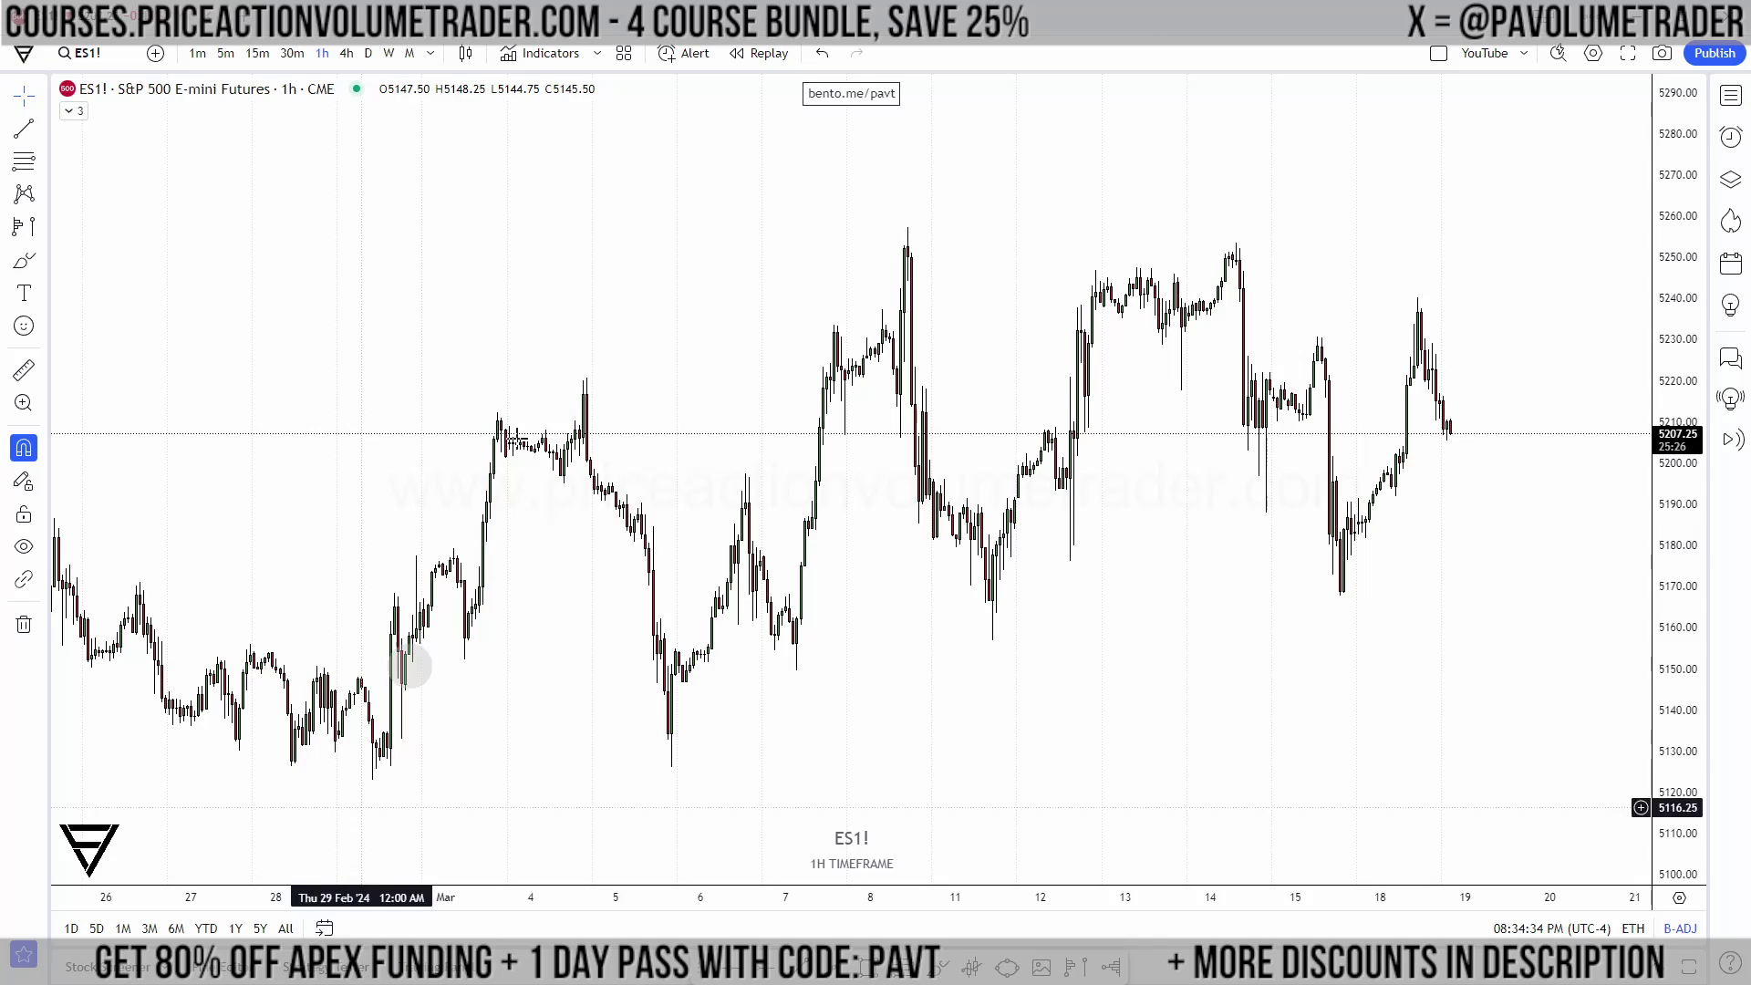
Step: Pan and zoom the ES1! 1h chart, then show the Forecasting and measurement tools flyout
scroll(1223, 539, "up", 1)
scroll(1223, 539, "up", 1)
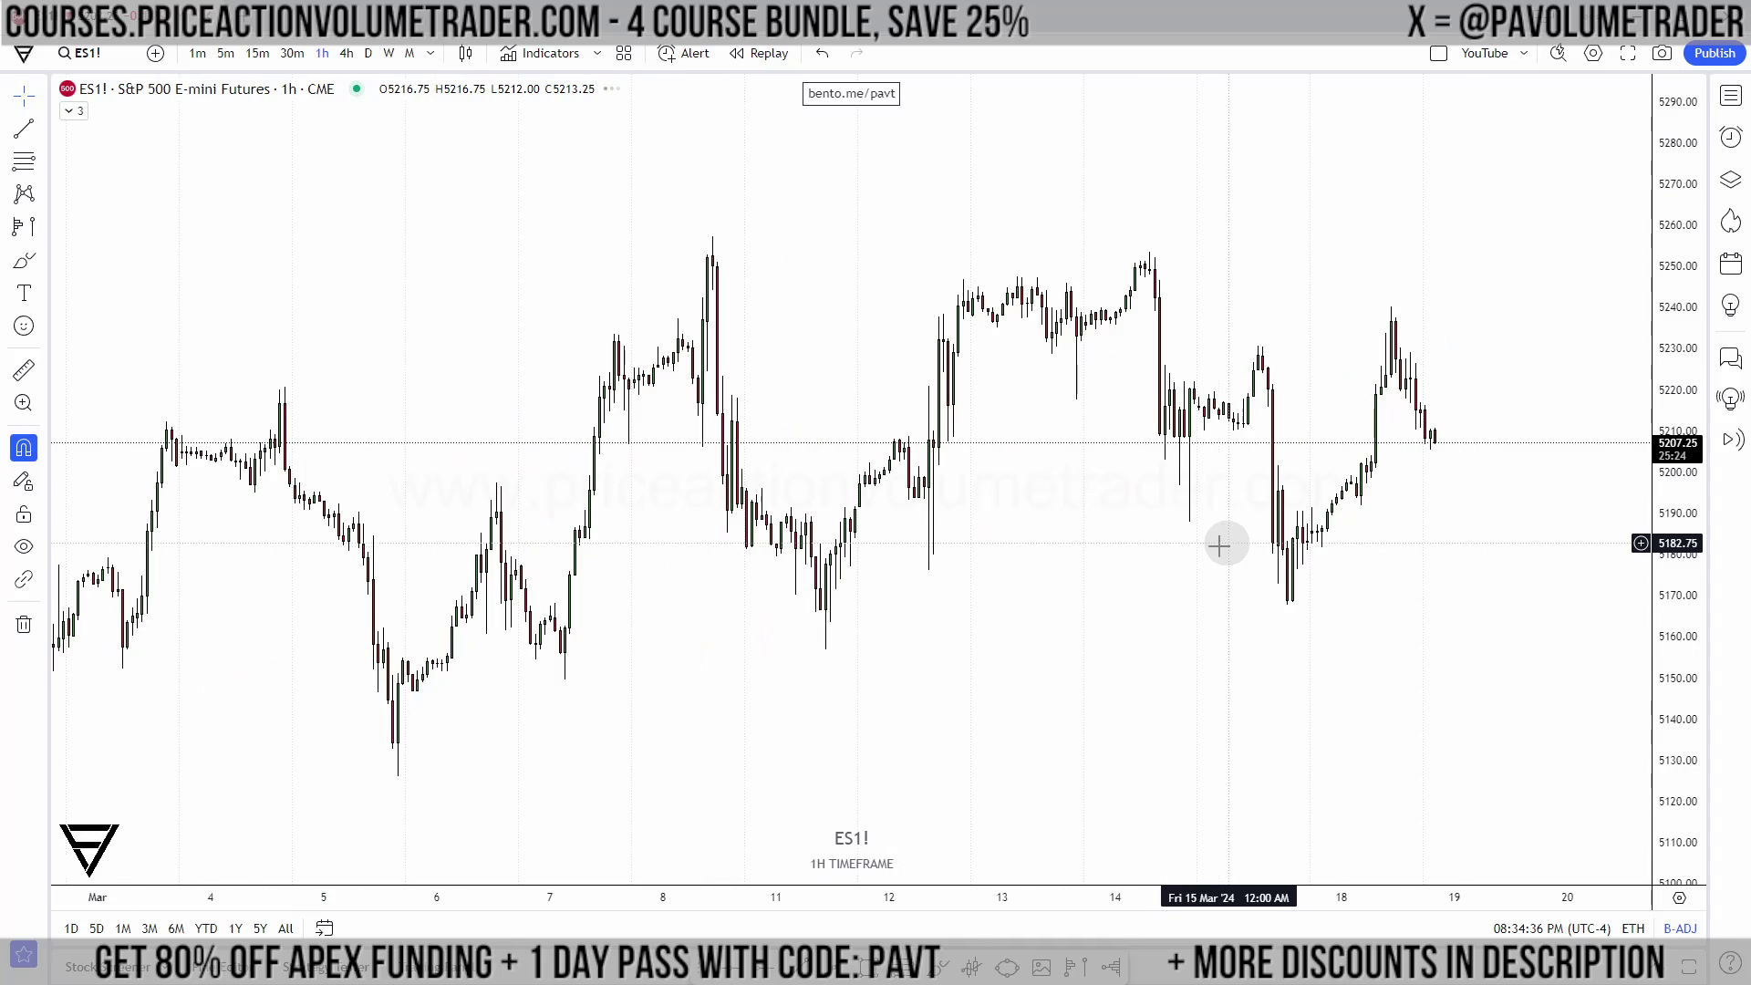
left_click_drag(1149, 198, 1194, 234)
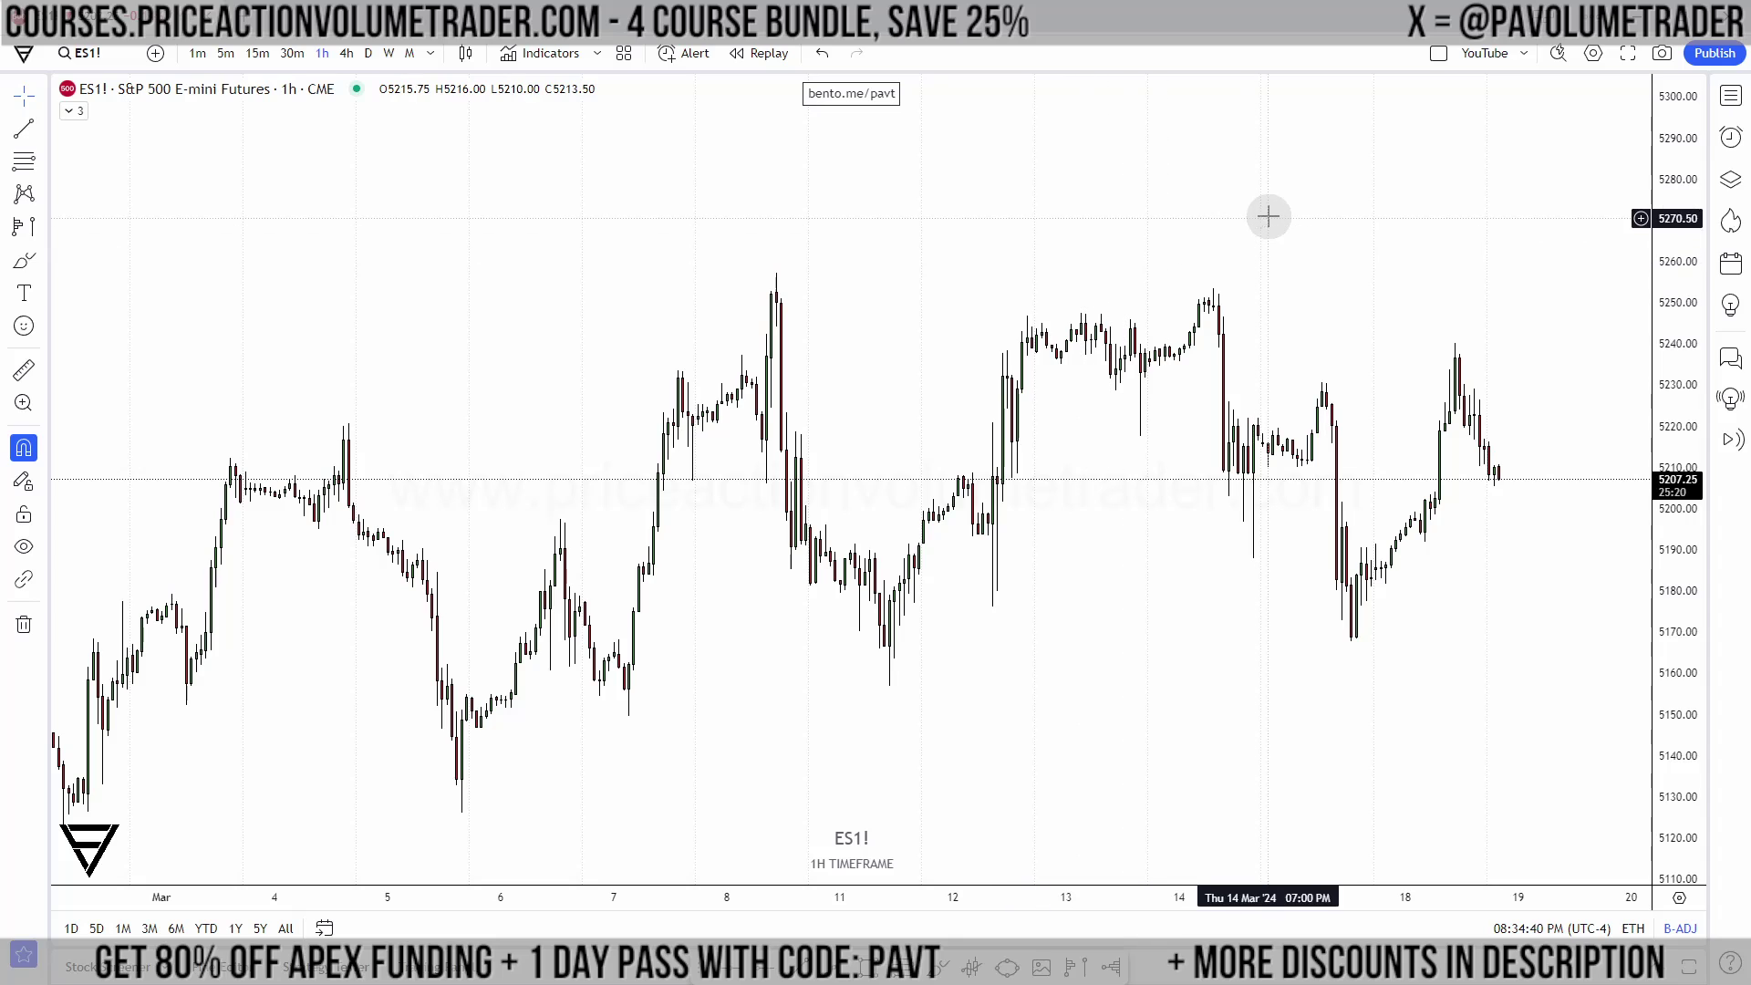
left_click_drag(1270, 211, 1214, 213)
scroll(1285, 204, "down", 1)
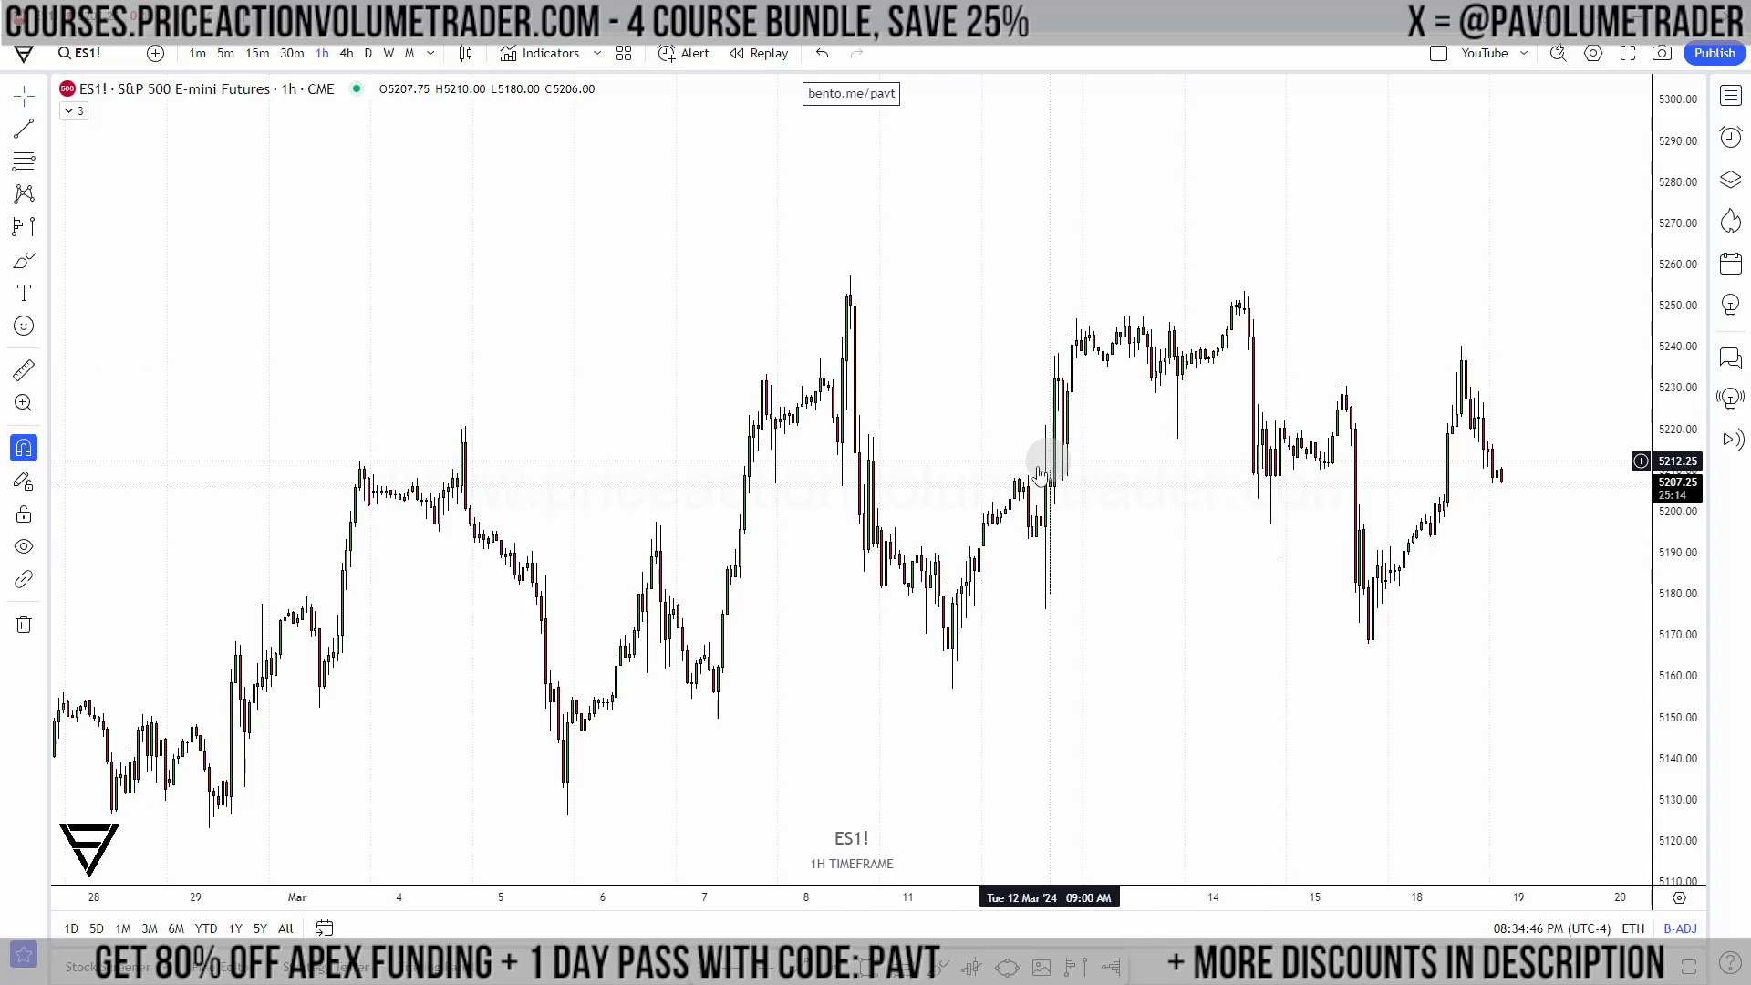
left_click_drag(1118, 231, 1172, 249)
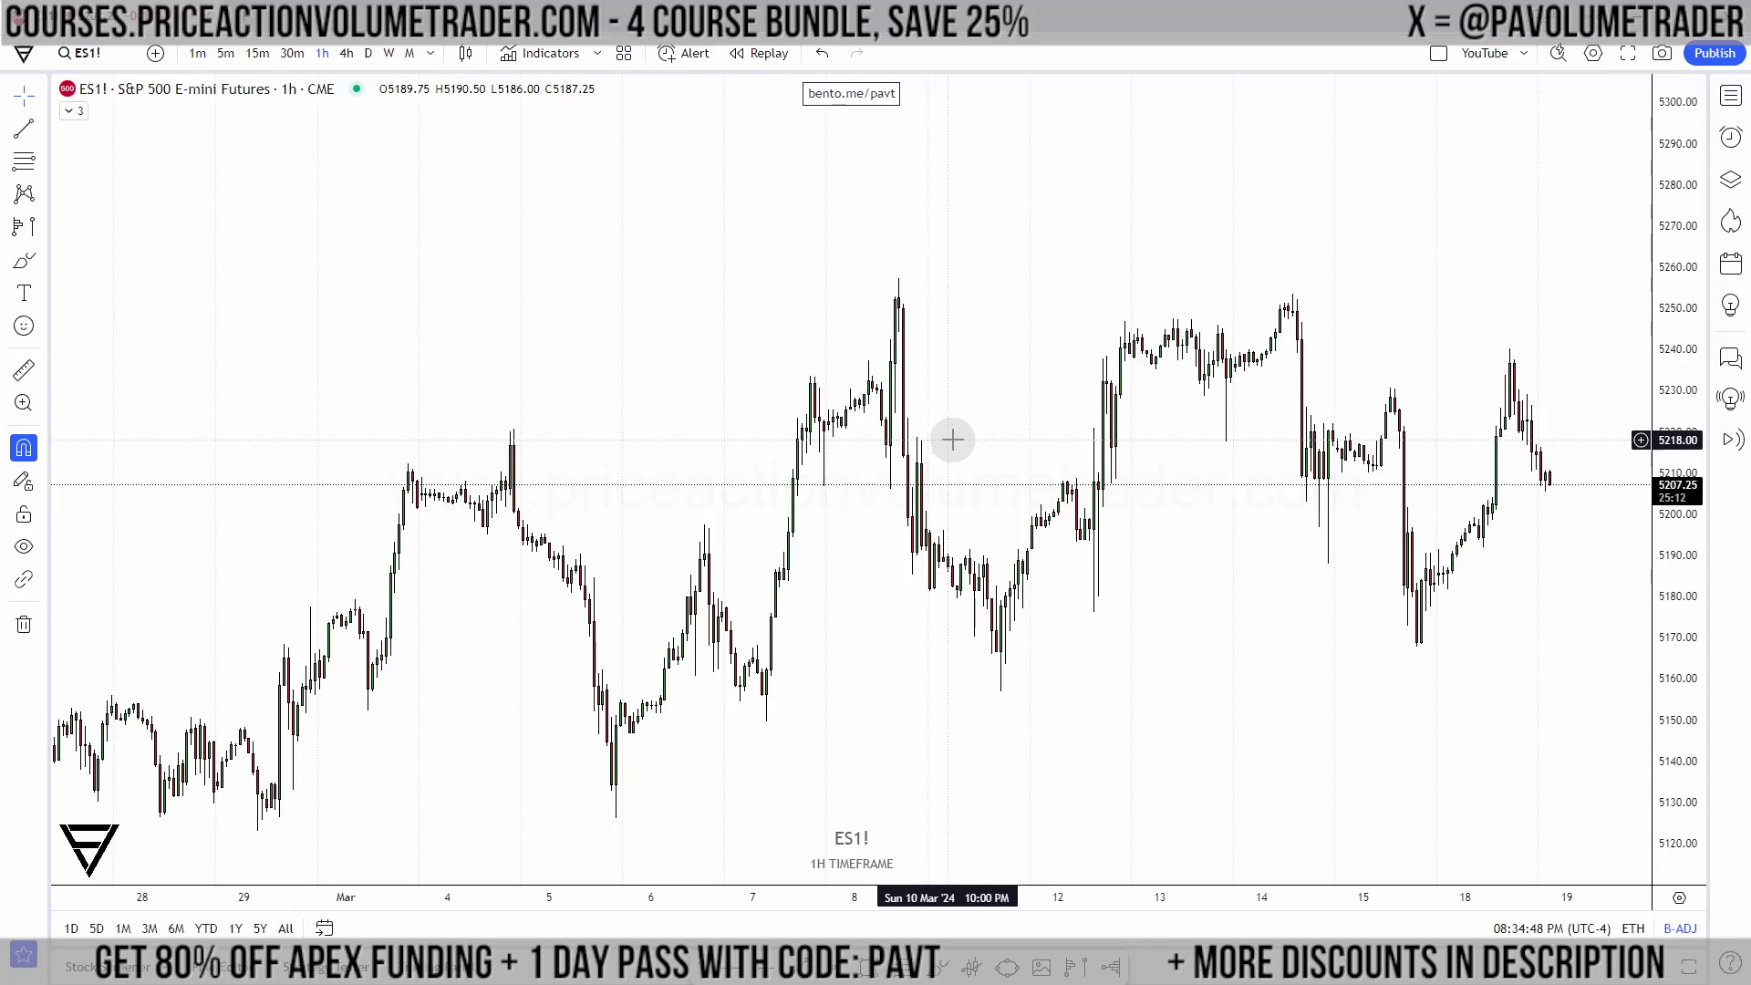
left_click_drag(1154, 256, 1150, 247)
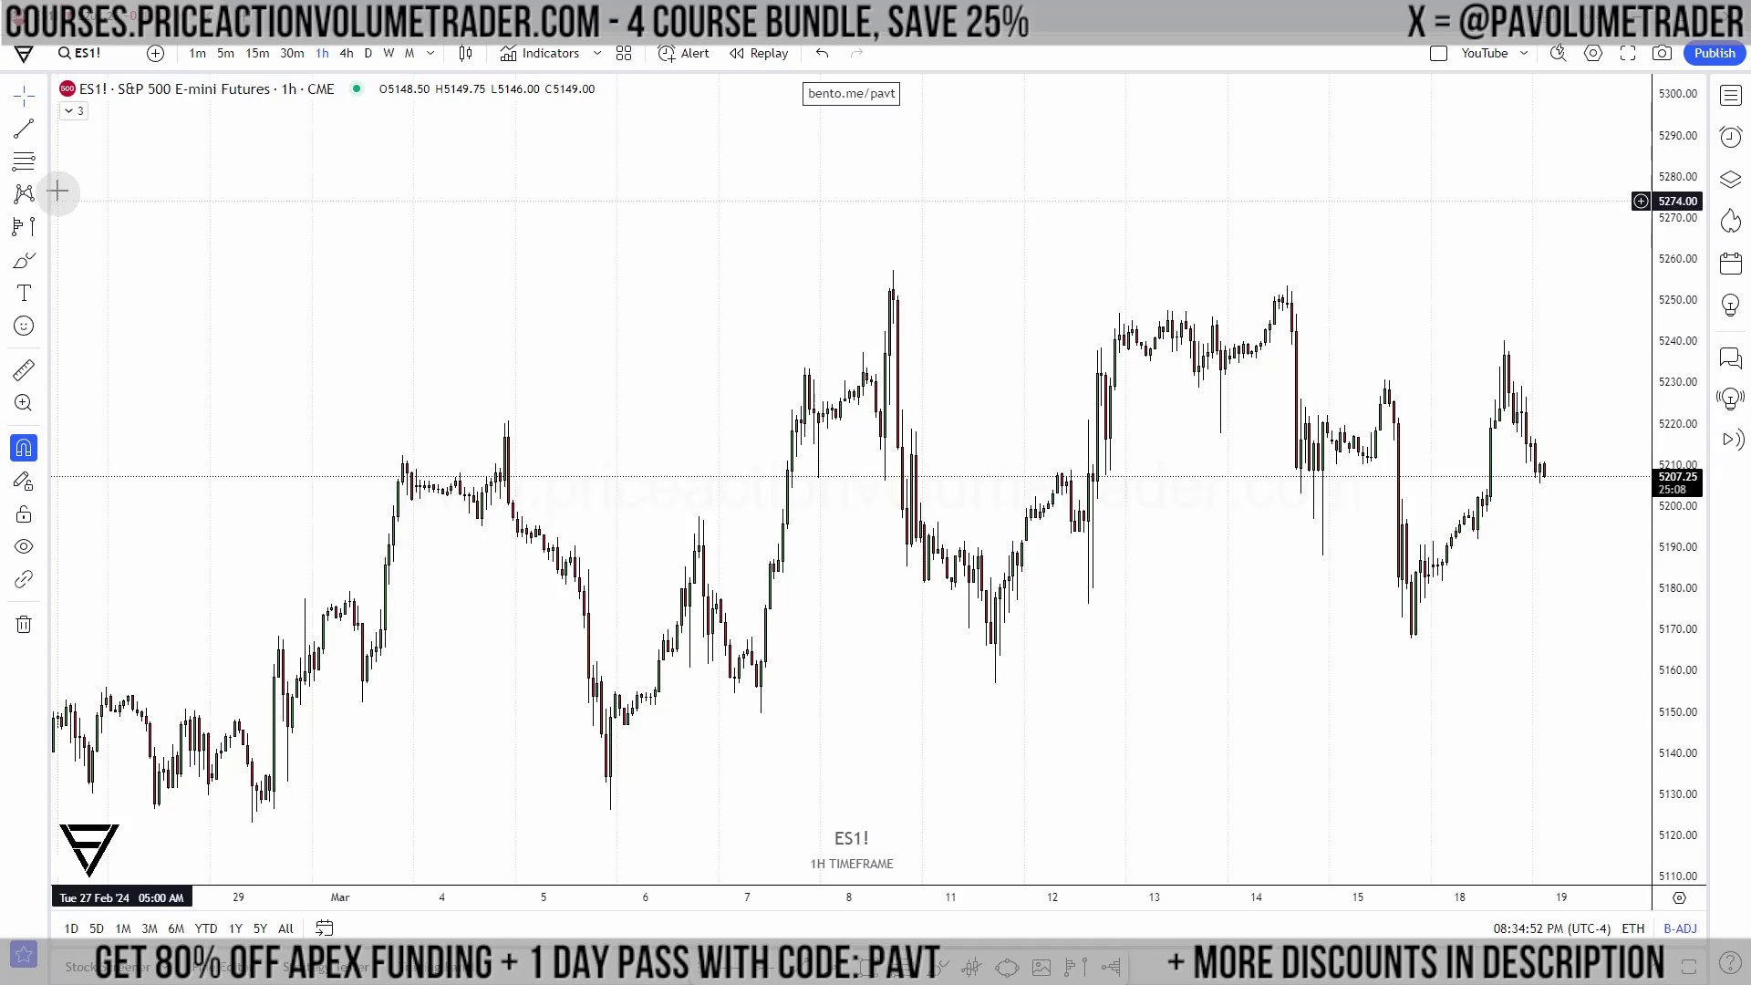
left_click(41, 227)
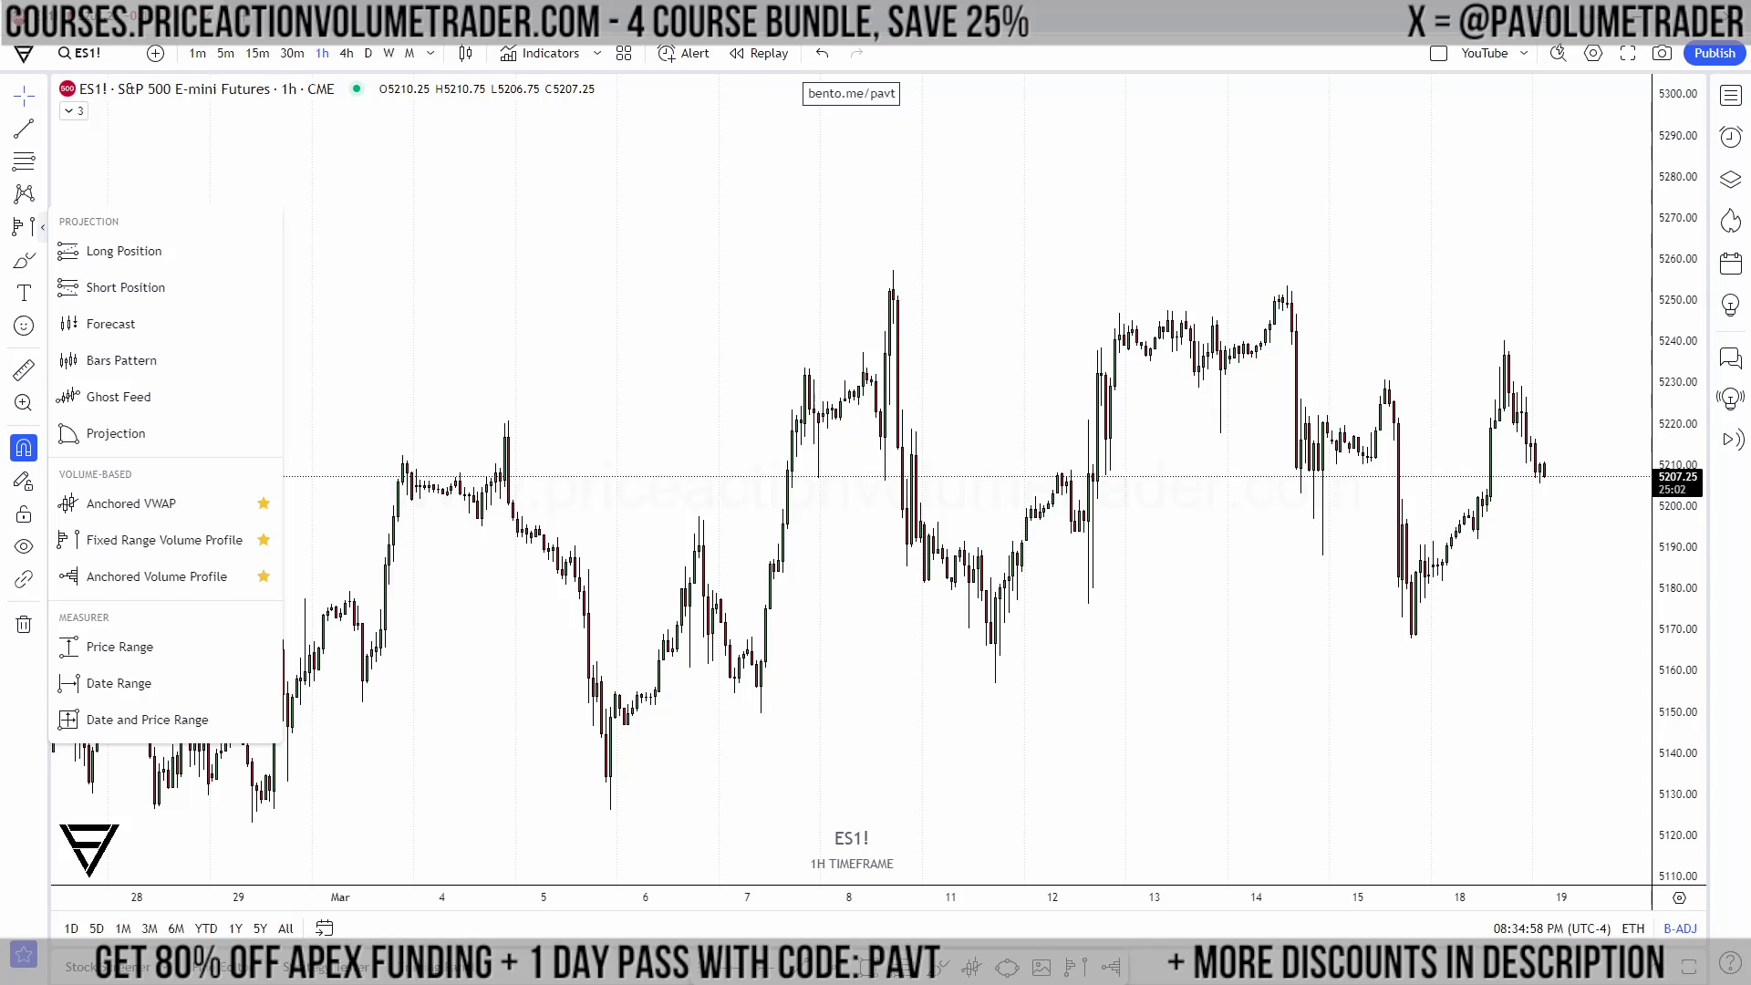
mouse_move(35, 514)
left_mouse_down()
mouse_move(121, 578)
mouse_move(293, 599)
left_mouse_up()
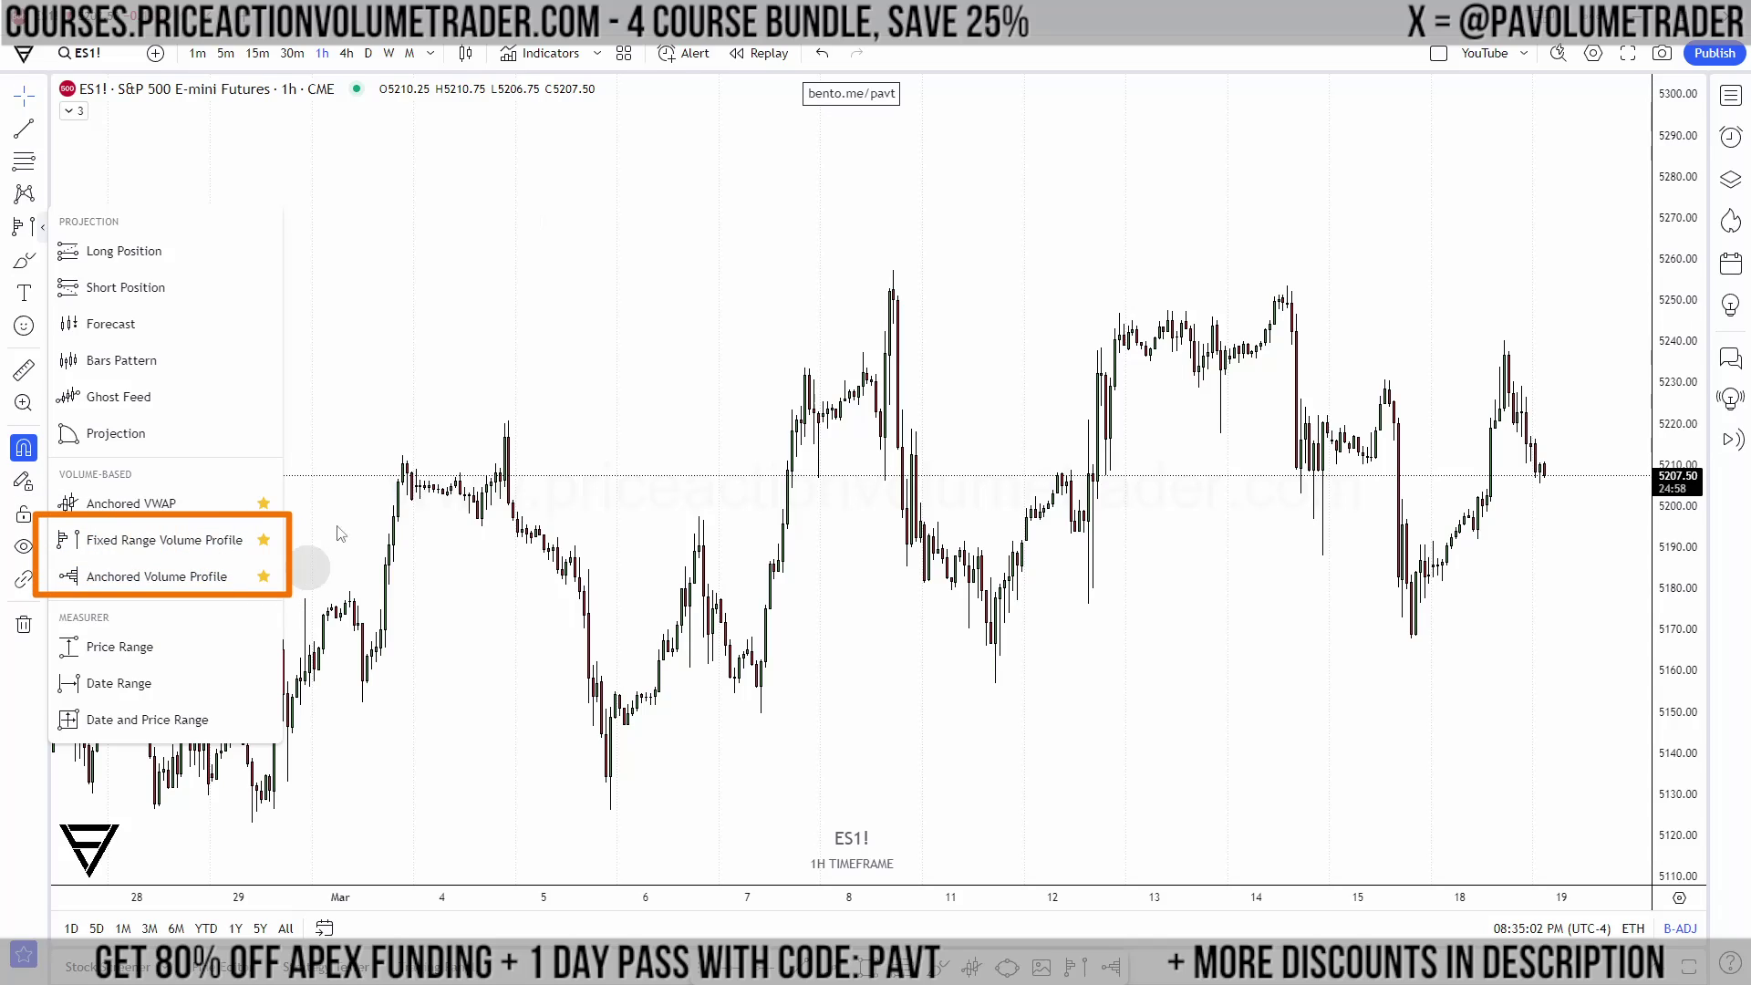
left_click_drag(495, 39, 598, 72)
Step: Close the tools flyout and pan the ES1! 1h chart, leaving only its price bars
left_click_drag(1313, 645, 1184, 626)
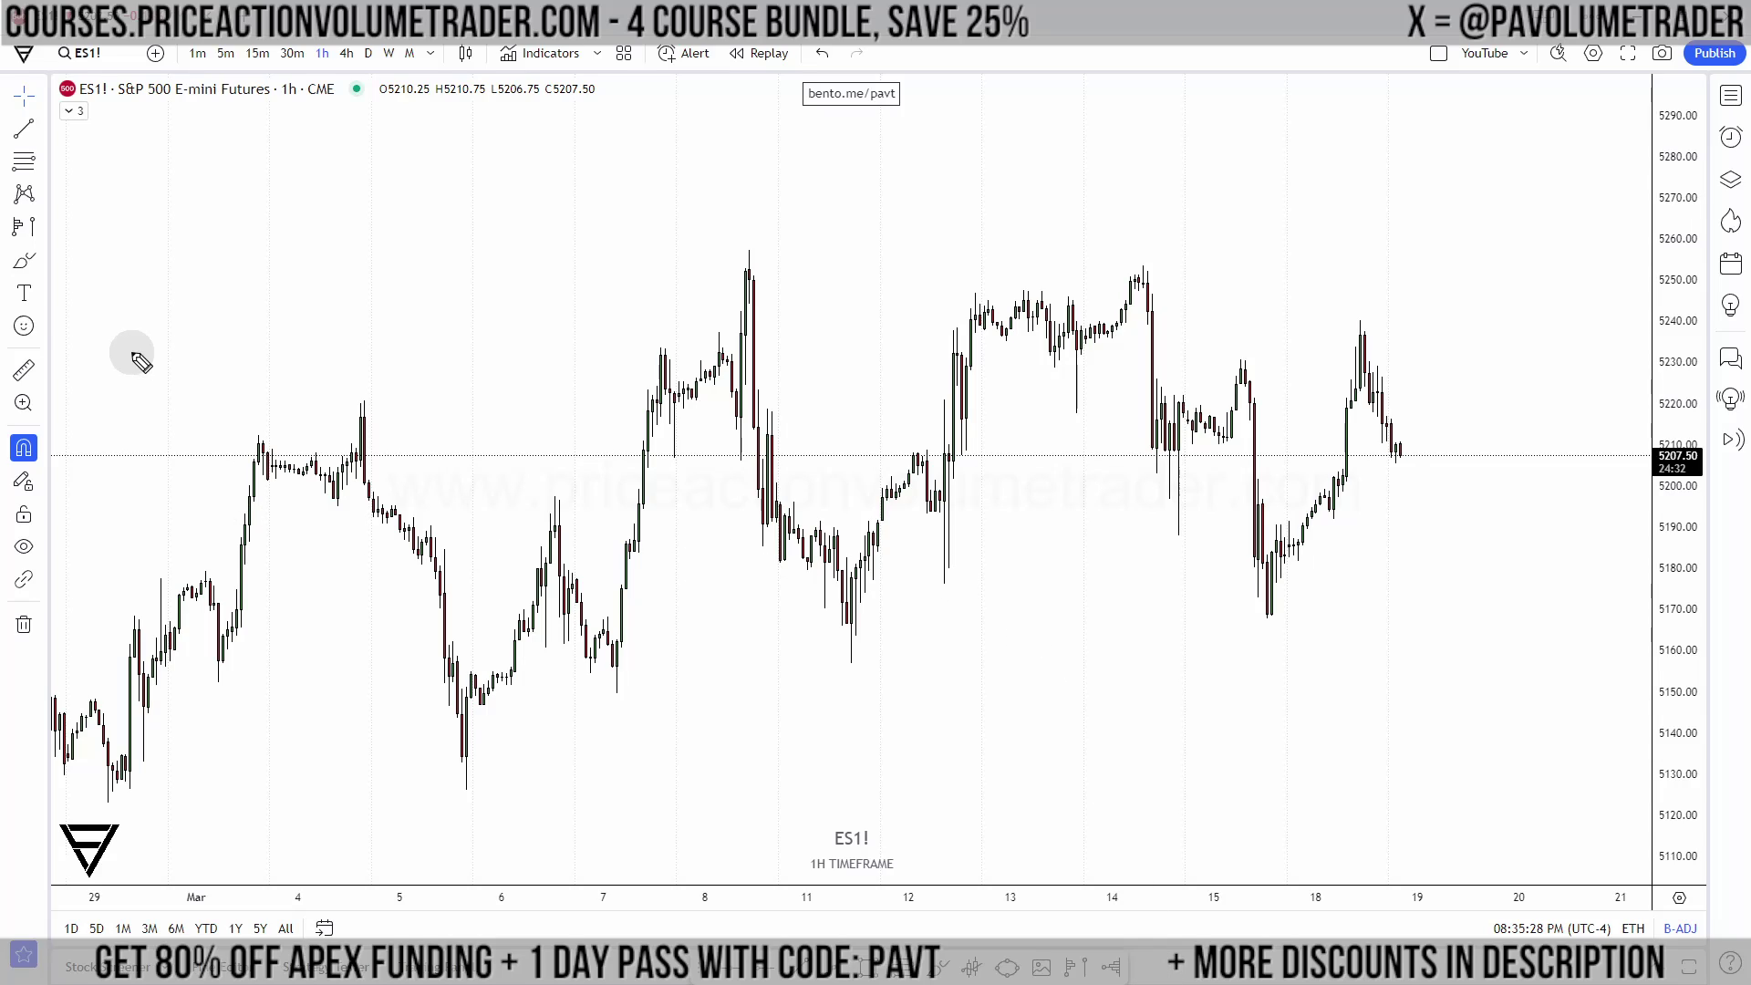
left_click_drag(367, 302, 369, 527)
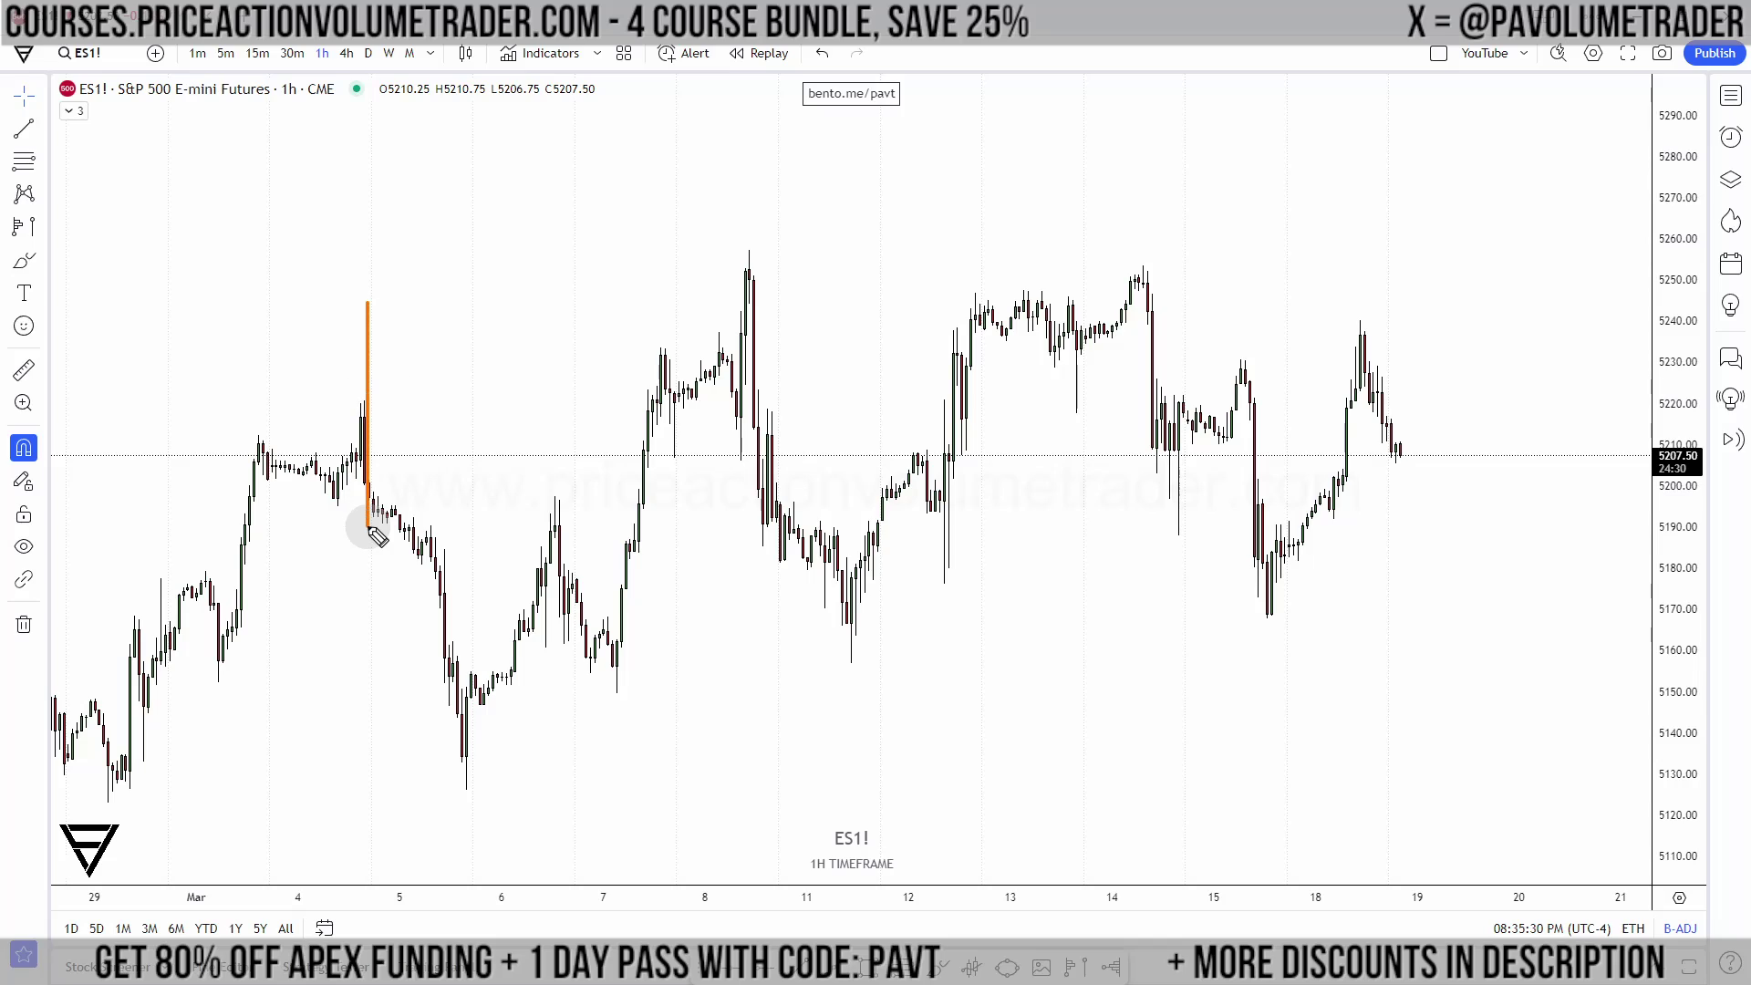
left_click_drag(949, 428, 934, 673)
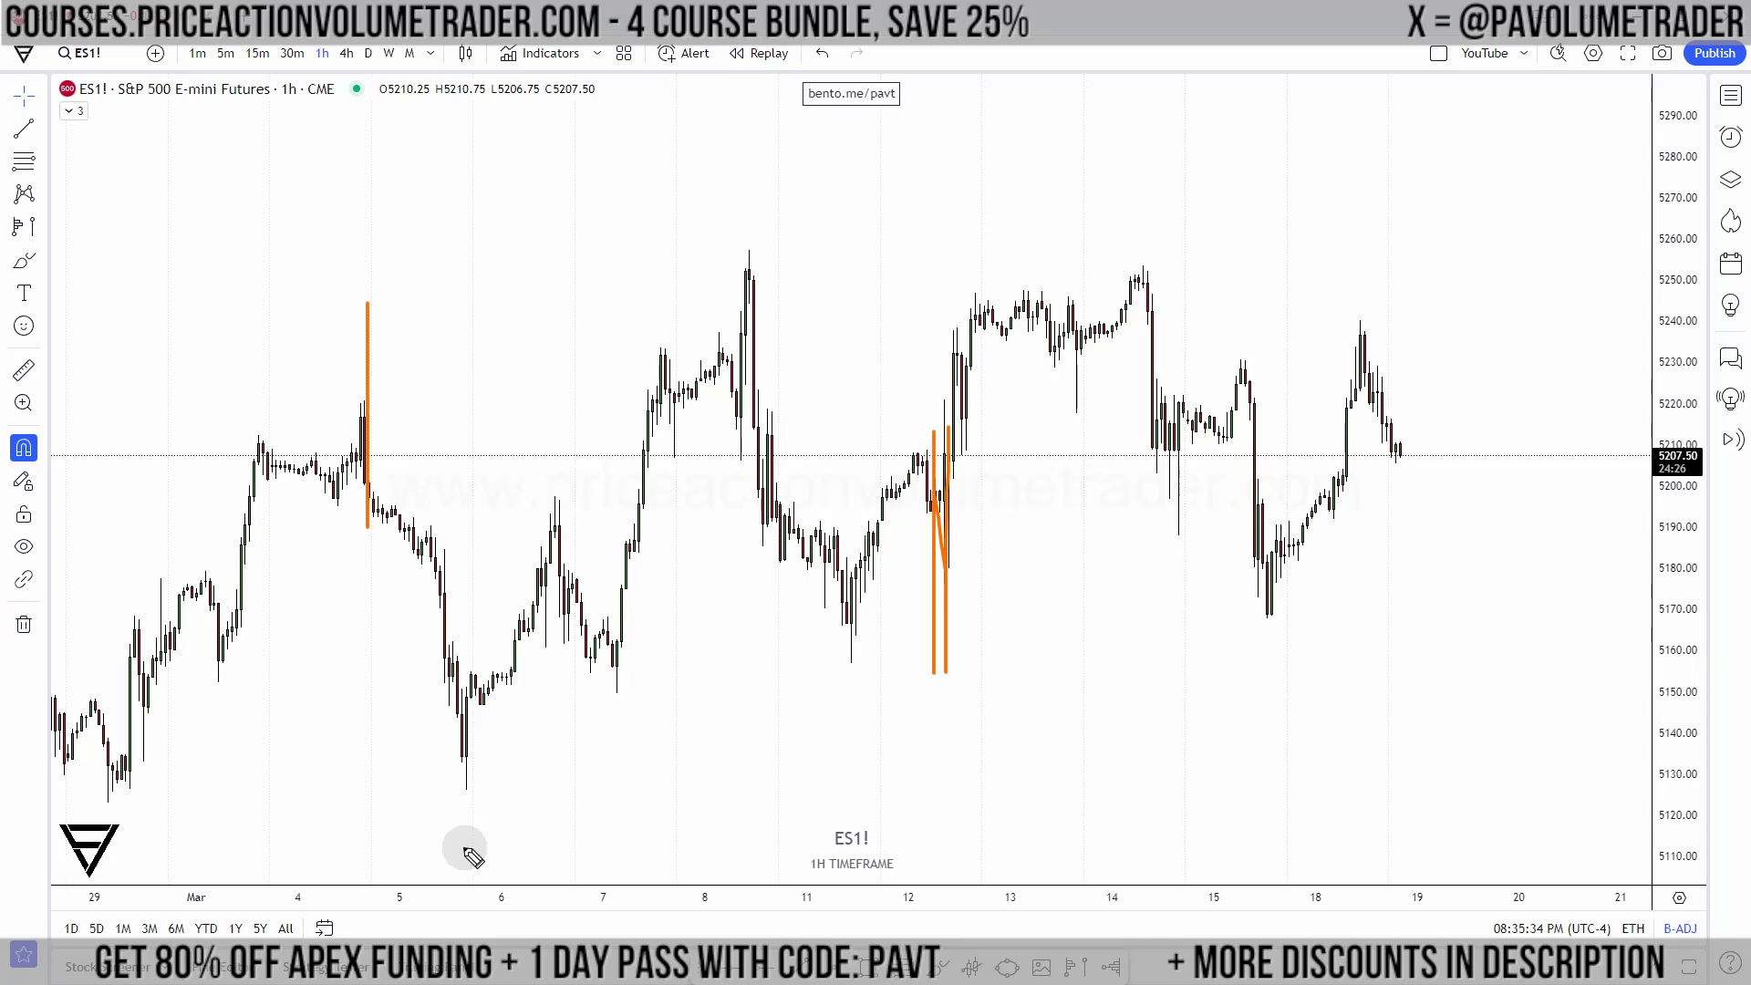
mouse_move(468, 769)
left_mouse_down()
mouse_move(1447, 661)
mouse_move(1433, 476)
left_mouse_up()
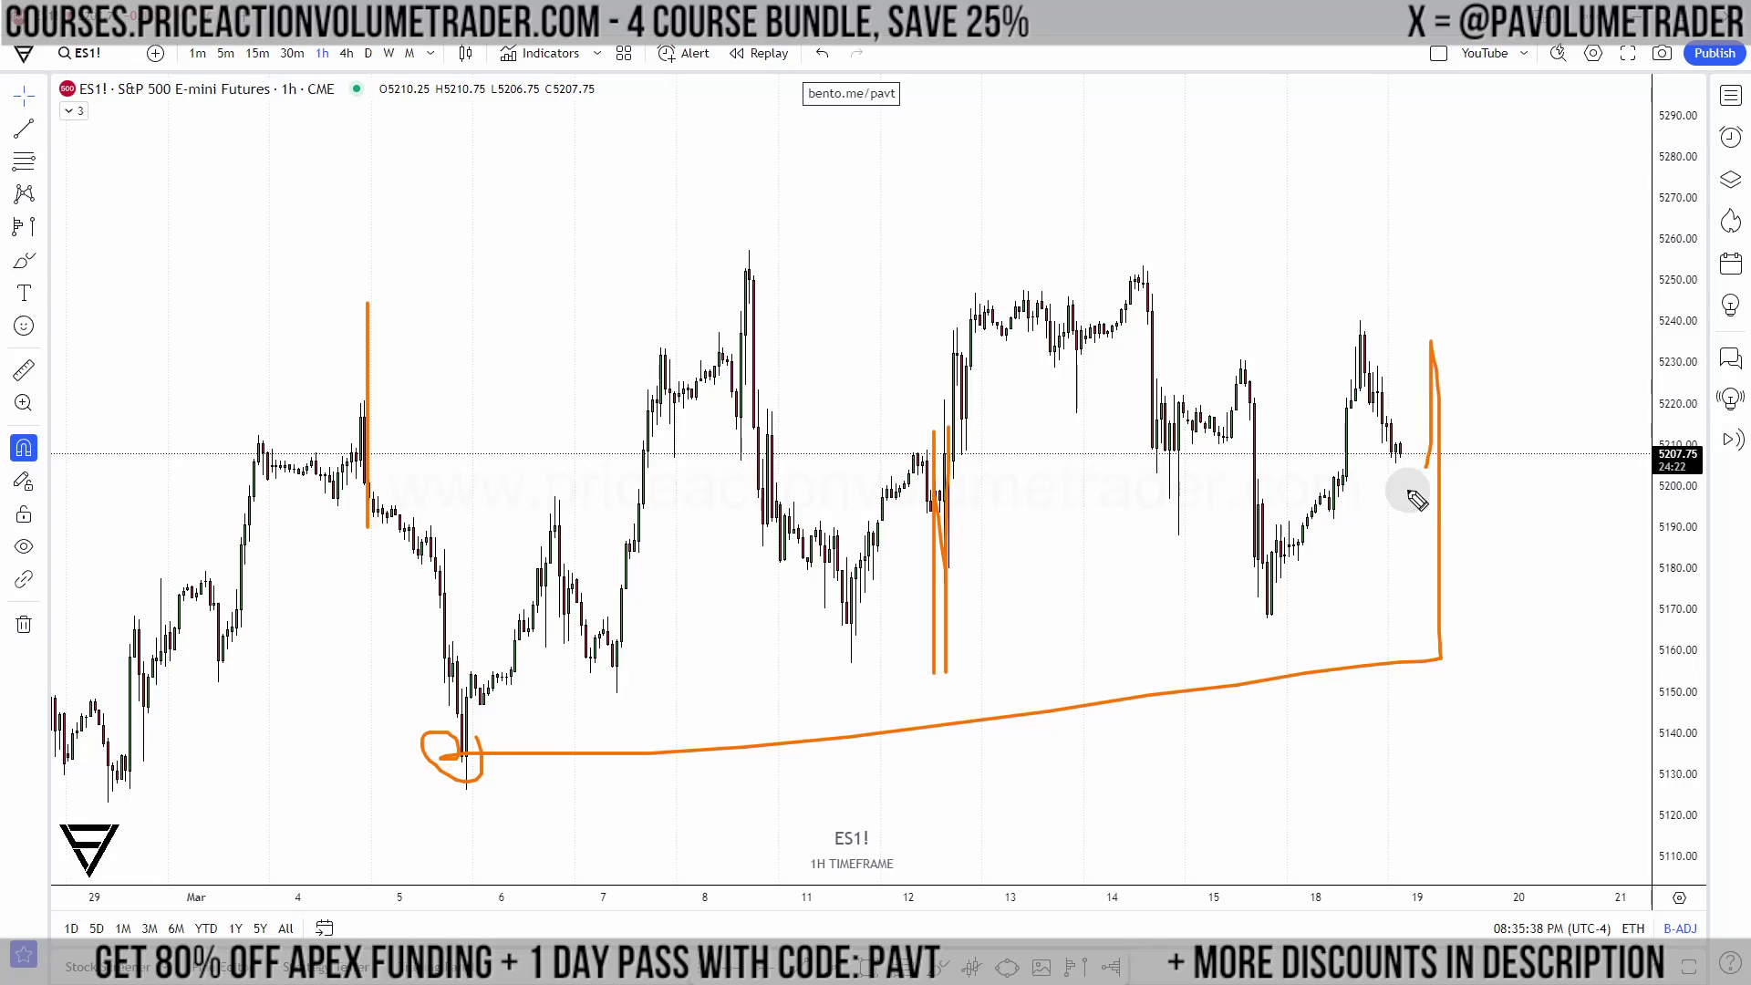
key("Escape")
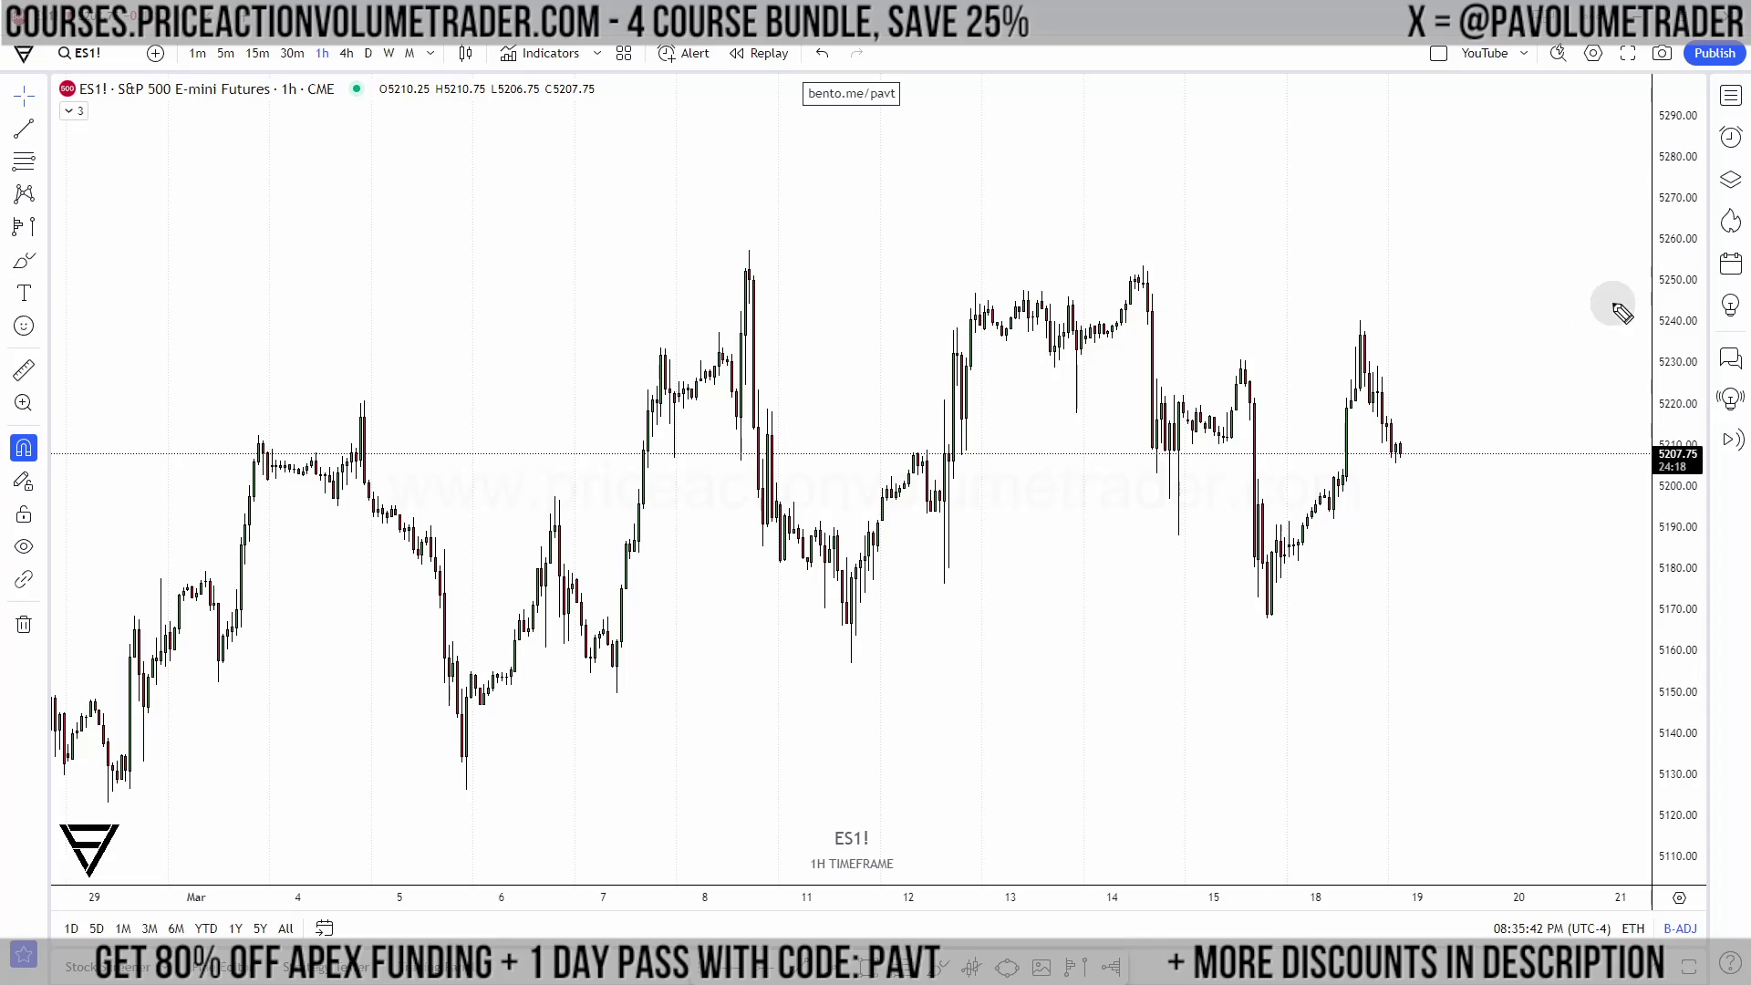
mouse_move(1658, 172)
left_mouse_down()
mouse_move(1517, 402)
mouse_move(1653, 836)
left_mouse_up()
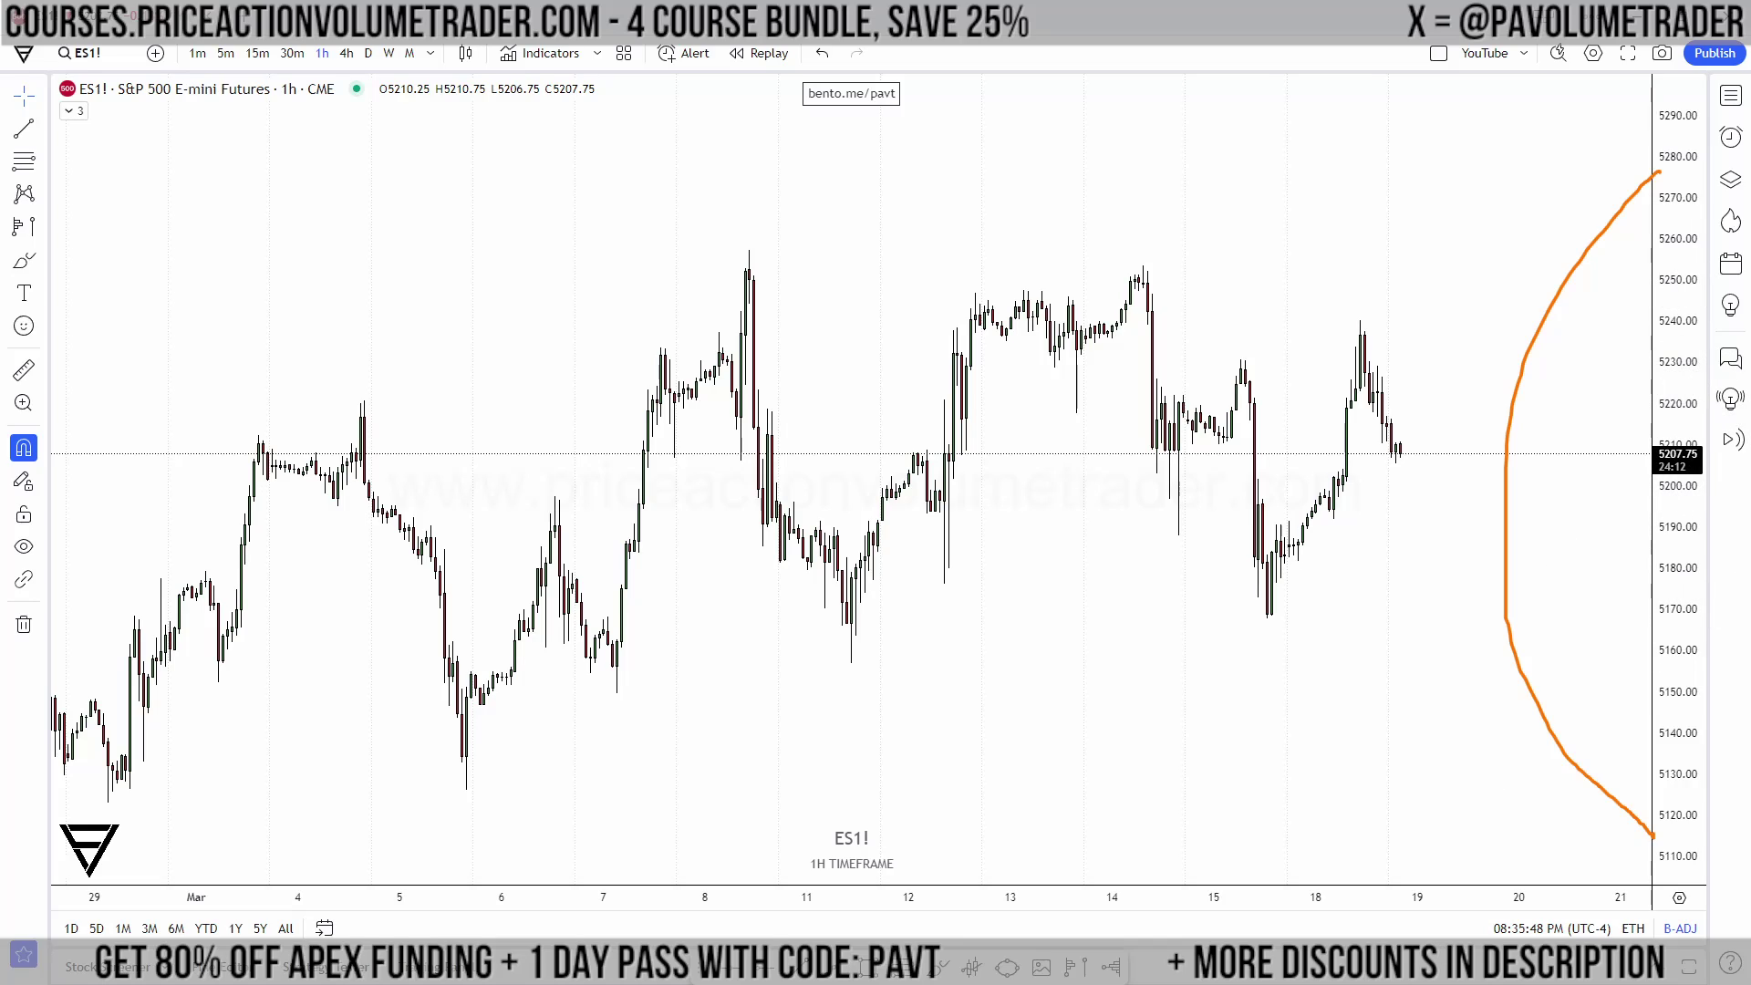
left_click_drag(461, 144, 461, 770)
mouse_move(476, 165)
left_mouse_down()
mouse_move(644, 203)
mouse_move(676, 606)
mouse_move(476, 719)
left_mouse_up()
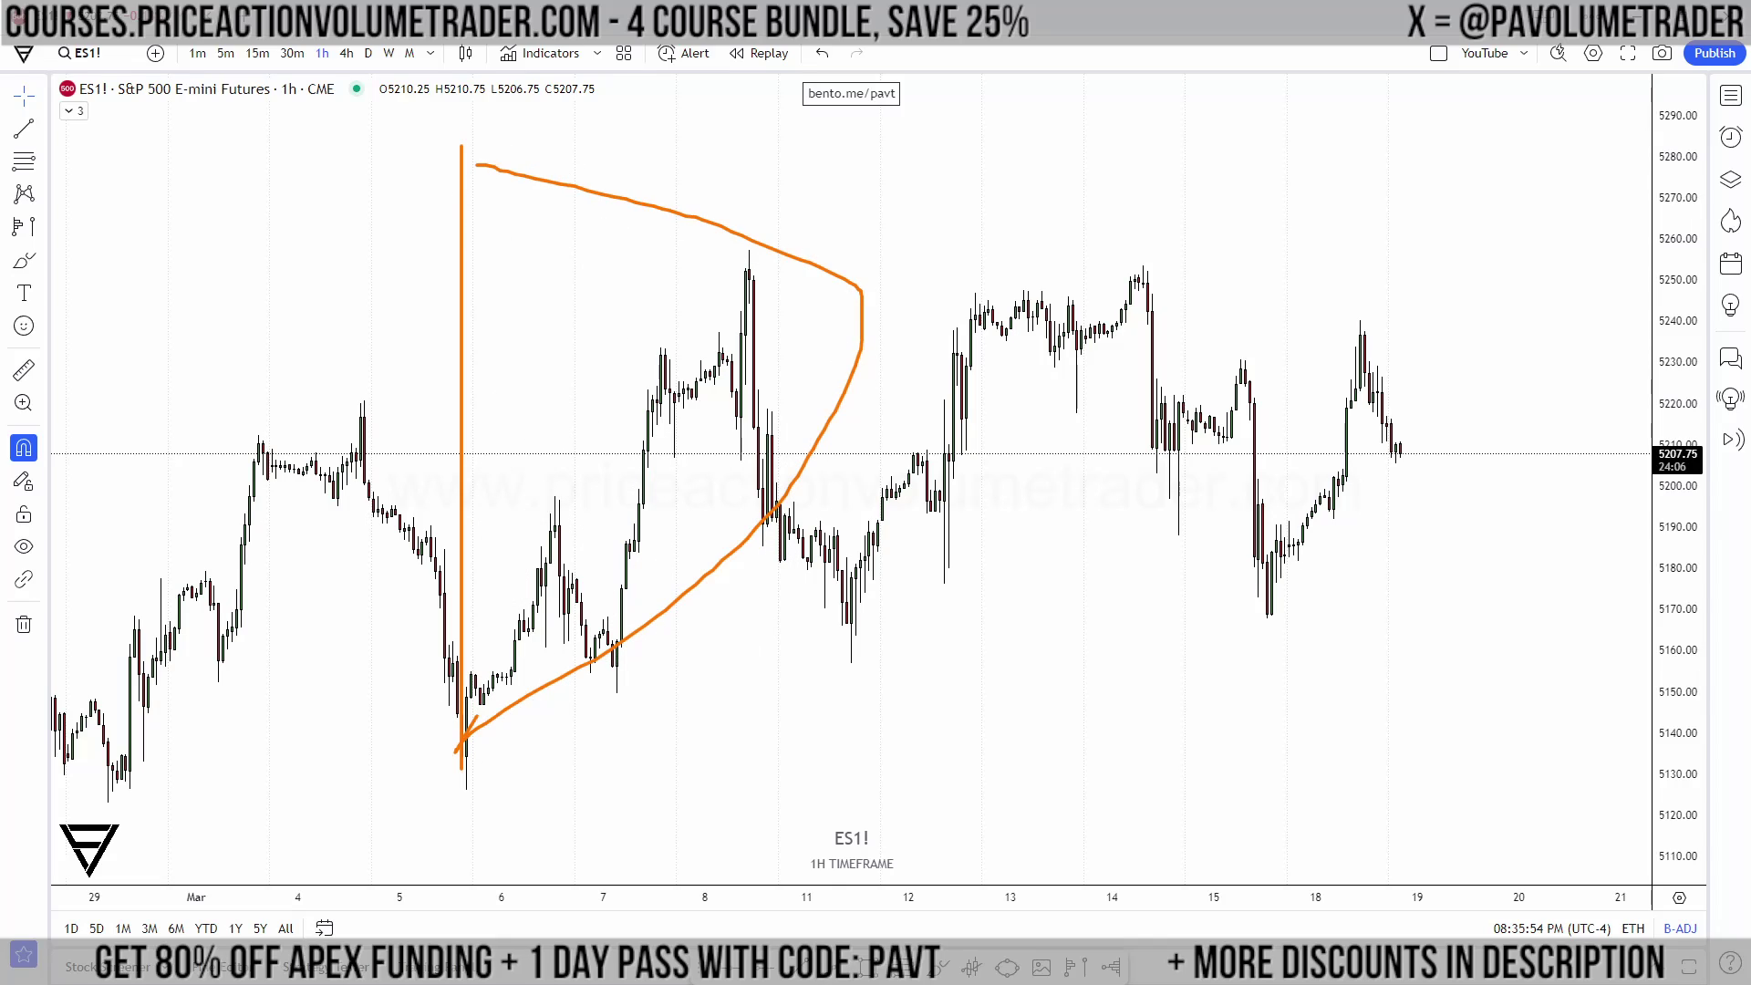
key("e")
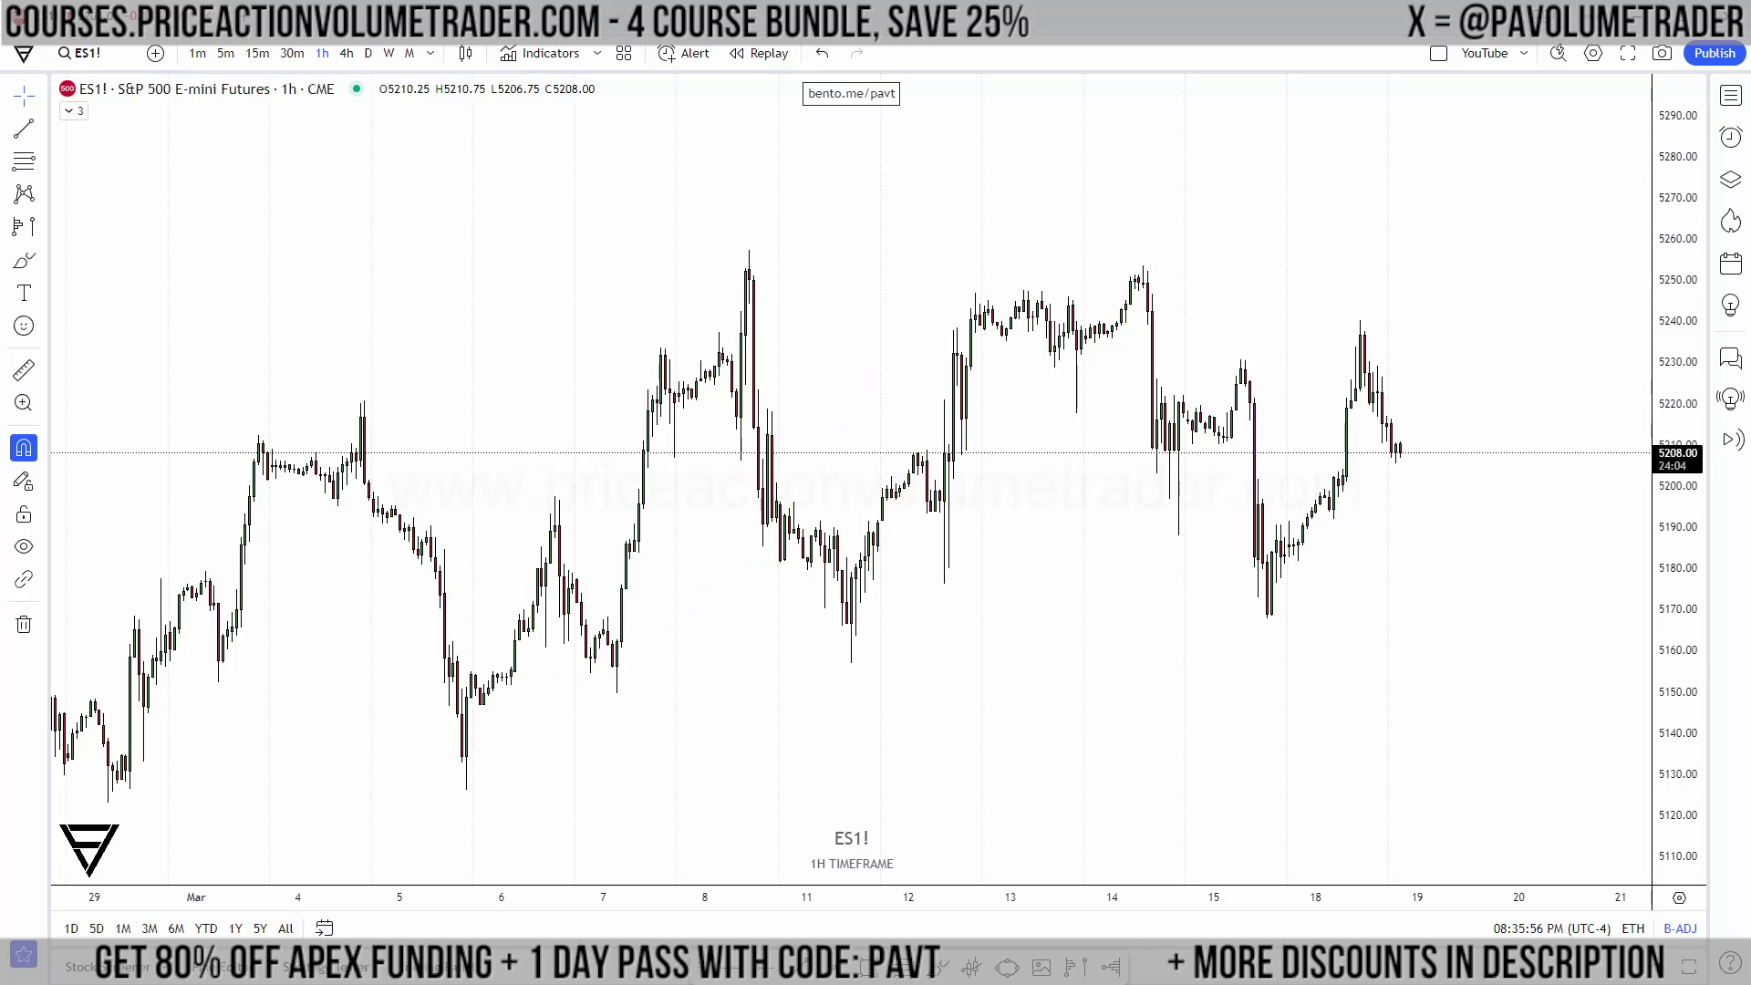
left_click_drag(1102, 532, 1173, 551)
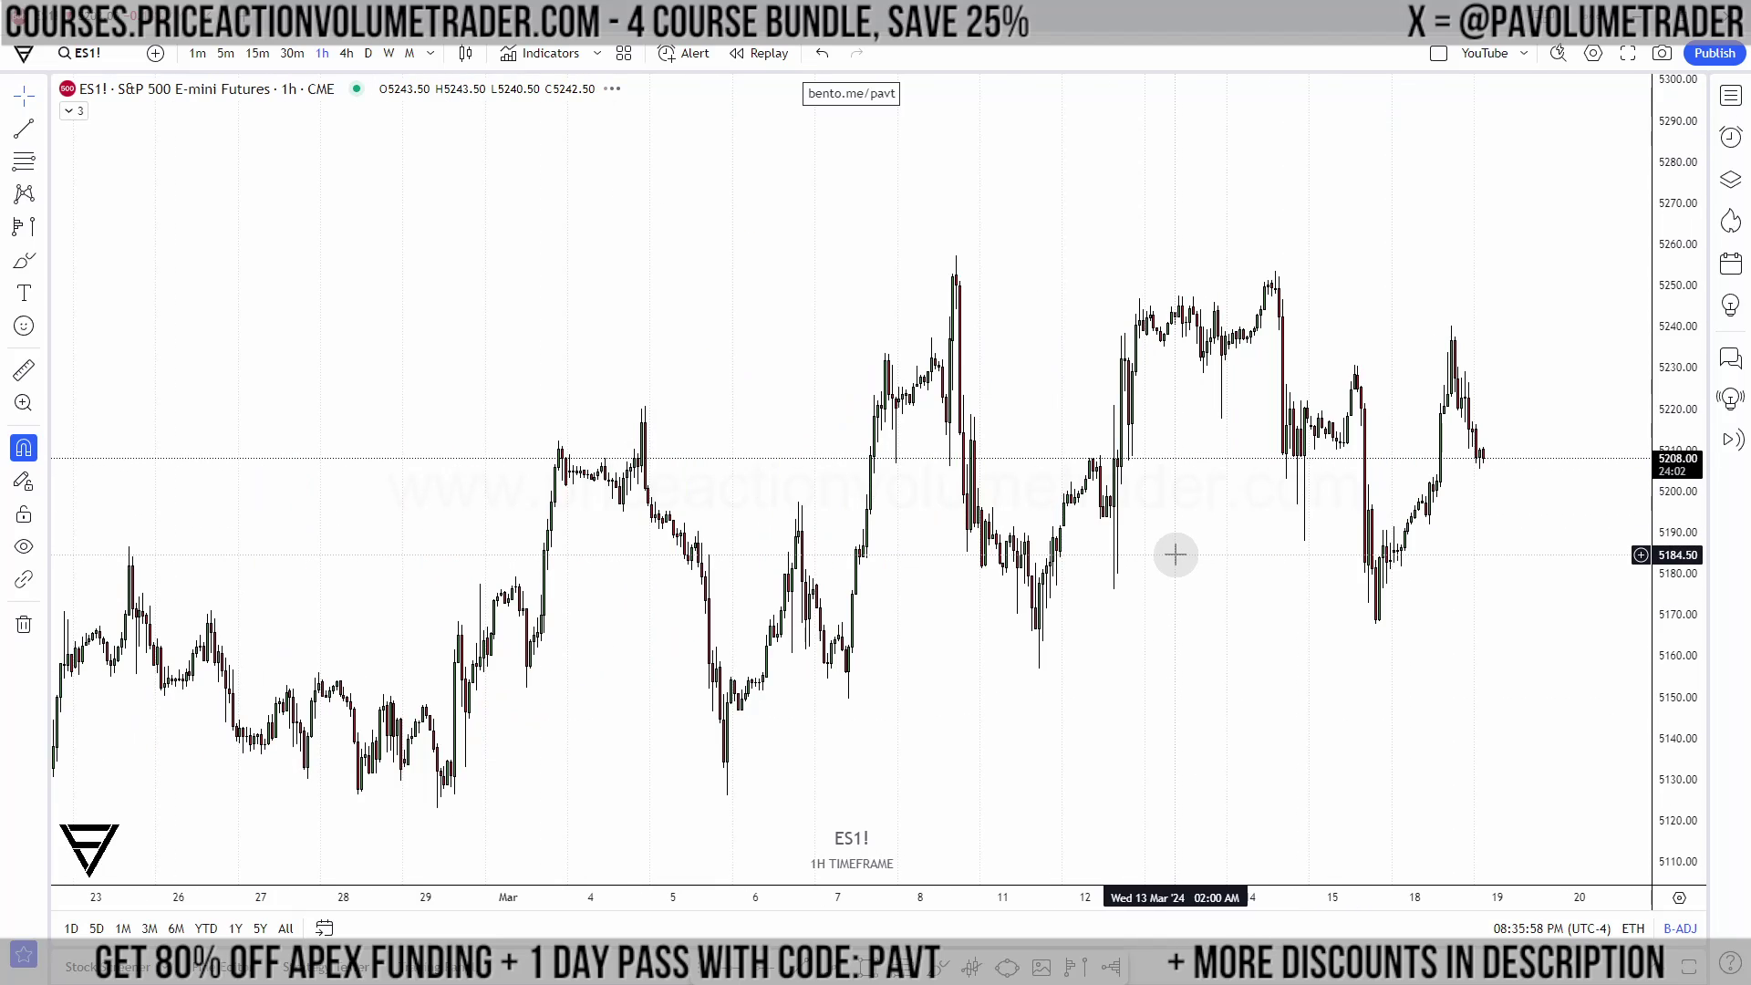
left_click_drag(1321, 599, 1350, 602)
left_click_drag(1495, 602, 1532, 590)
left_click(1611, 555)
left_click_drag(1680, 610, 1676, 503)
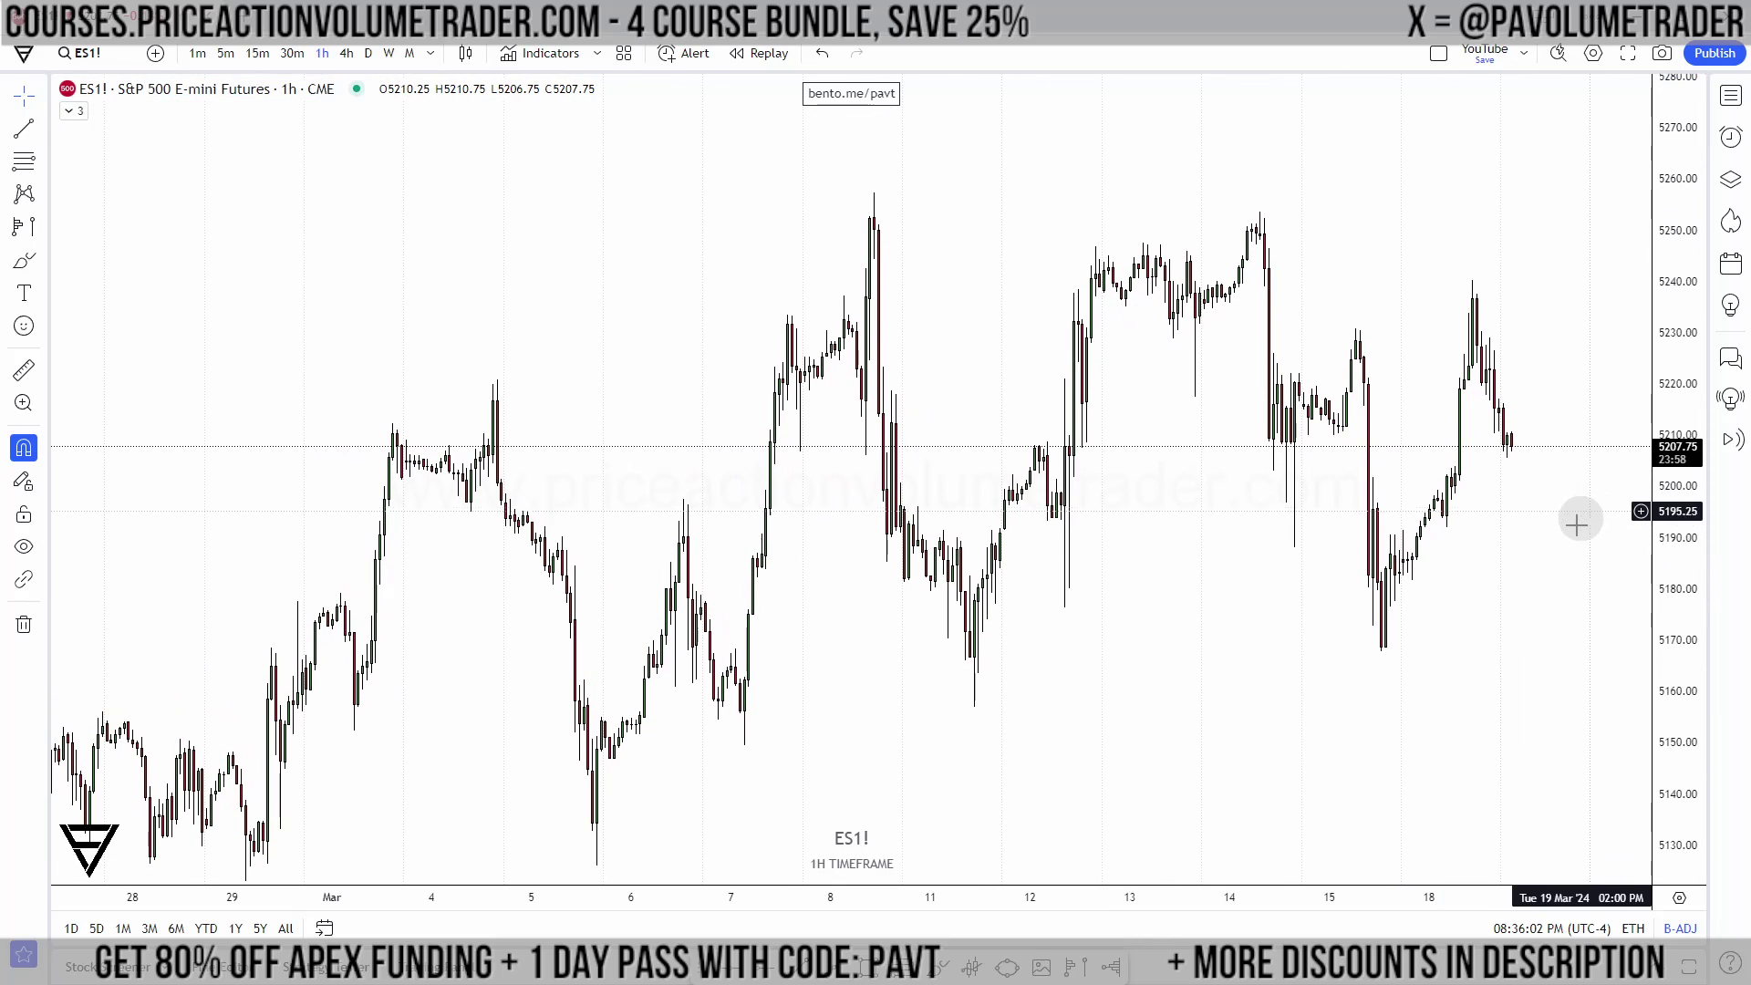
left_click_drag(1576, 540, 1566, 545)
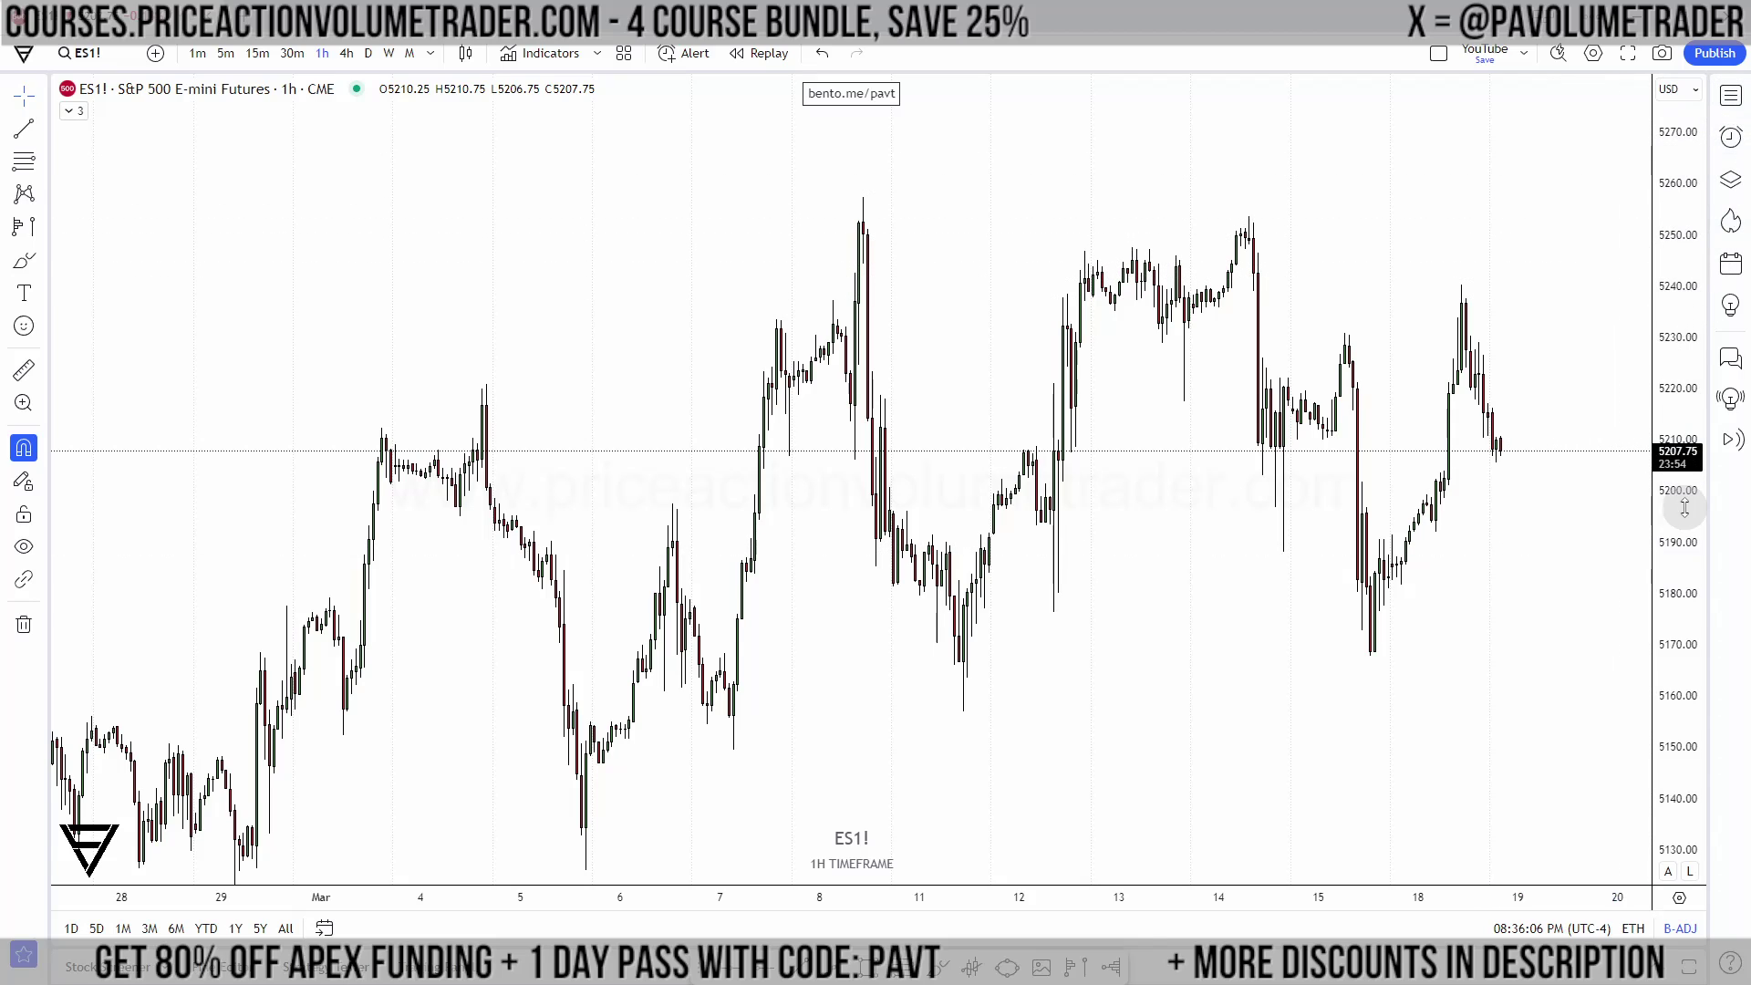
left_click_drag(1574, 304, 1572, 311)
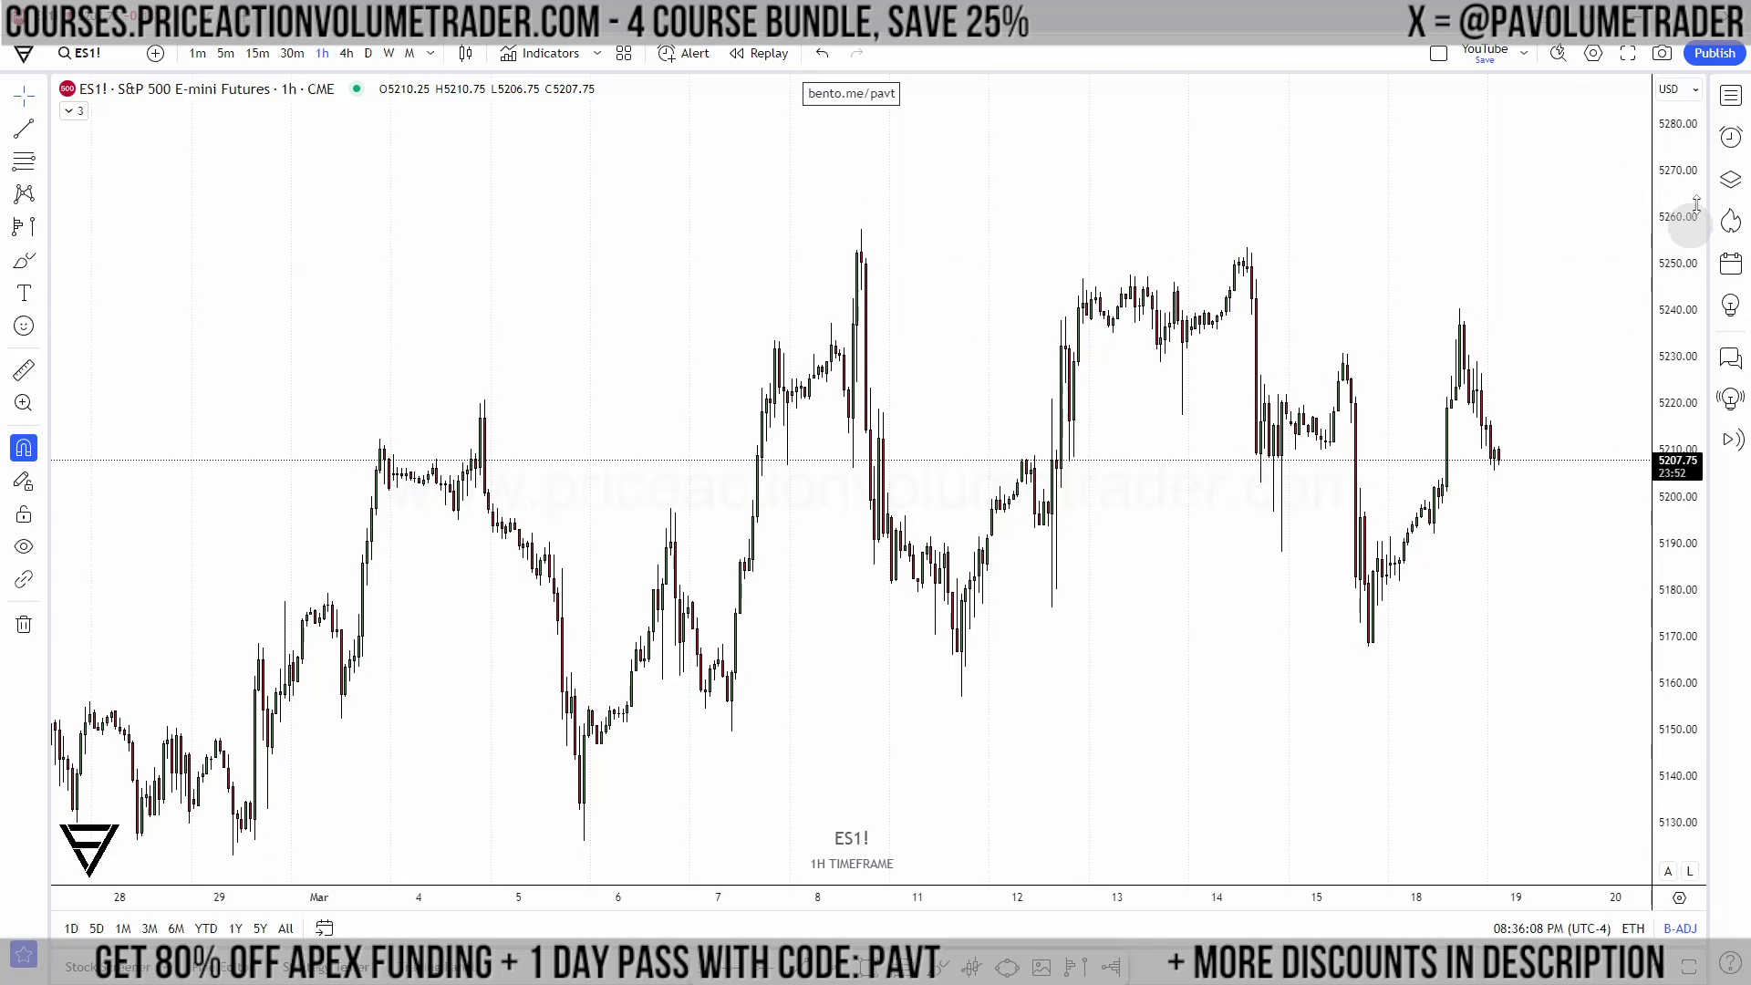
left_click(1731, 95)
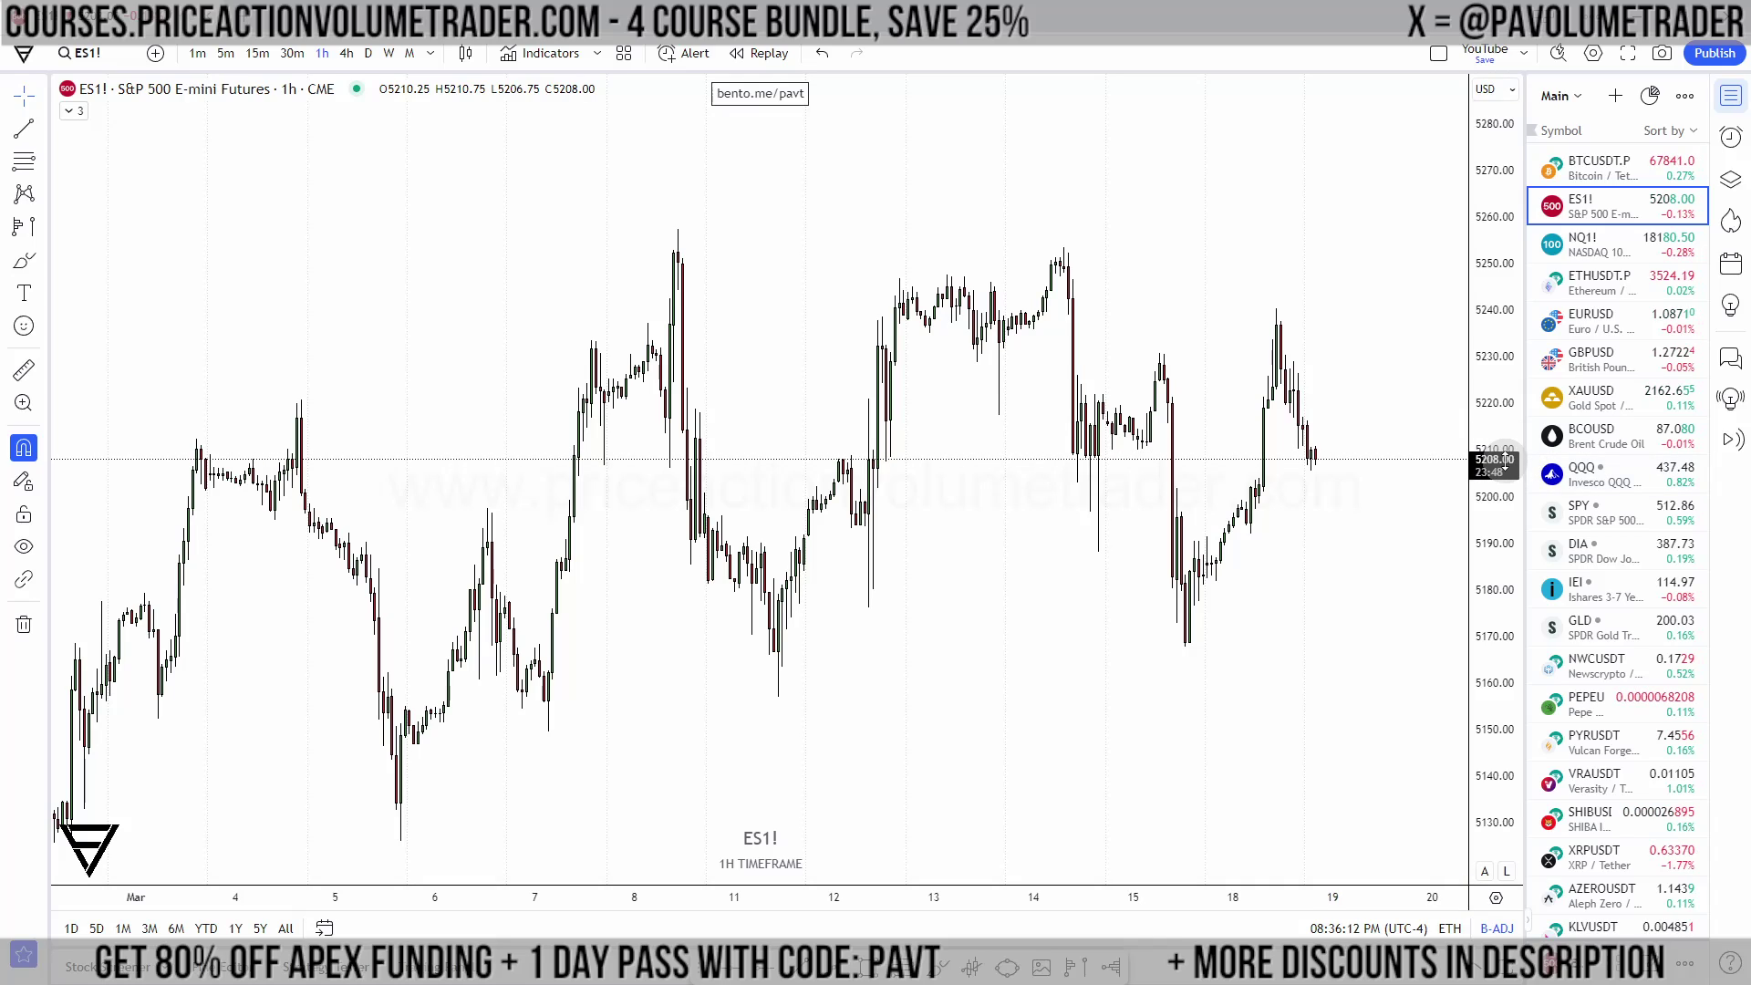
left_click(1597, 169)
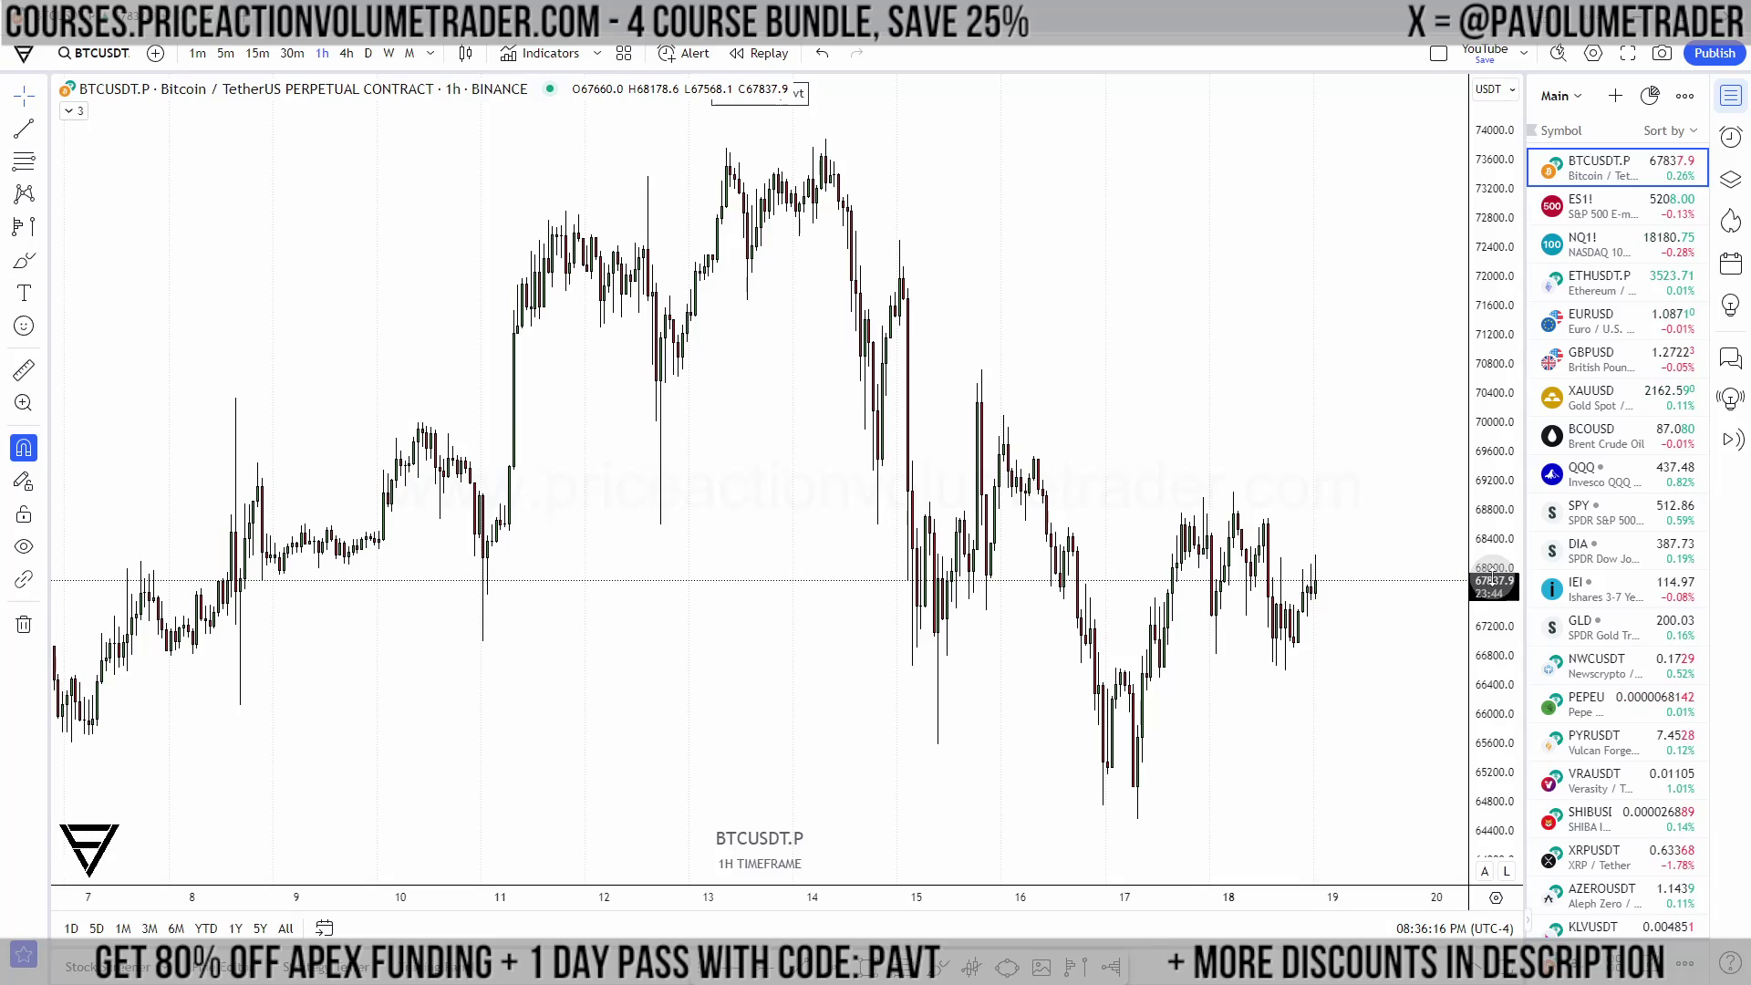
left_click(1603, 324)
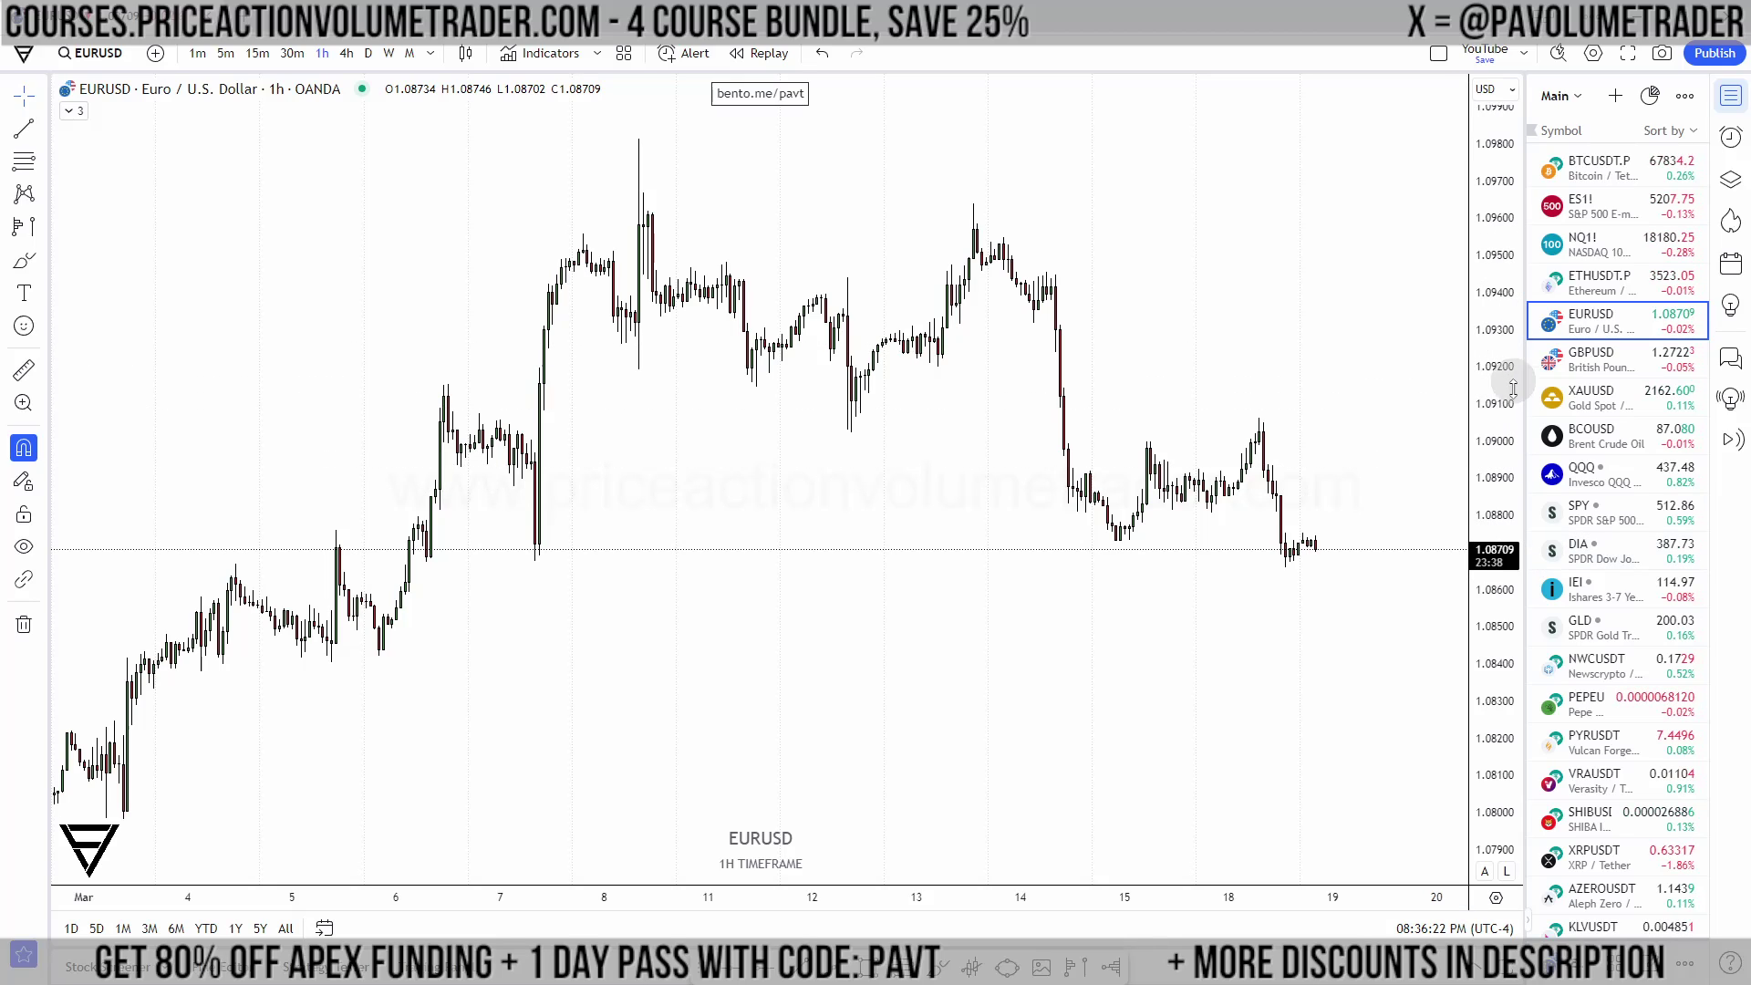
mouse_move(1493, 441)
left_mouse_down()
mouse_move(1496, 402)
mouse_move(1505, 456)
mouse_move(1511, 418)
left_mouse_up()
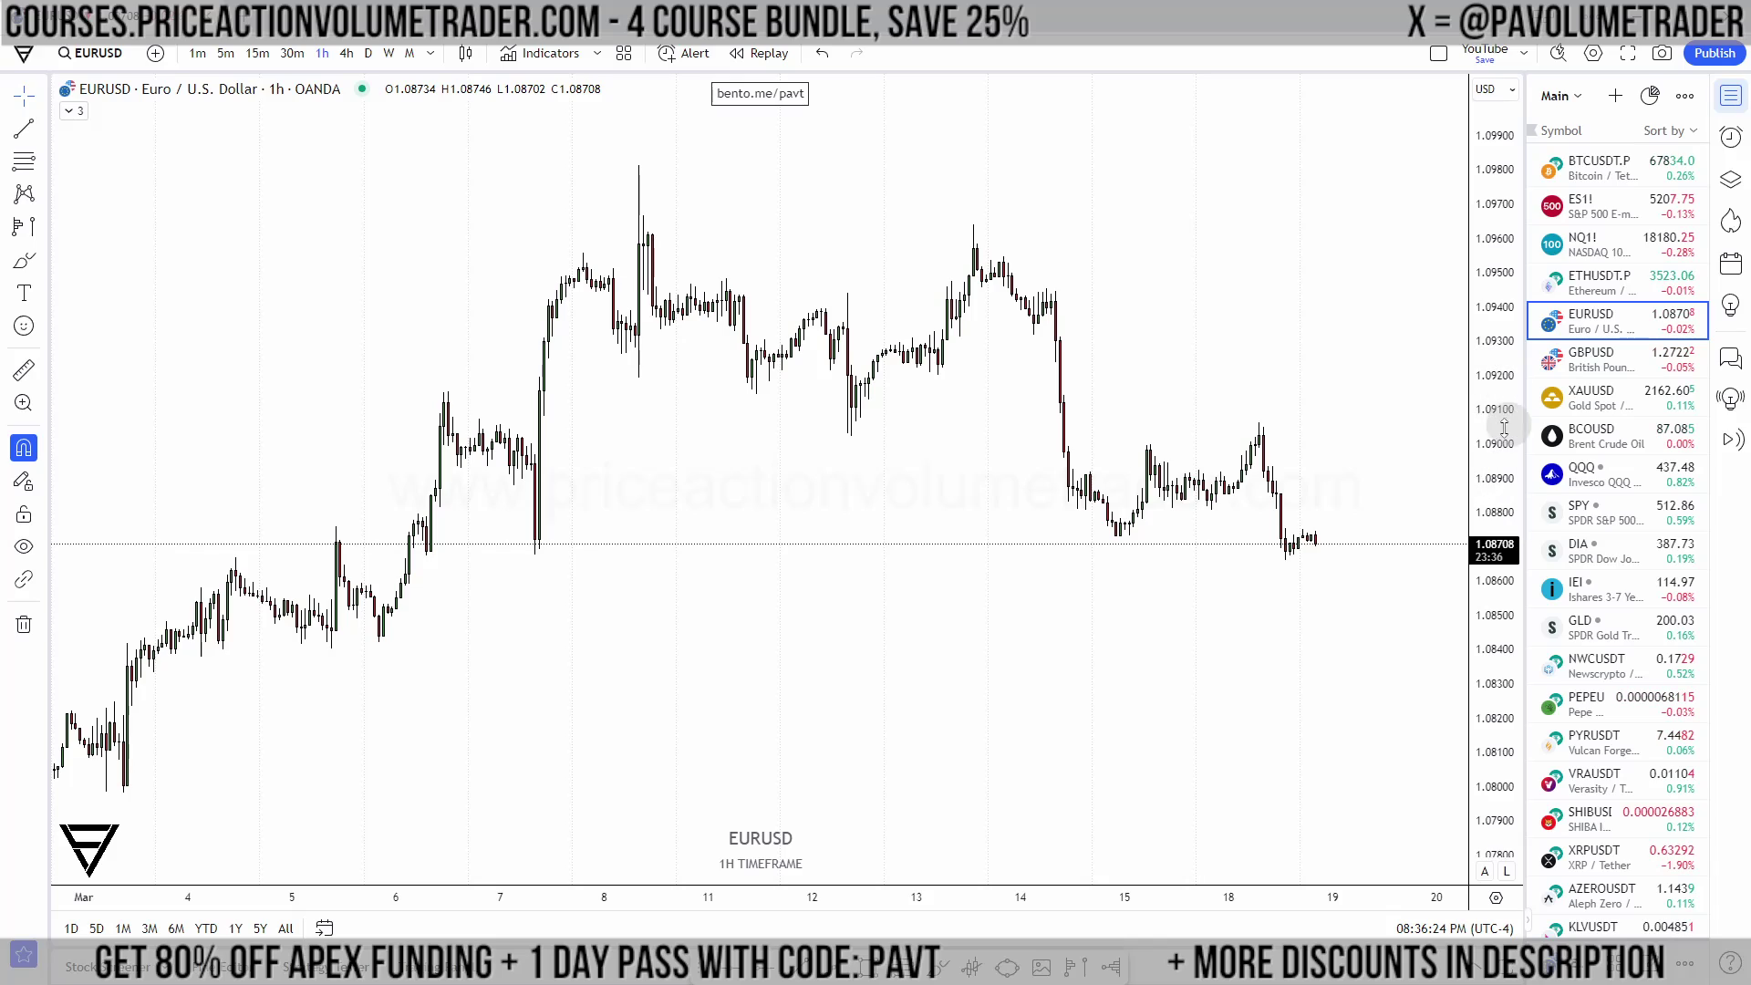
left_click(1665, 203)
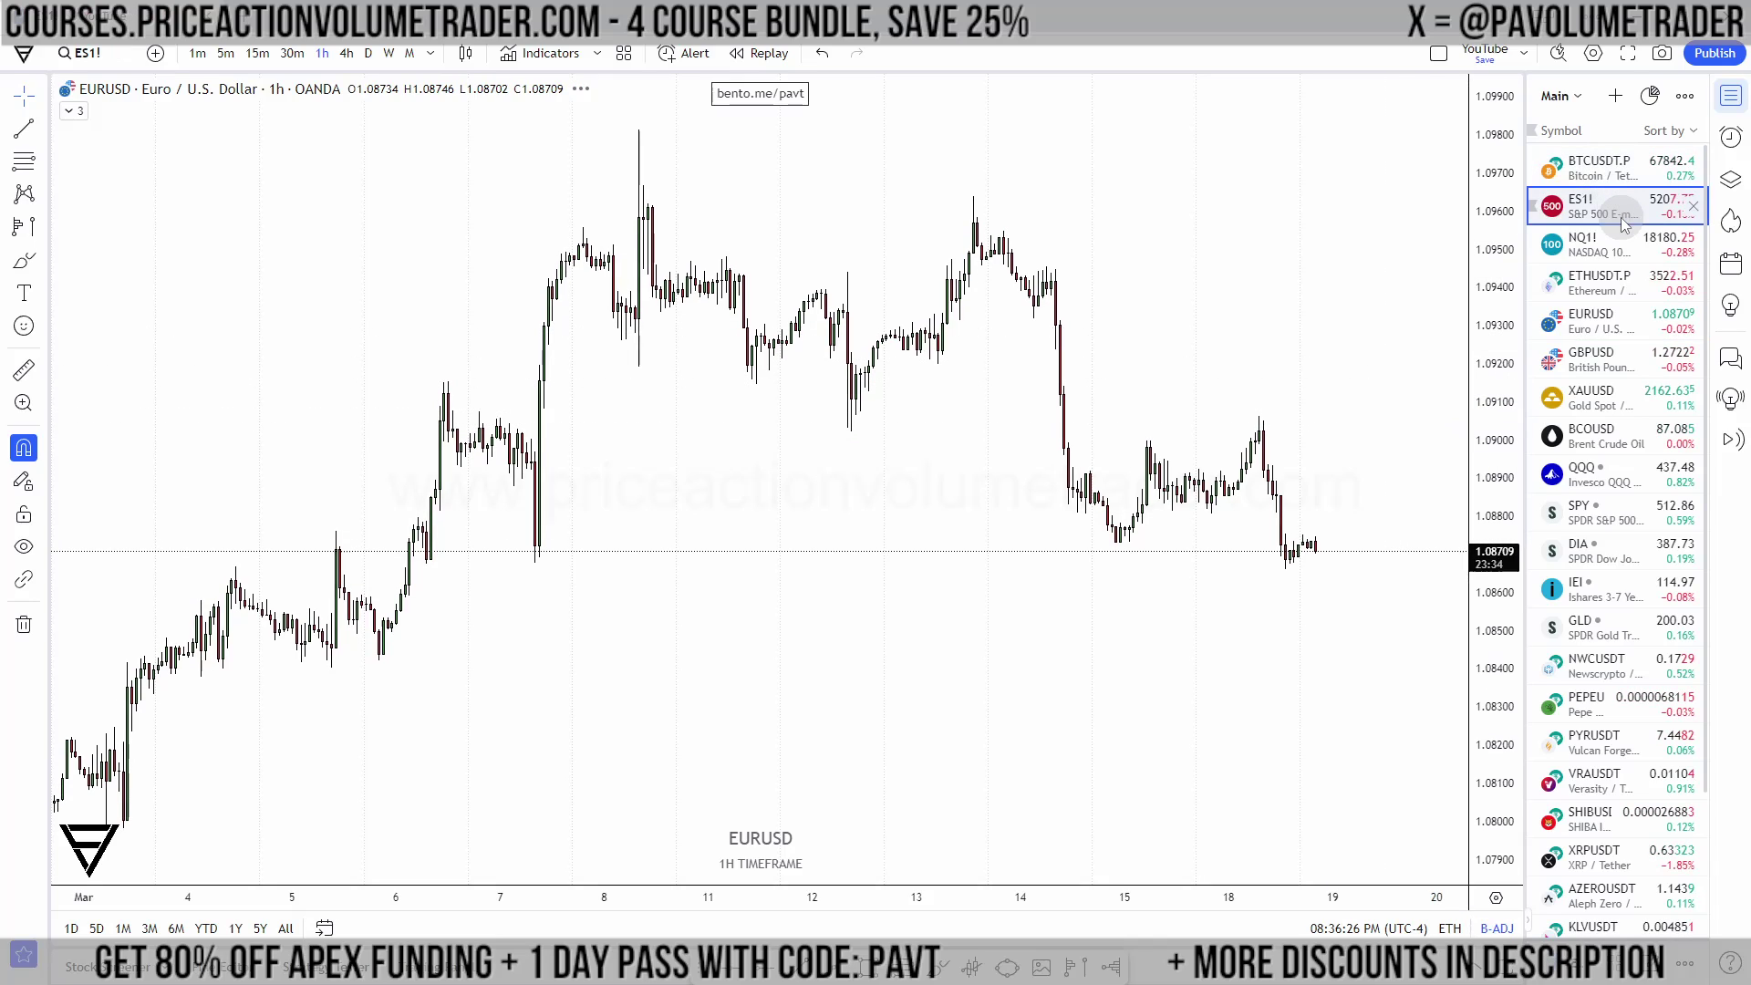
left_click(1730, 96)
left_click_drag(1683, 195, 1681, 389)
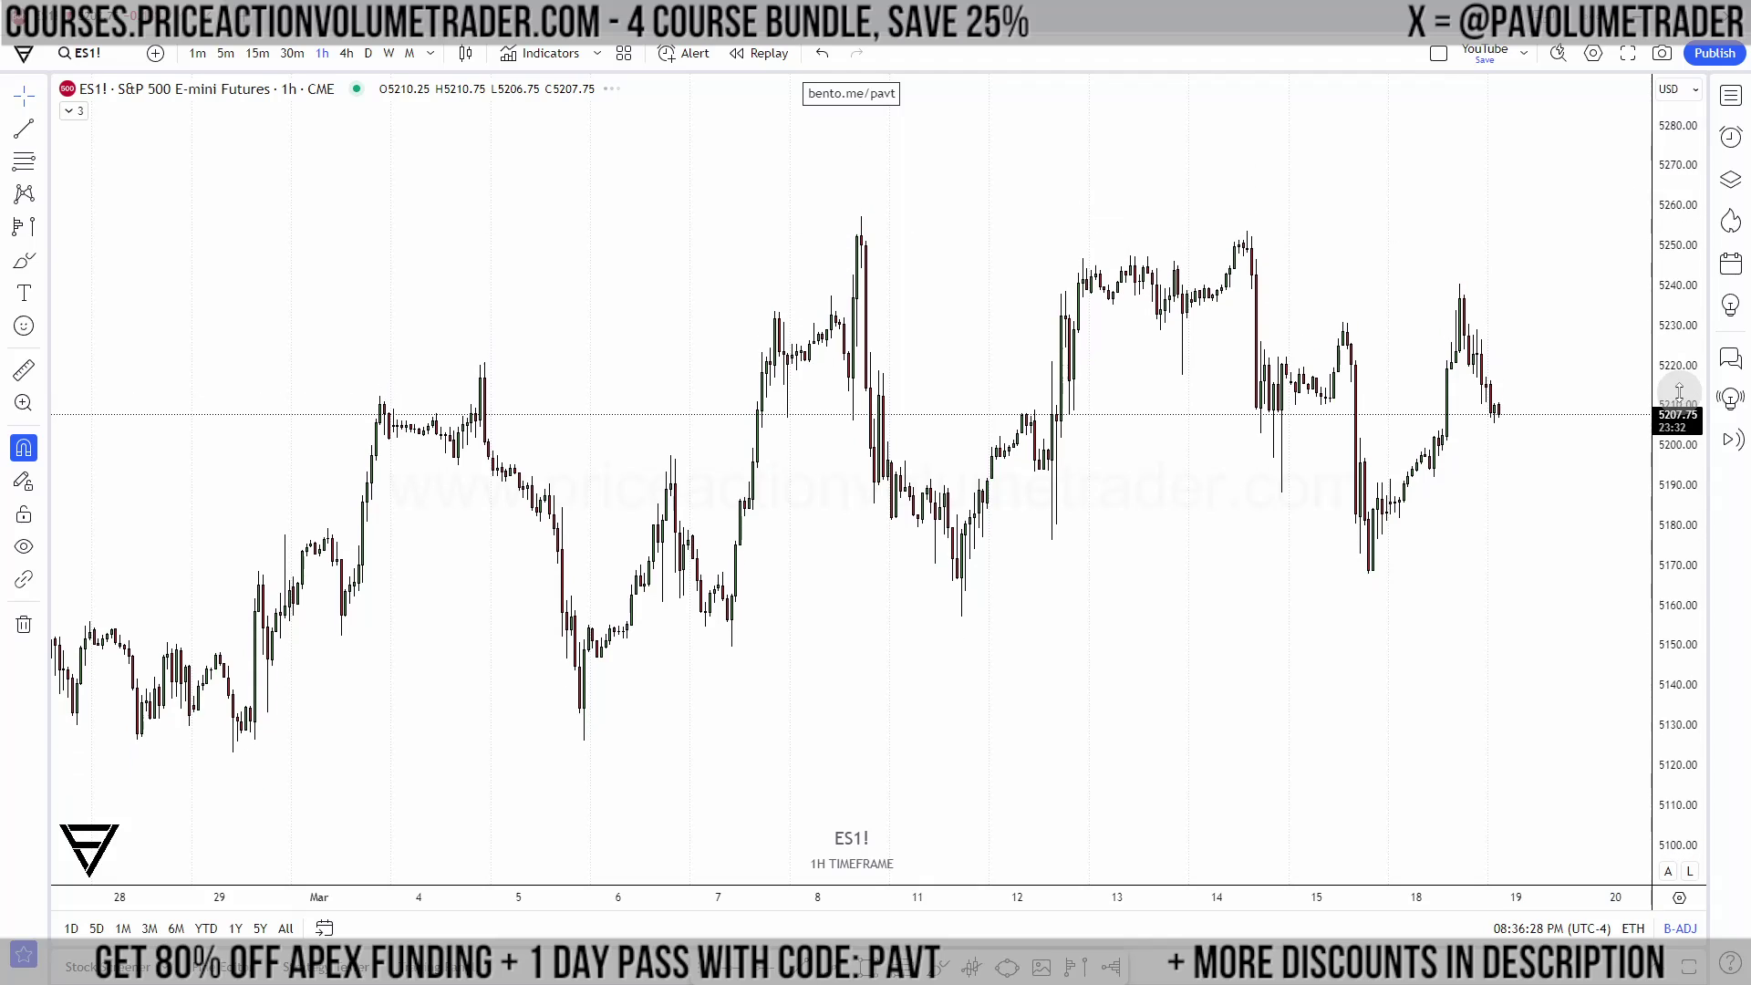
Step: Draw a Fixed Range Volume Profile from the early-March low to the latest bar
left_click_drag(1542, 367, 1478, 396)
scroll(1532, 508, "down", 3)
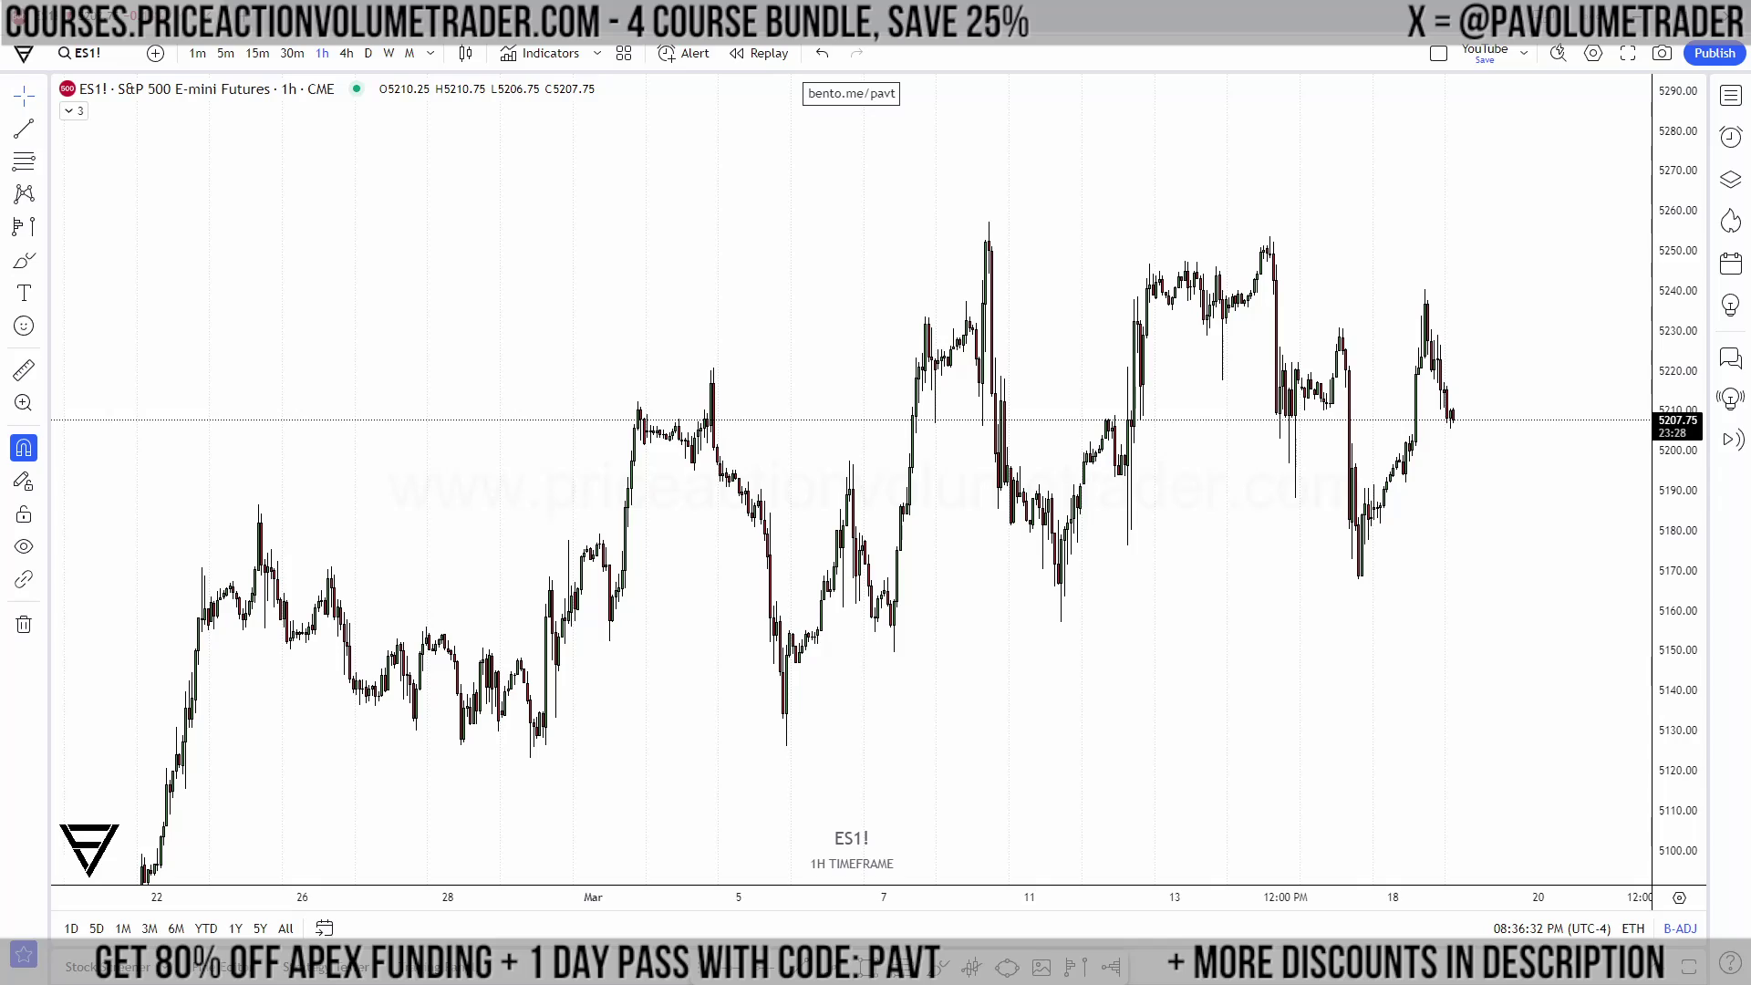
left_click_drag(753, 716, 852, 728)
left_click_drag(1461, 383, 1478, 451)
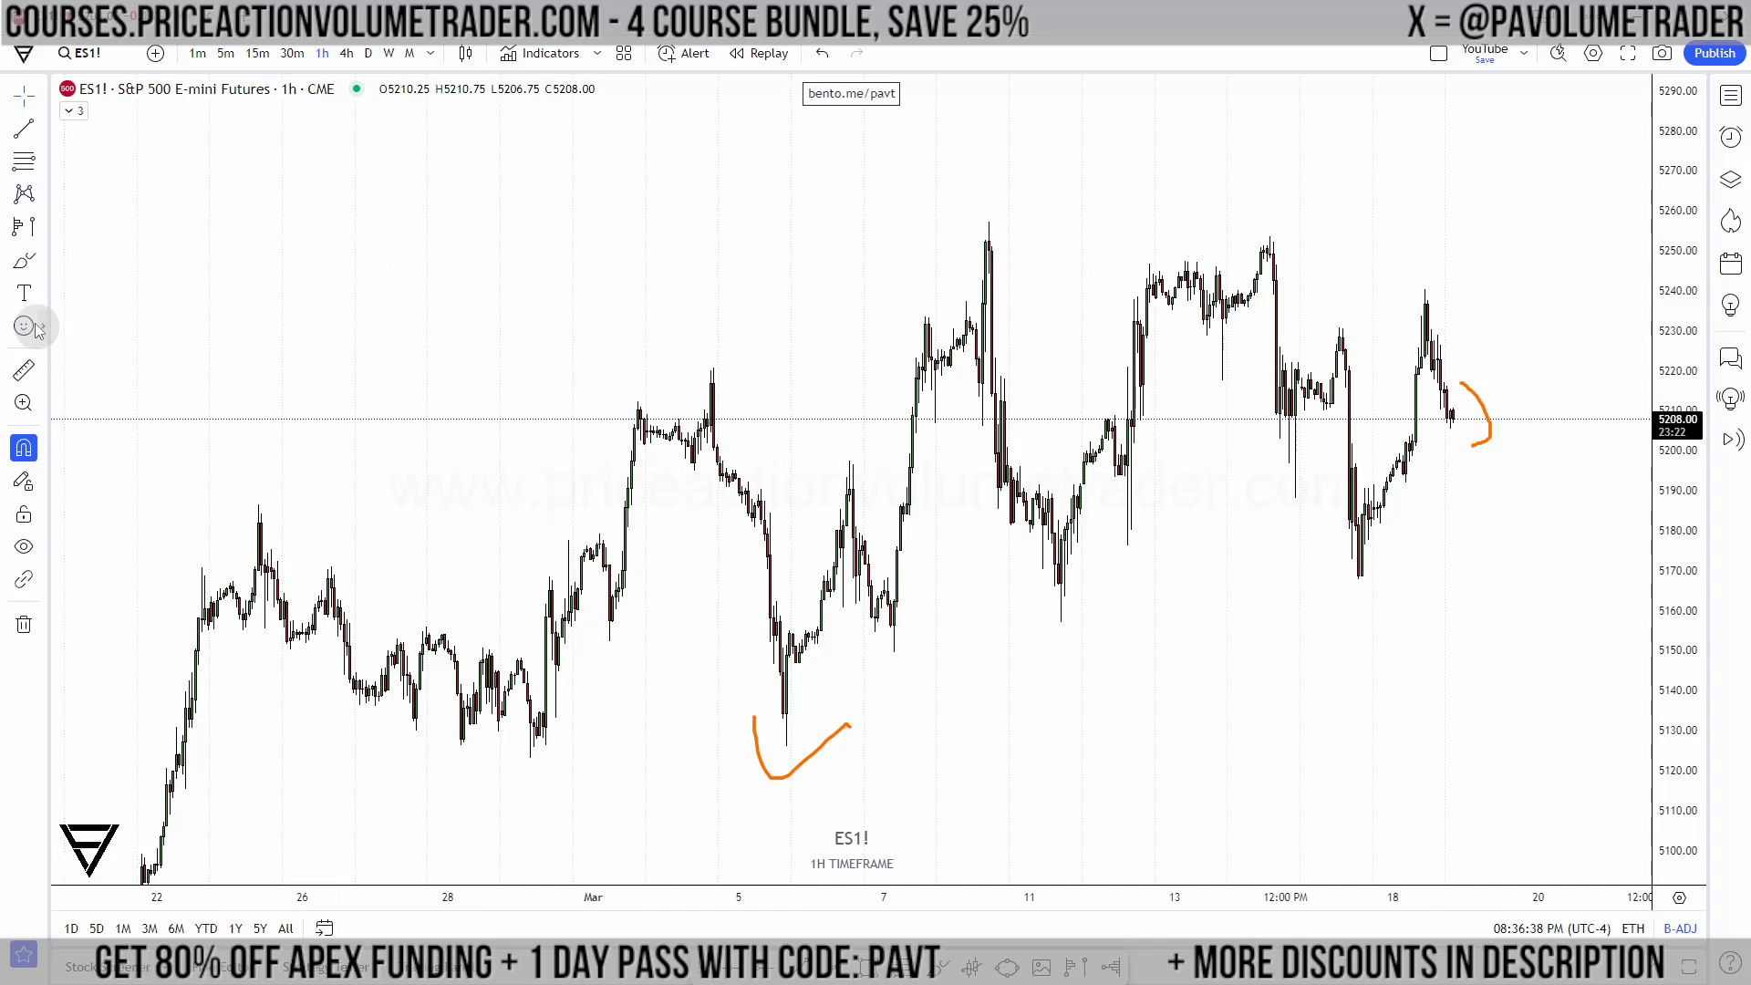
left_click(45, 230)
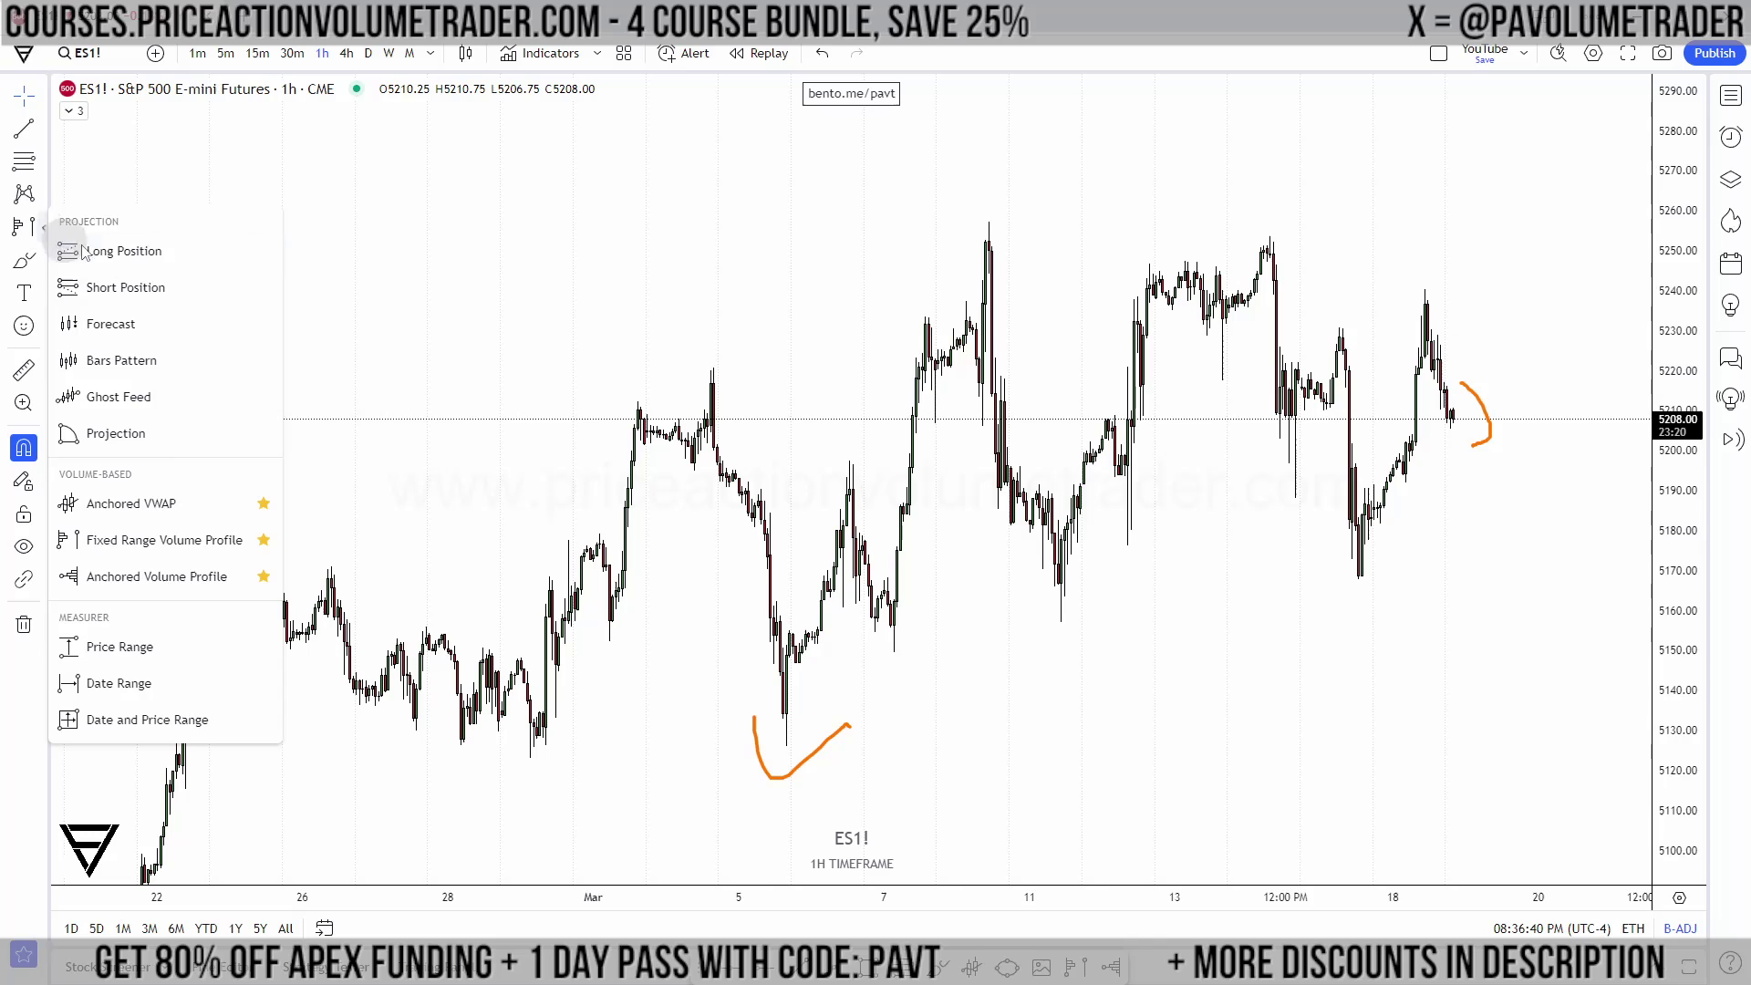
left_click(137, 535)
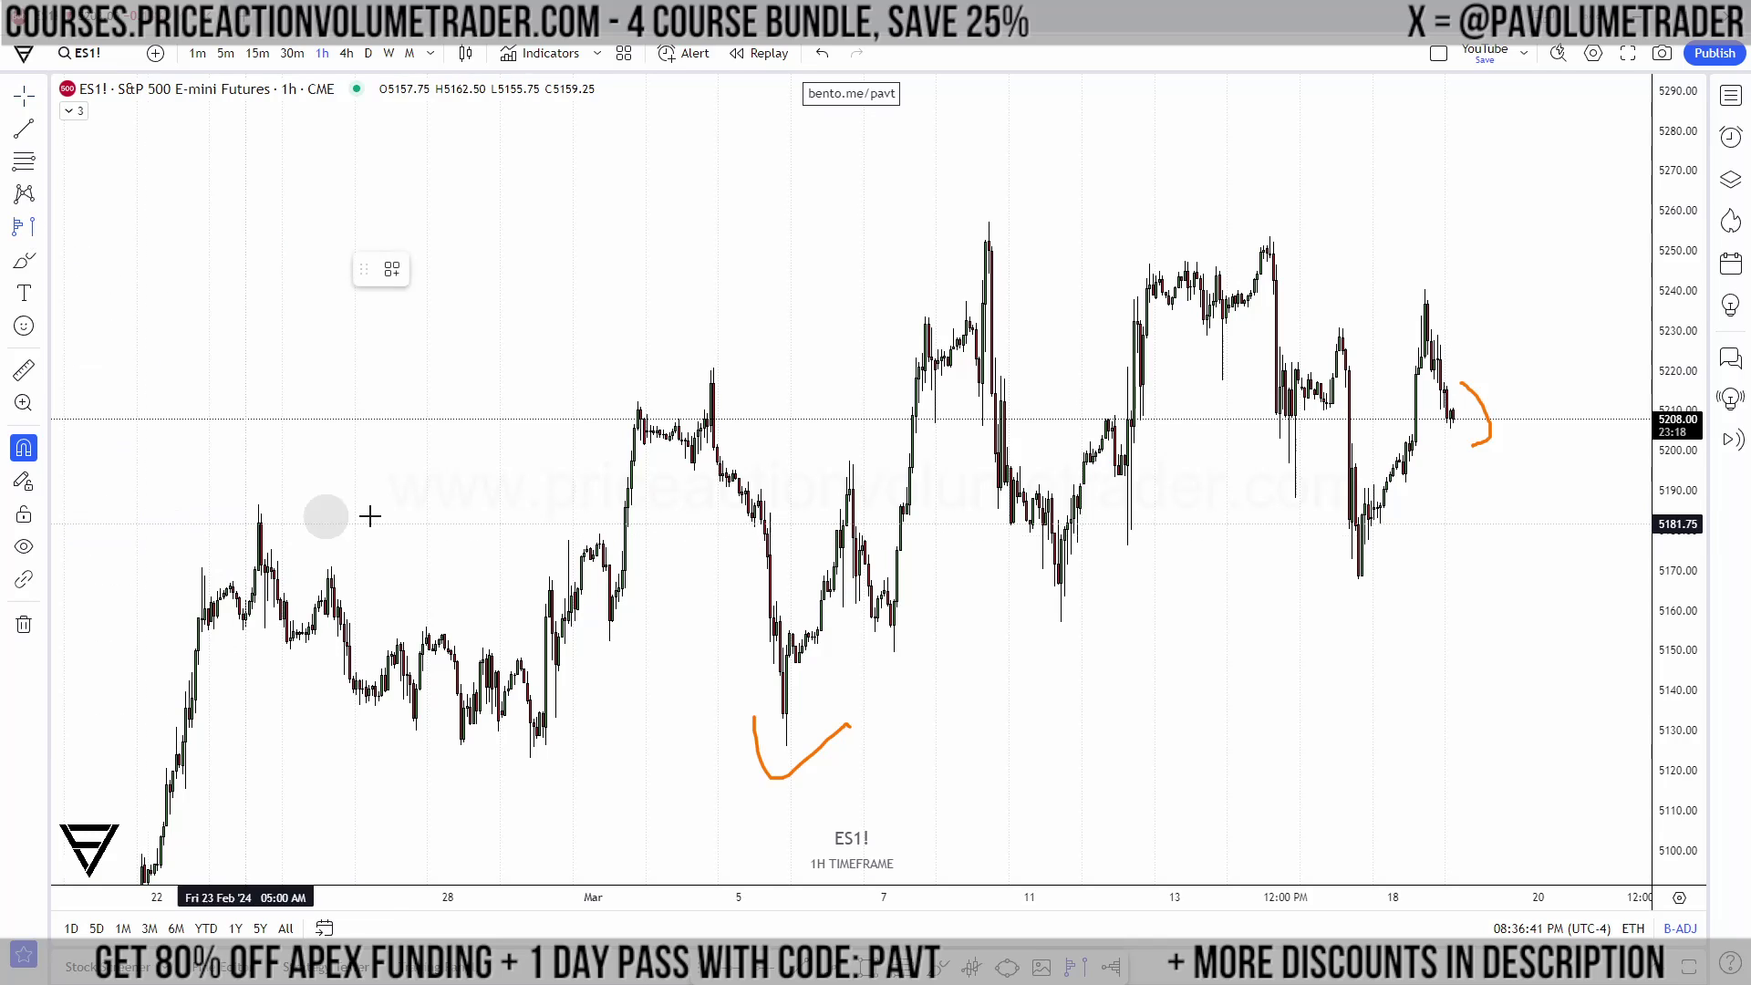
left_click(784, 759)
left_click(1486, 371)
left_click_drag(1479, 189, 1369, 194)
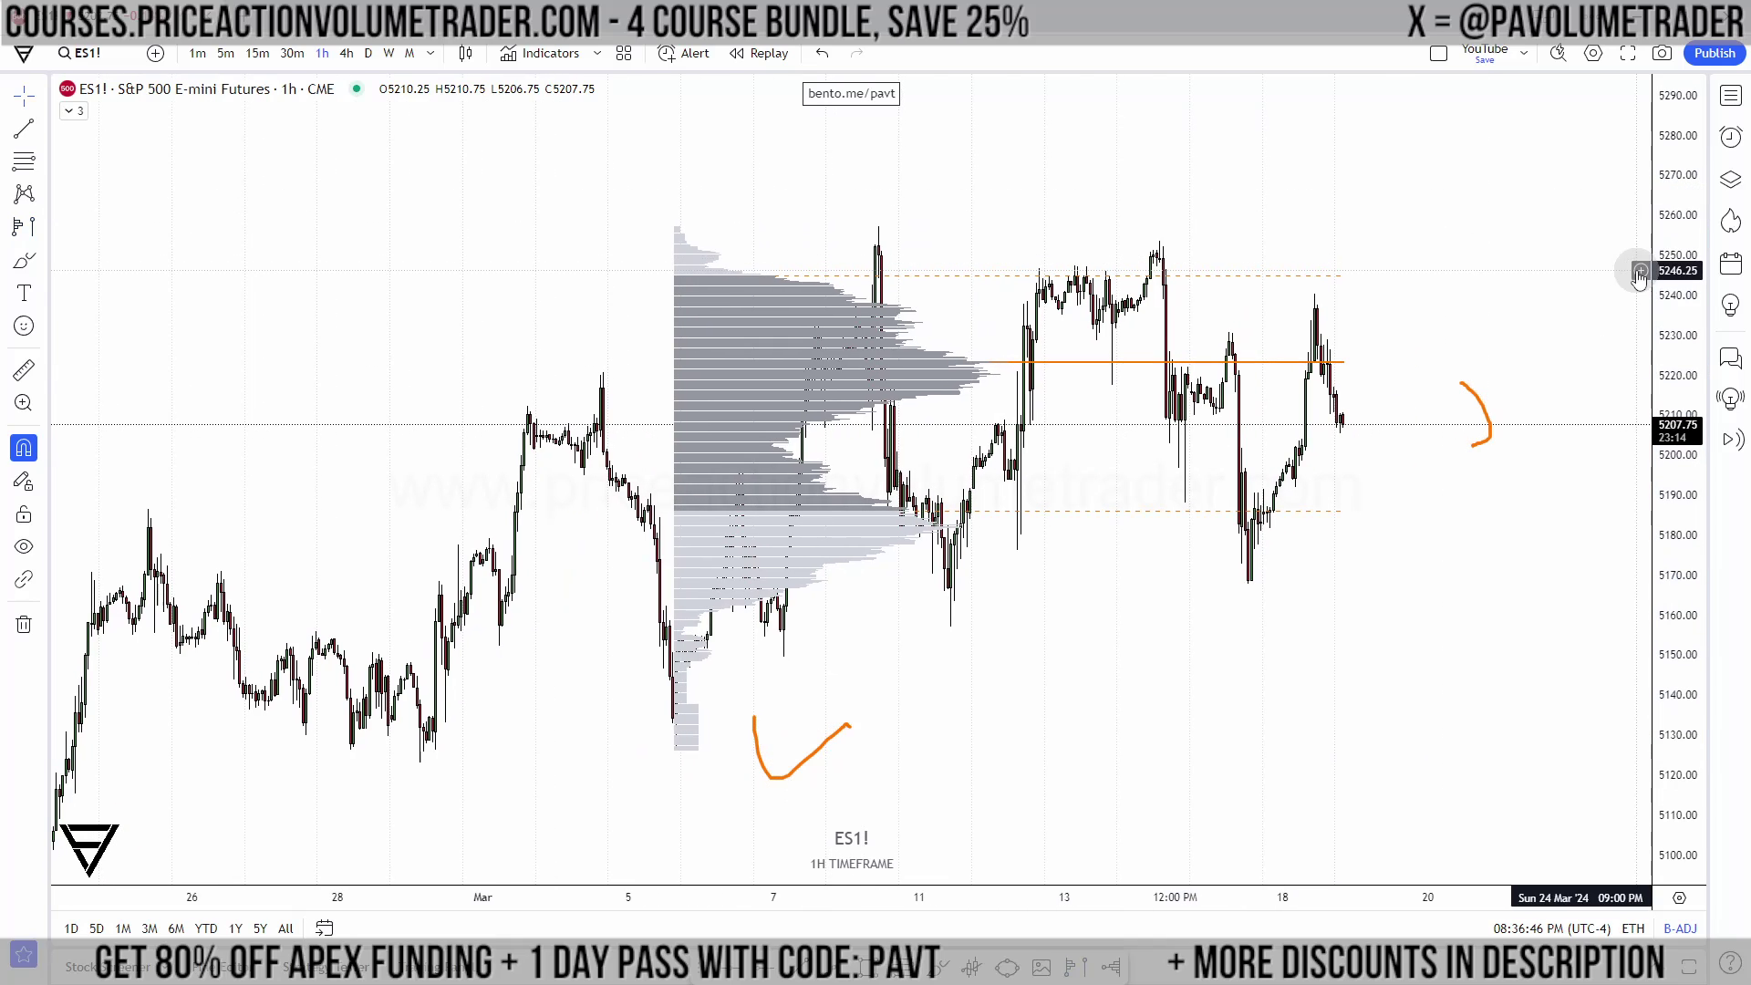
left_click_drag(1674, 259, 1684, 338)
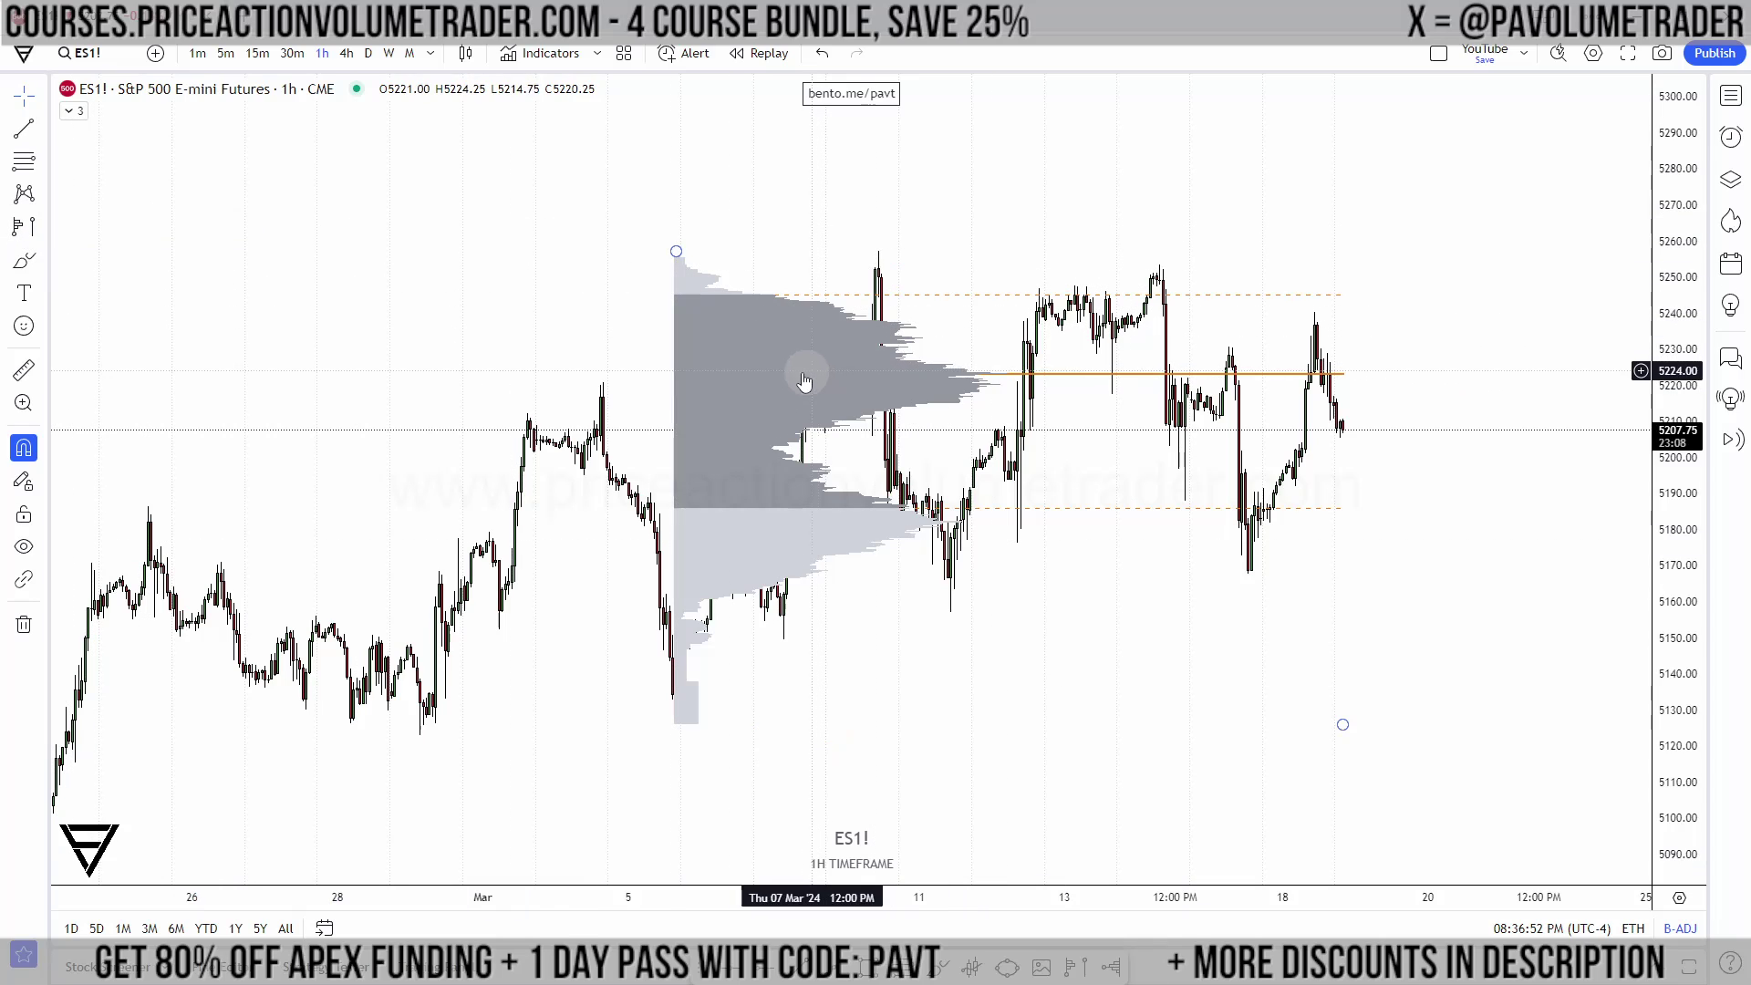
Step: Apply Visual order > Send to back to the fixed range volume profile
left_click(770, 351)
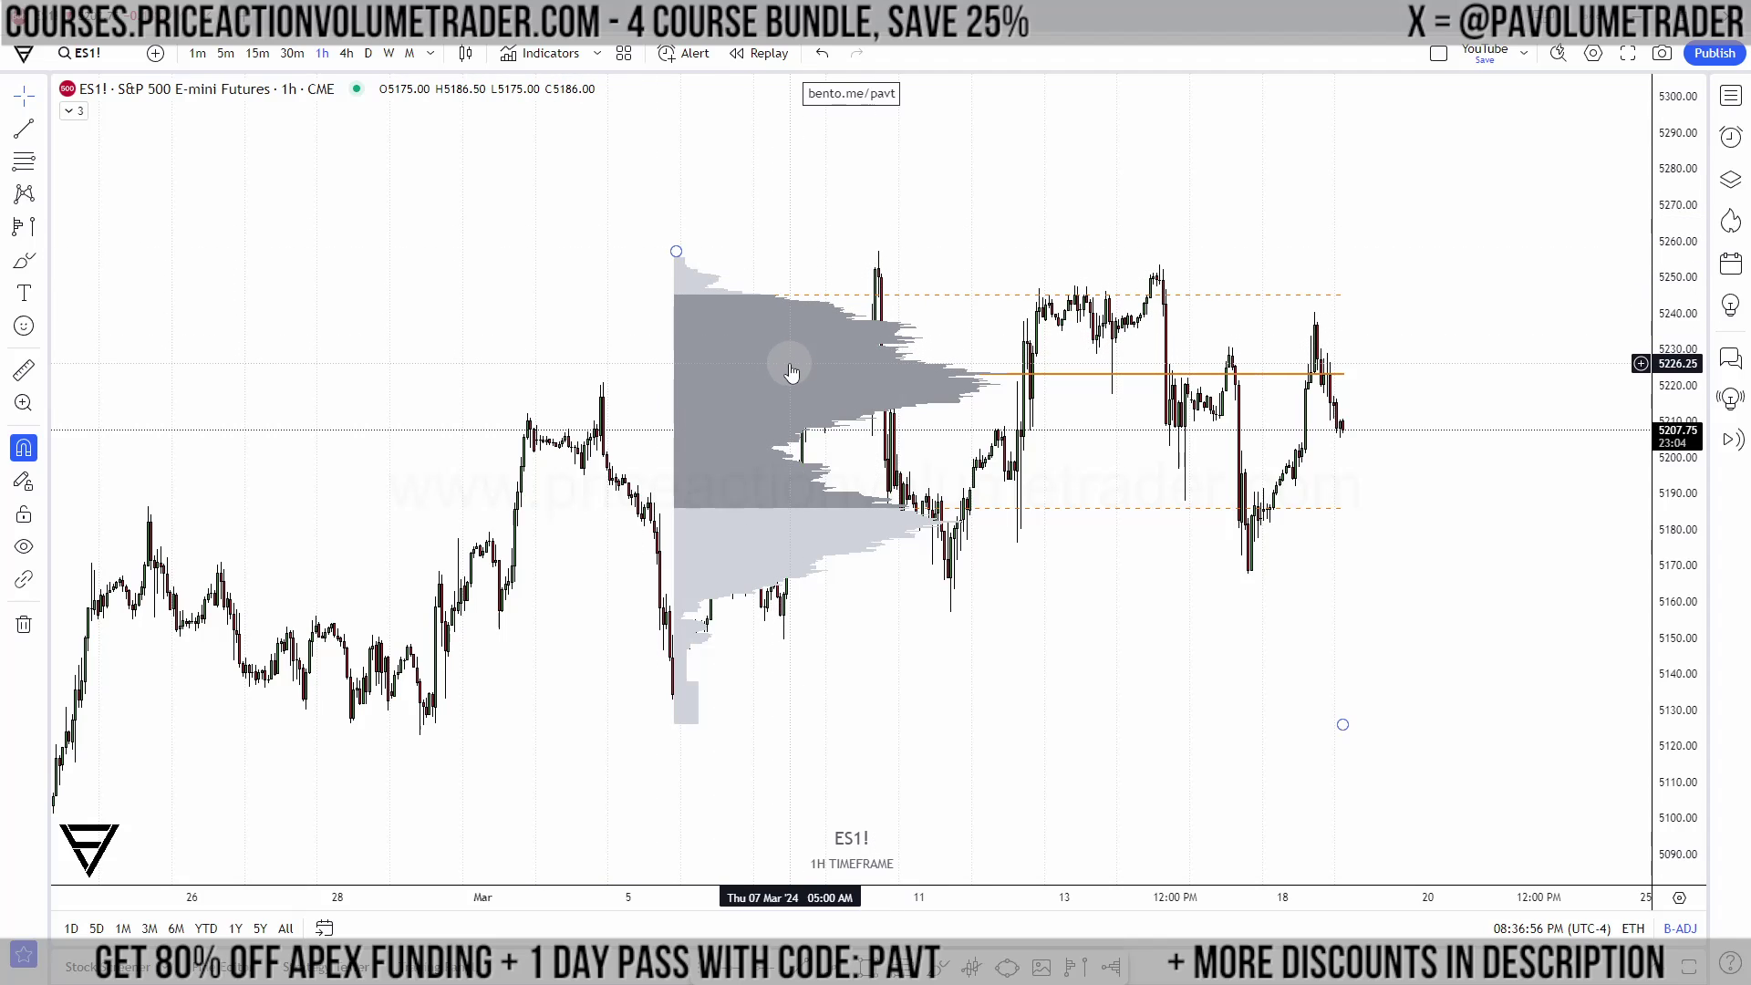
right_click(789, 363)
mouse_move(885, 413)
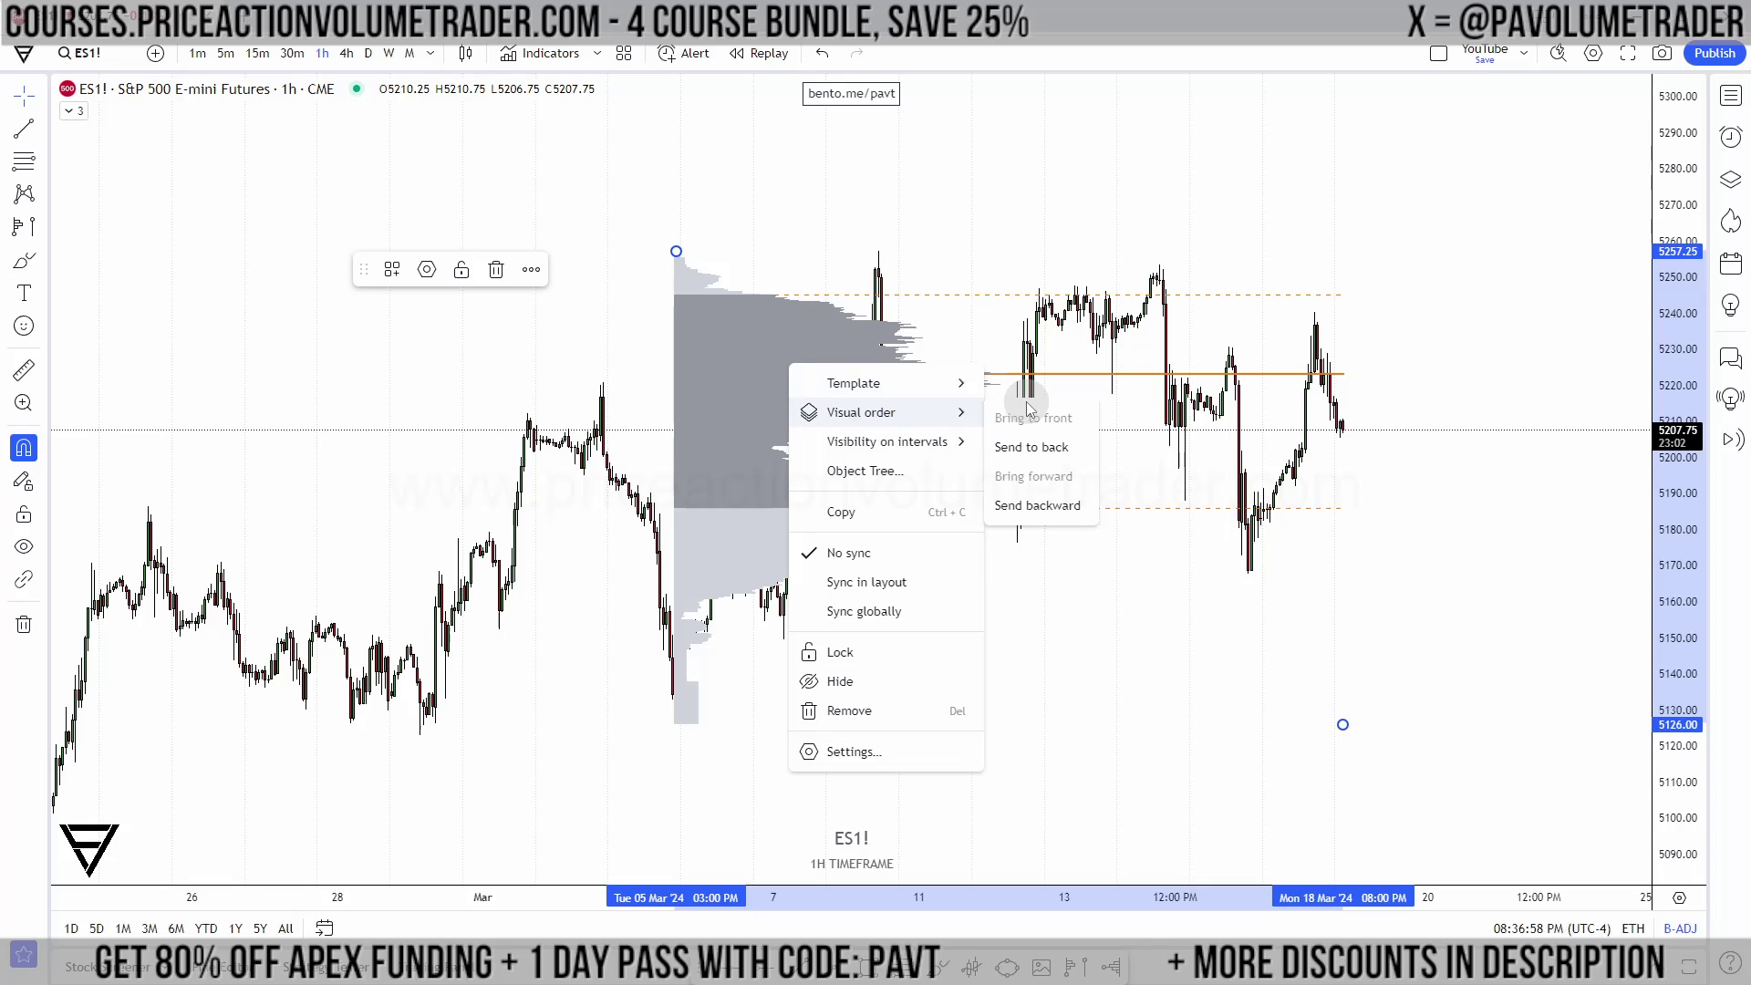
left_click(1055, 448)
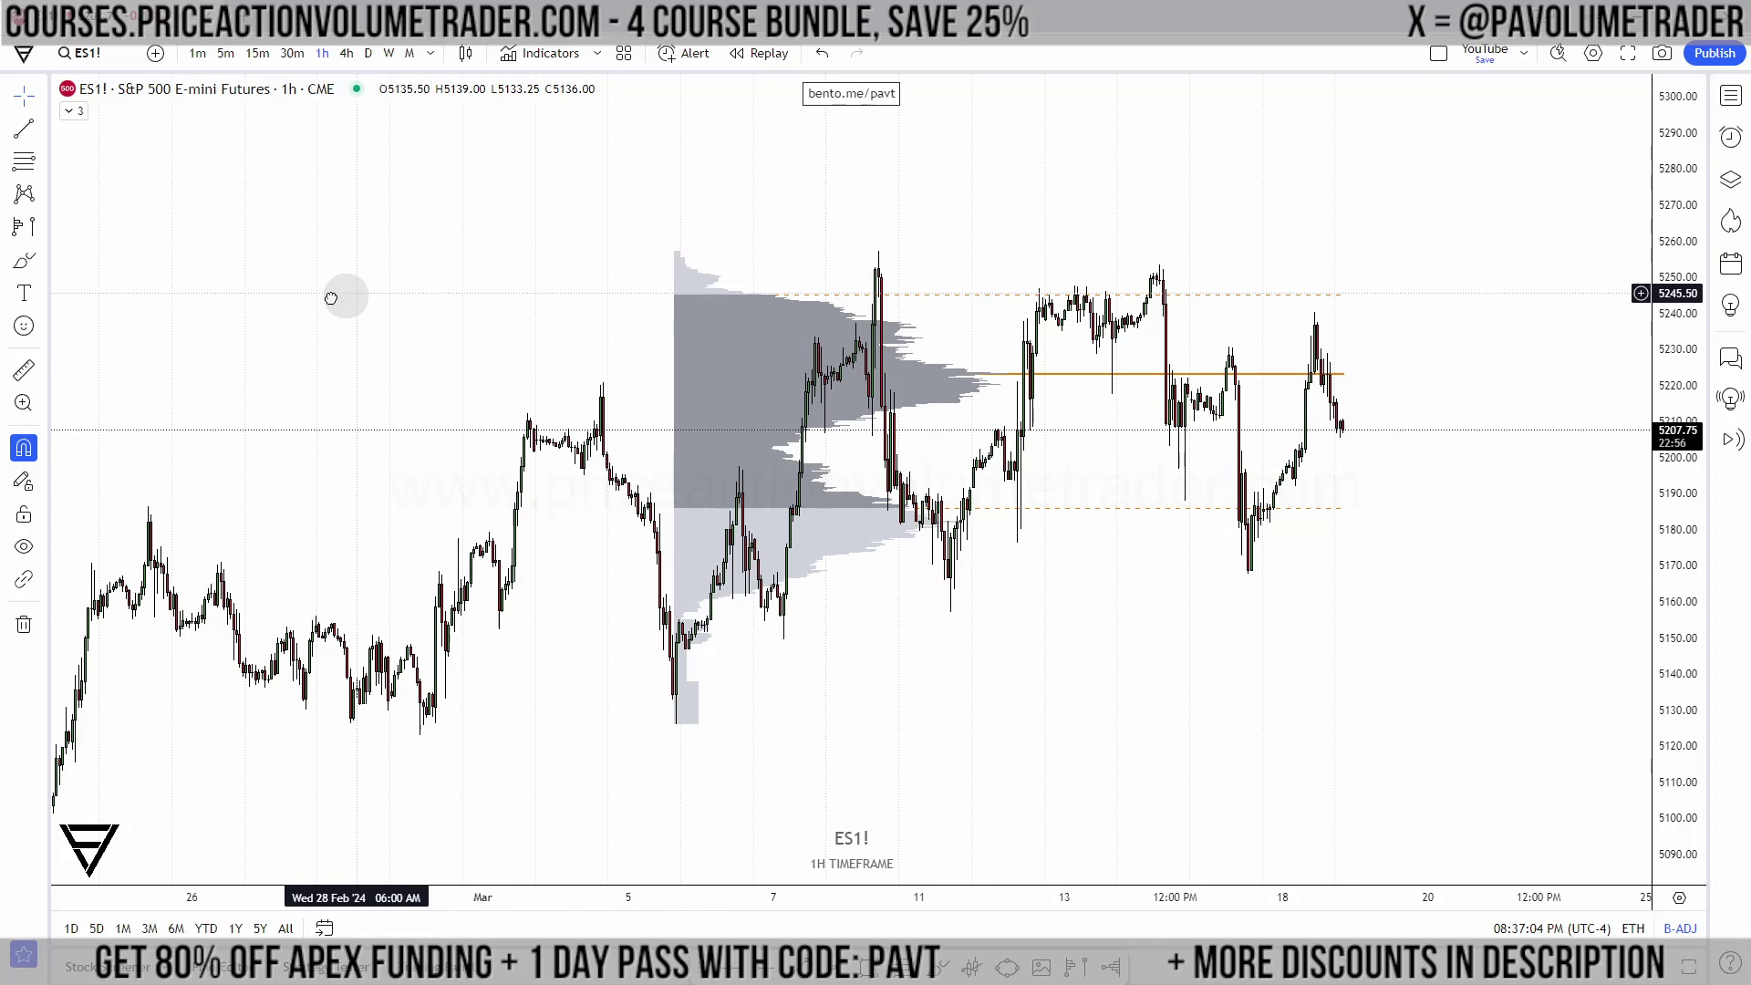
Step: Place an Anchored Volume Profile anchored at the 5 March low on ES1!
left_click_drag(348, 297, 346, 284)
left_click(46, 228)
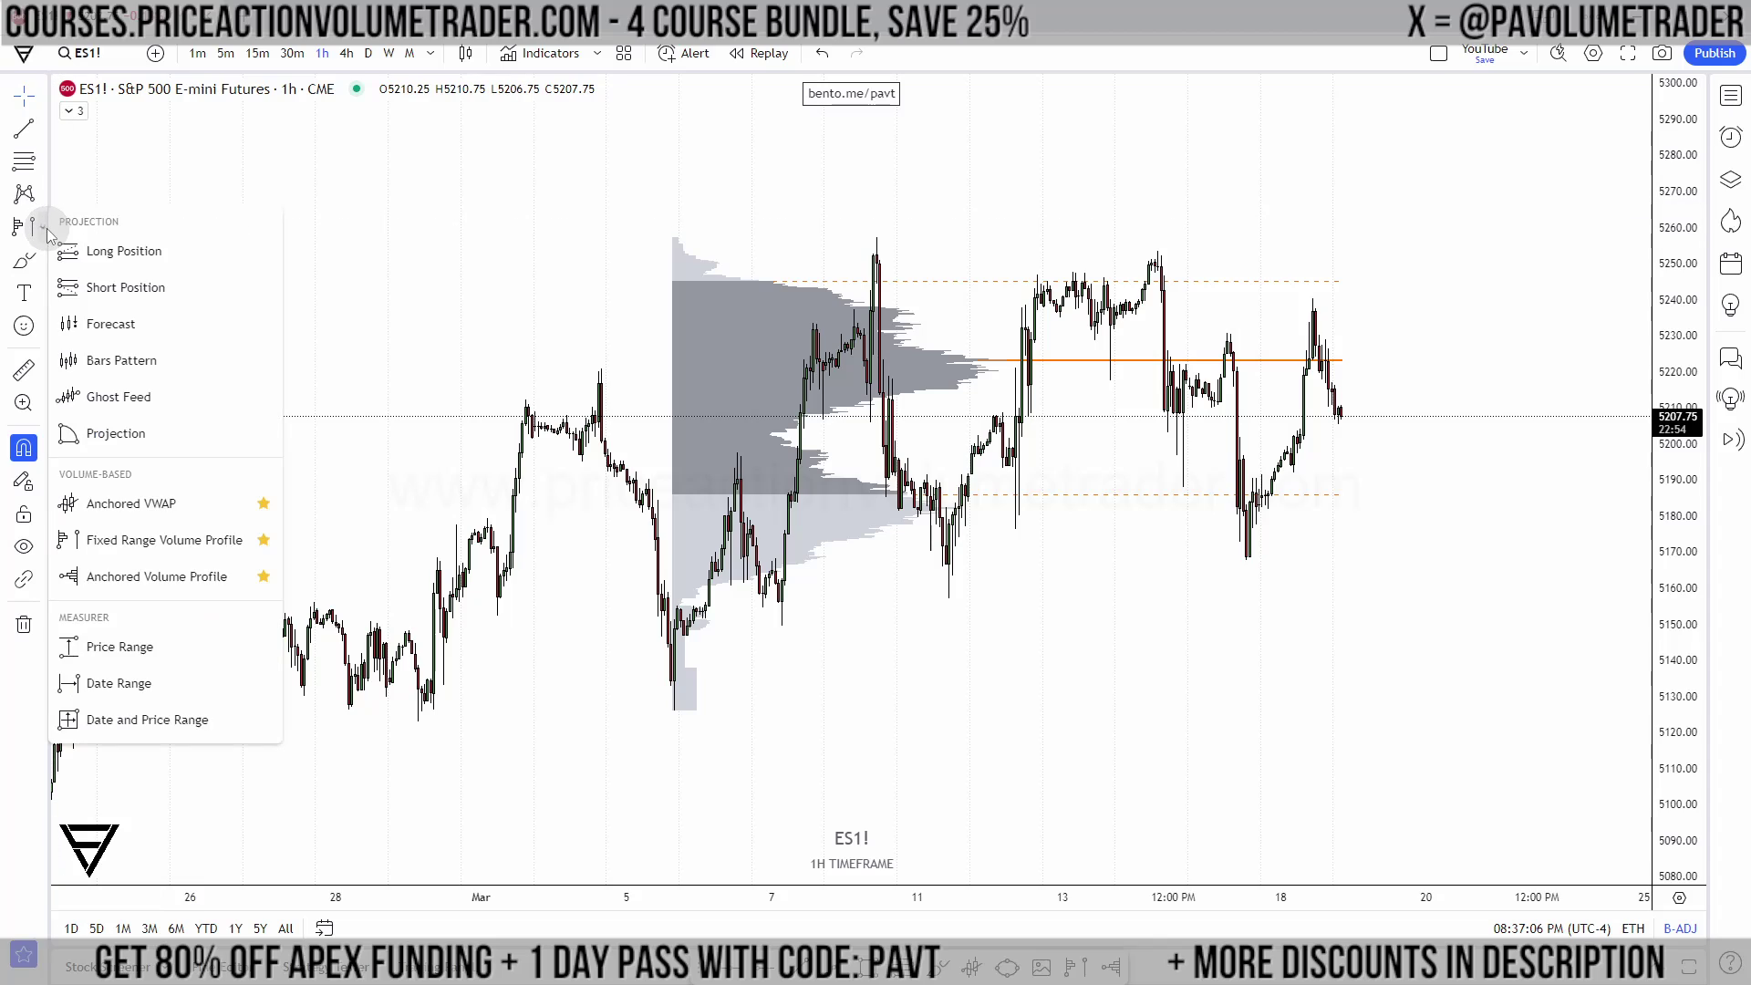
left_click(126, 583)
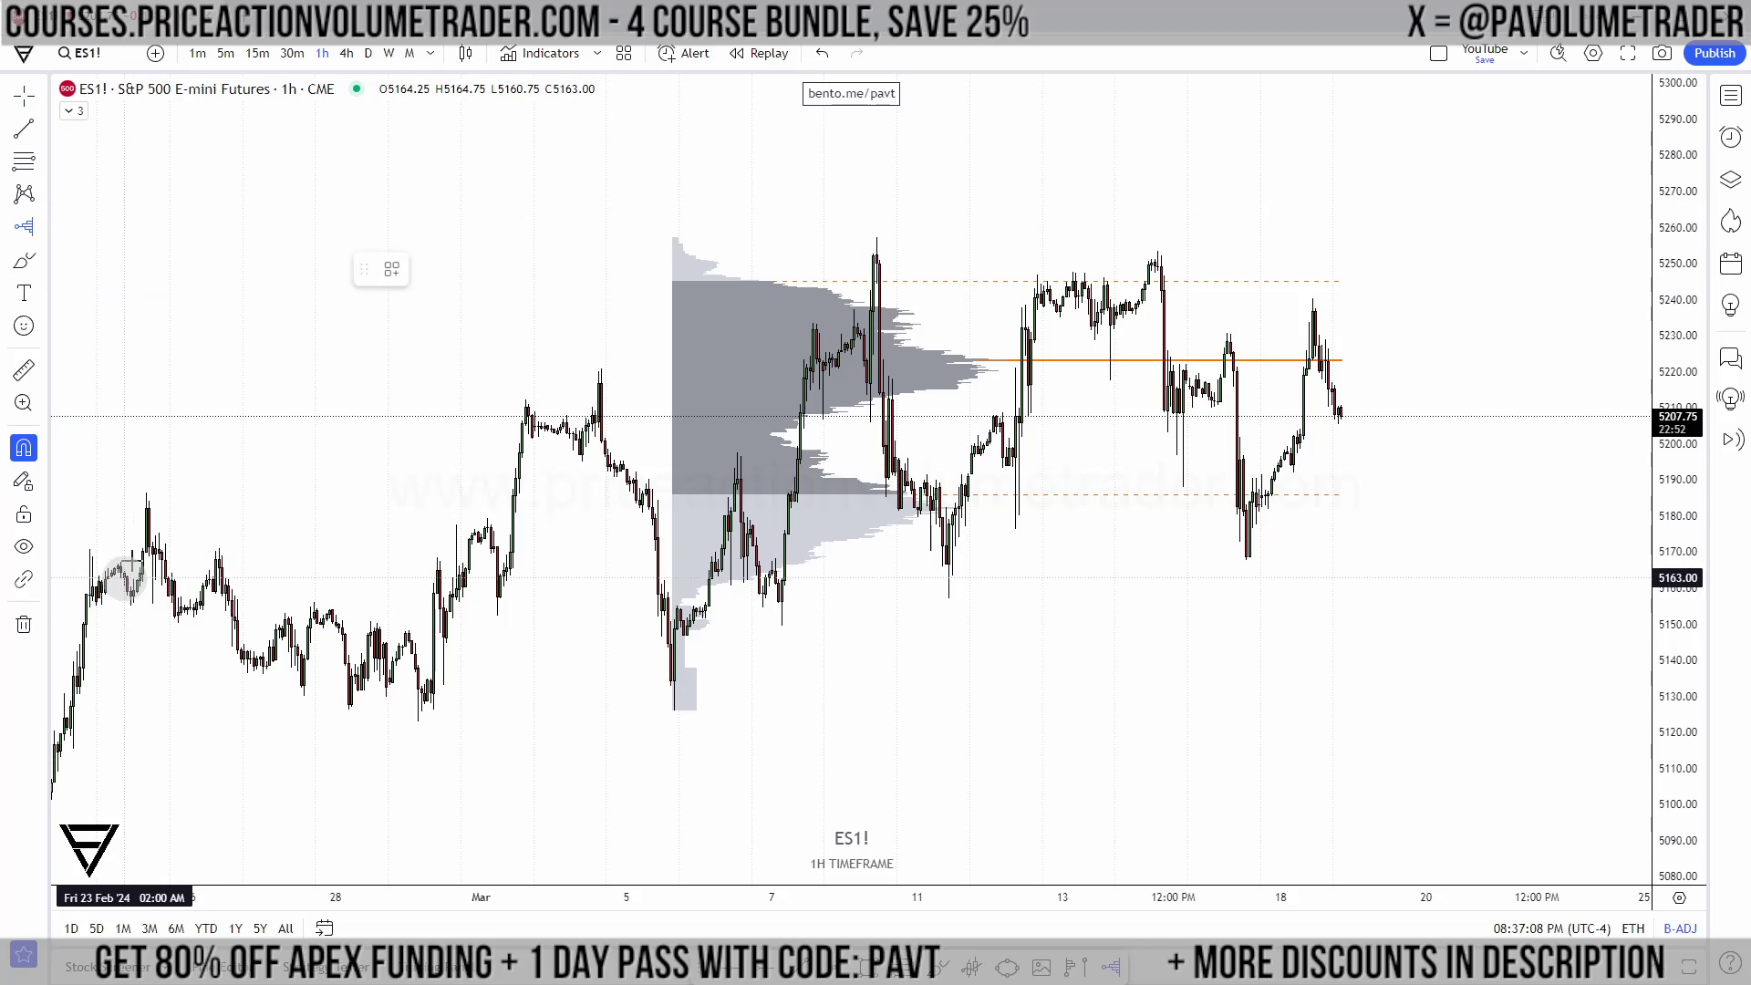
left_click(673, 790)
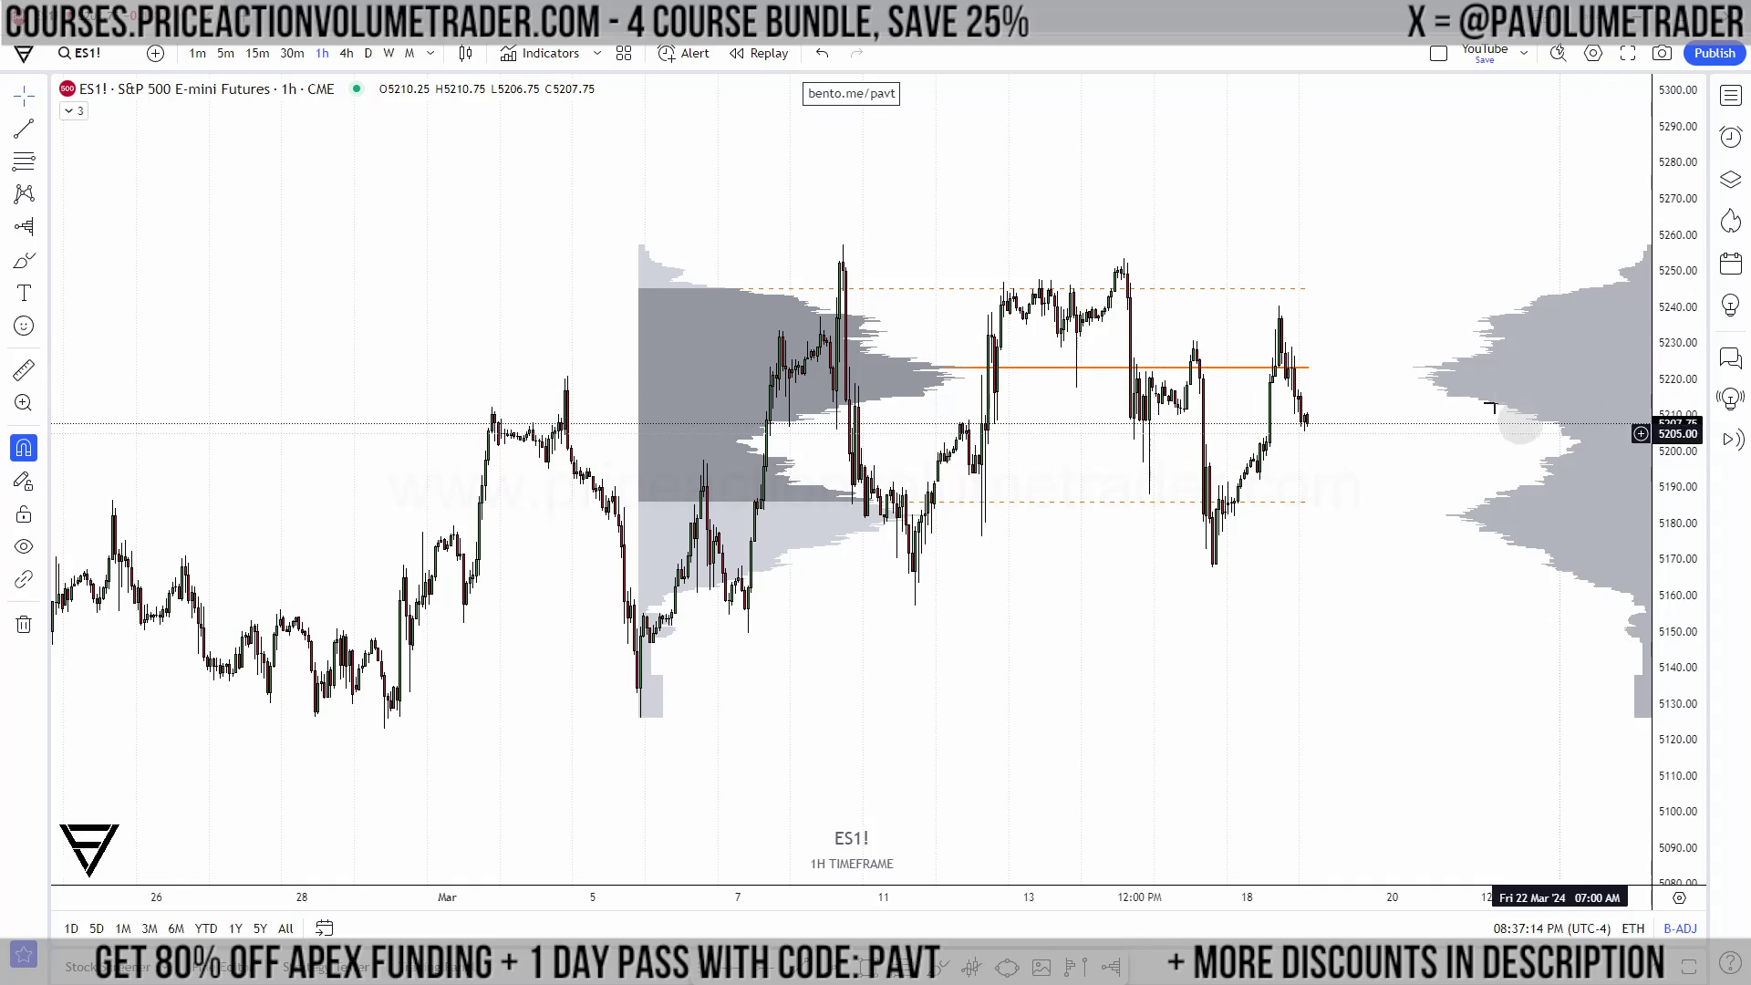
left_click_drag(1420, 234, 1439, 242)
left_click(729, 356)
left_click_drag(1141, 202, 1077, 205)
scroll(1123, 196, "up", 1)
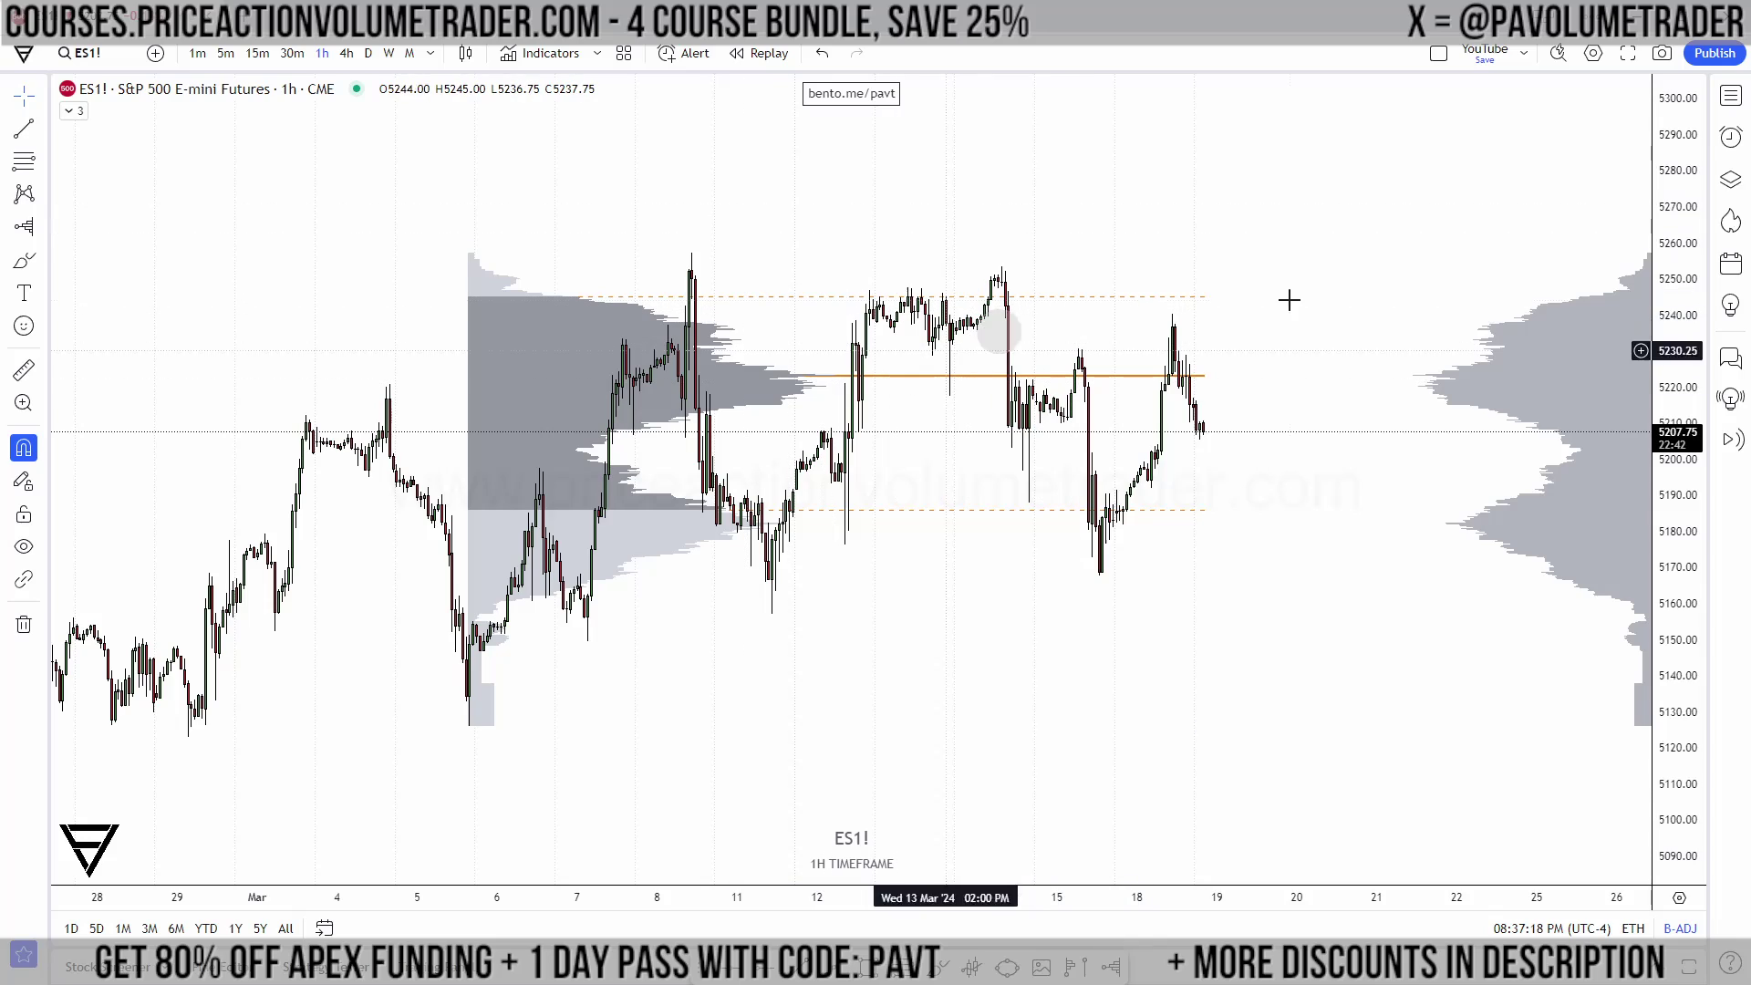
double_click(1561, 365)
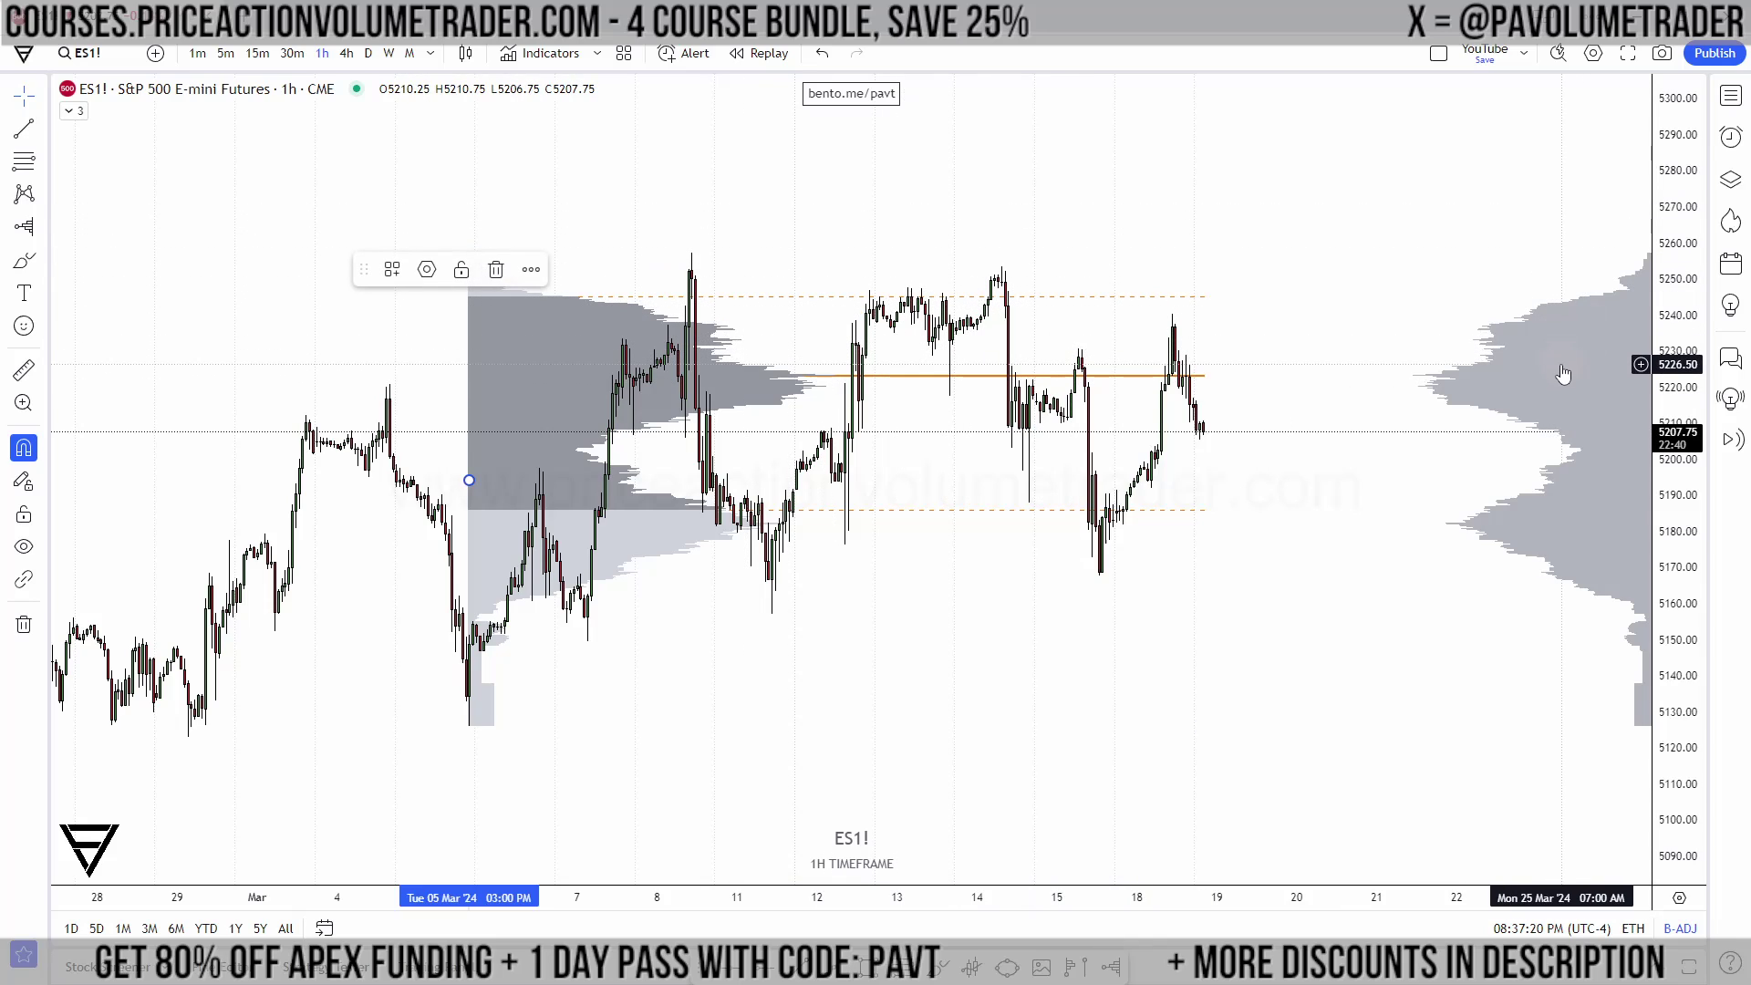
left_click(801, 402)
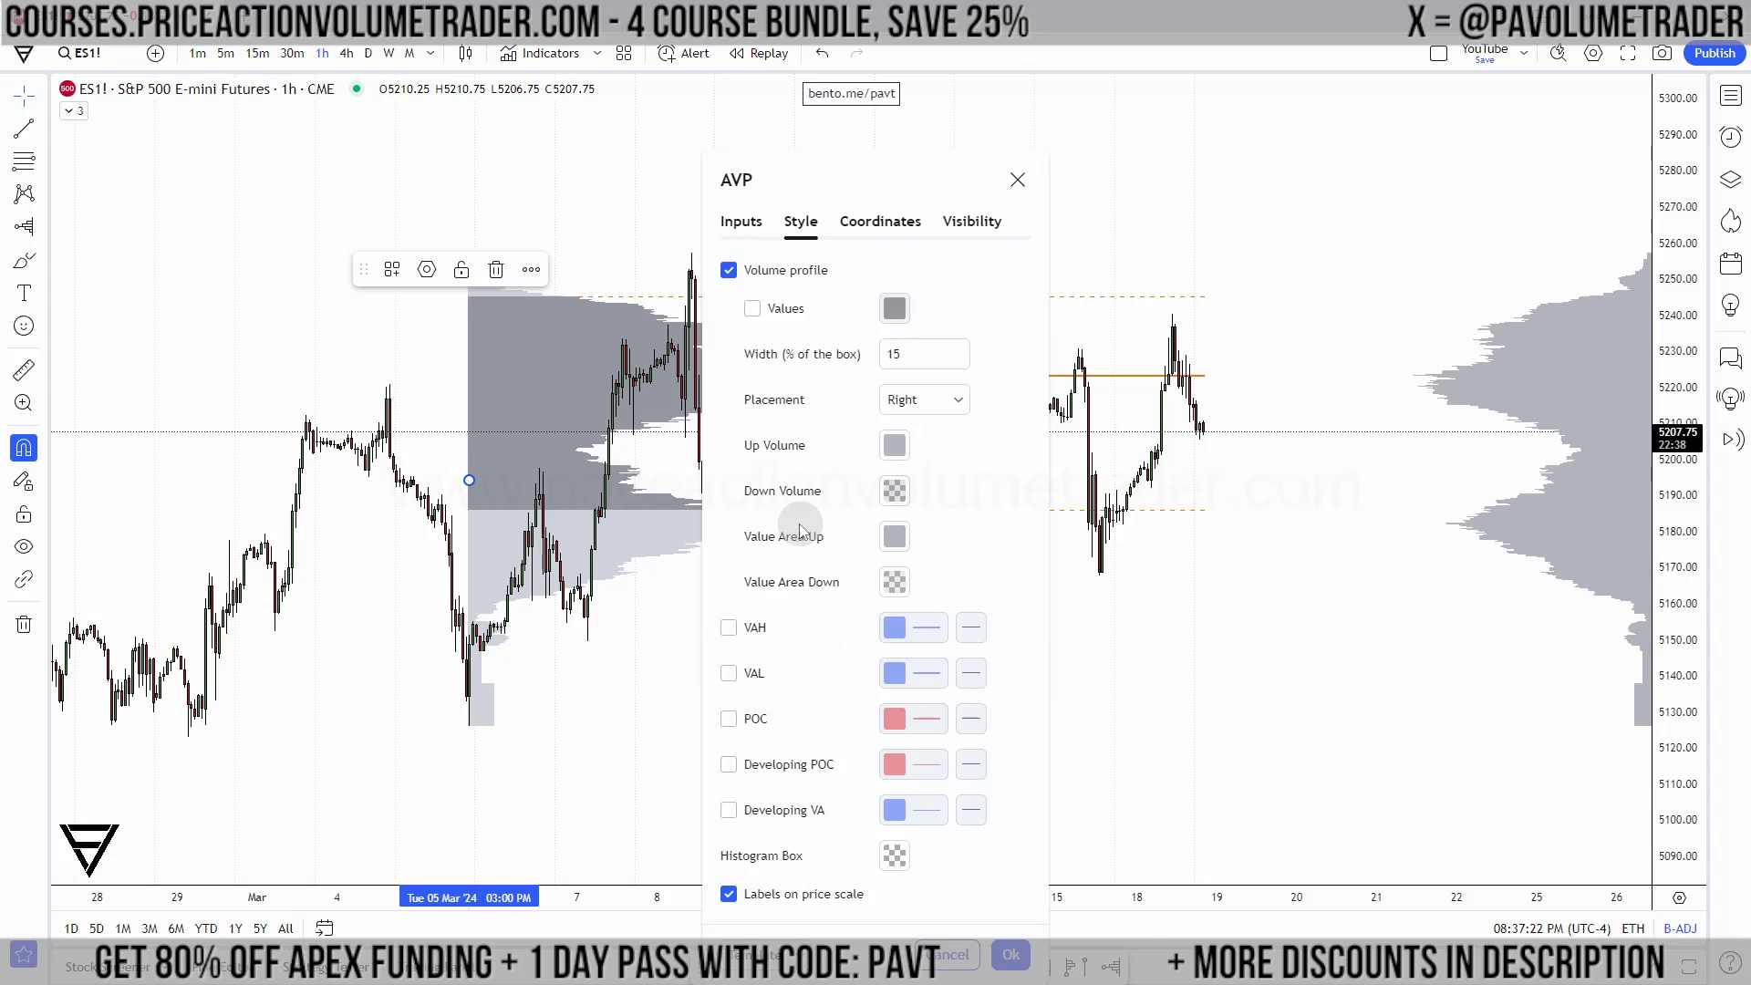
left_click(730, 628)
left_click(753, 676)
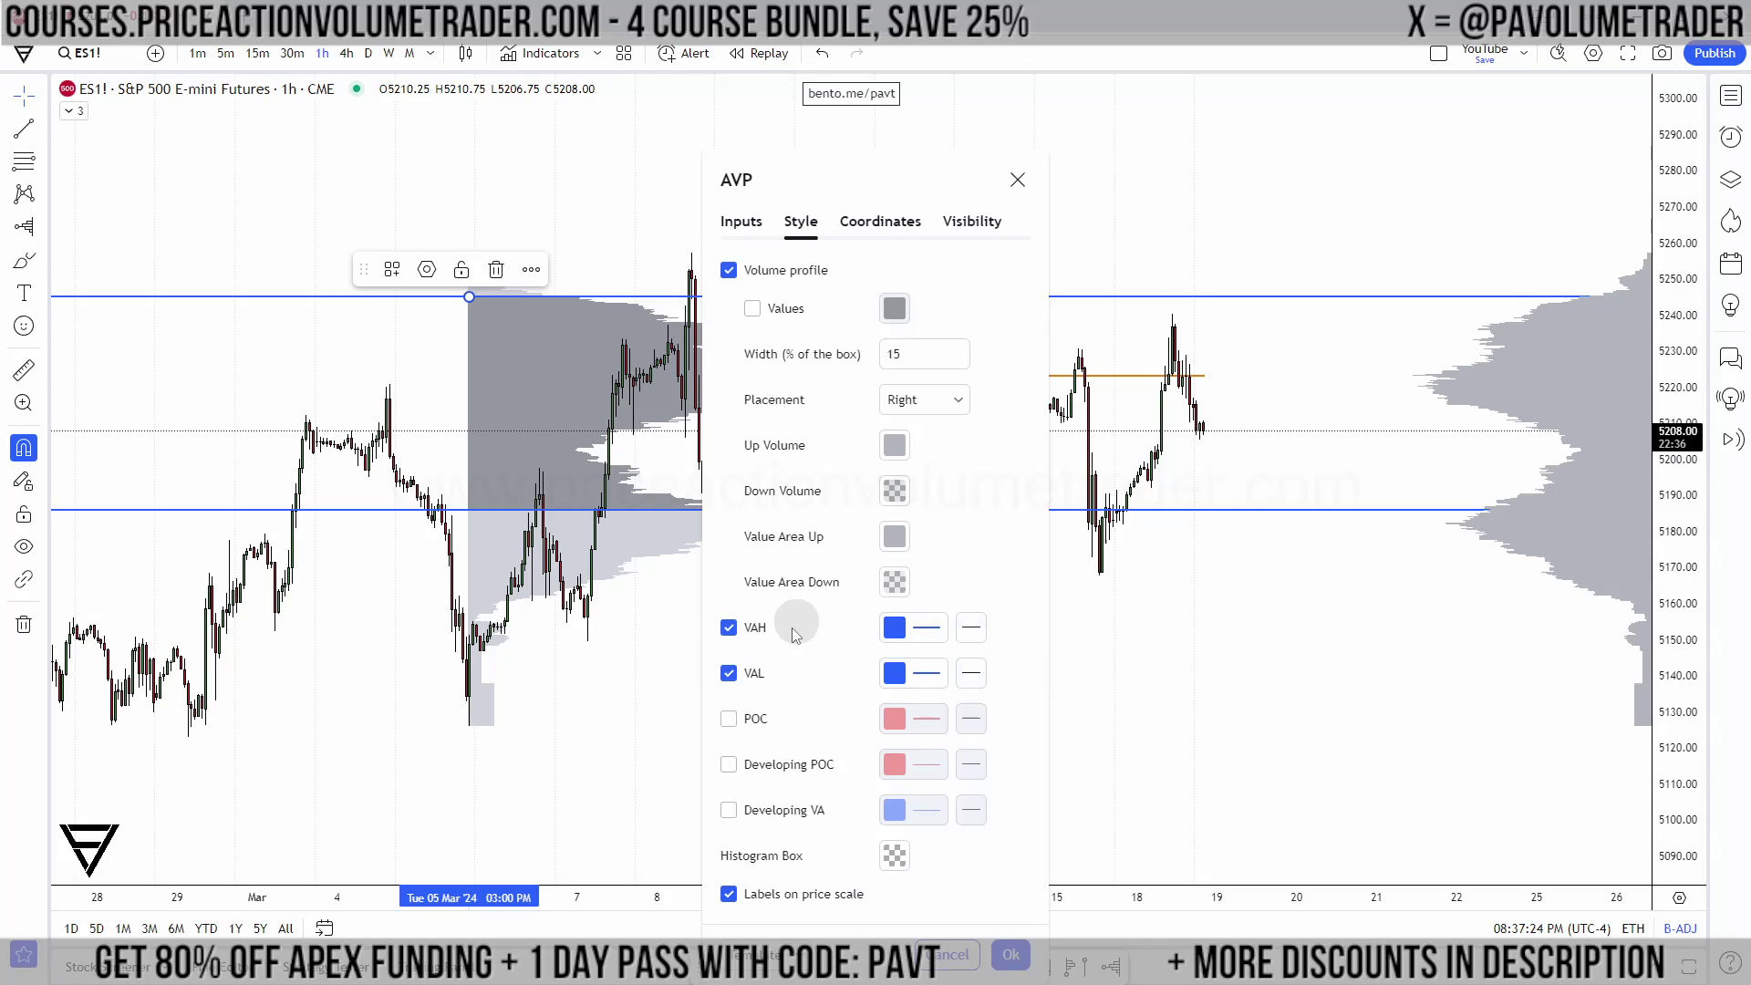
left_click(754, 627)
left_click(754, 675)
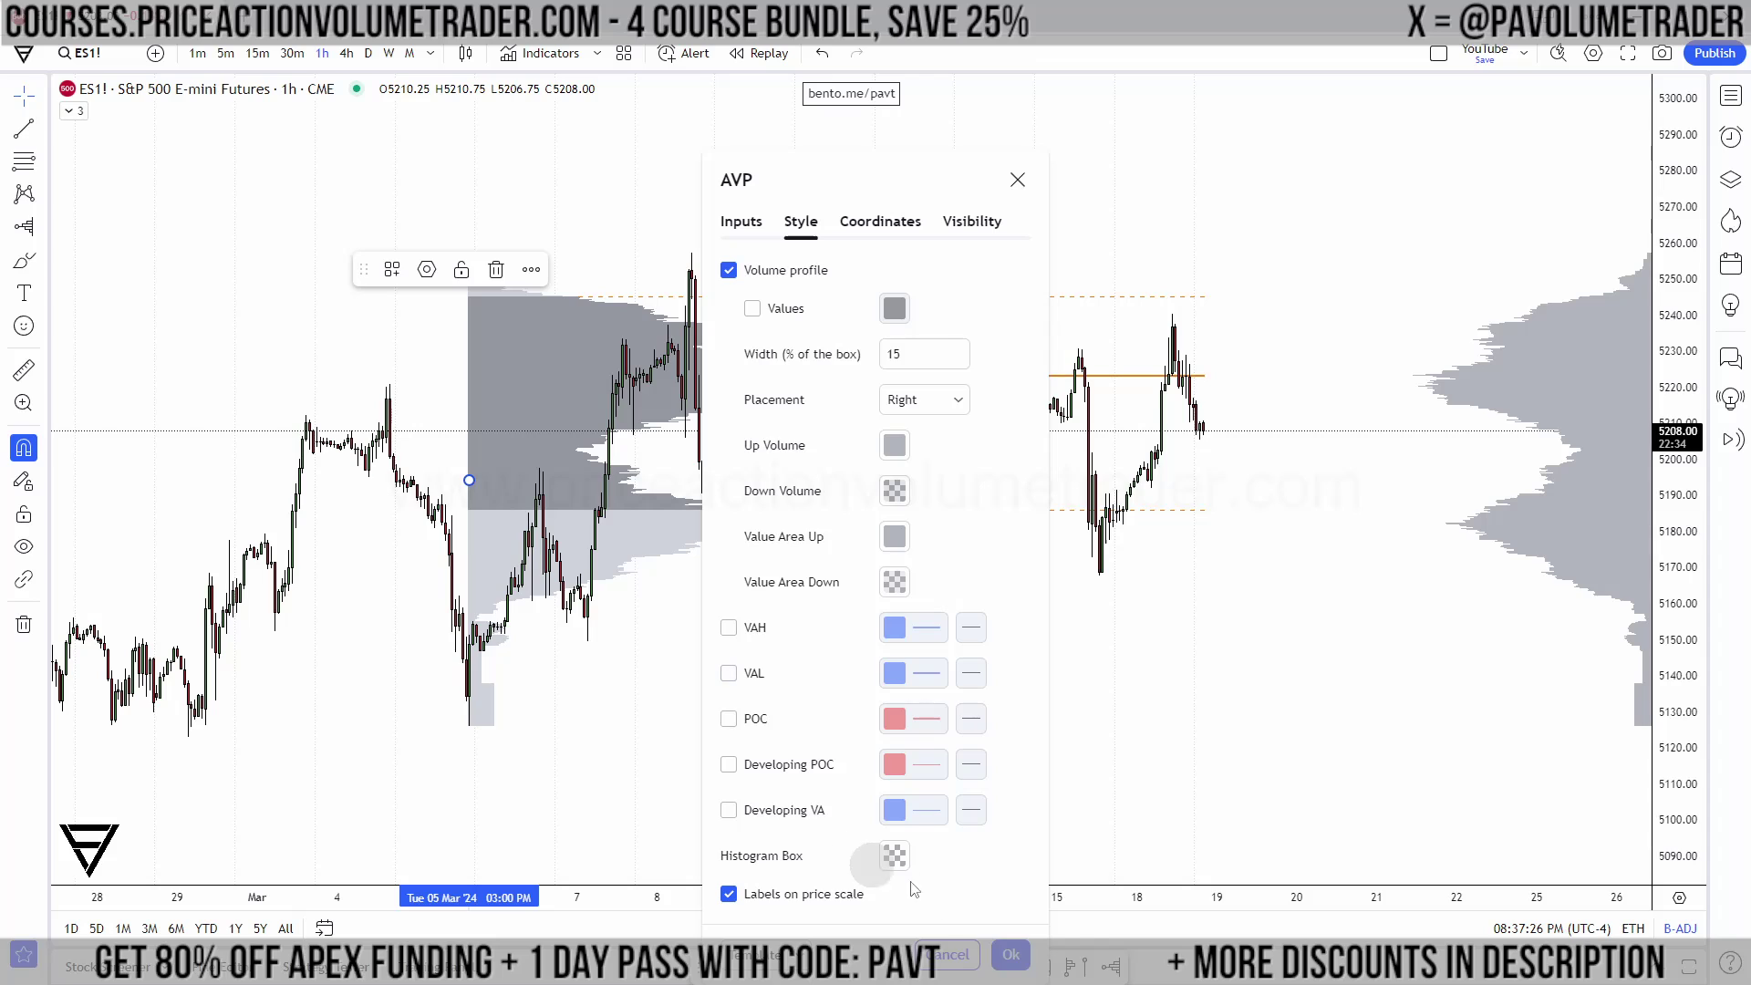
left_click(1010, 954)
scroll(1459, 588, "left", 3)
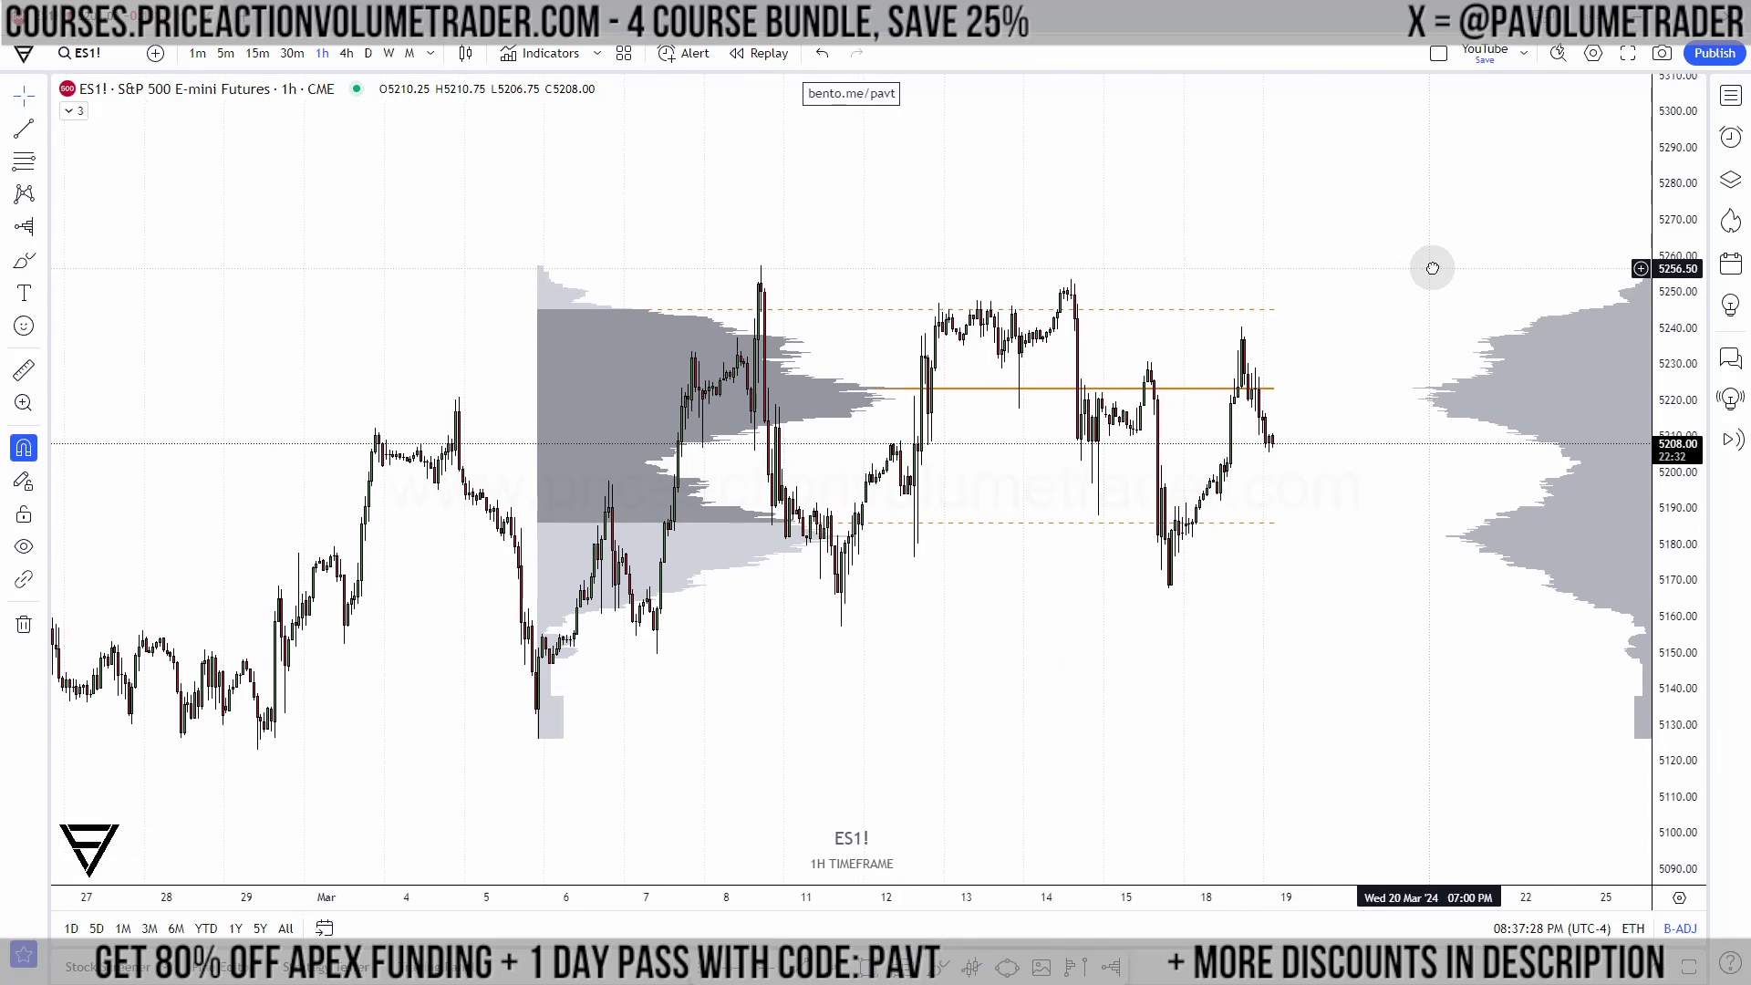
scroll(1395, 614, "left", 2)
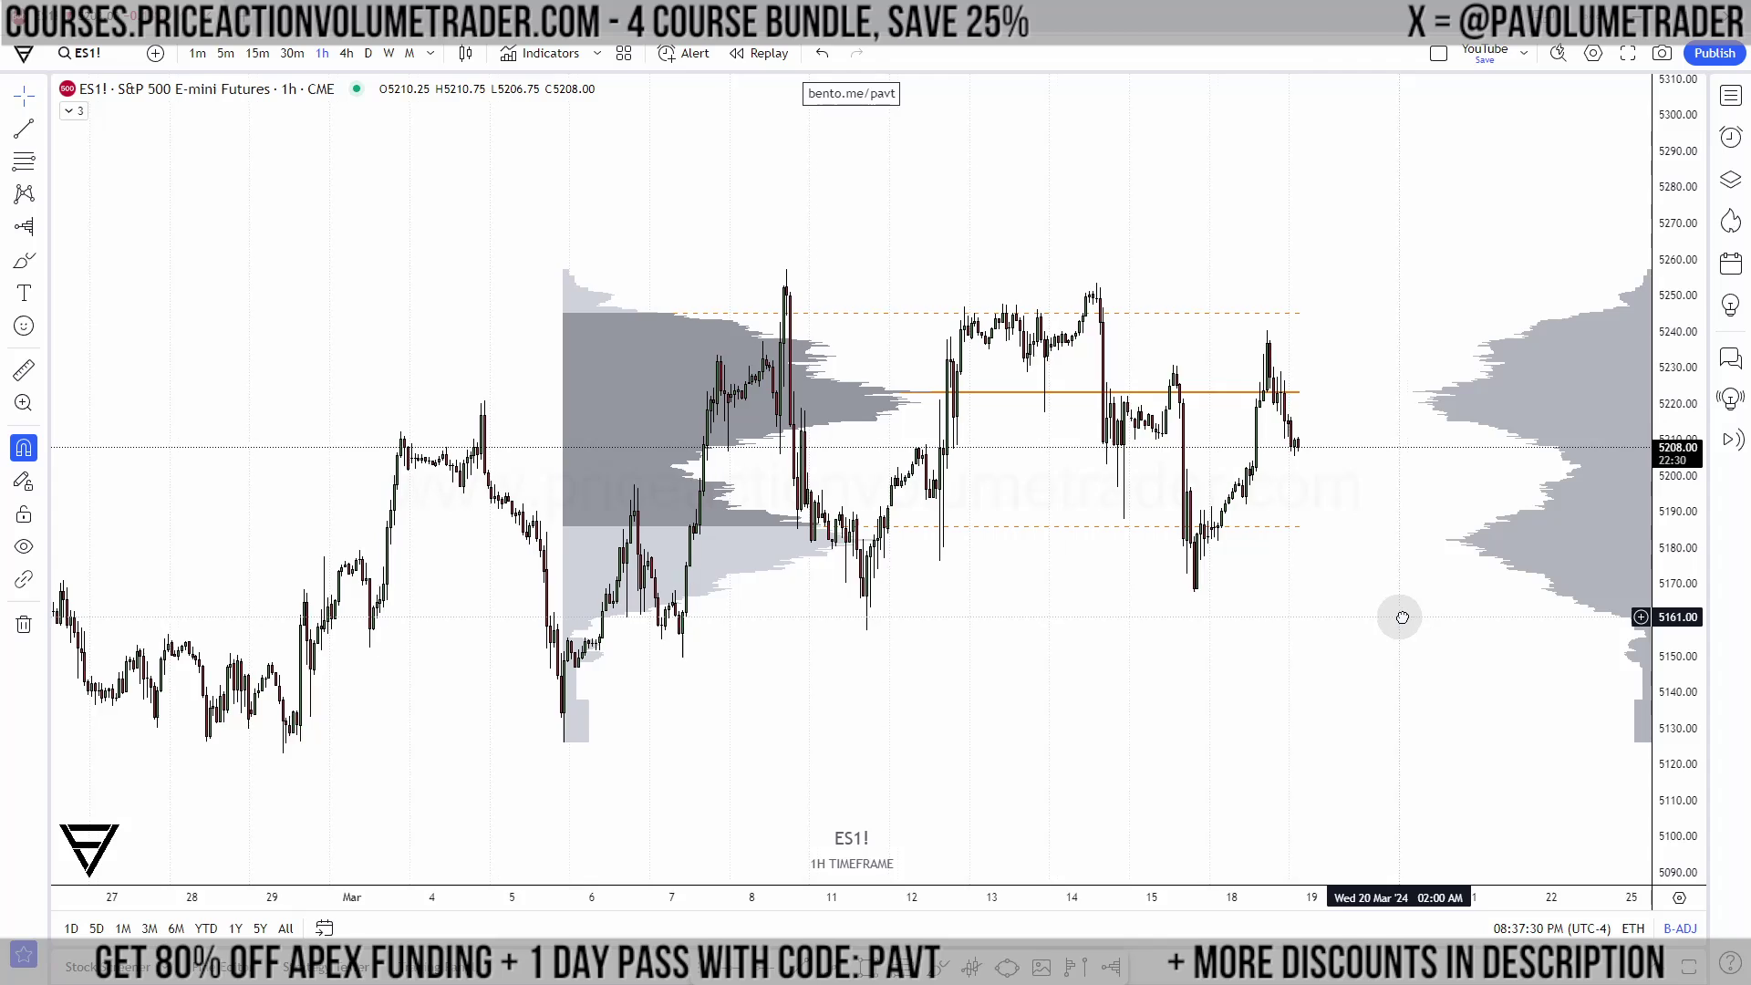
left_click_drag(1676, 647, 1676, 566)
left_click_drag(1514, 667, 1431, 664)
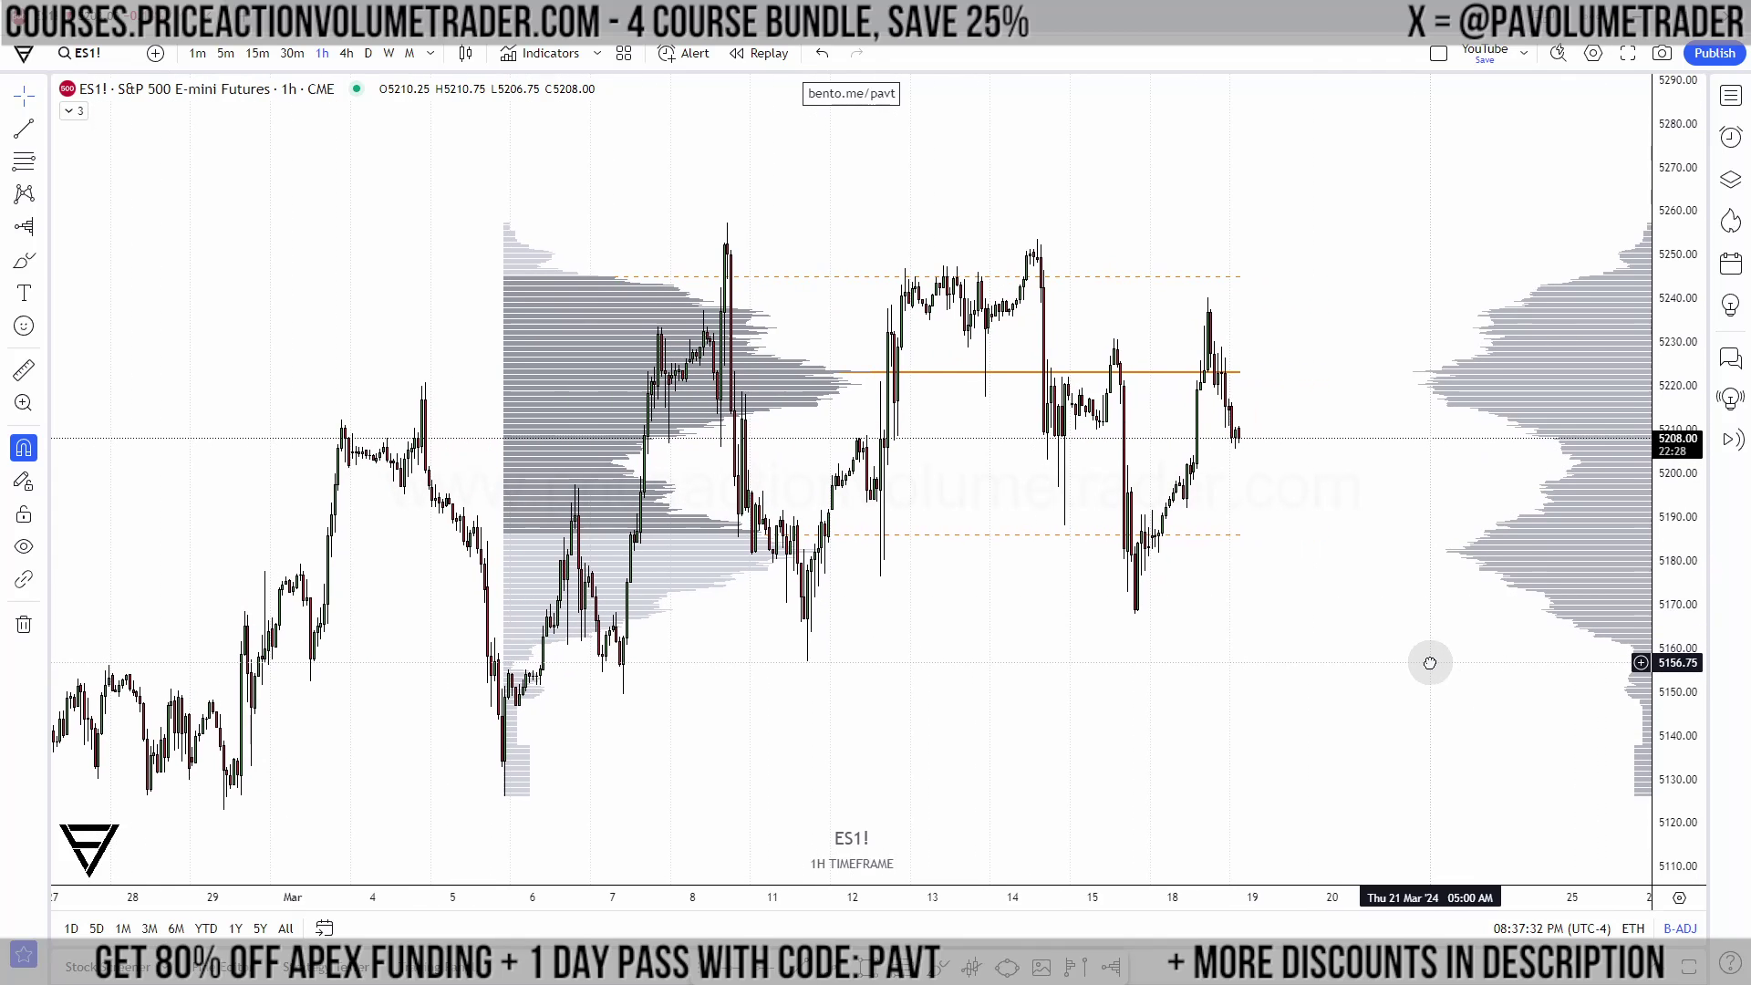
left_click_drag(1675, 532, 1677, 582)
left_click_drag(1686, 607, 1686, 628)
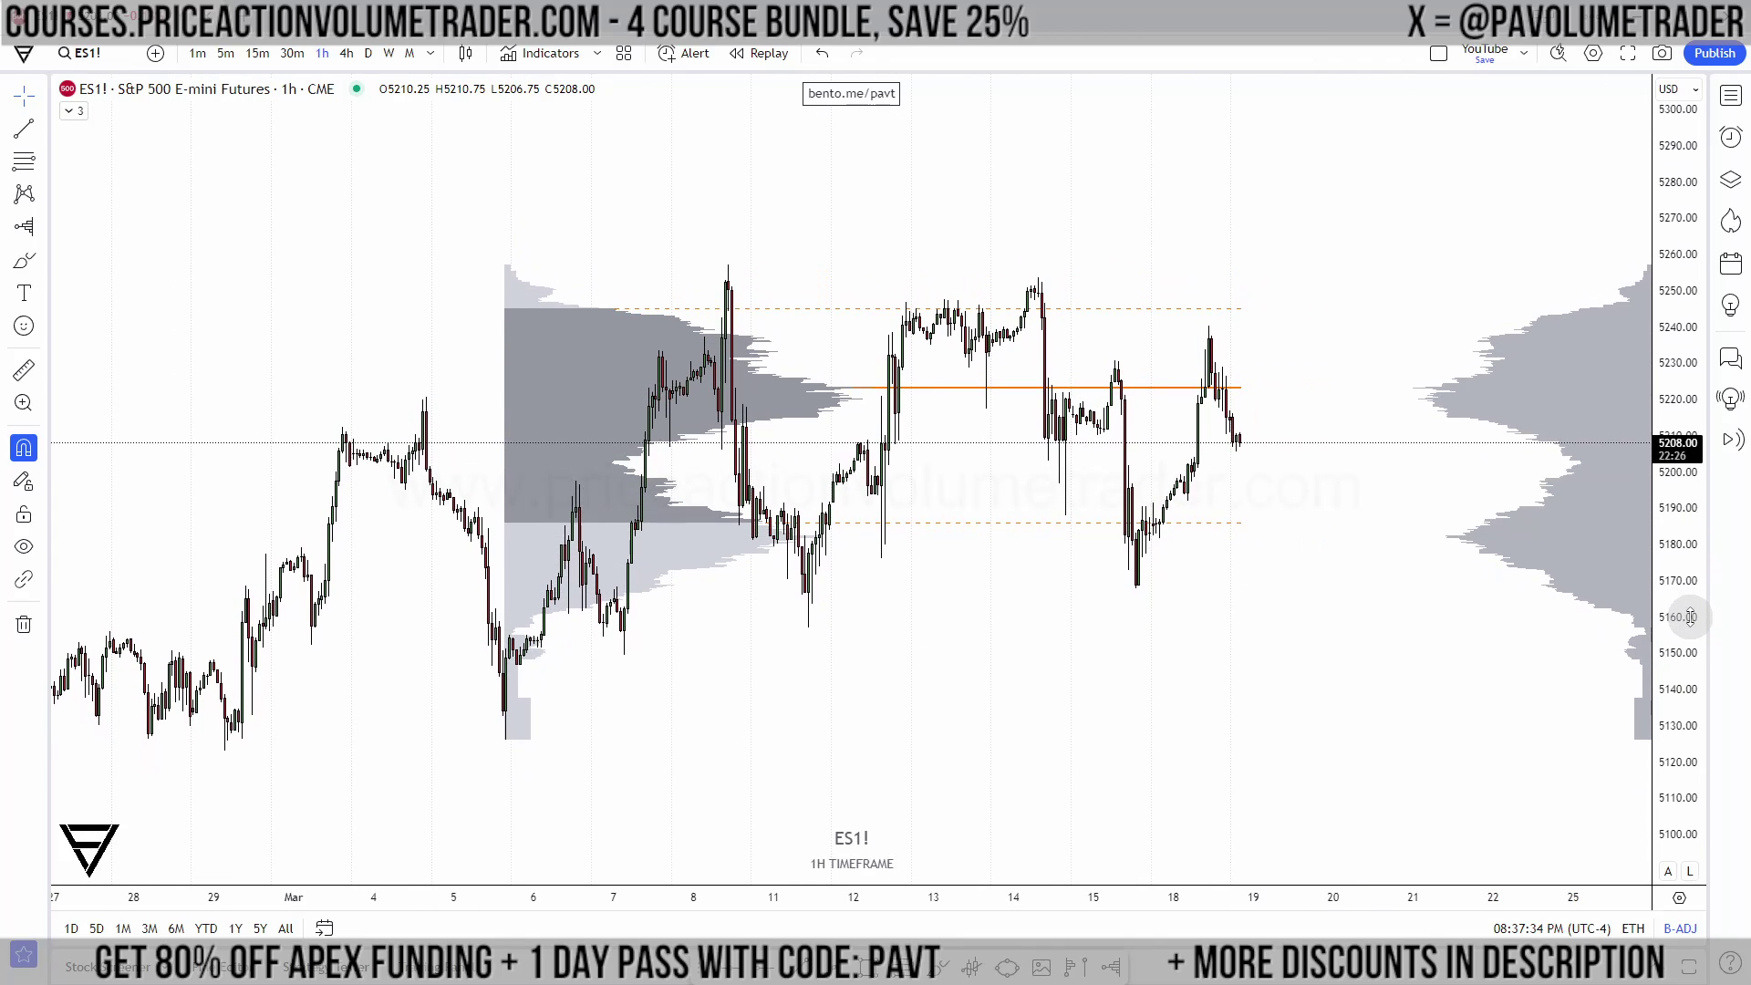
left_click(627, 344)
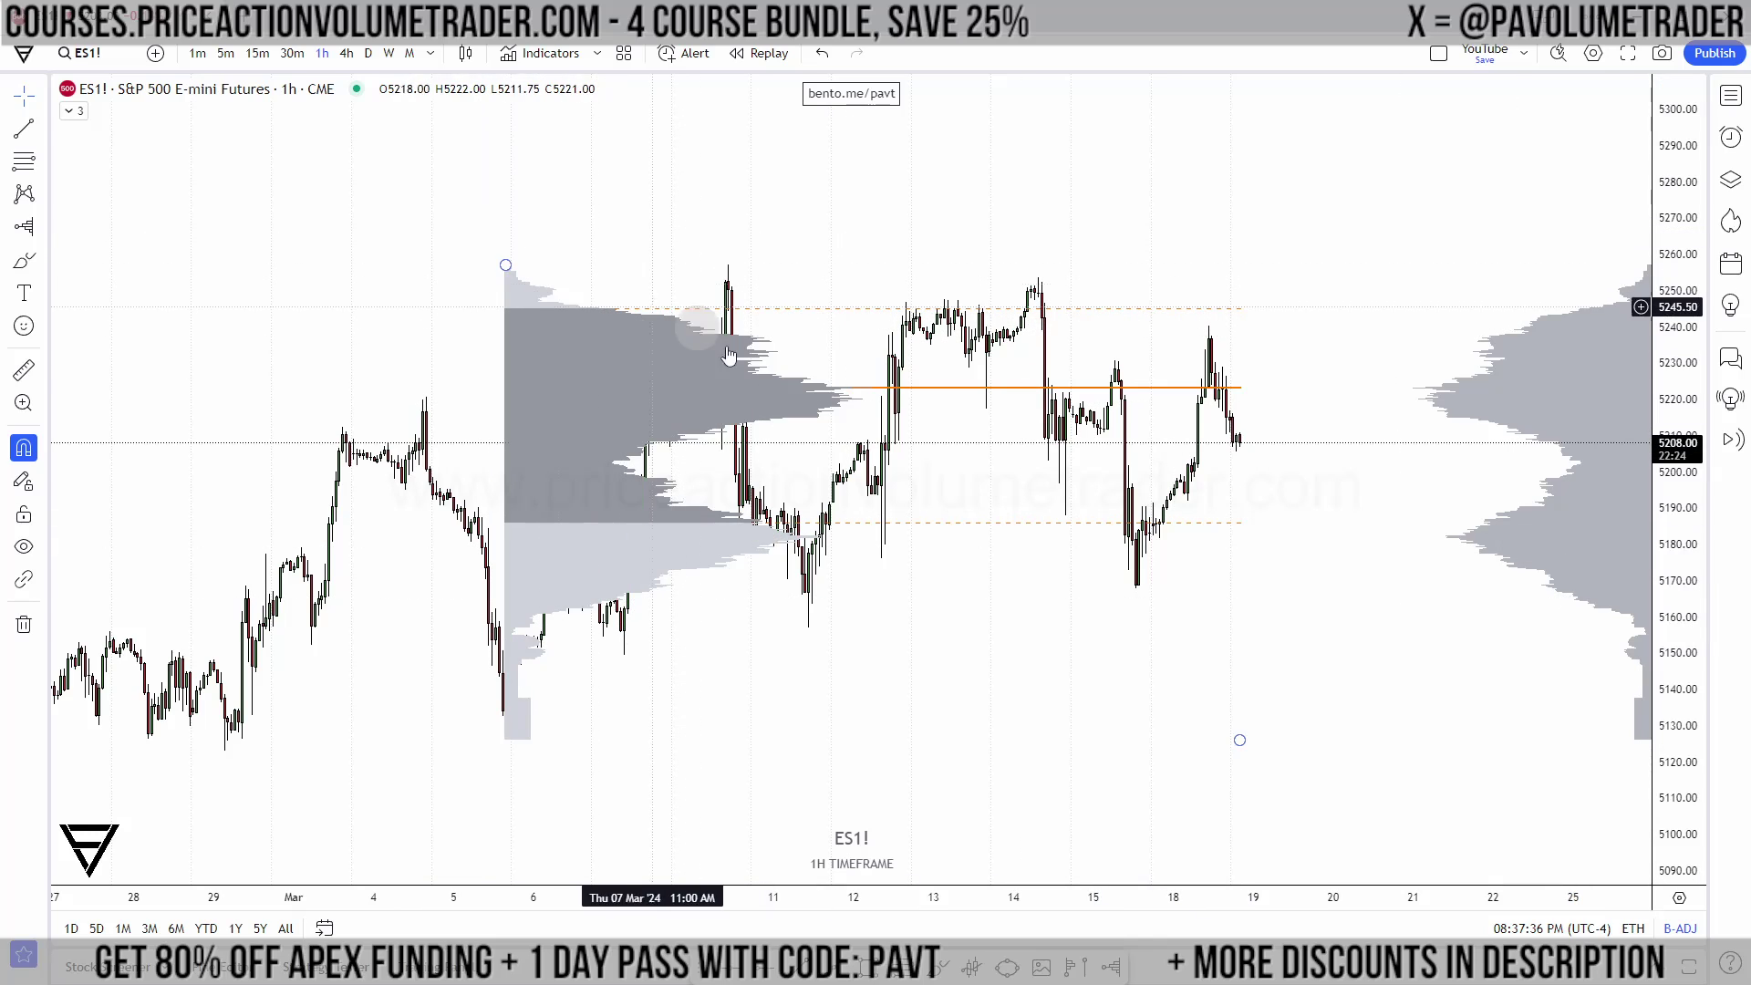
left_click(785, 363)
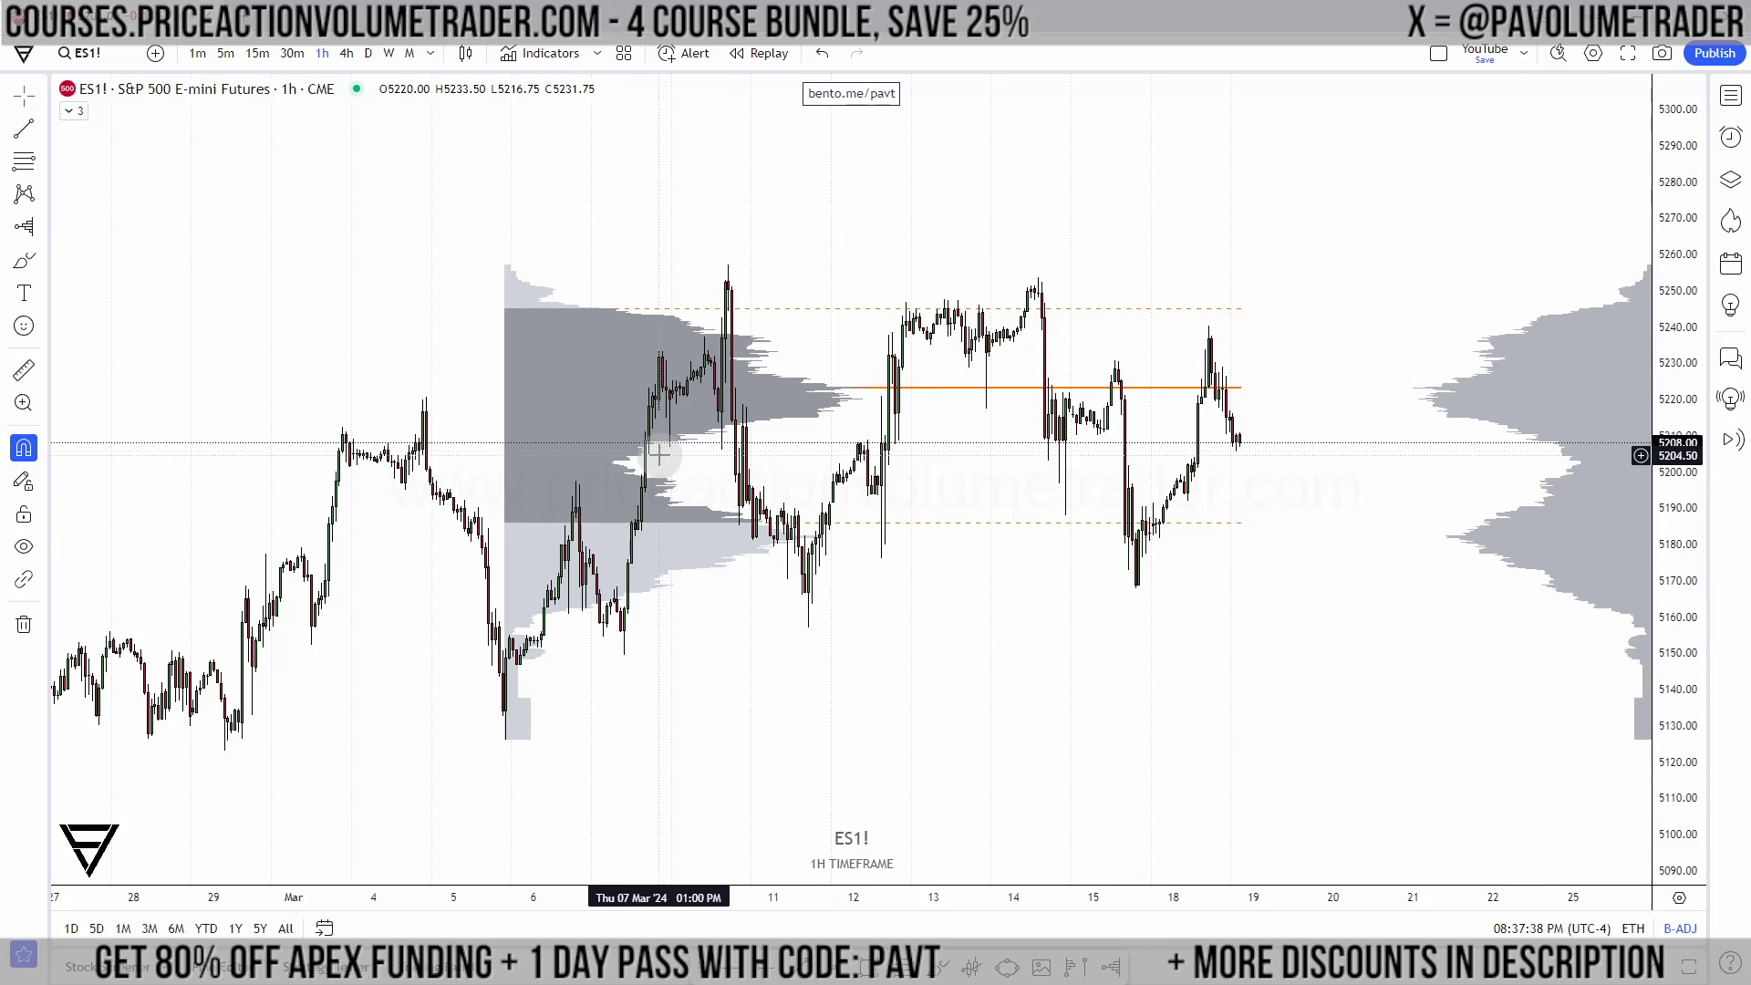
left_click_drag(1172, 659, 1176, 664)
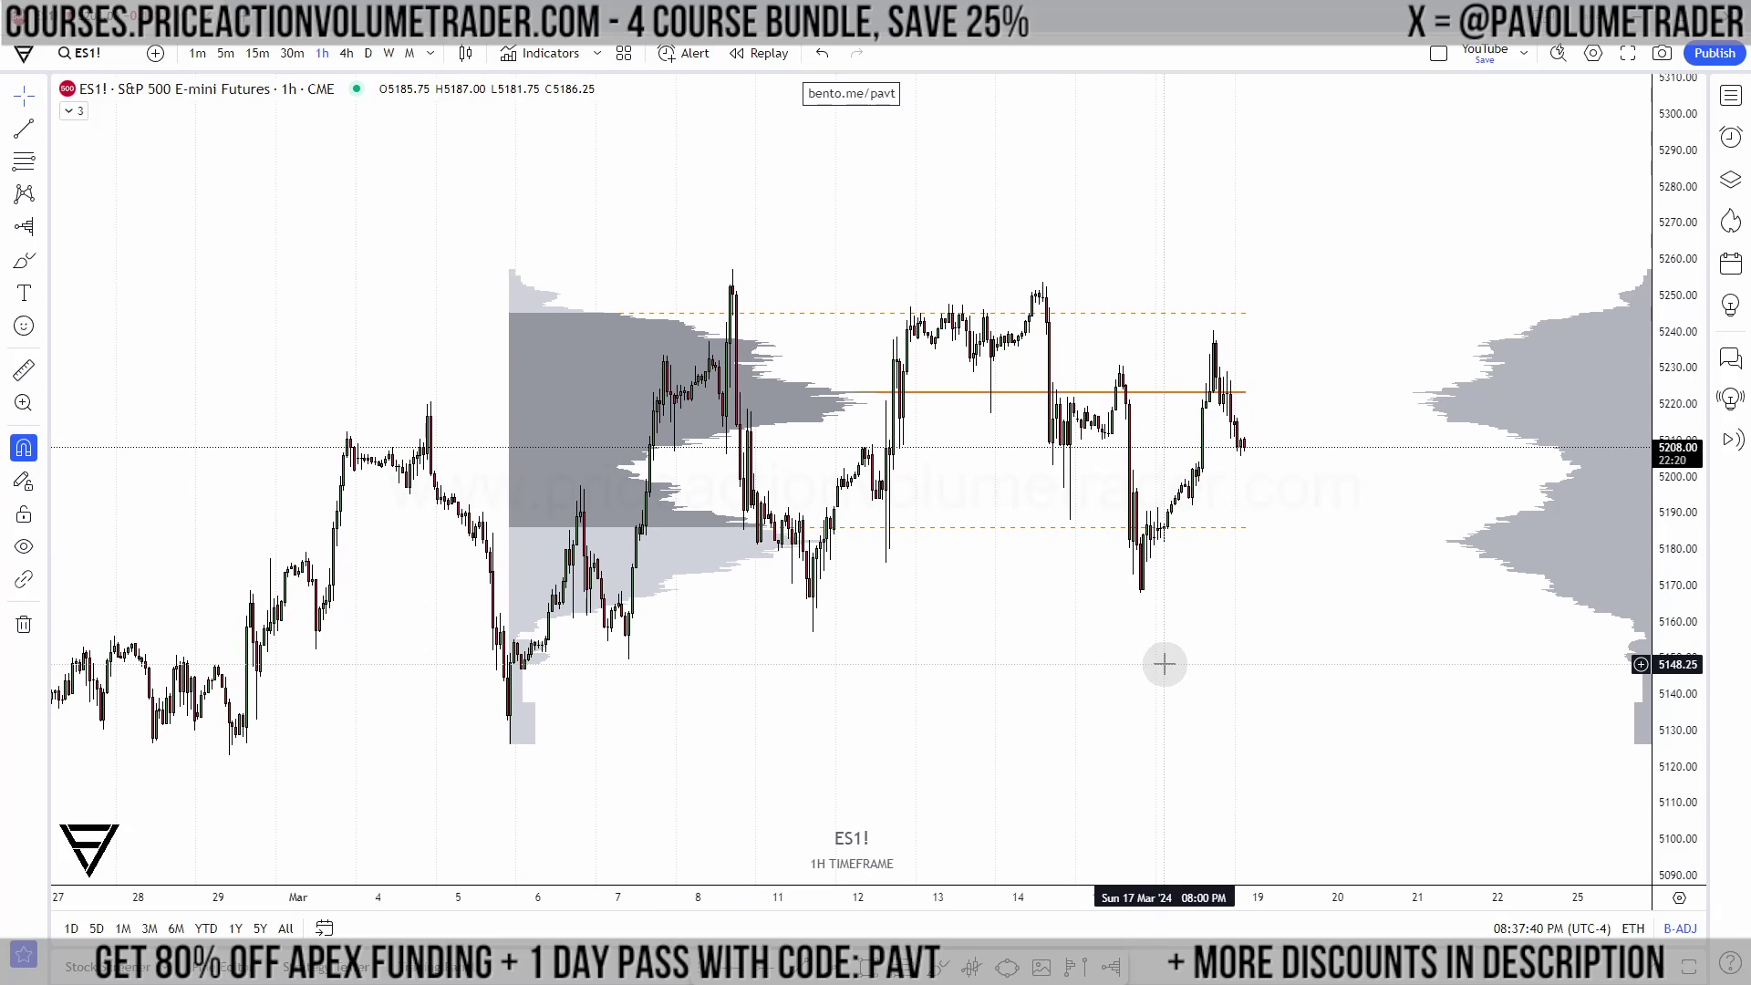
left_click(584, 382)
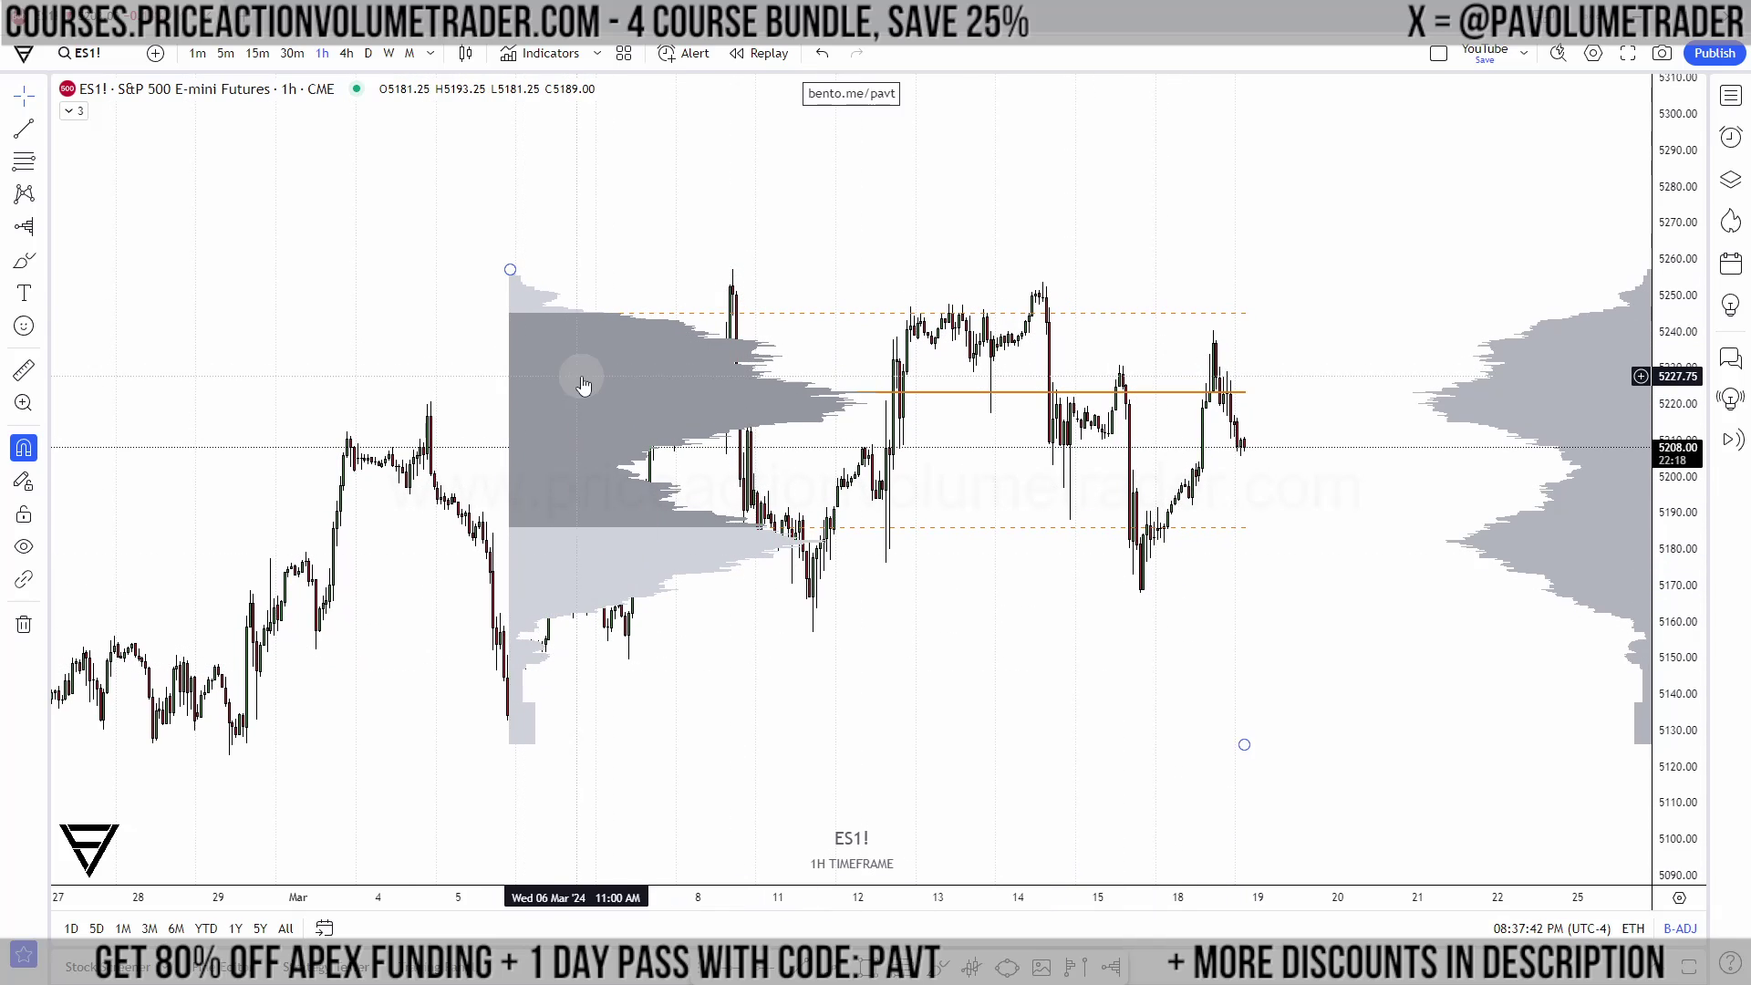
Step: Change the FRVP's Rows Layout in its Inputs settings to Ticks Per Row
double_click(583, 383)
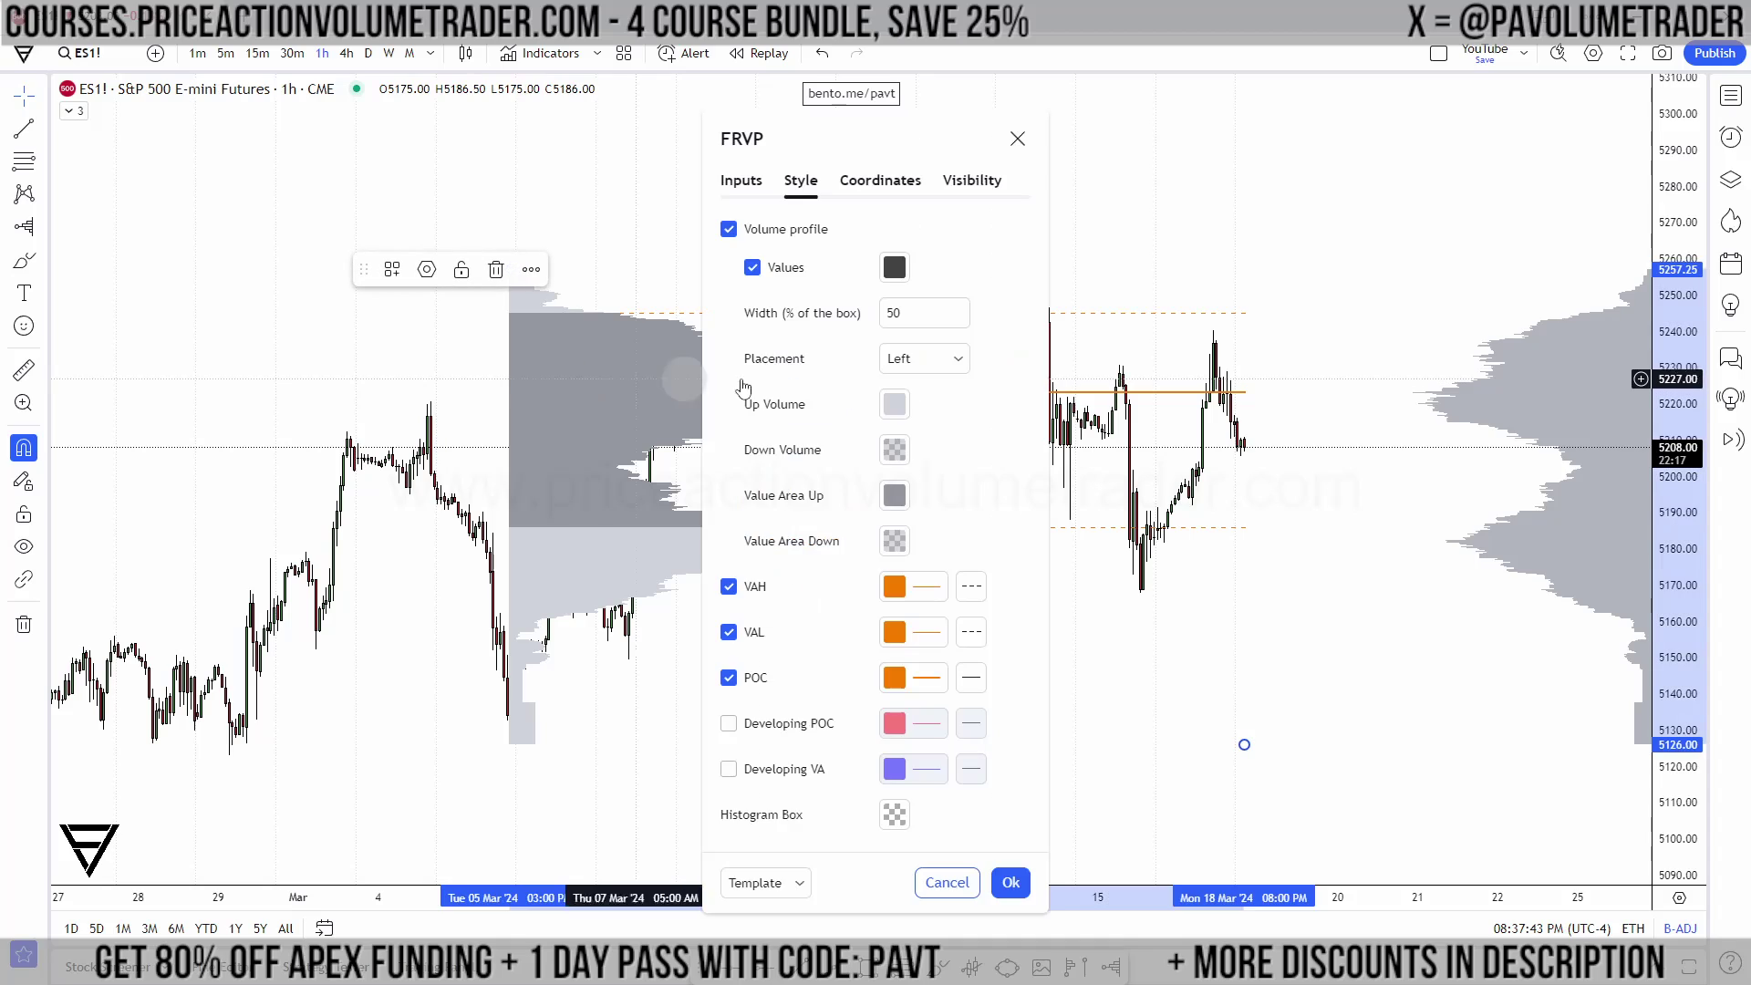
left_click(740, 181)
left_click_drag(800, 164, 1195, 248)
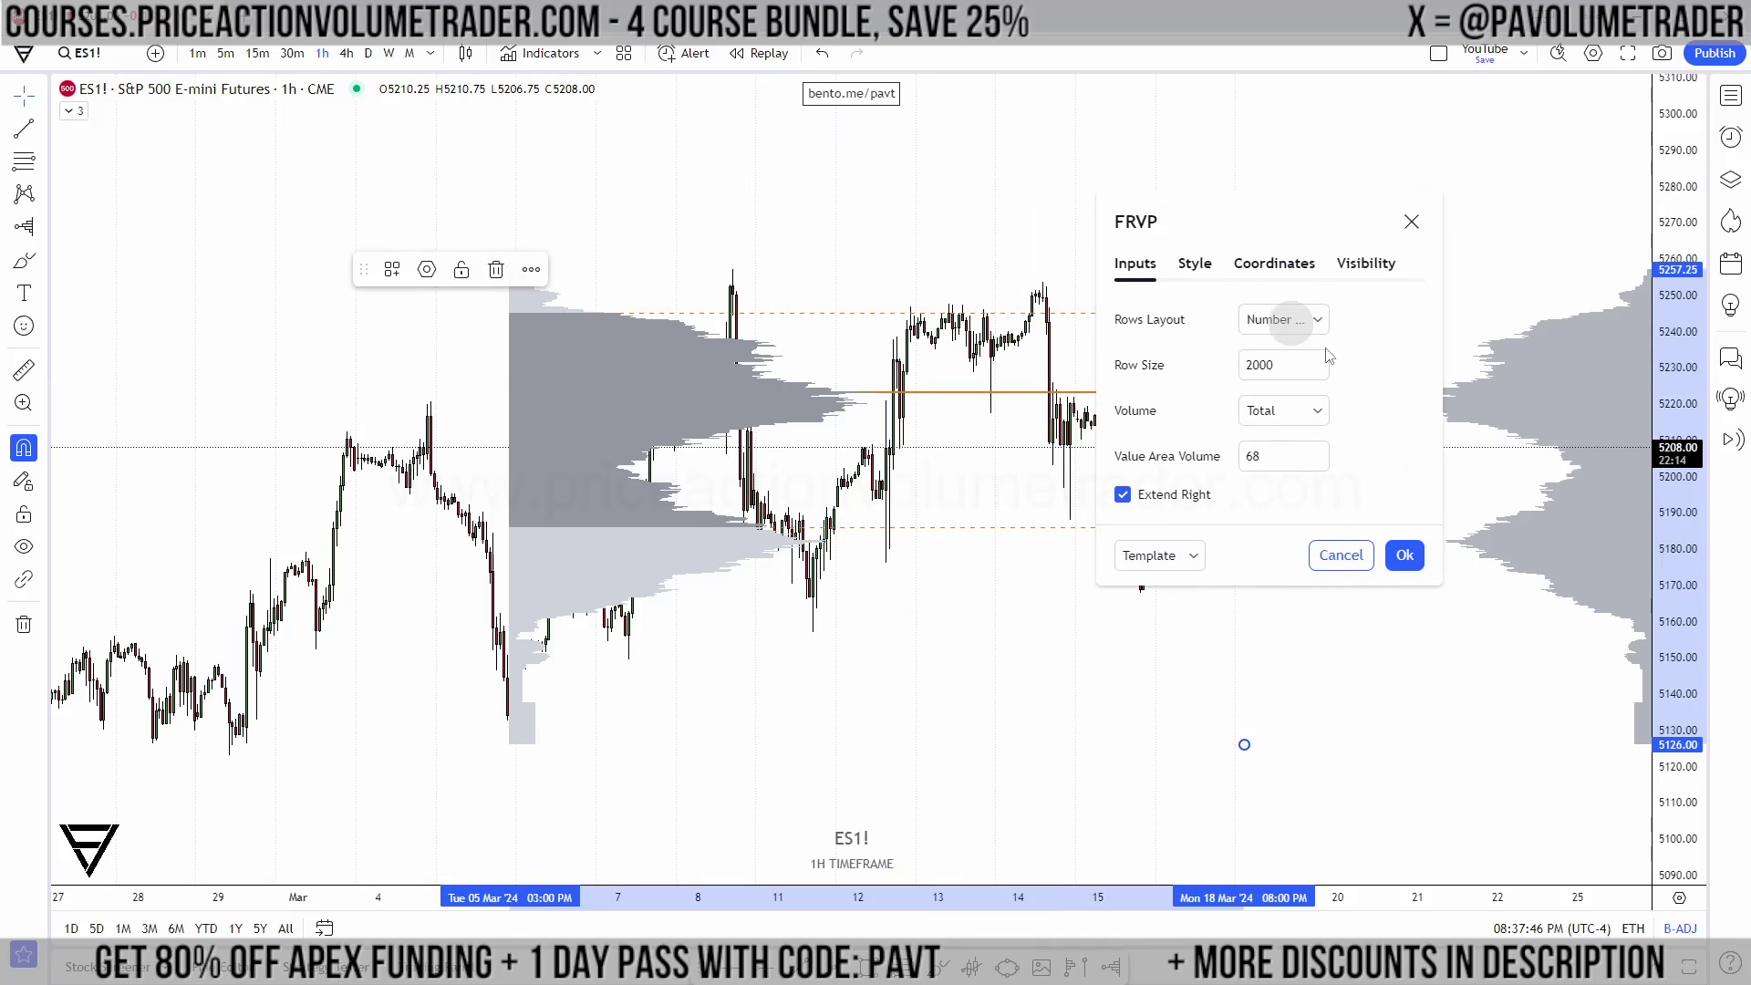
left_click(1322, 319)
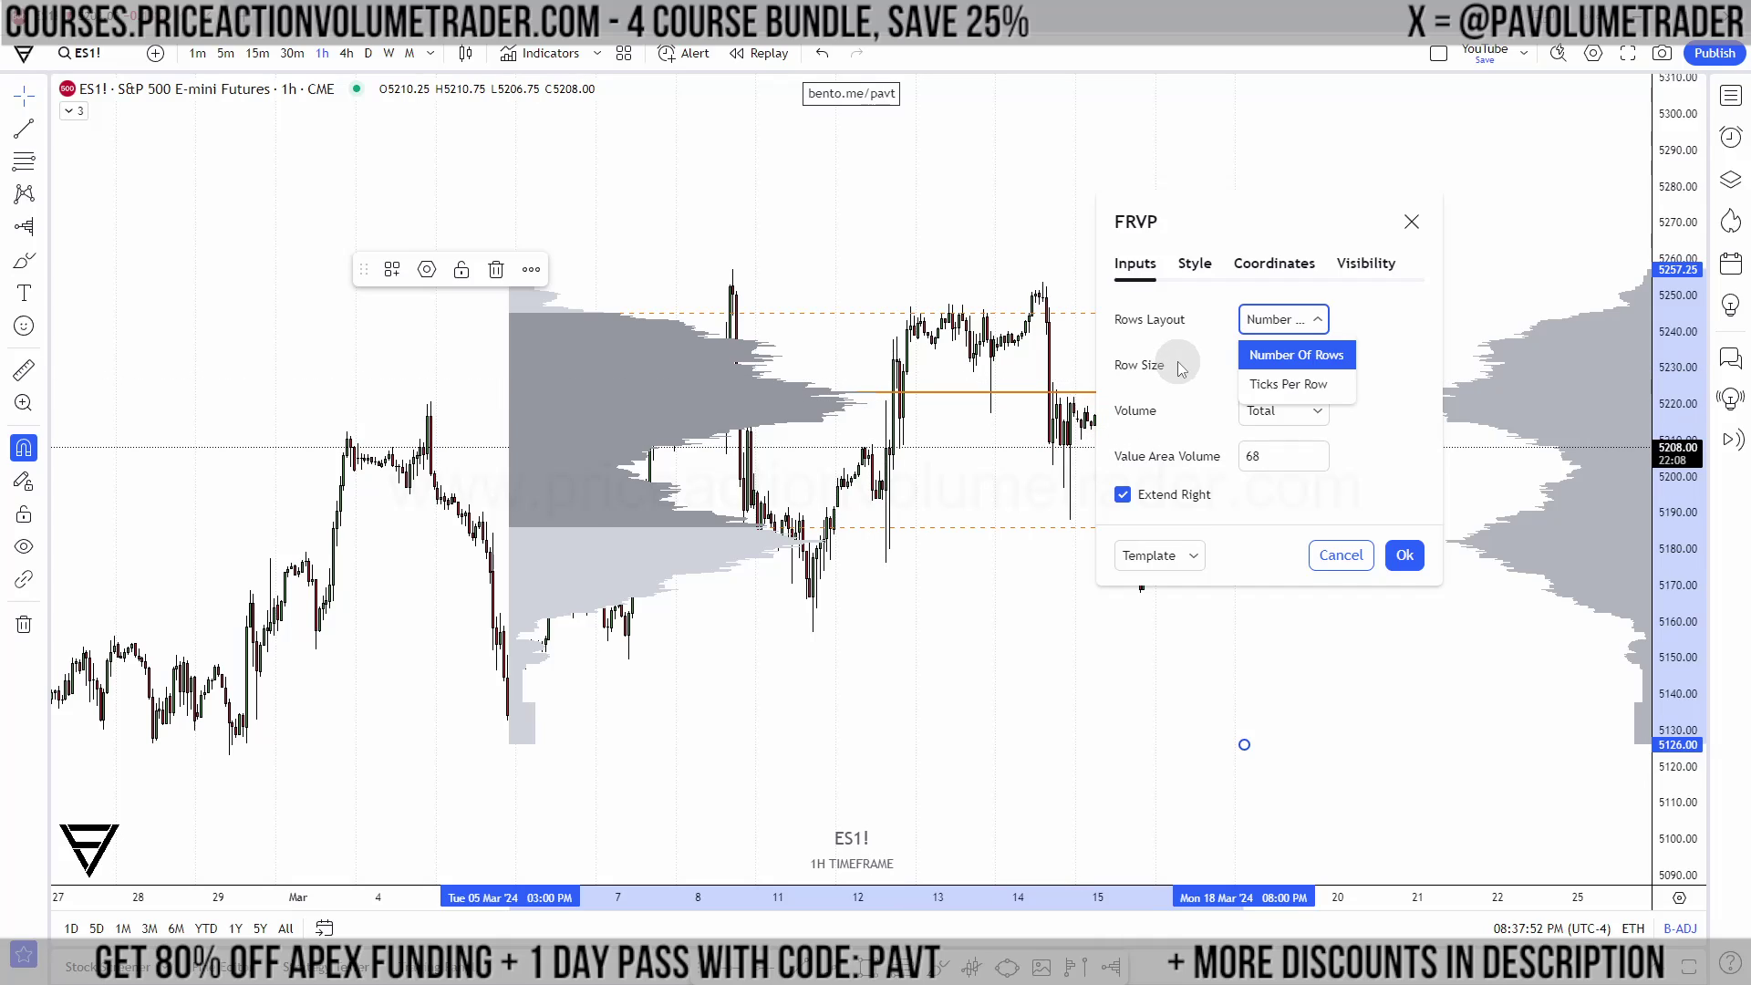
left_click(1341, 356)
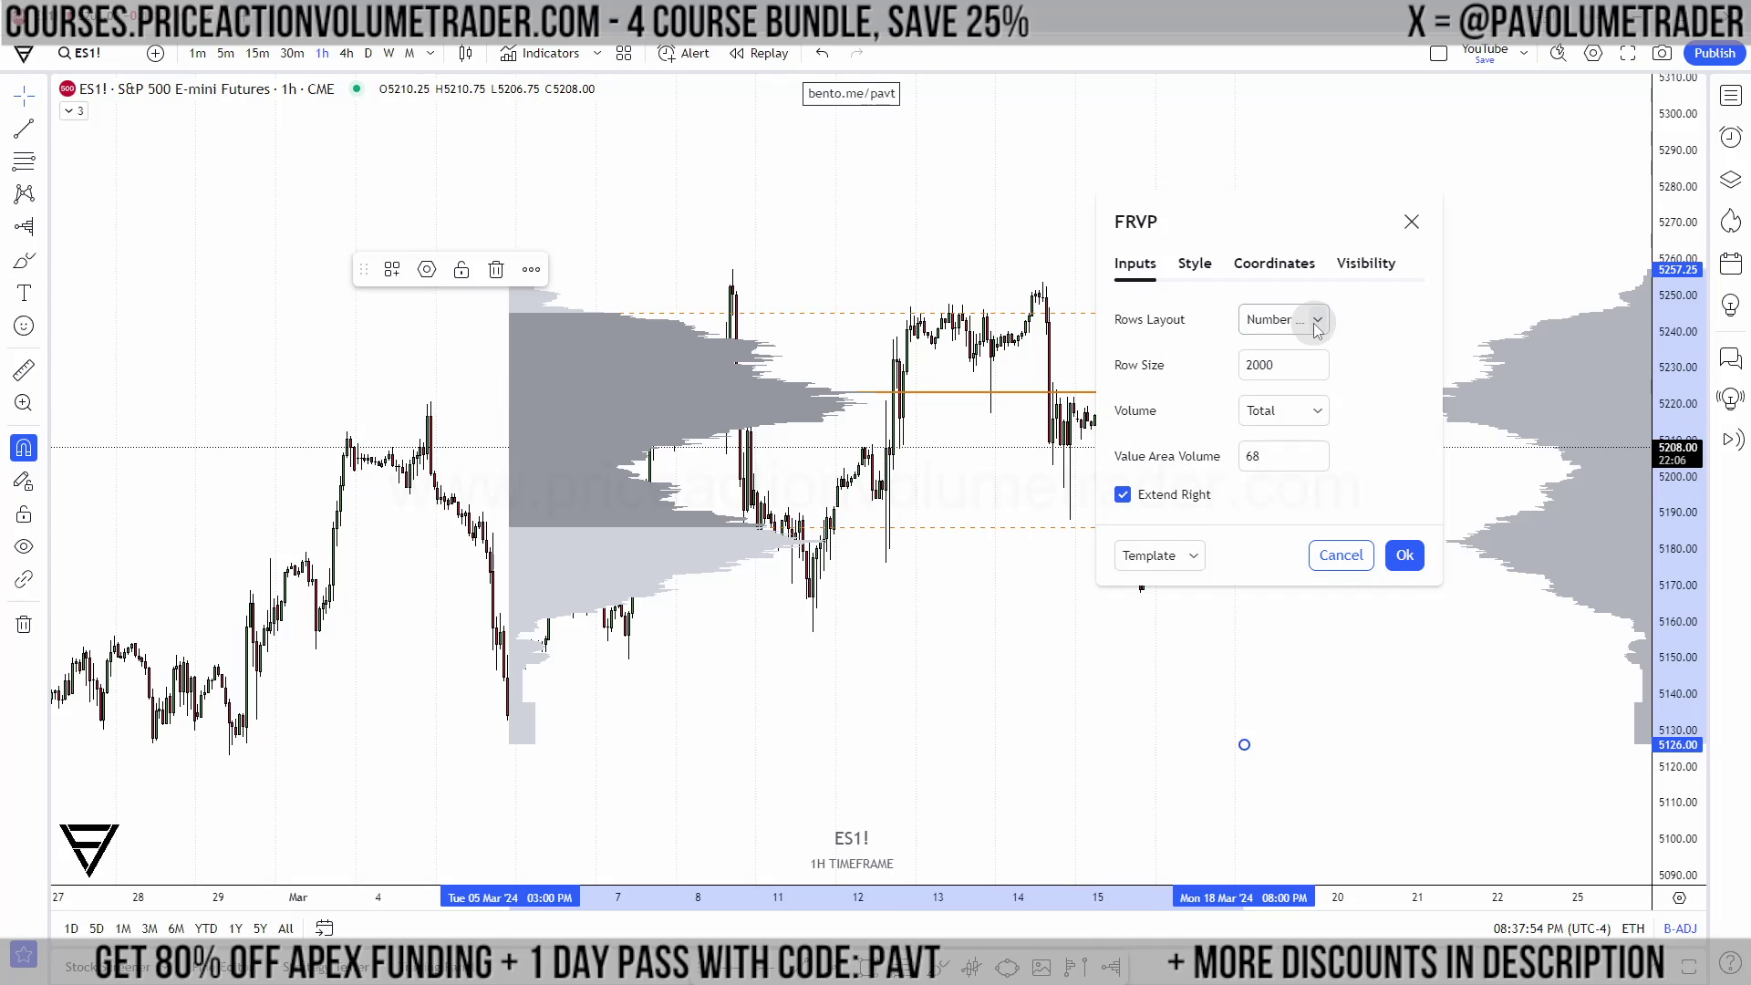
left_click(1313, 323)
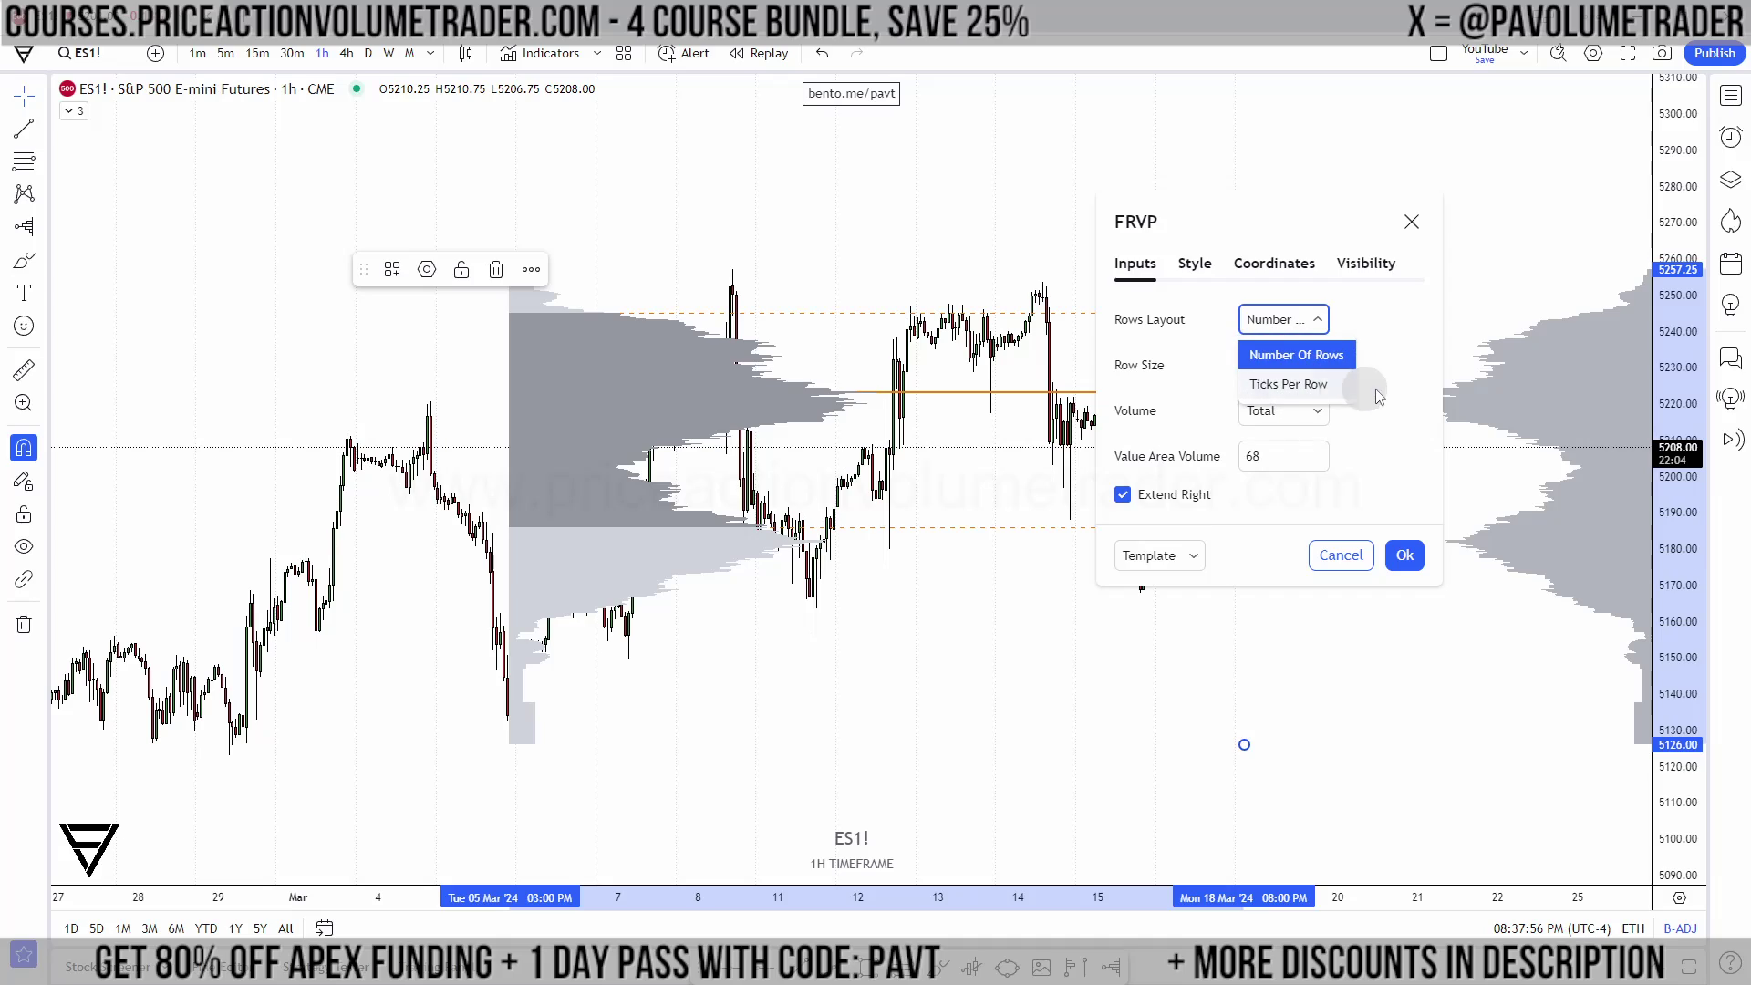
left_click(1400, 390)
left_click(1319, 323)
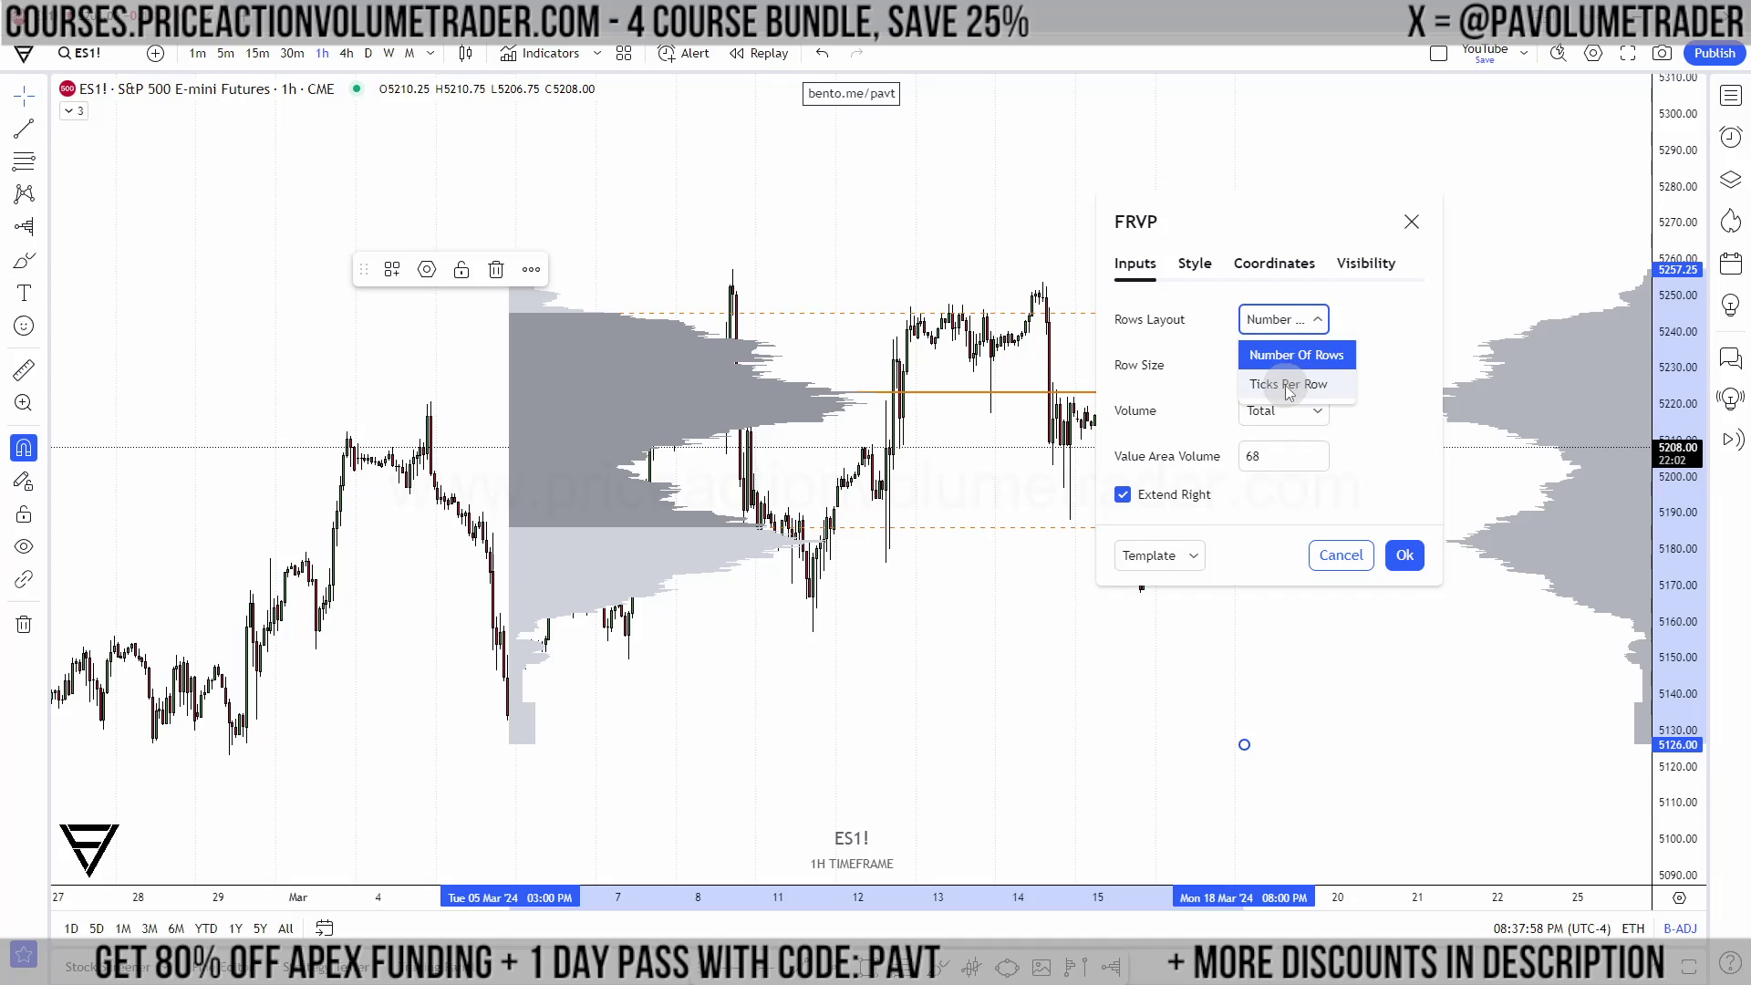
left_click(1395, 413)
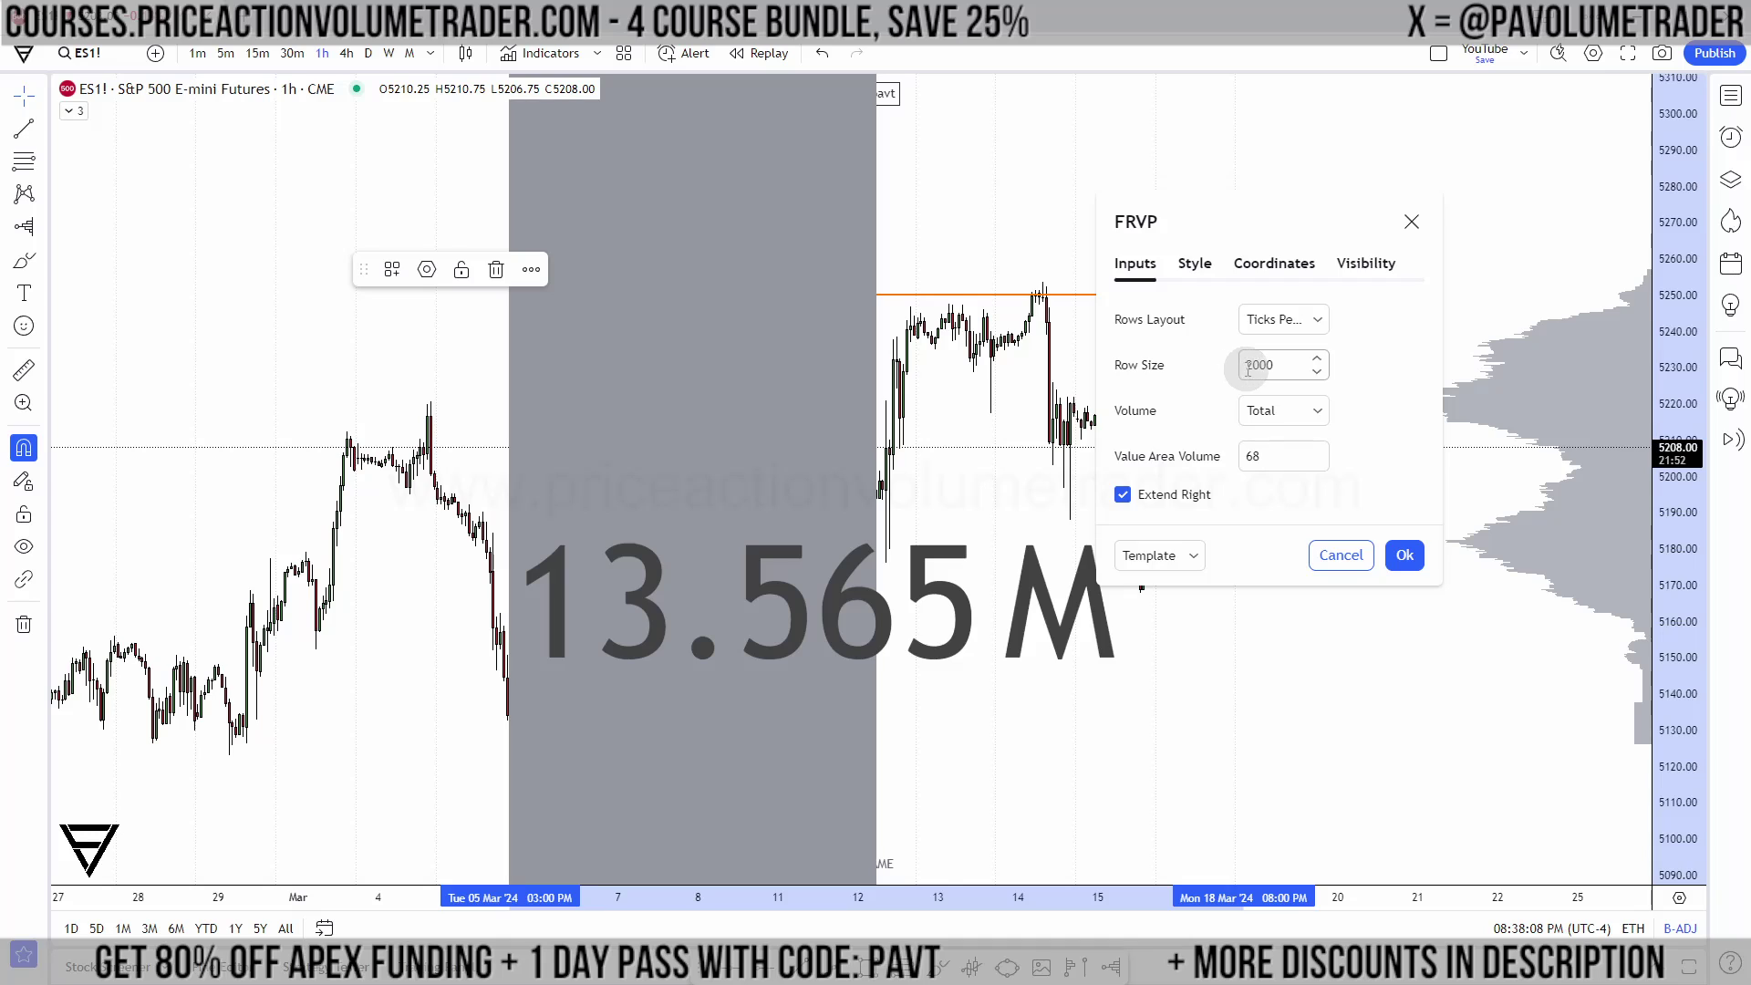
Step: Confirm the Ticks Per Row change and rescale the price axis around the profile
key("Return")
left_click_drag(1667, 319, 1688, 923)
left_click_drag(1671, 434, 1682, 369)
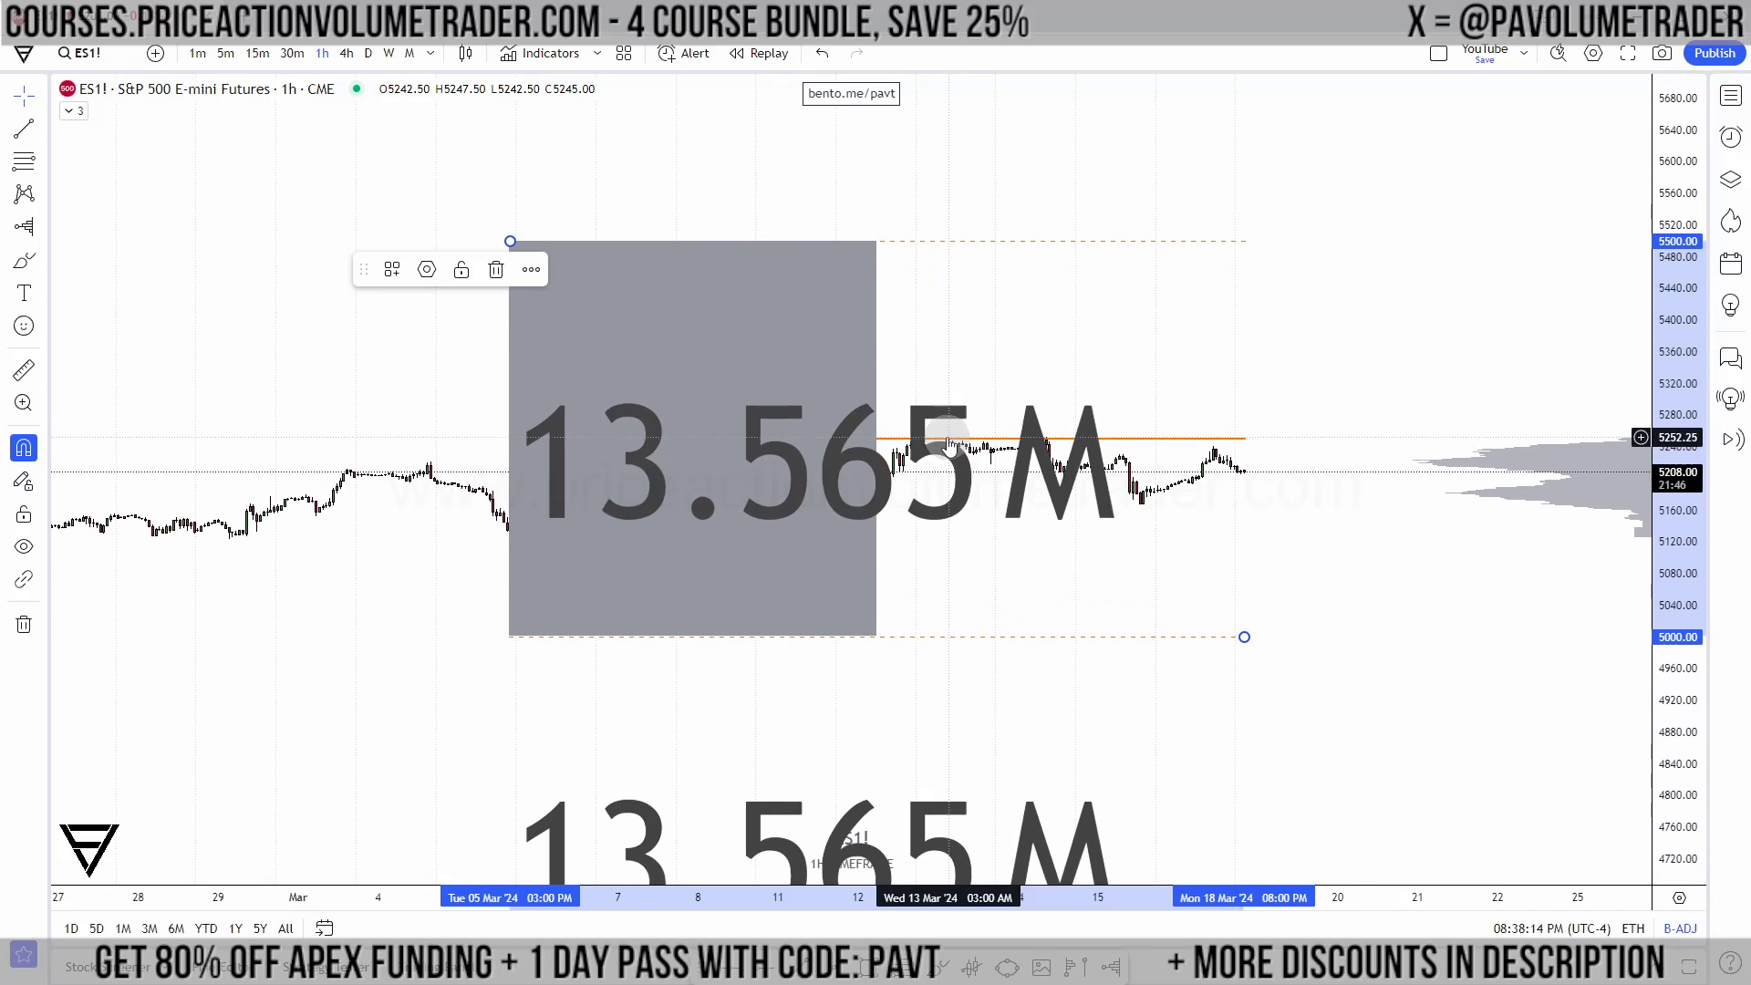
left_click(402, 371)
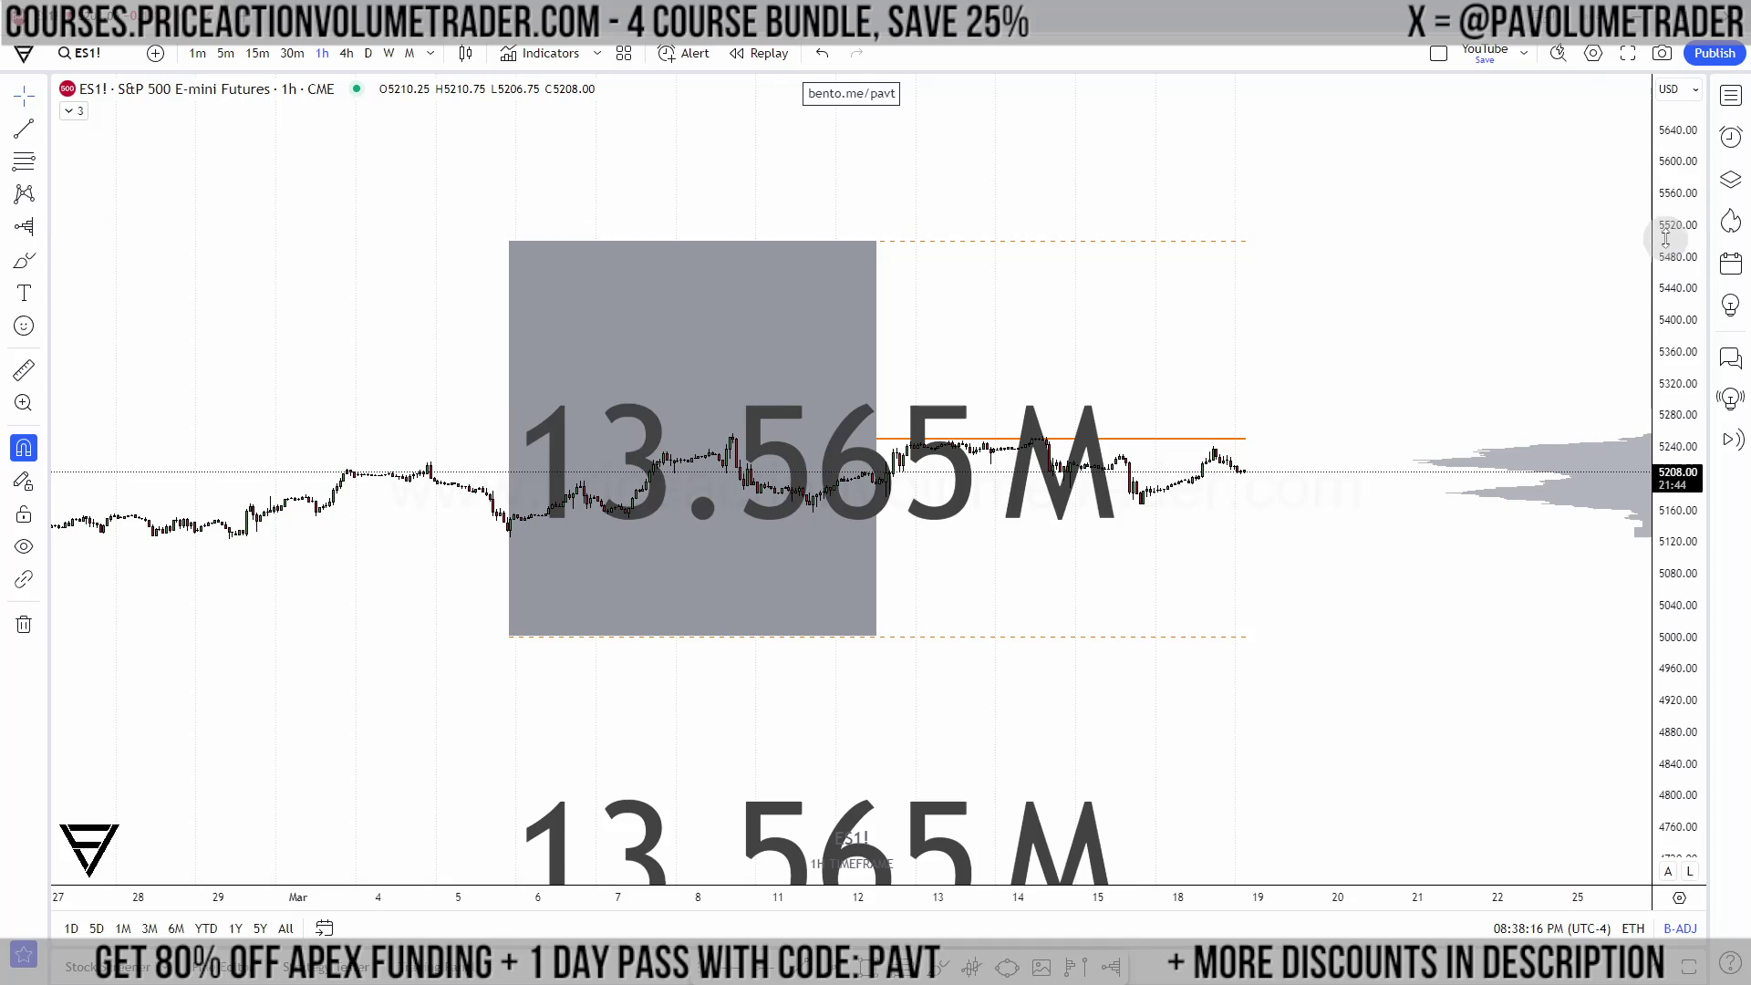
left_click(715, 313)
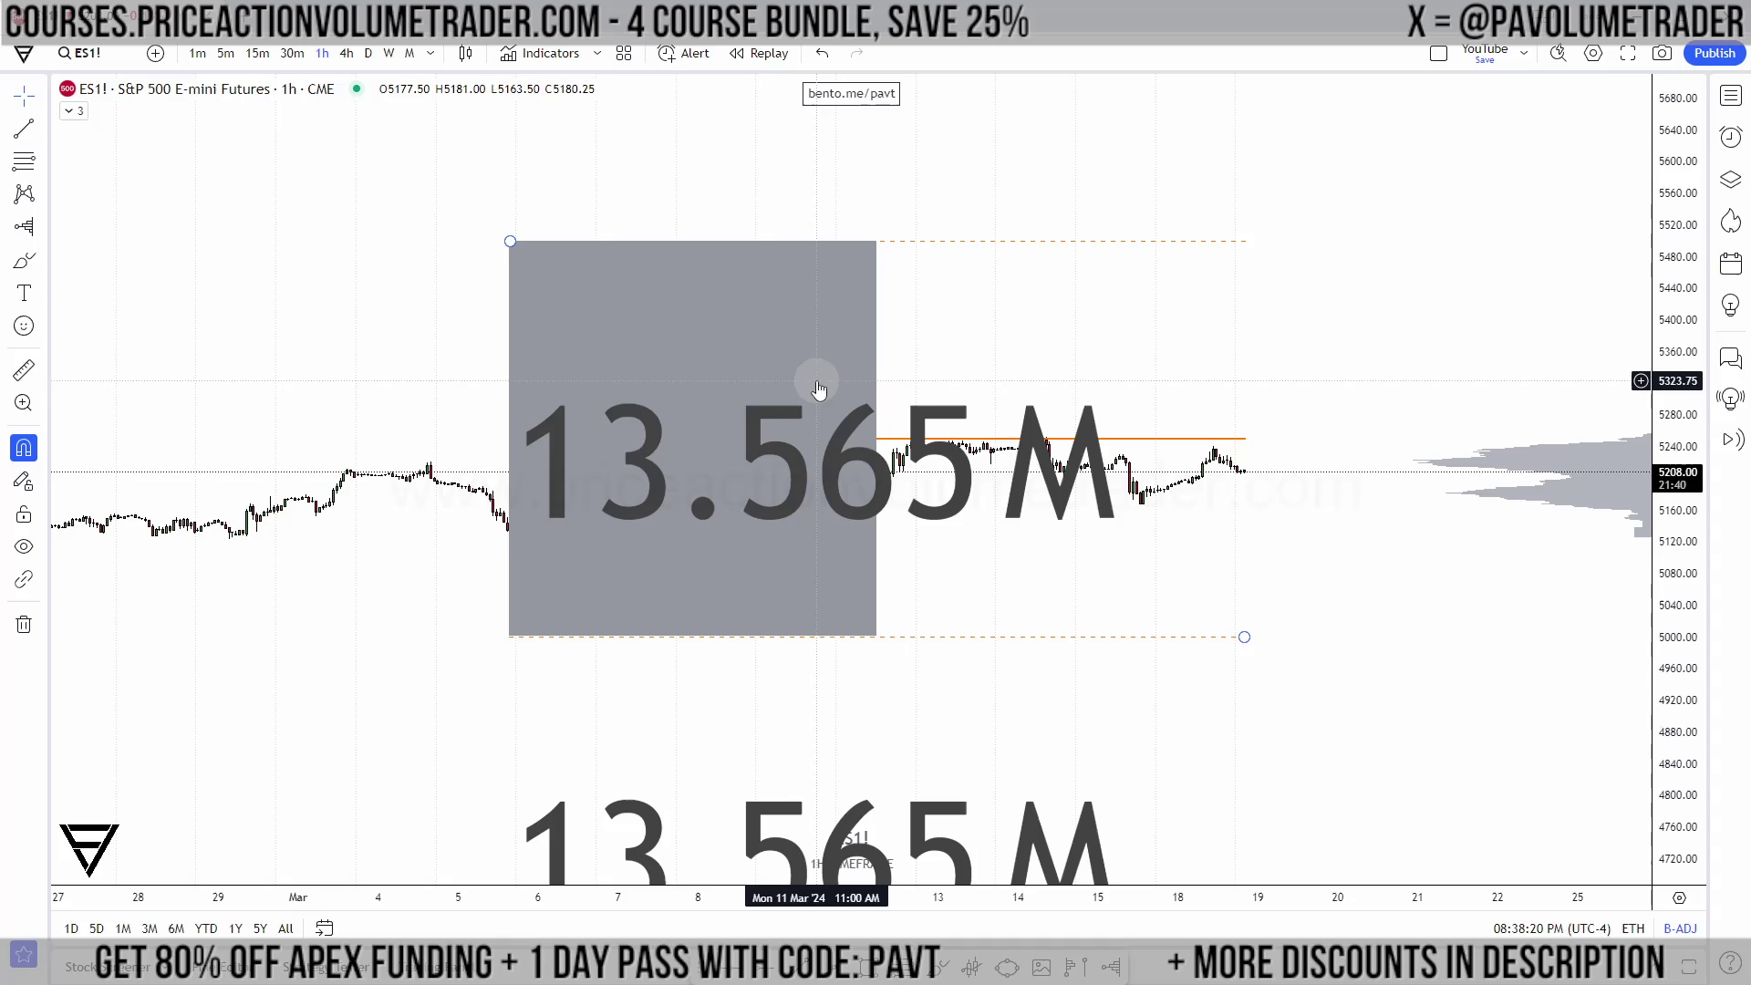
Step: Set the fixed range profile's Row Size to 1 and stretch the price scale
double_click(790, 301)
left_click_drag(831, 330, 1303, 290)
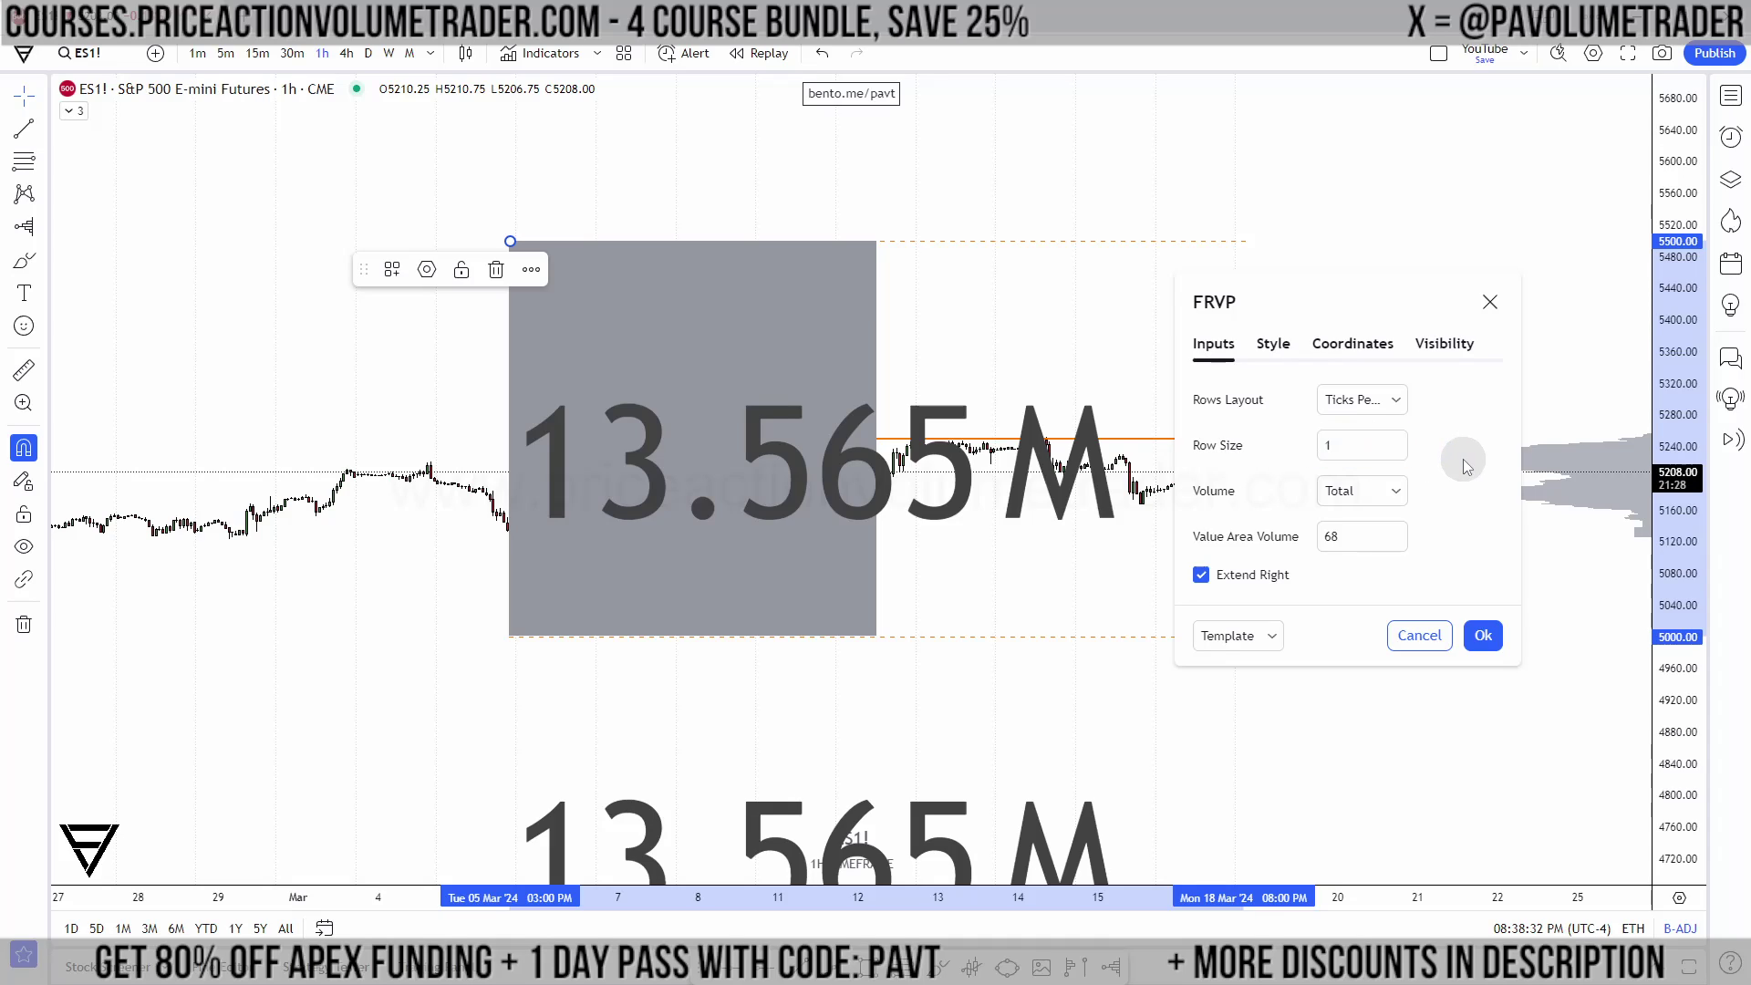
left_click(860, 328)
left_click_drag(1676, 737, 1697, 477)
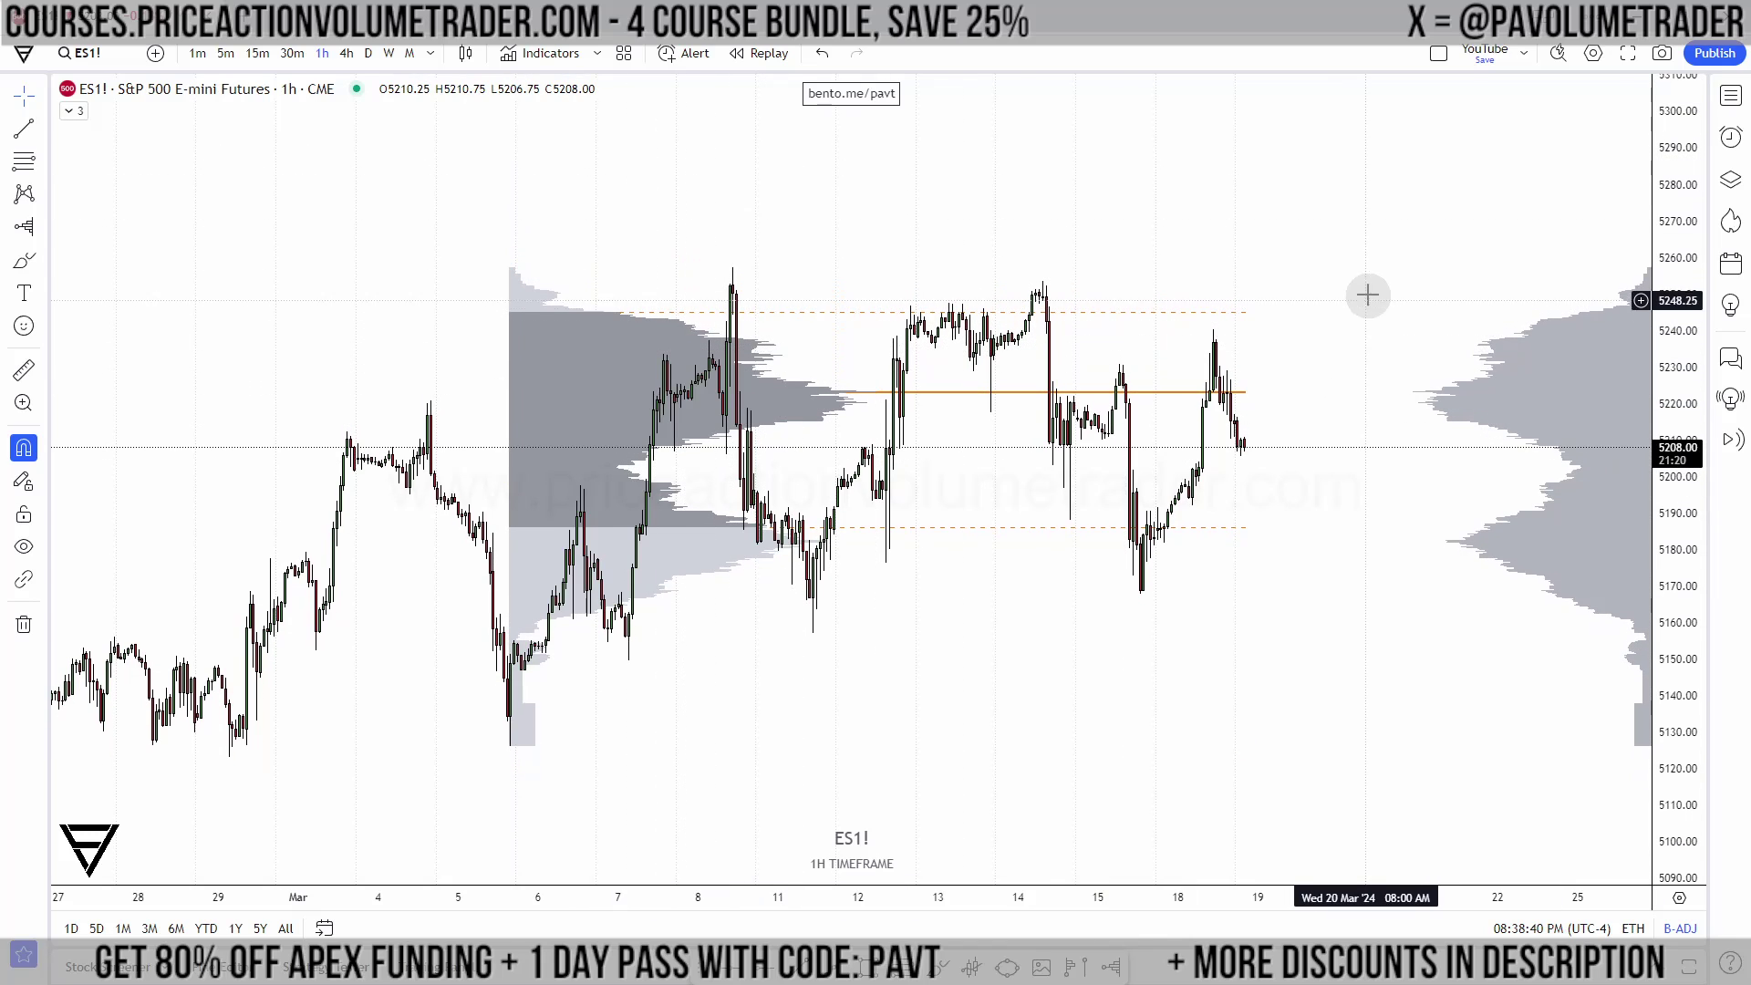
Step: Delete the right-side anchored volume profile
left_click_drag(1364, 293, 1493, 270)
left_click(1588, 347)
key("Delete")
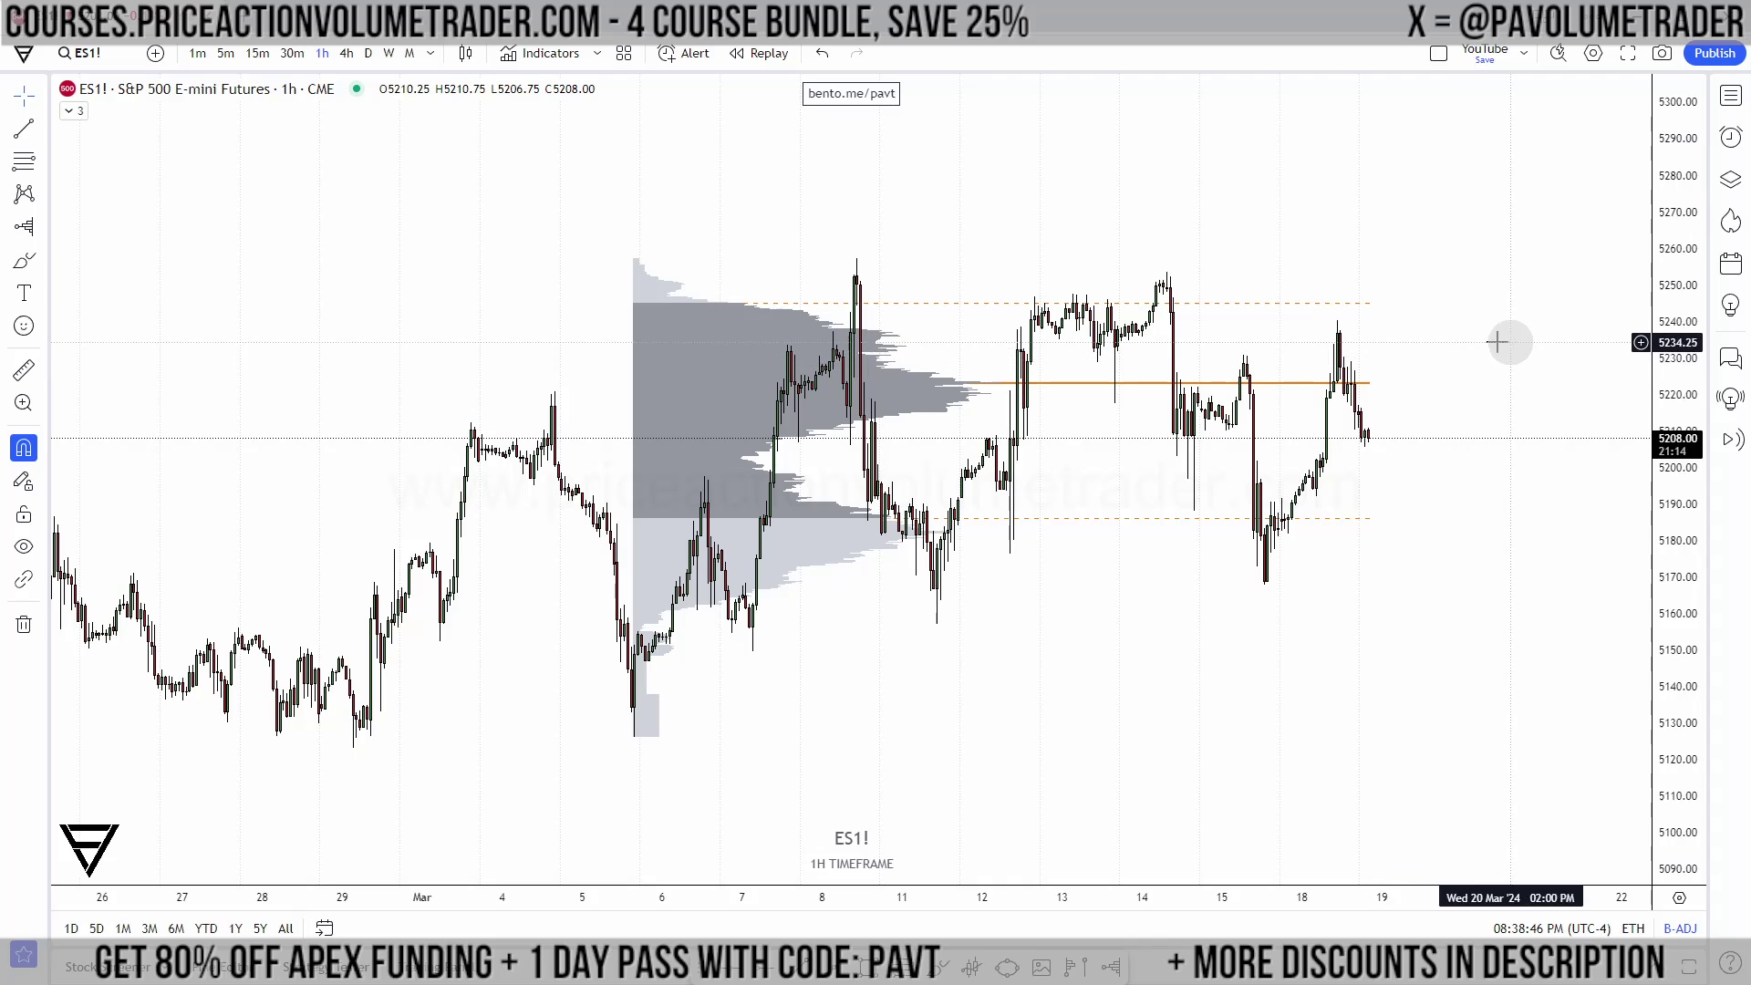
Step: Stretch the price scale until FRVP rows show volumes, e.g. 22.644 K near 5203
left_click_drag(1671, 176, 1663, 638)
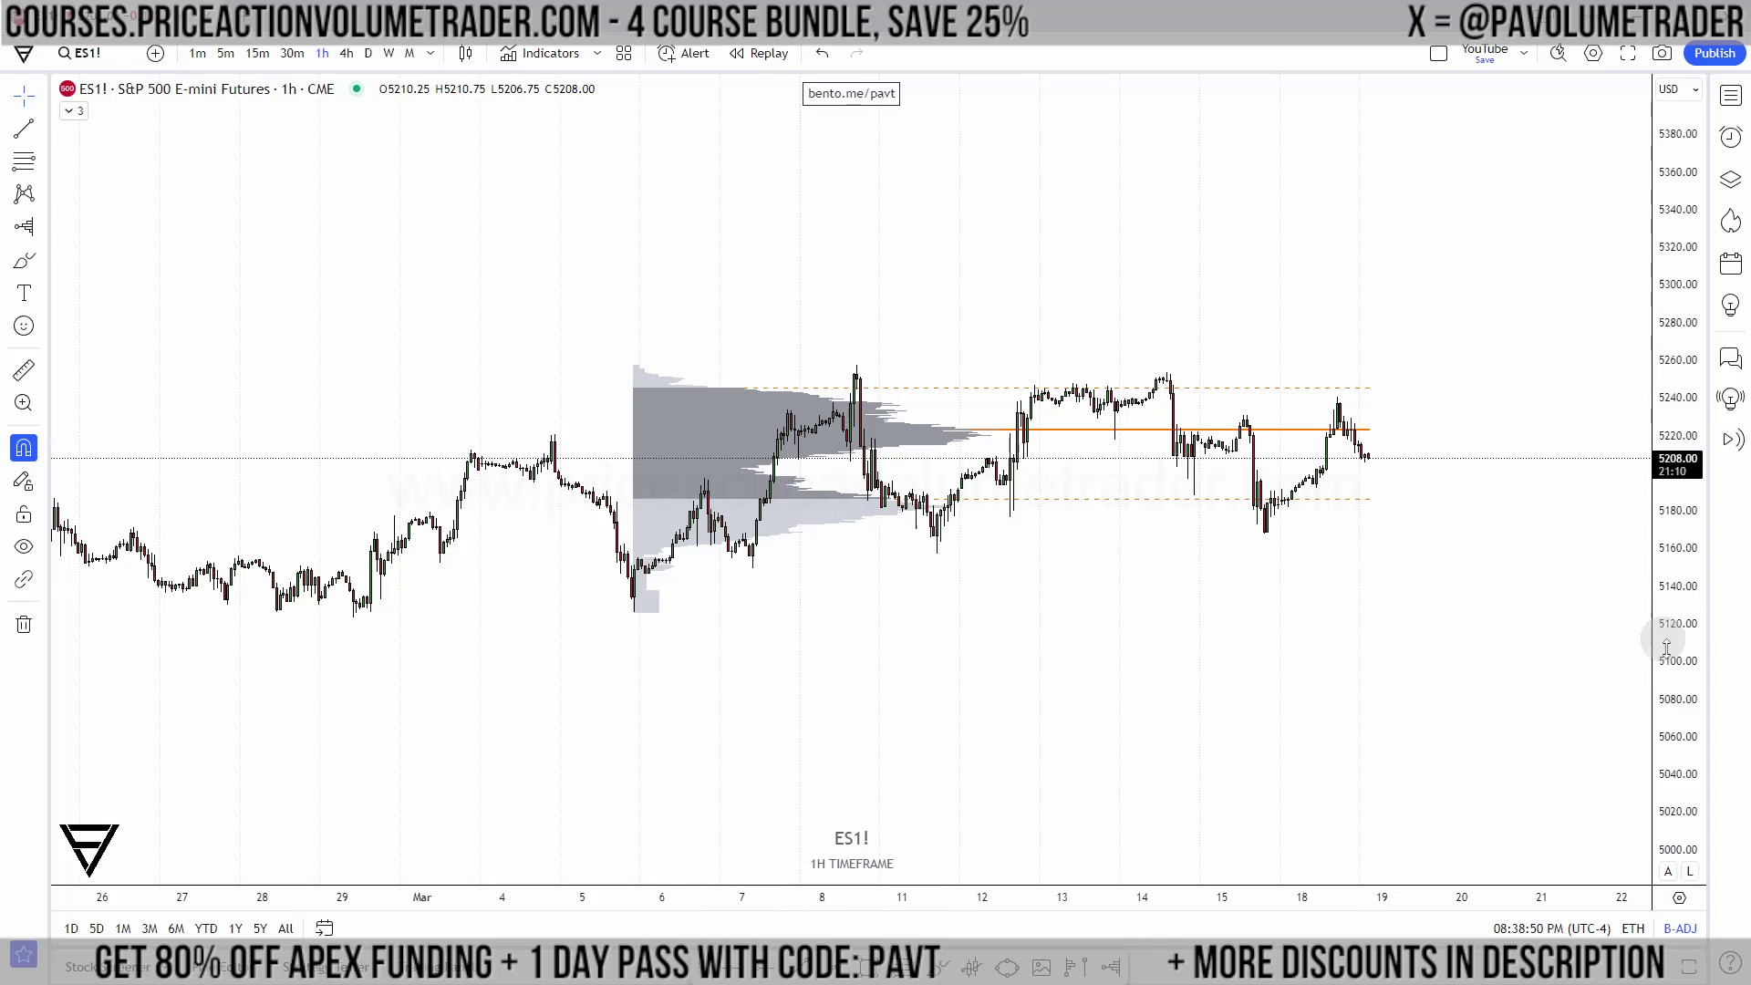
left_click_drag(1662, 741, 1688, 395)
left_click_drag(1676, 718, 1679, 458)
left_click_drag(1683, 712, 1681, 511)
left_click_drag(911, 475, 1536, 529)
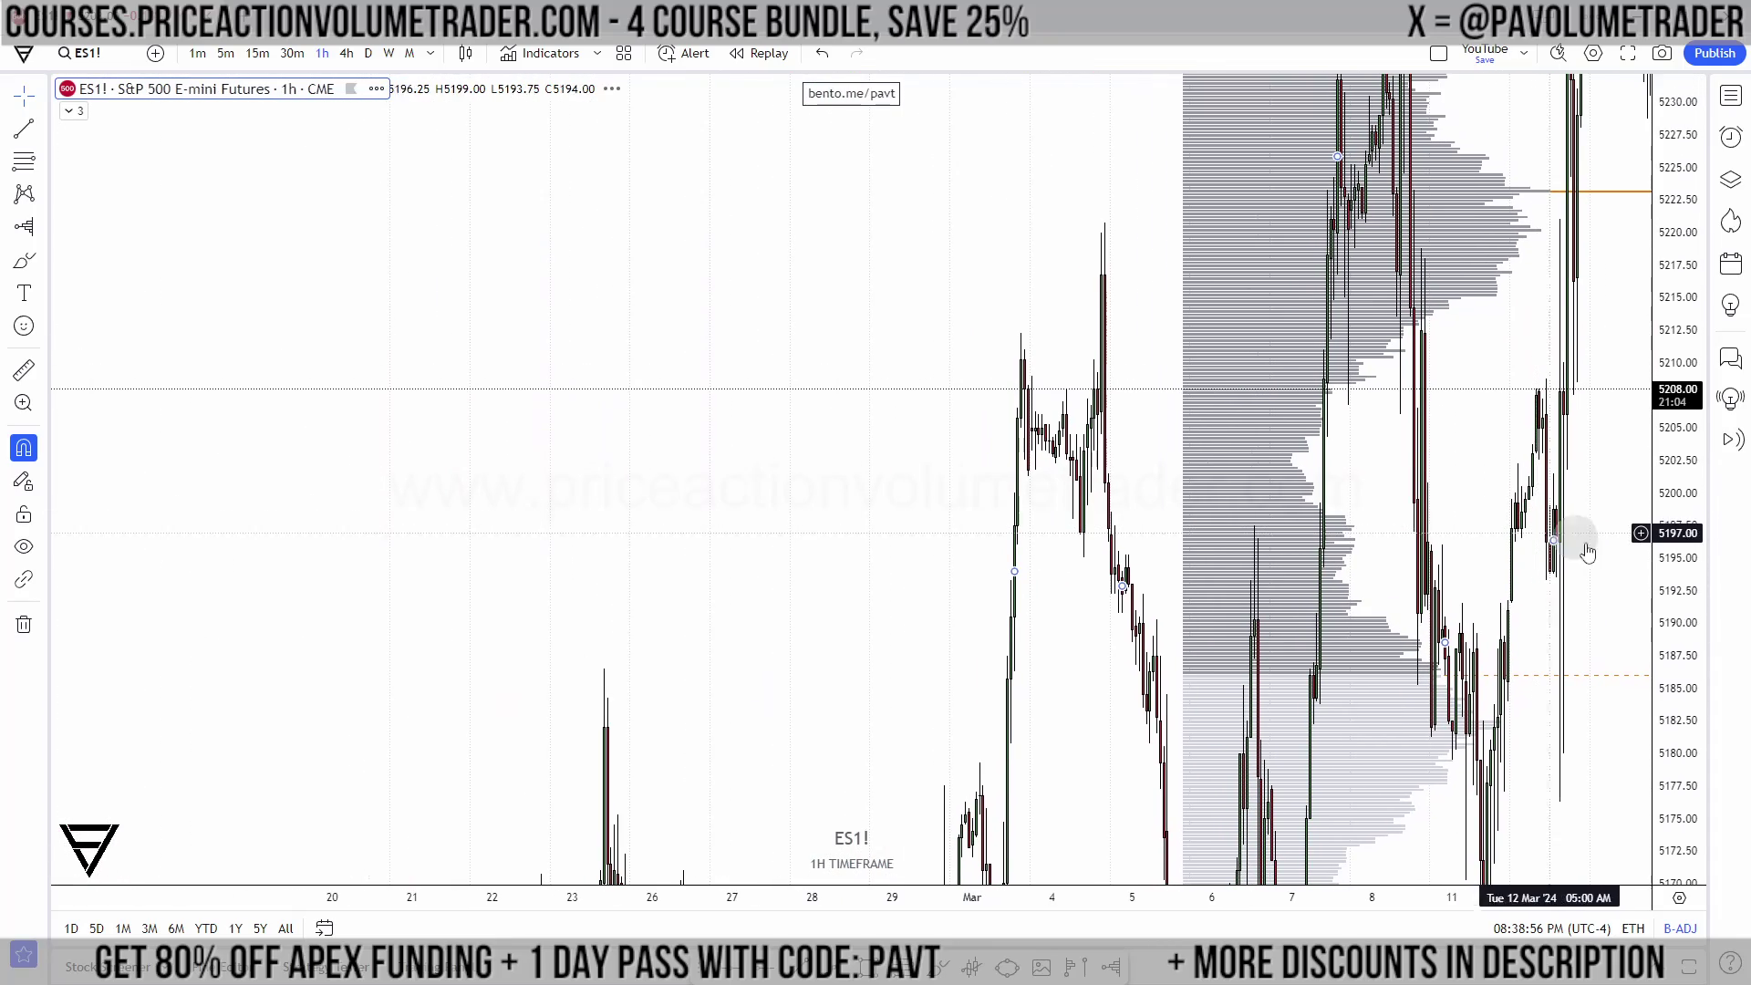
left_click_drag(1679, 698, 1681, 567)
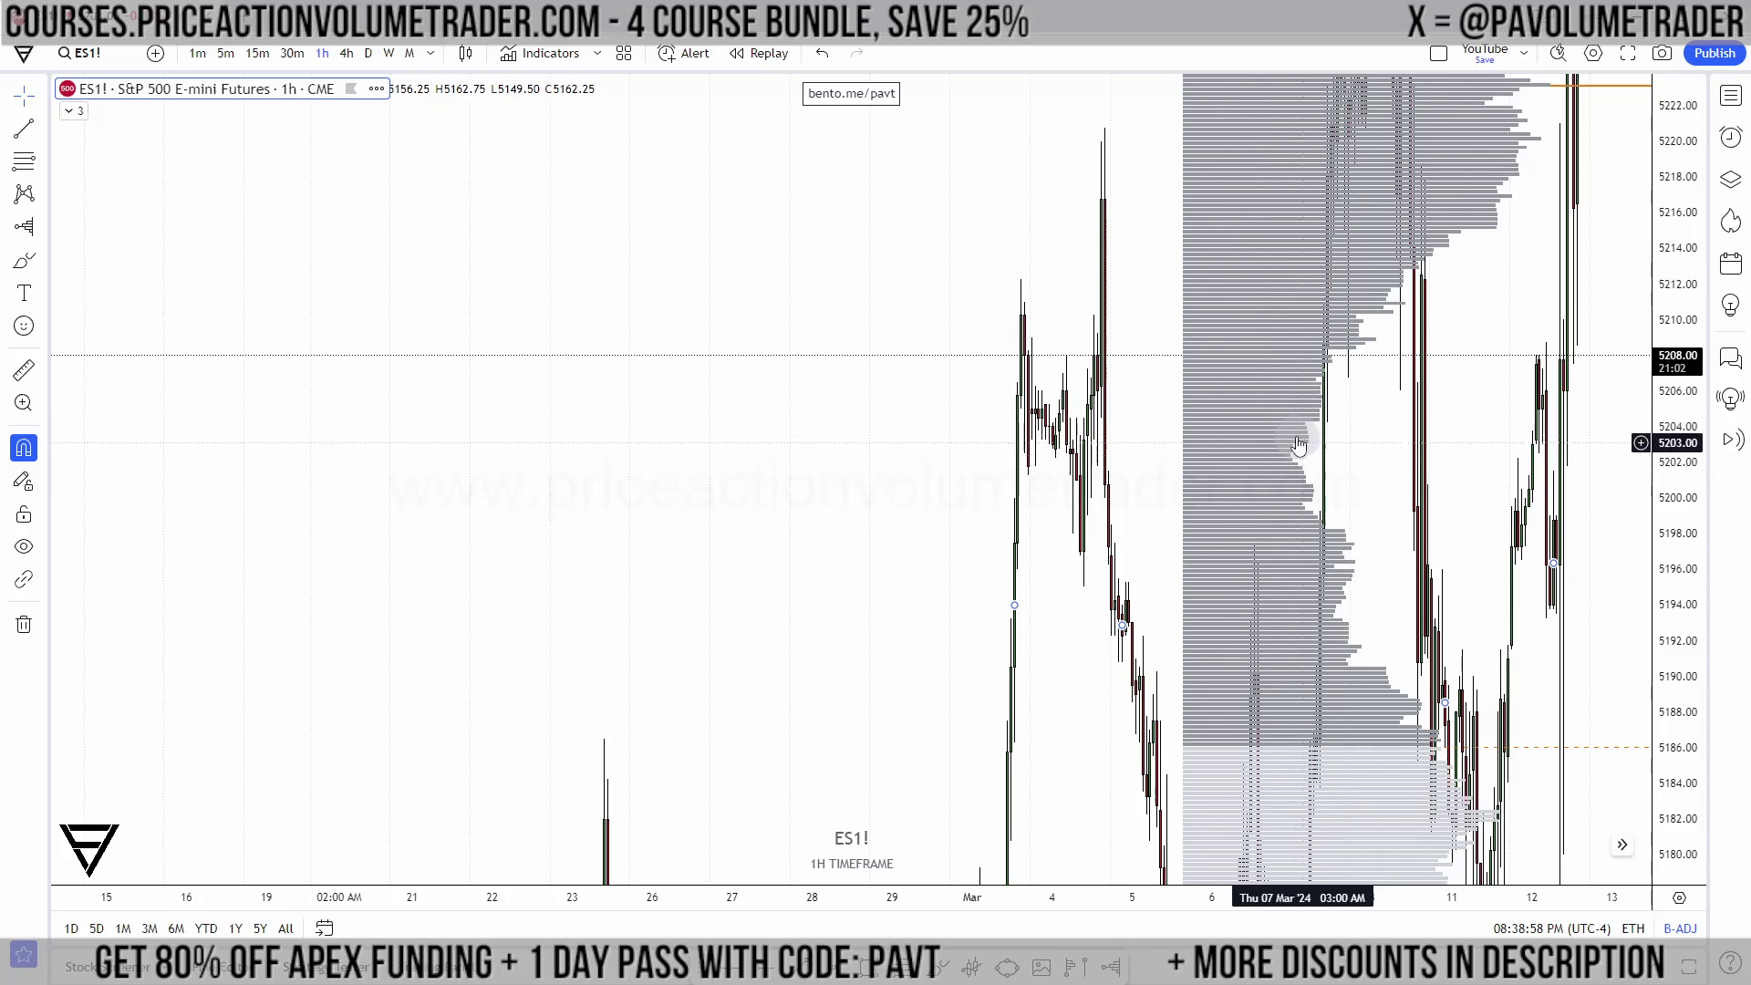
left_click_drag(1678, 761, 1685, 558)
left_click_drag(1685, 730, 1685, 433)
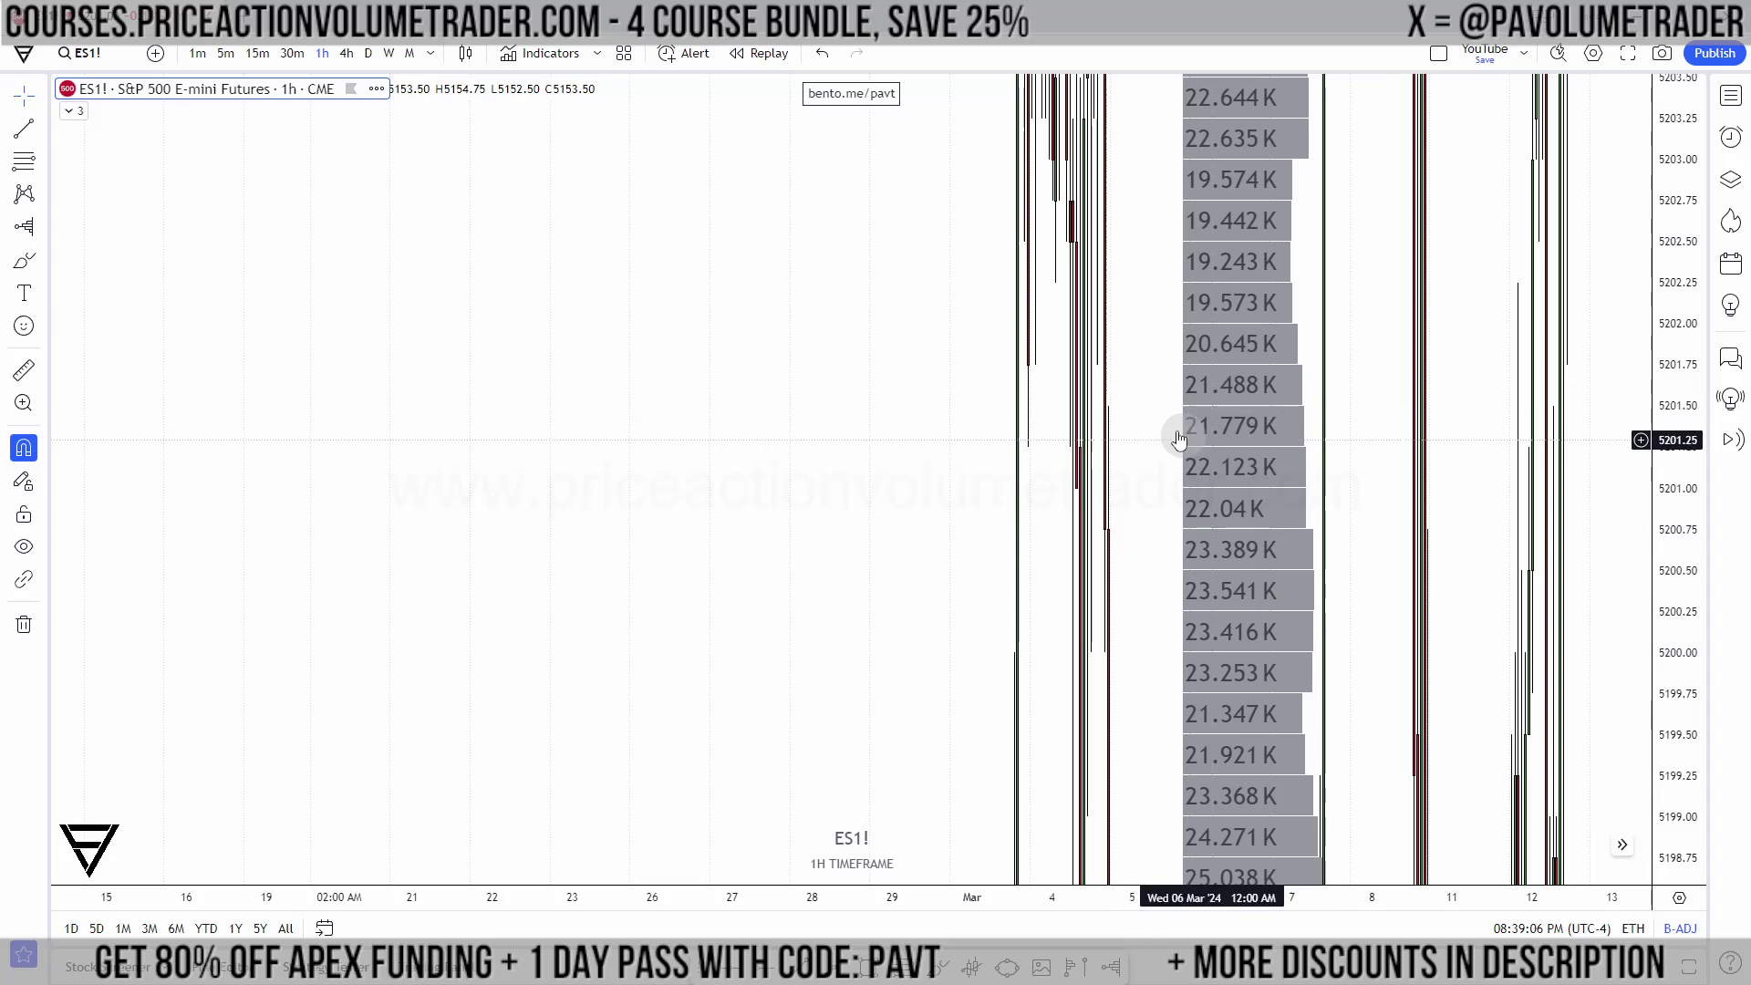
Step: Compress the price scale and pan left to frame the profile from about 5140 to 5260
left_click_drag(1678, 335, 1678, 436)
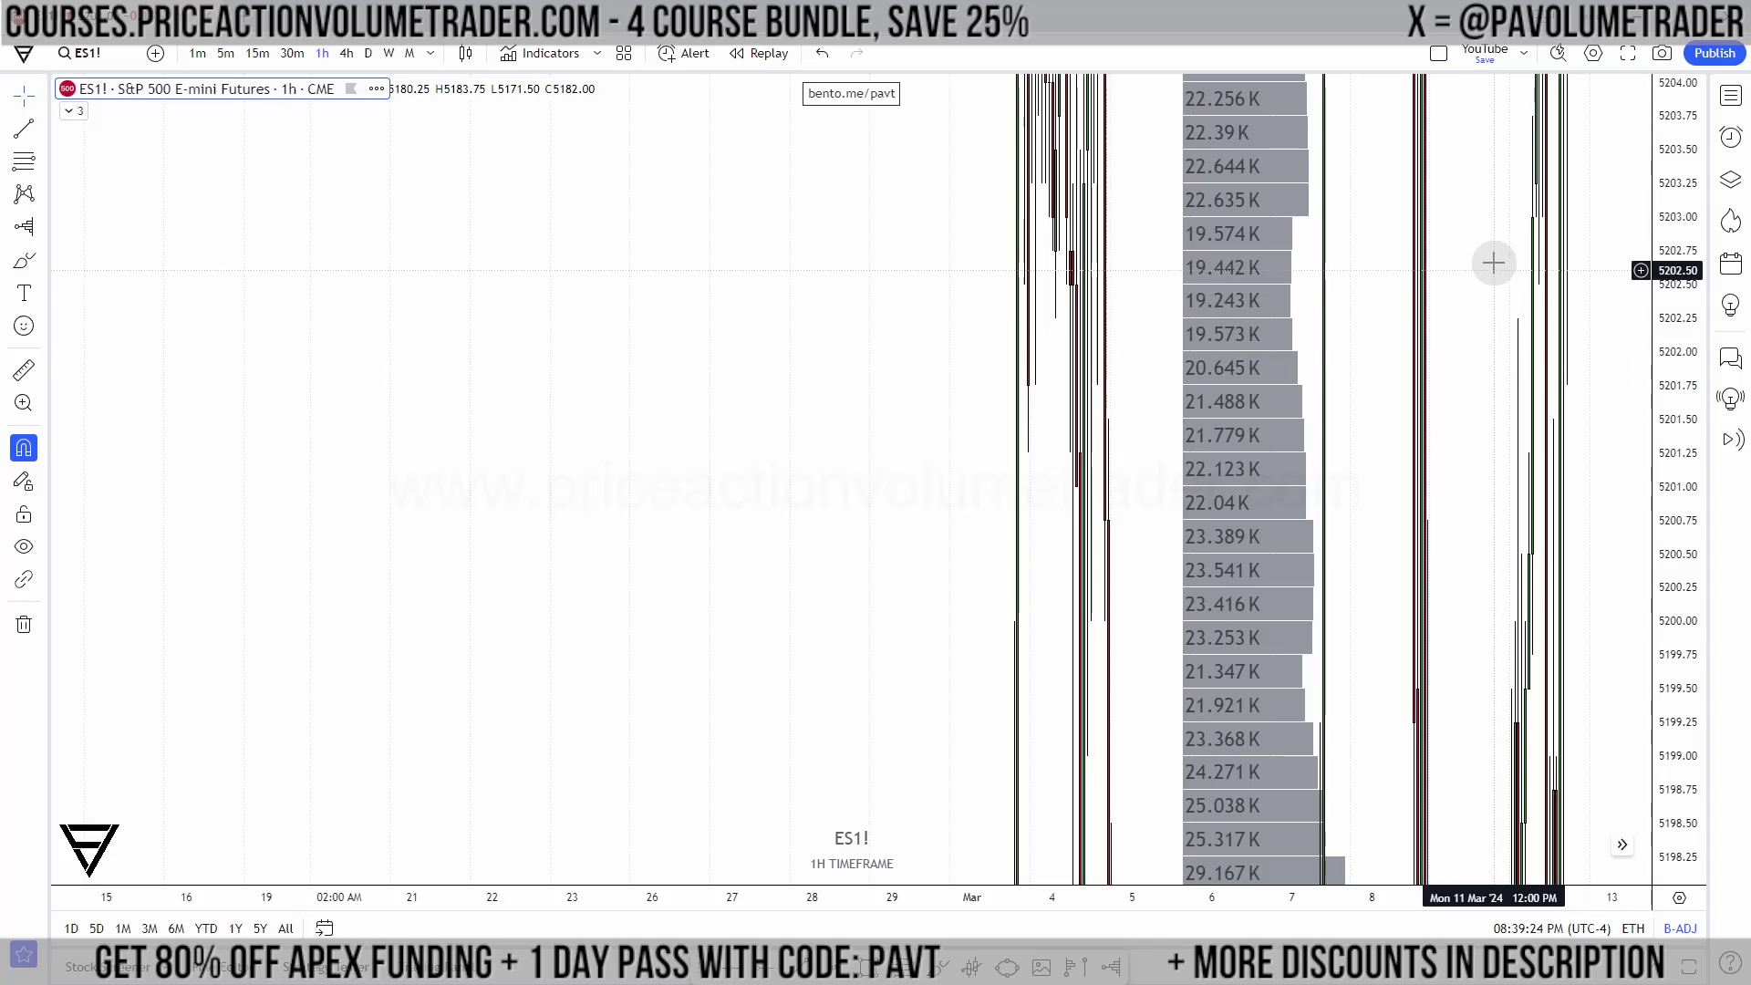
left_click_drag(1674, 280, 1678, 516)
left_click_drag(1662, 211, 1682, 716)
left_click_drag(1669, 449, 1667, 718)
left_click_drag(1585, 488, 1378, 553)
left_click_drag(1667, 386, 1669, 698)
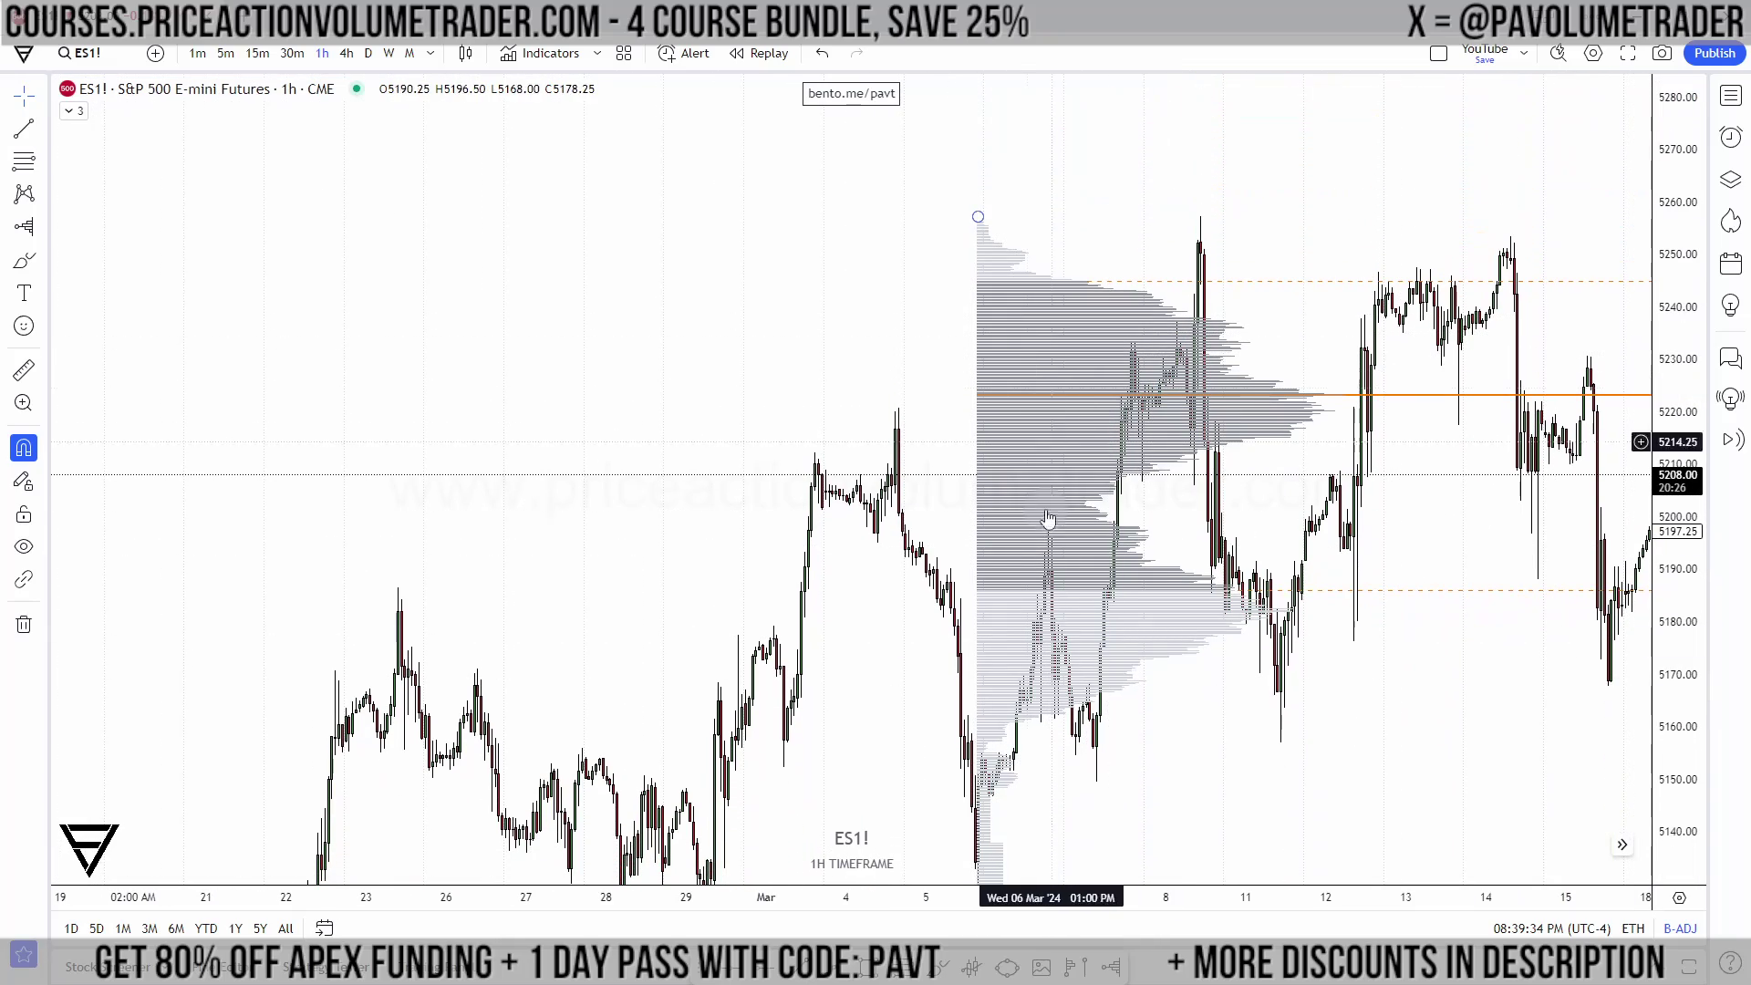
left_click_drag(1416, 452, 1374, 462)
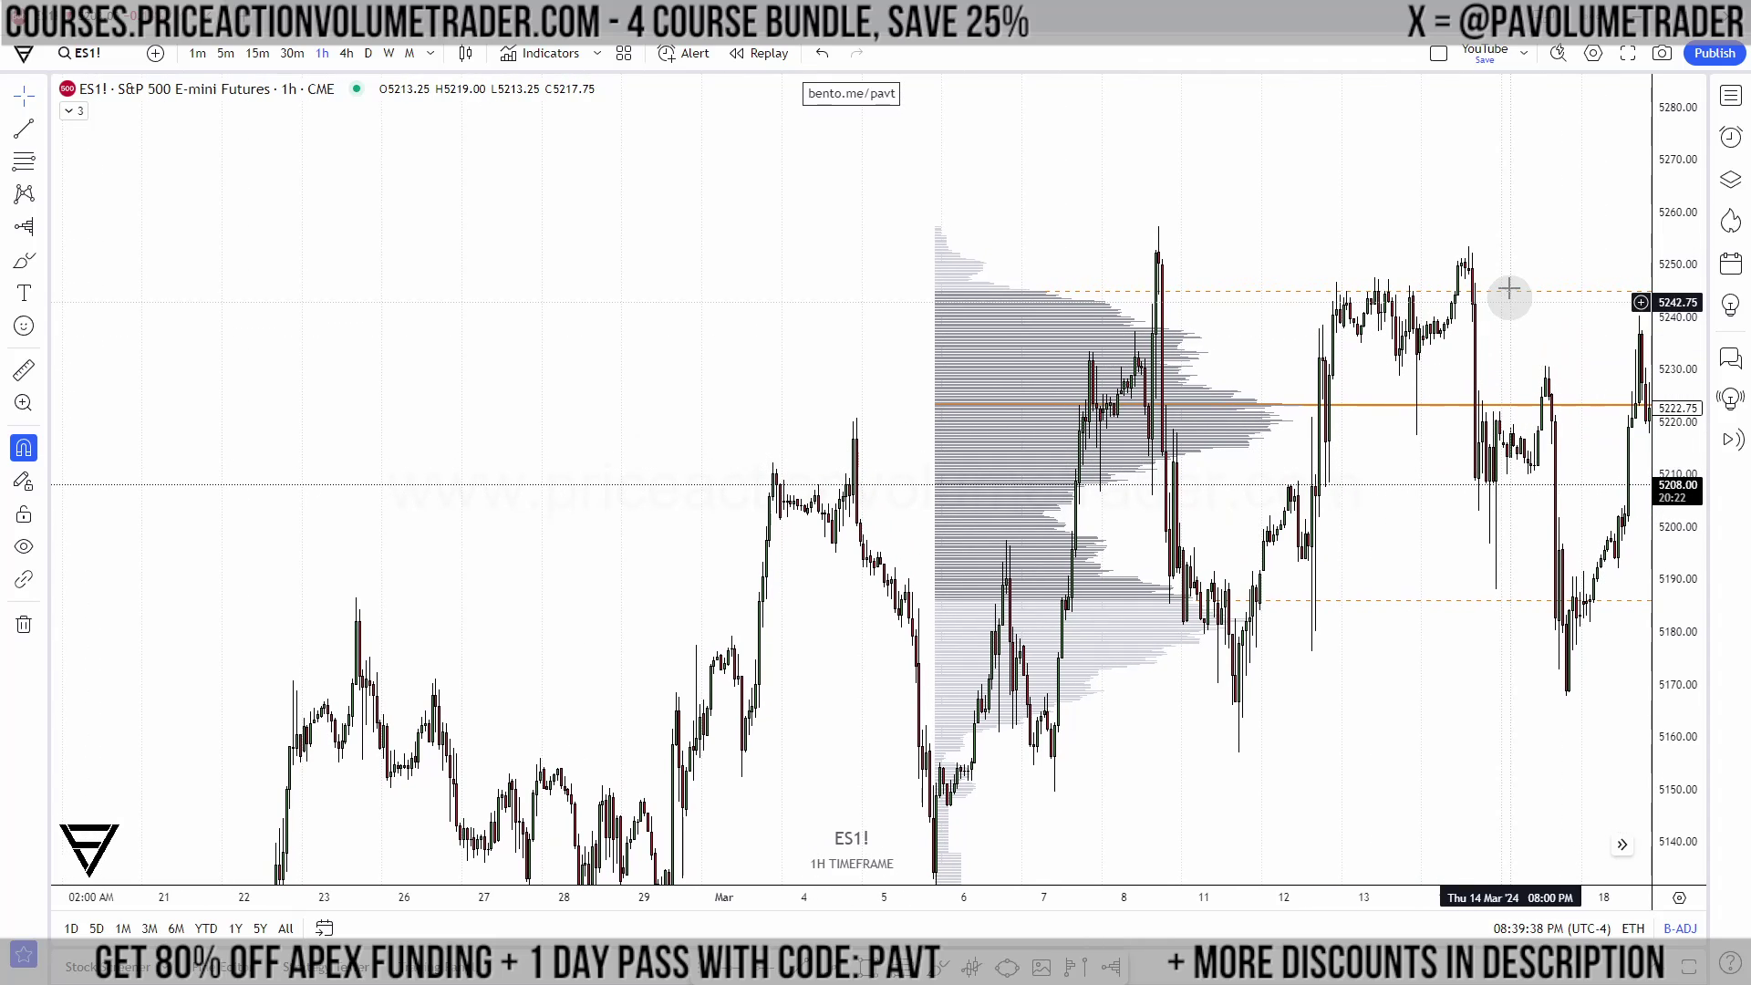
Step: Readjust the ES1! chart's vertical scale and open the Watchlist in the right sidebar
scroll(1465, 216, "up", 4)
scroll(1489, 250, "up", 1)
left_click_drag(1694, 552, 1698, 507)
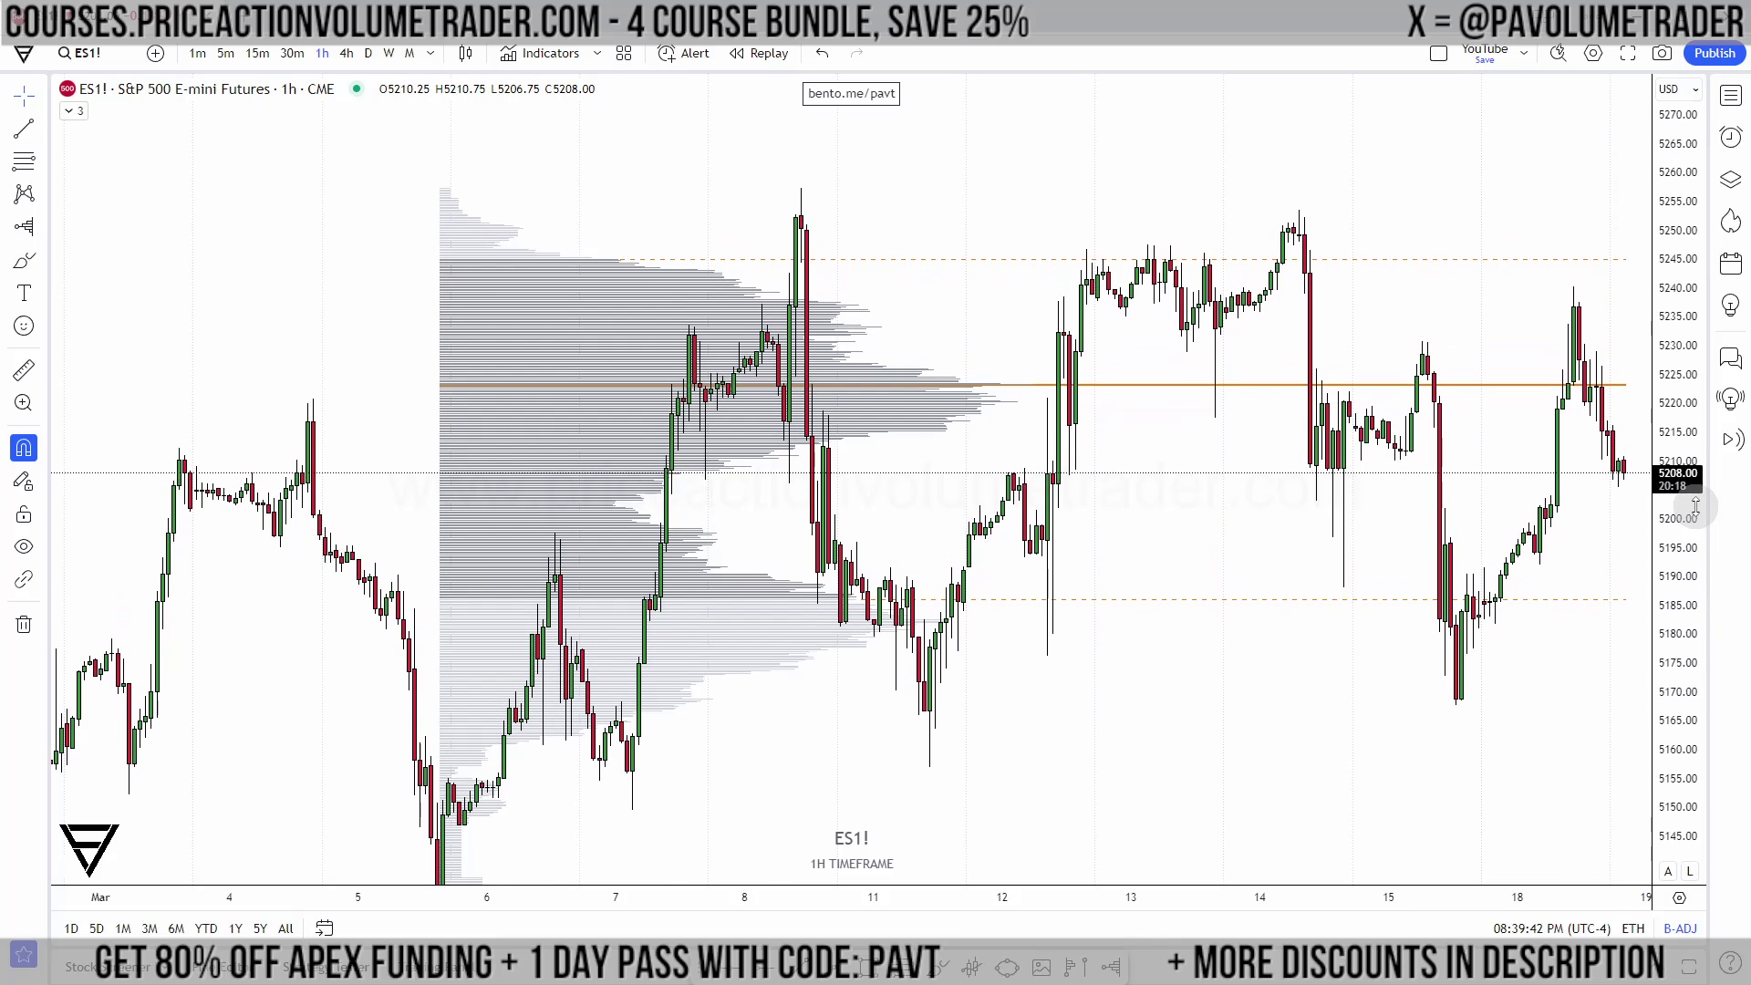
left_click_drag(1163, 208, 1133, 210)
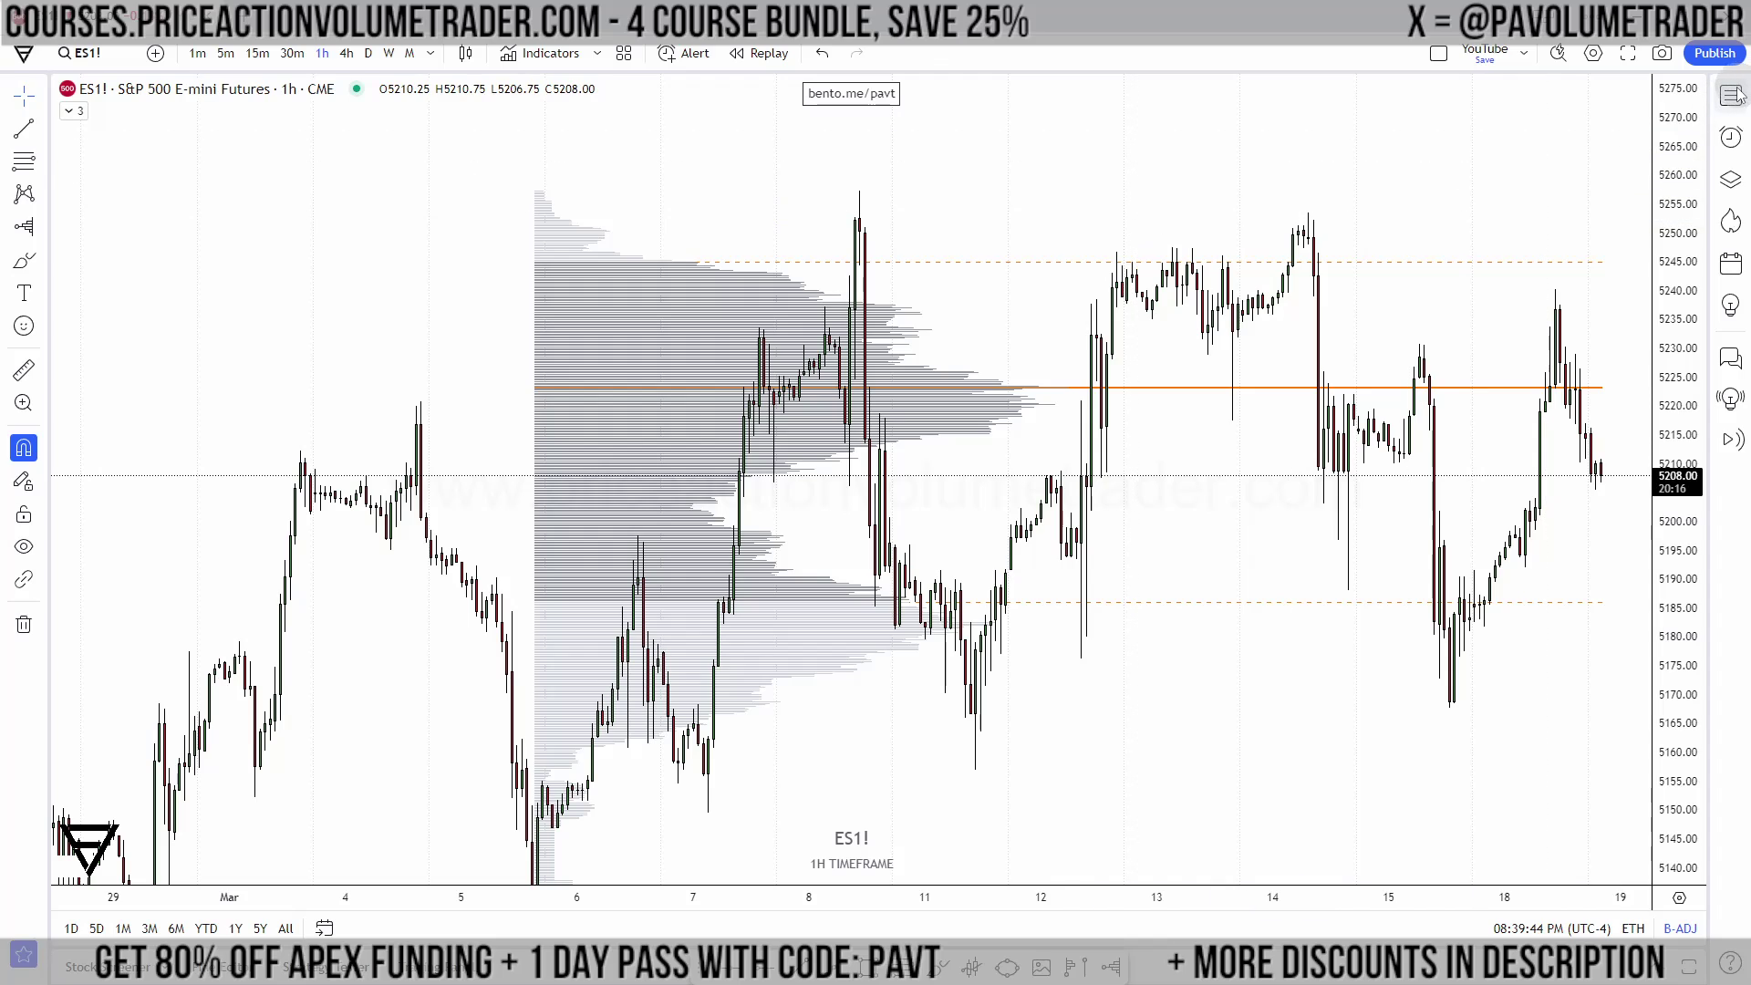
left_click(1730, 95)
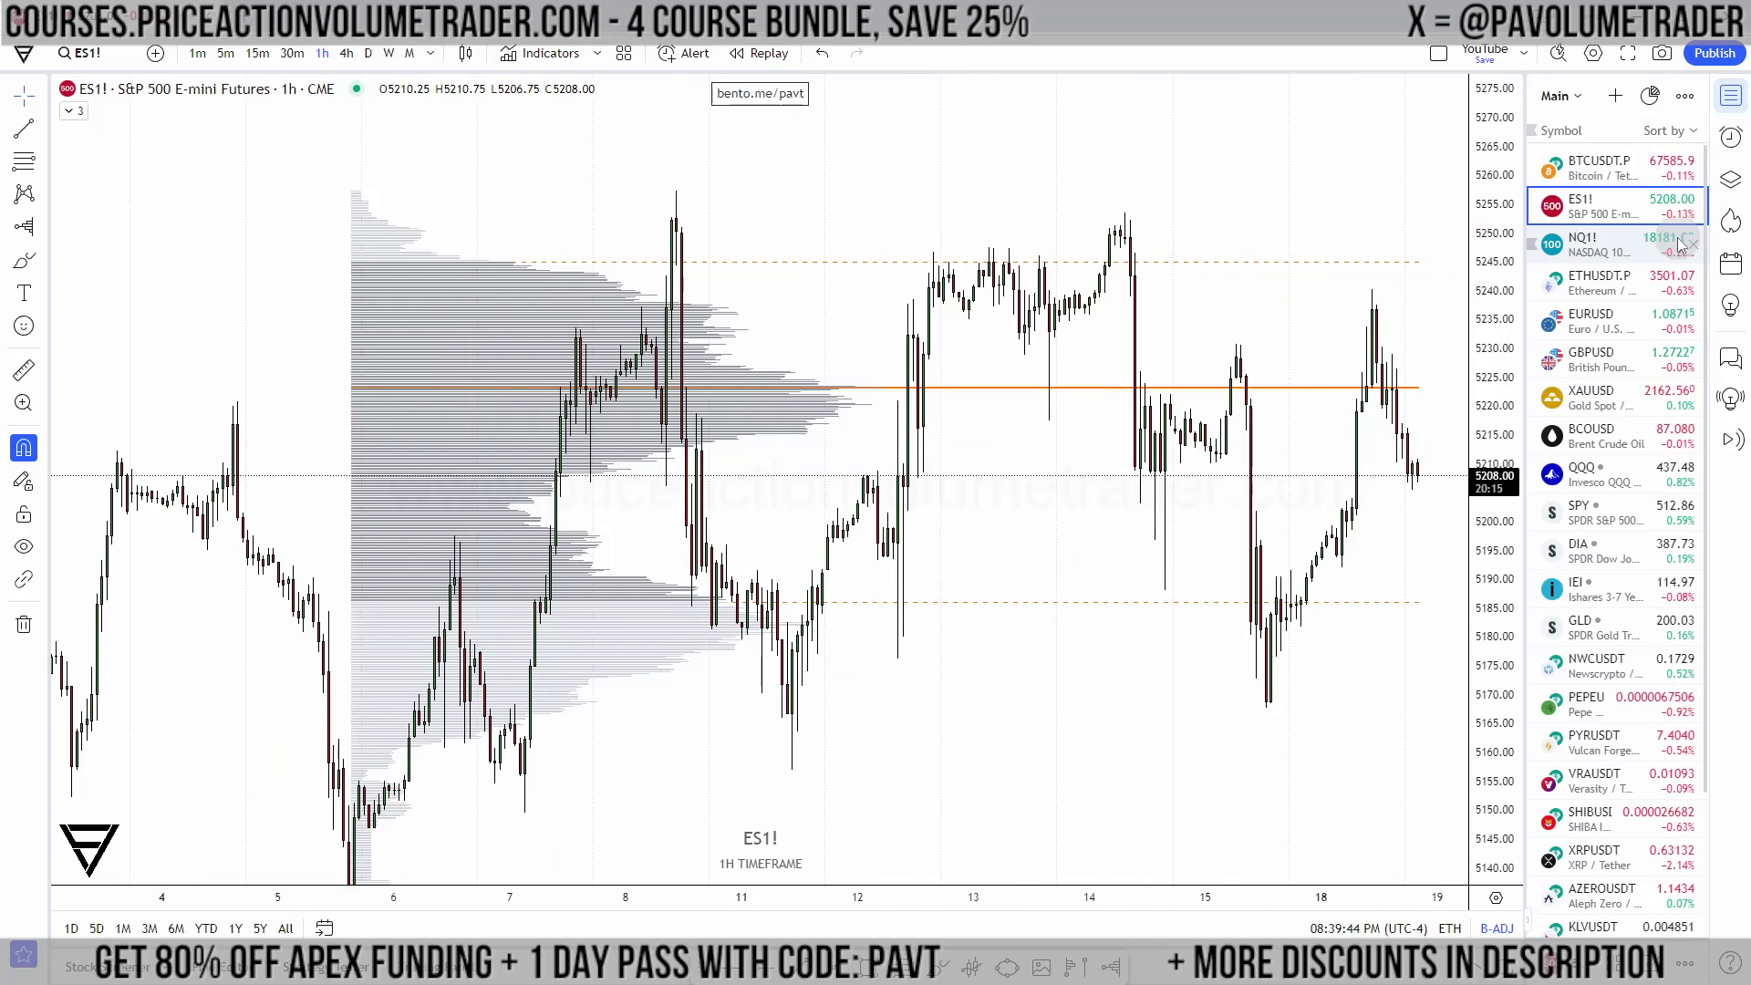
Step: Switch the chart to NQ1! and hide the watchlist to widen the chart
left_click(1603, 254)
left_click(1730, 95)
scroll(1316, 491, "down", 5)
left_click_drag(1200, 610, 1070, 550)
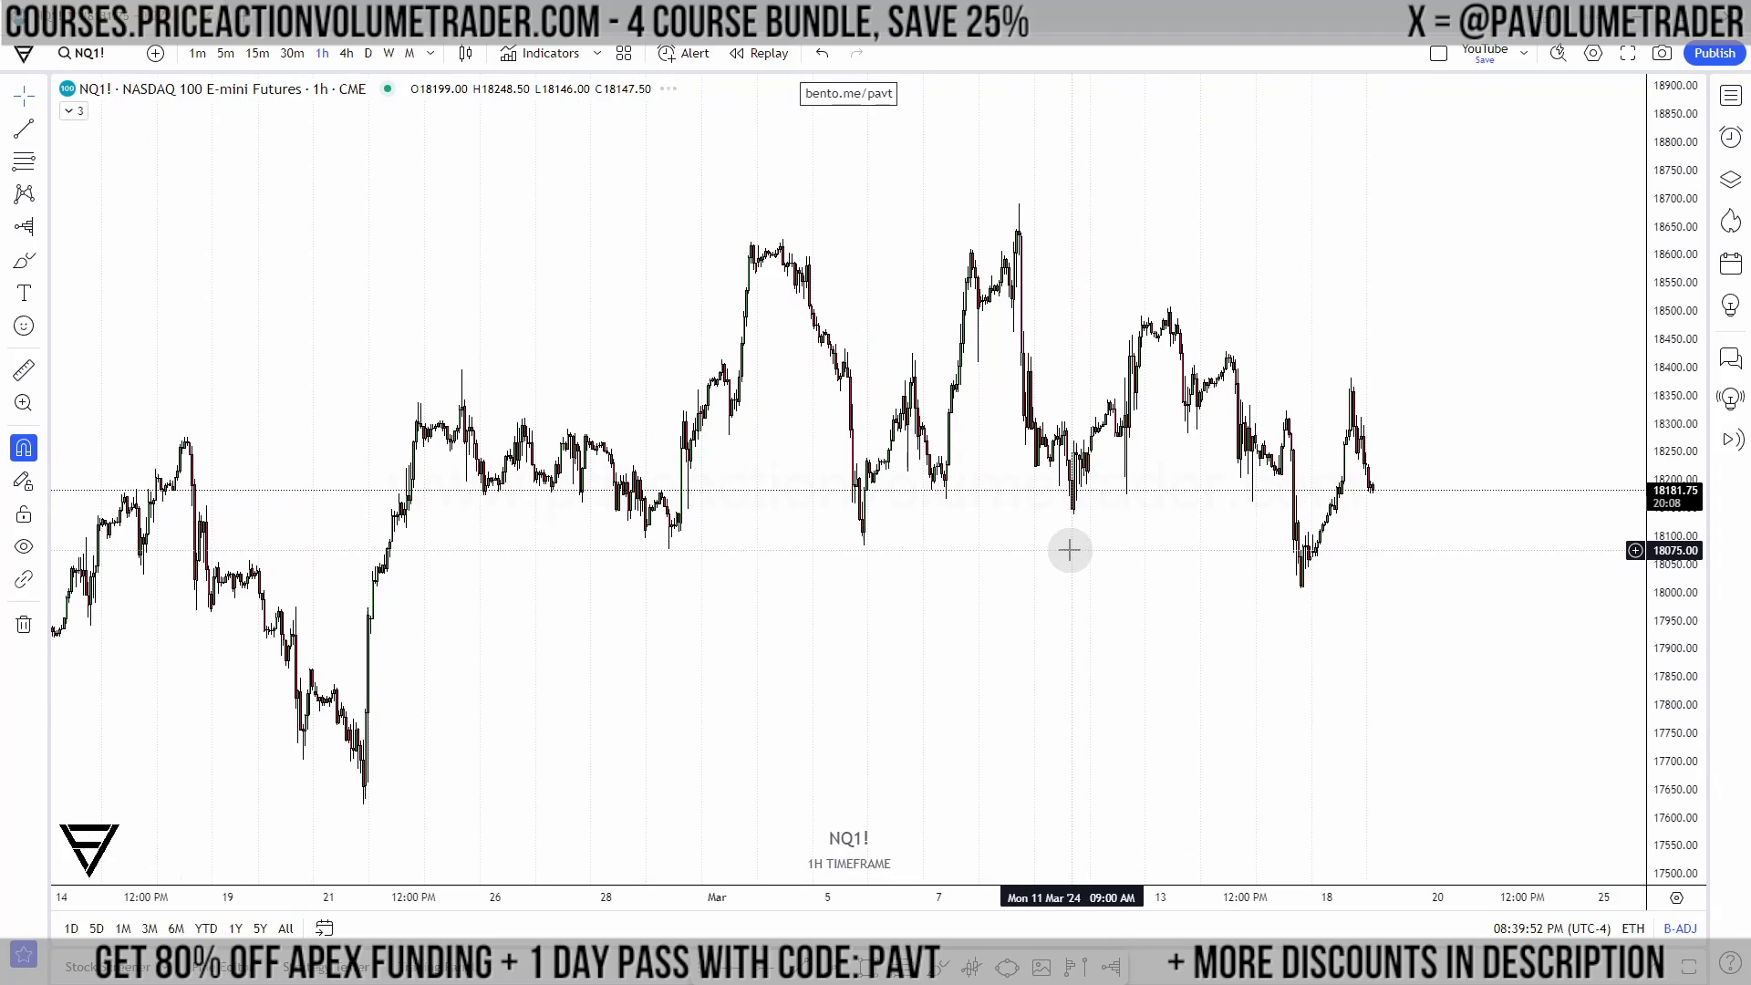
Step: Draw a Fixed Range Volume Profile on NQ1! from early March to the latest bar
left_click(42, 226)
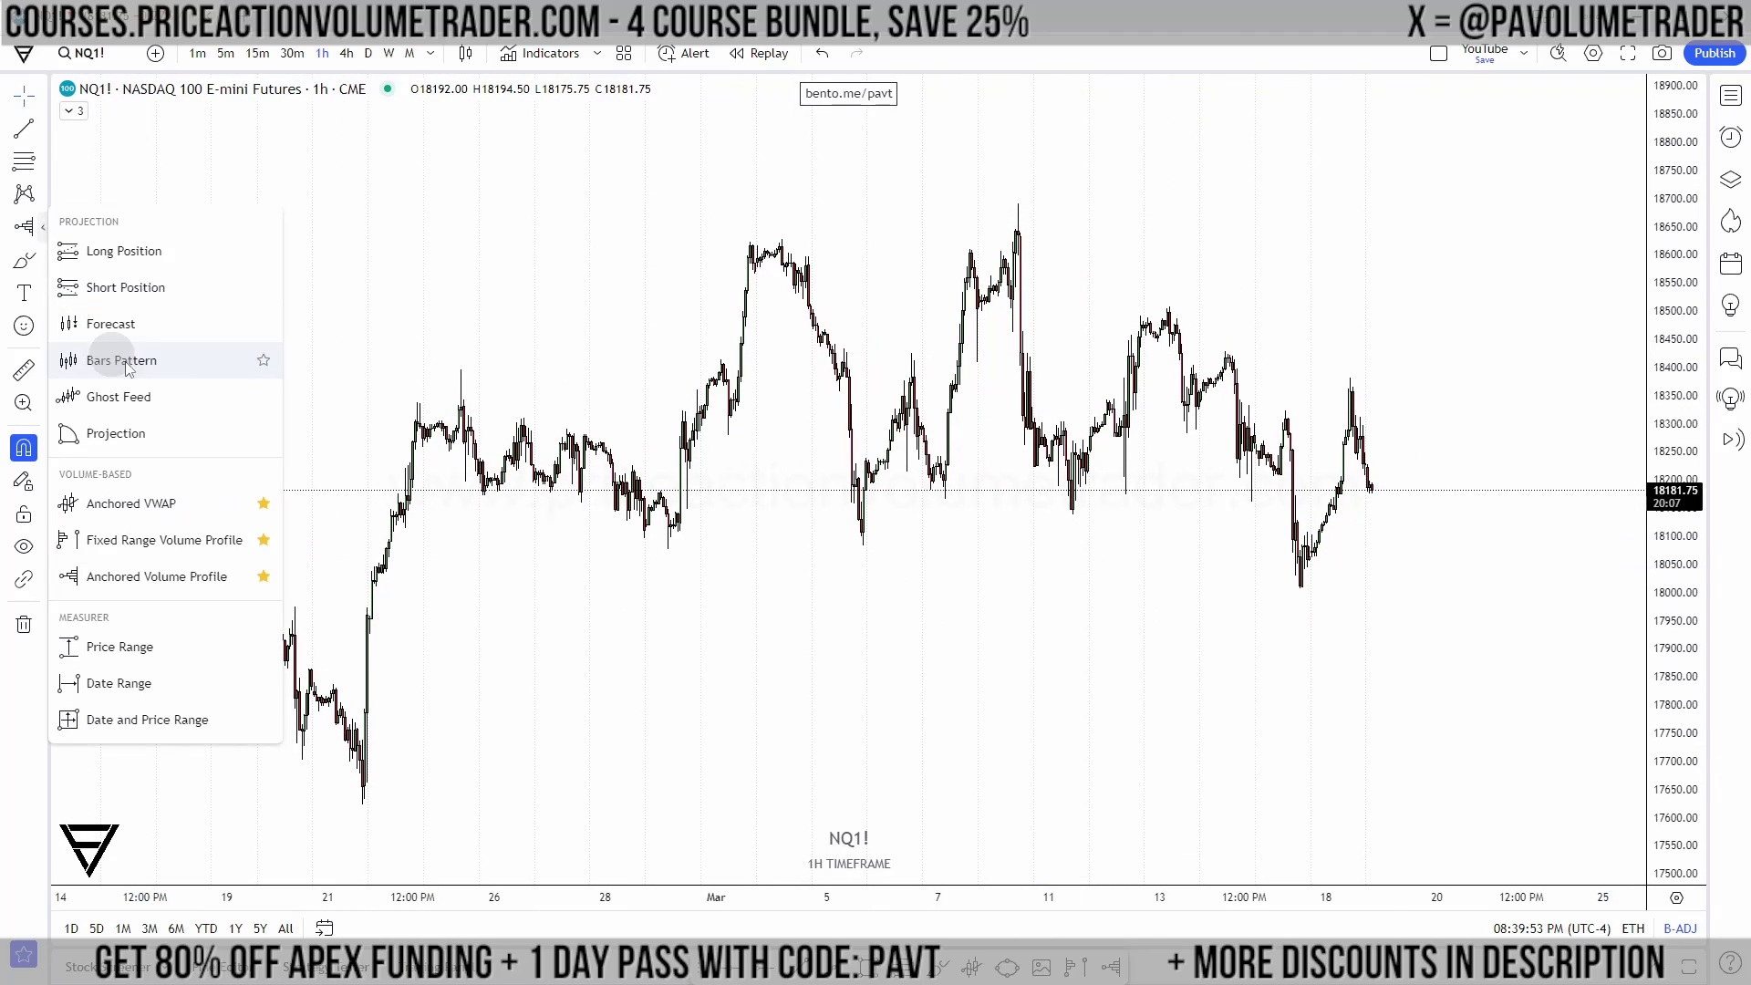
left_click(169, 541)
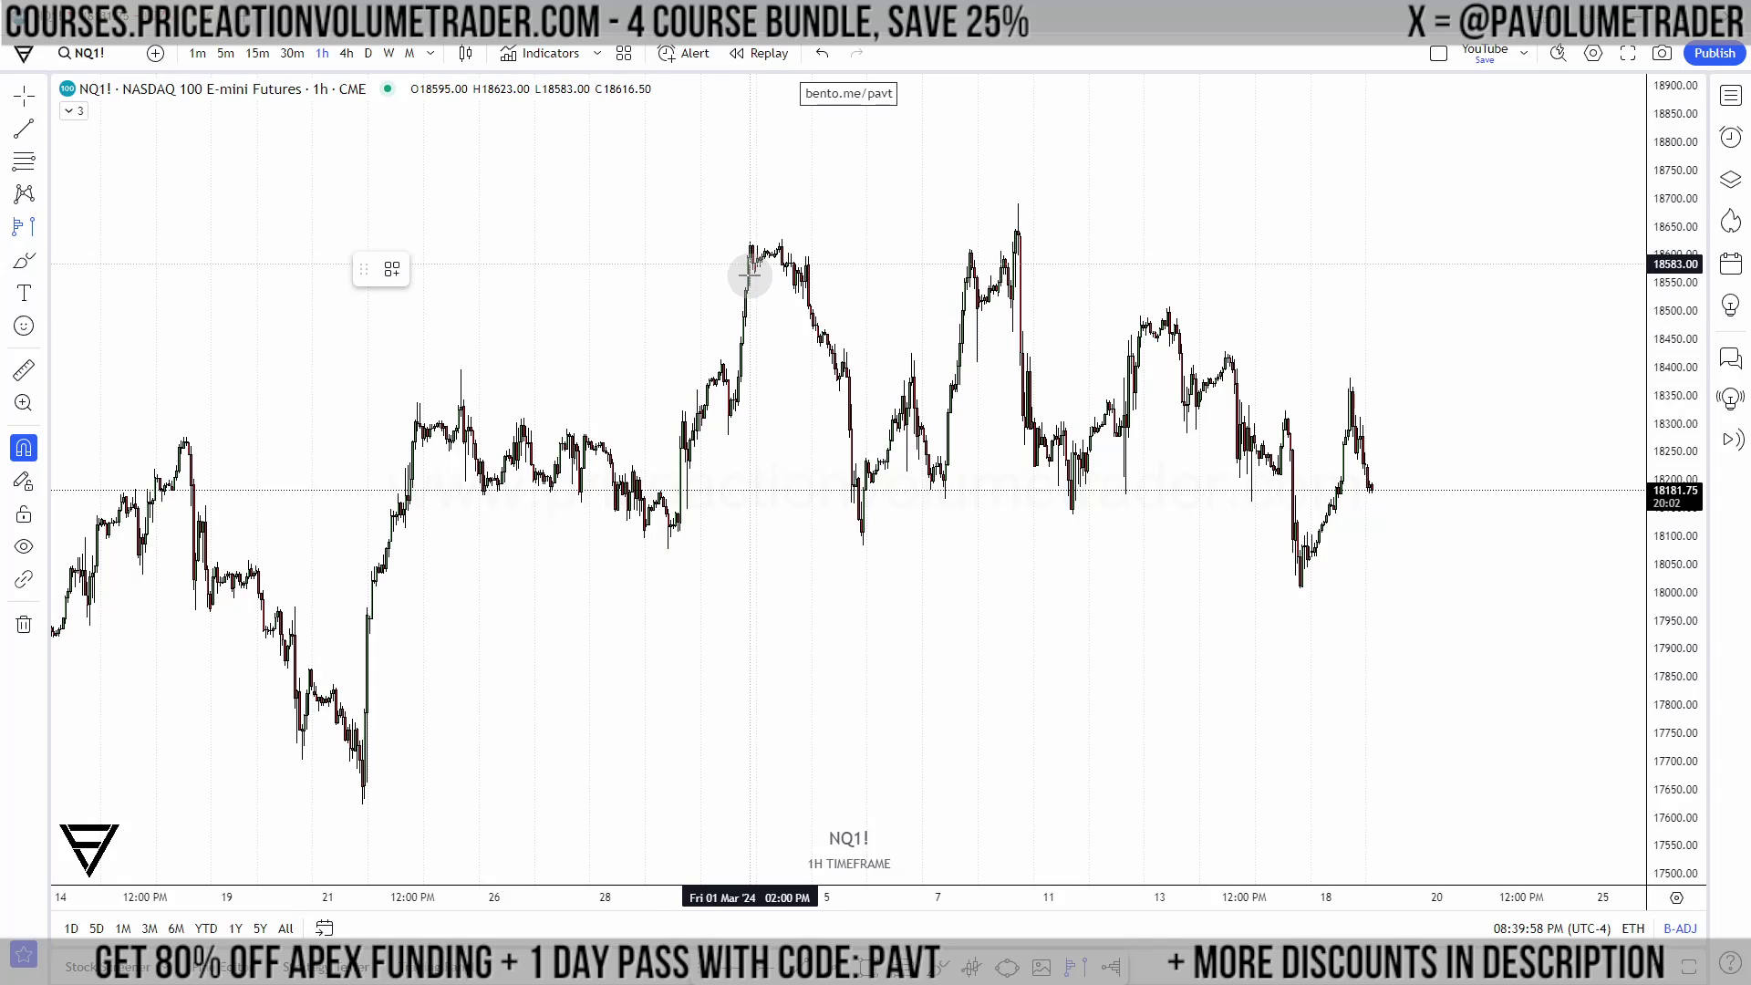
left_click(1377, 471)
left_click_drag(1459, 328, 1536, 389)
scroll(1550, 410, "up", 3)
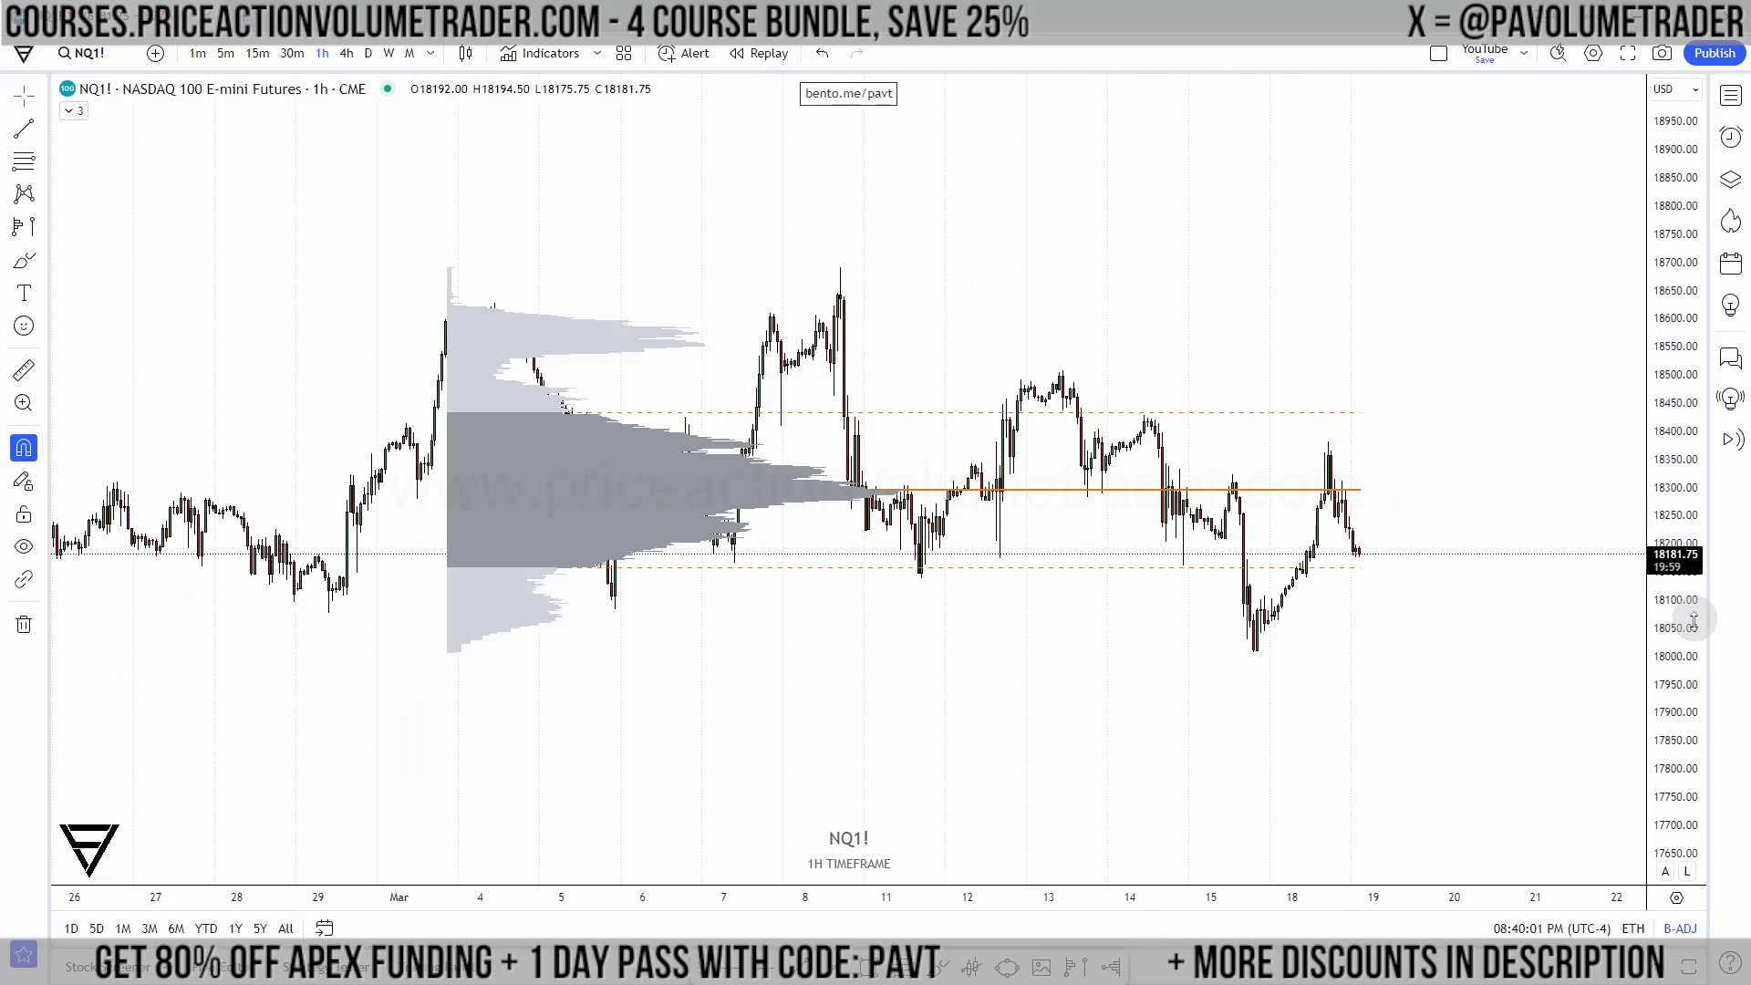
right_click(539, 462)
Step: Send the NQ1! volume profile to the back, behind the price bars
left_click(826, 547)
left_click(1204, 244)
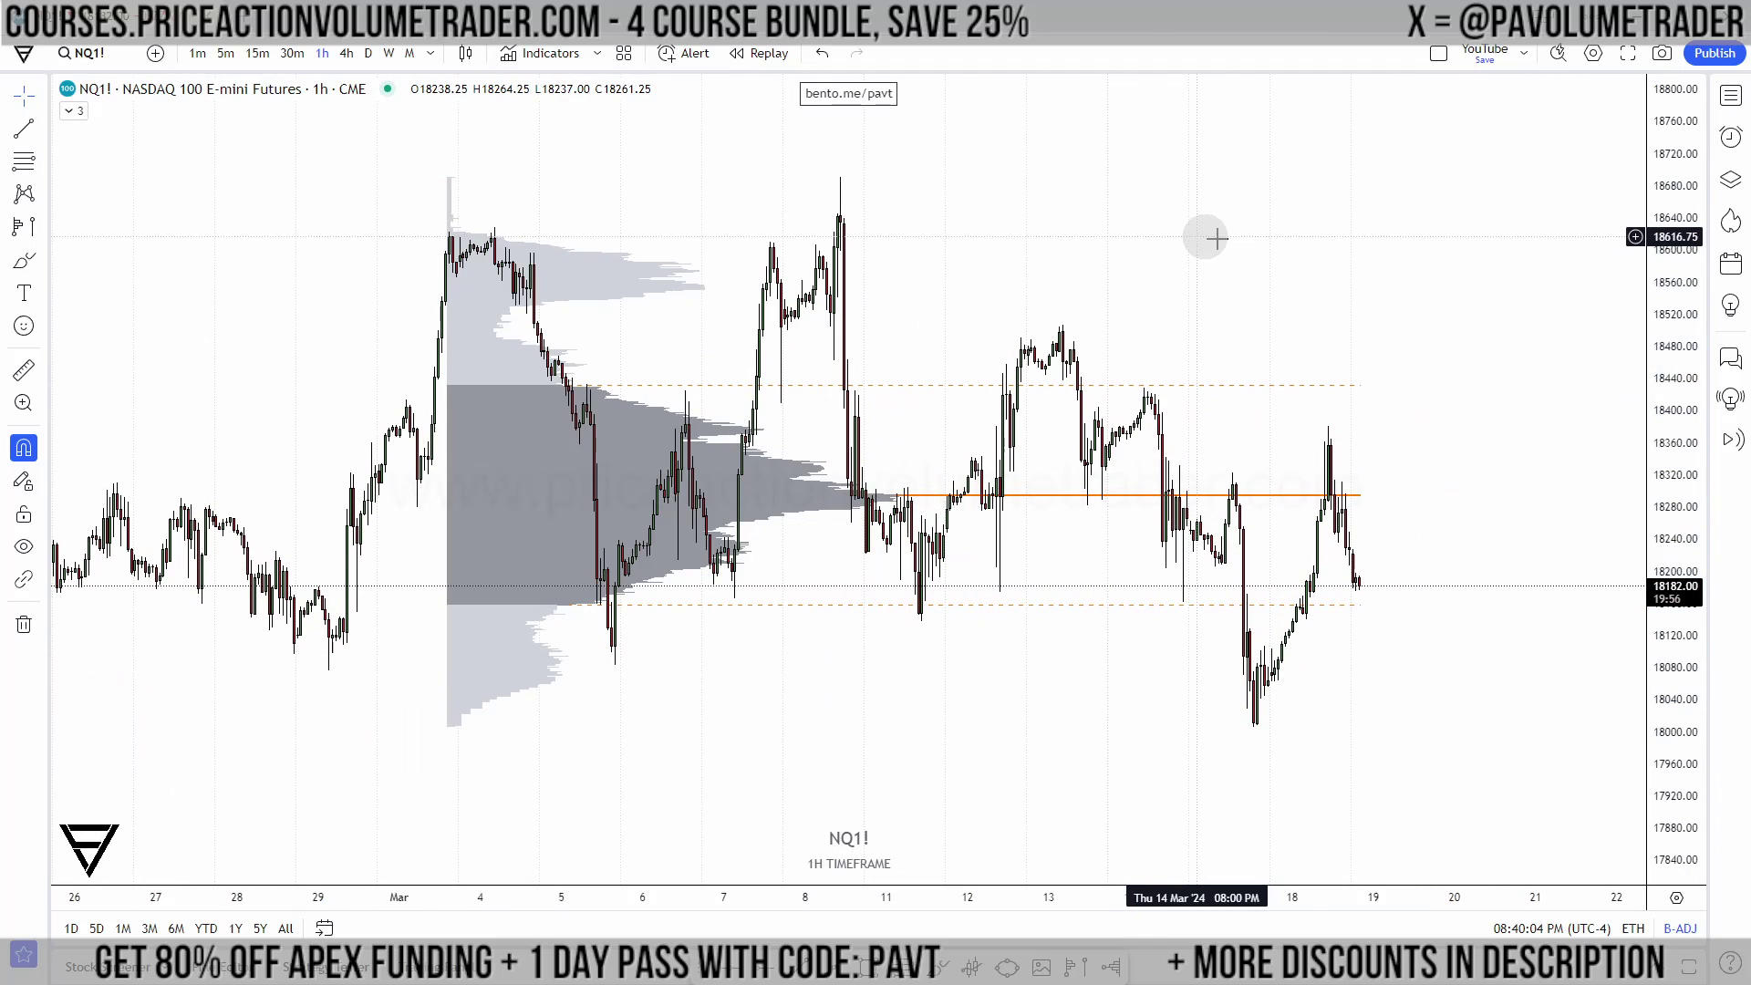
left_click_drag(1204, 244, 1410, 263)
scroll(332, 489, "up", 2)
Step: Keep the NQ1! profile's volume type set to Total and apply the settings
left_click(462, 477)
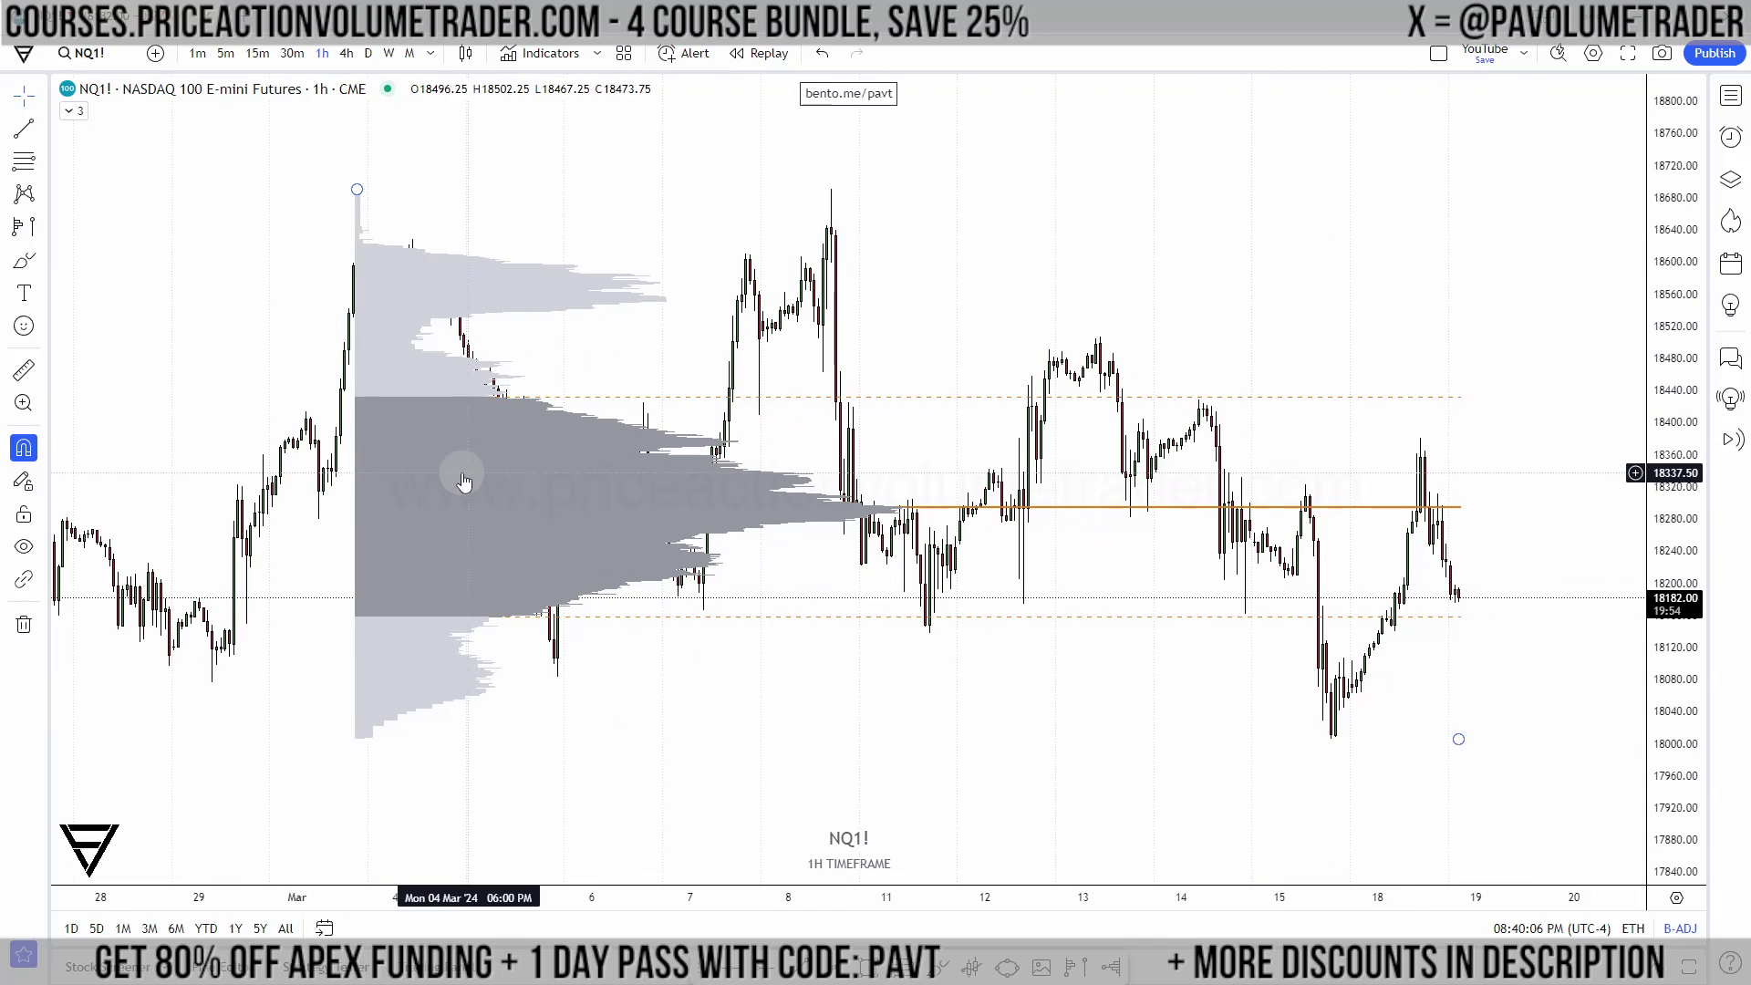
double_click(462, 481)
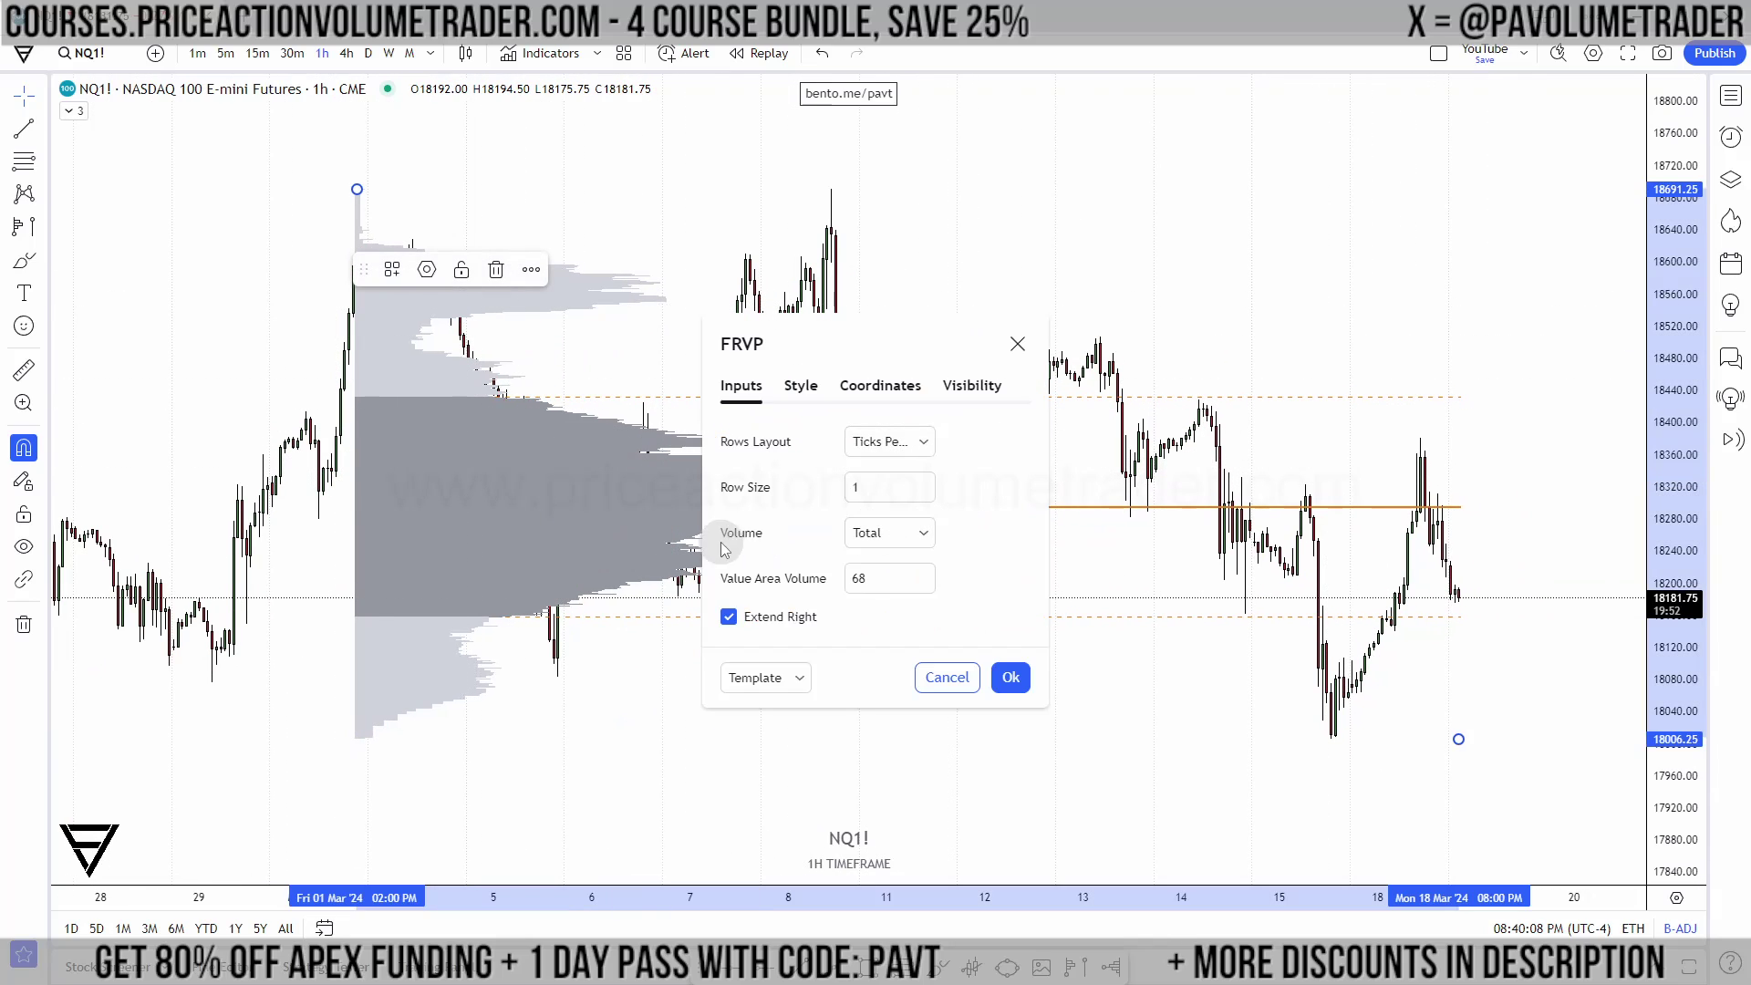
left_click(927, 537)
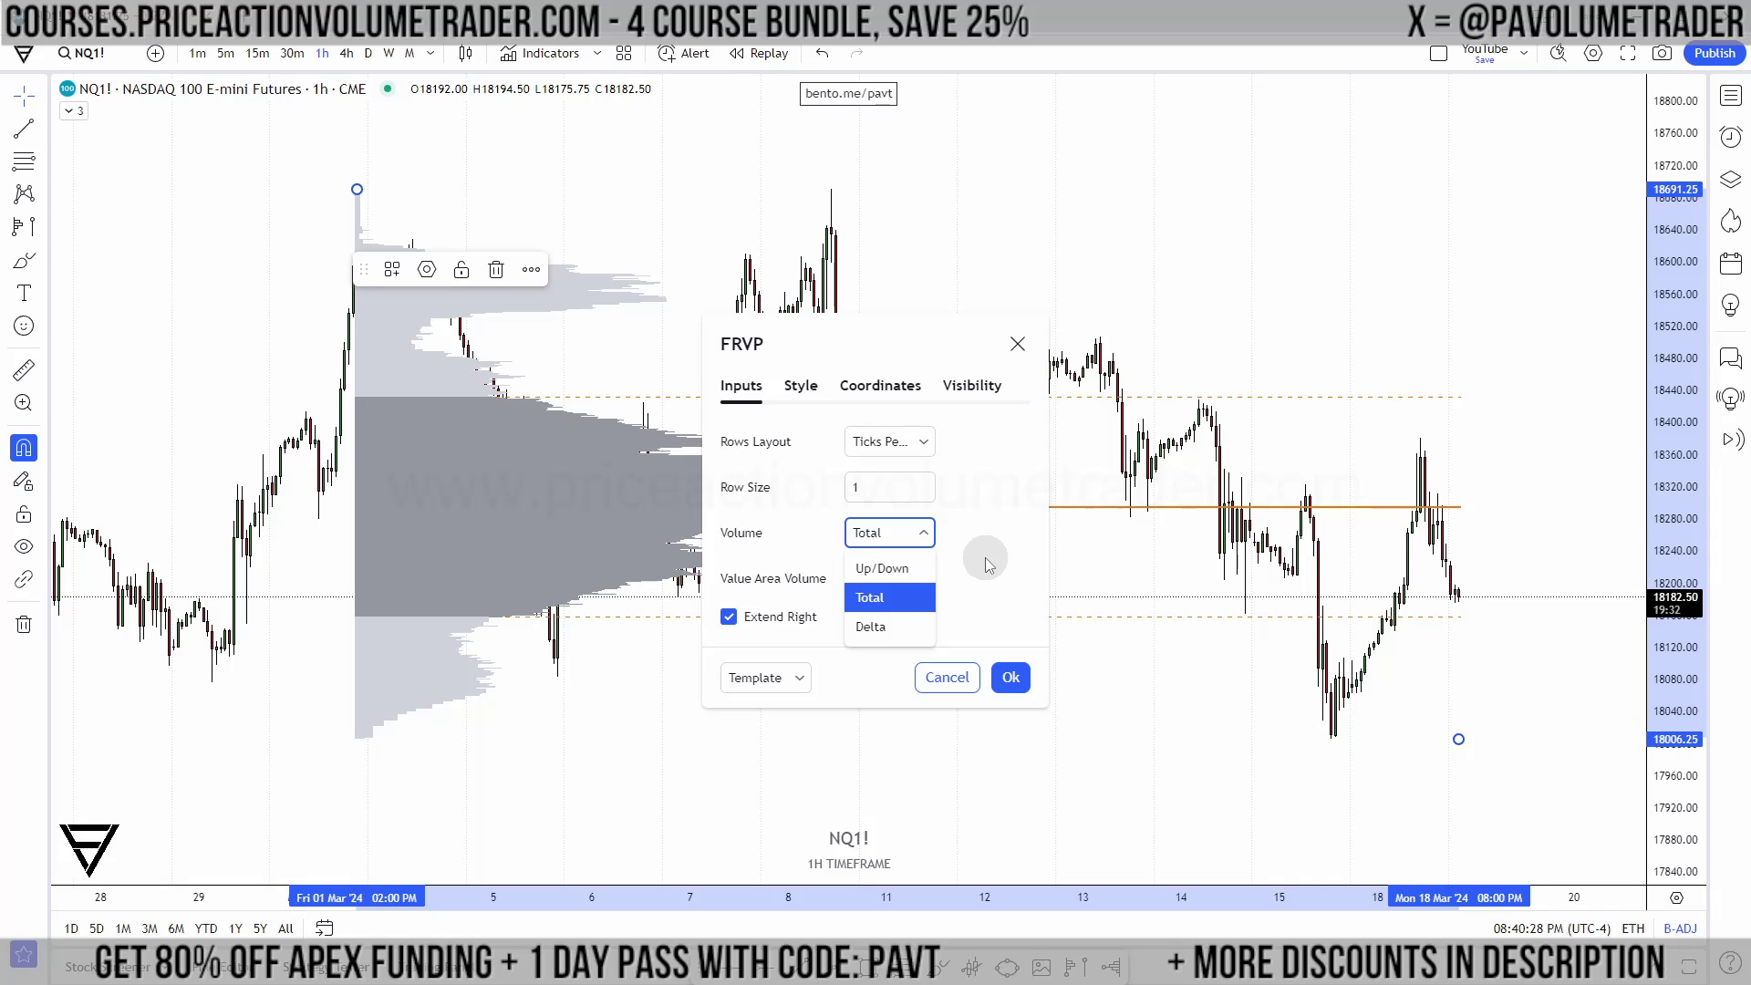
left_click(887, 604)
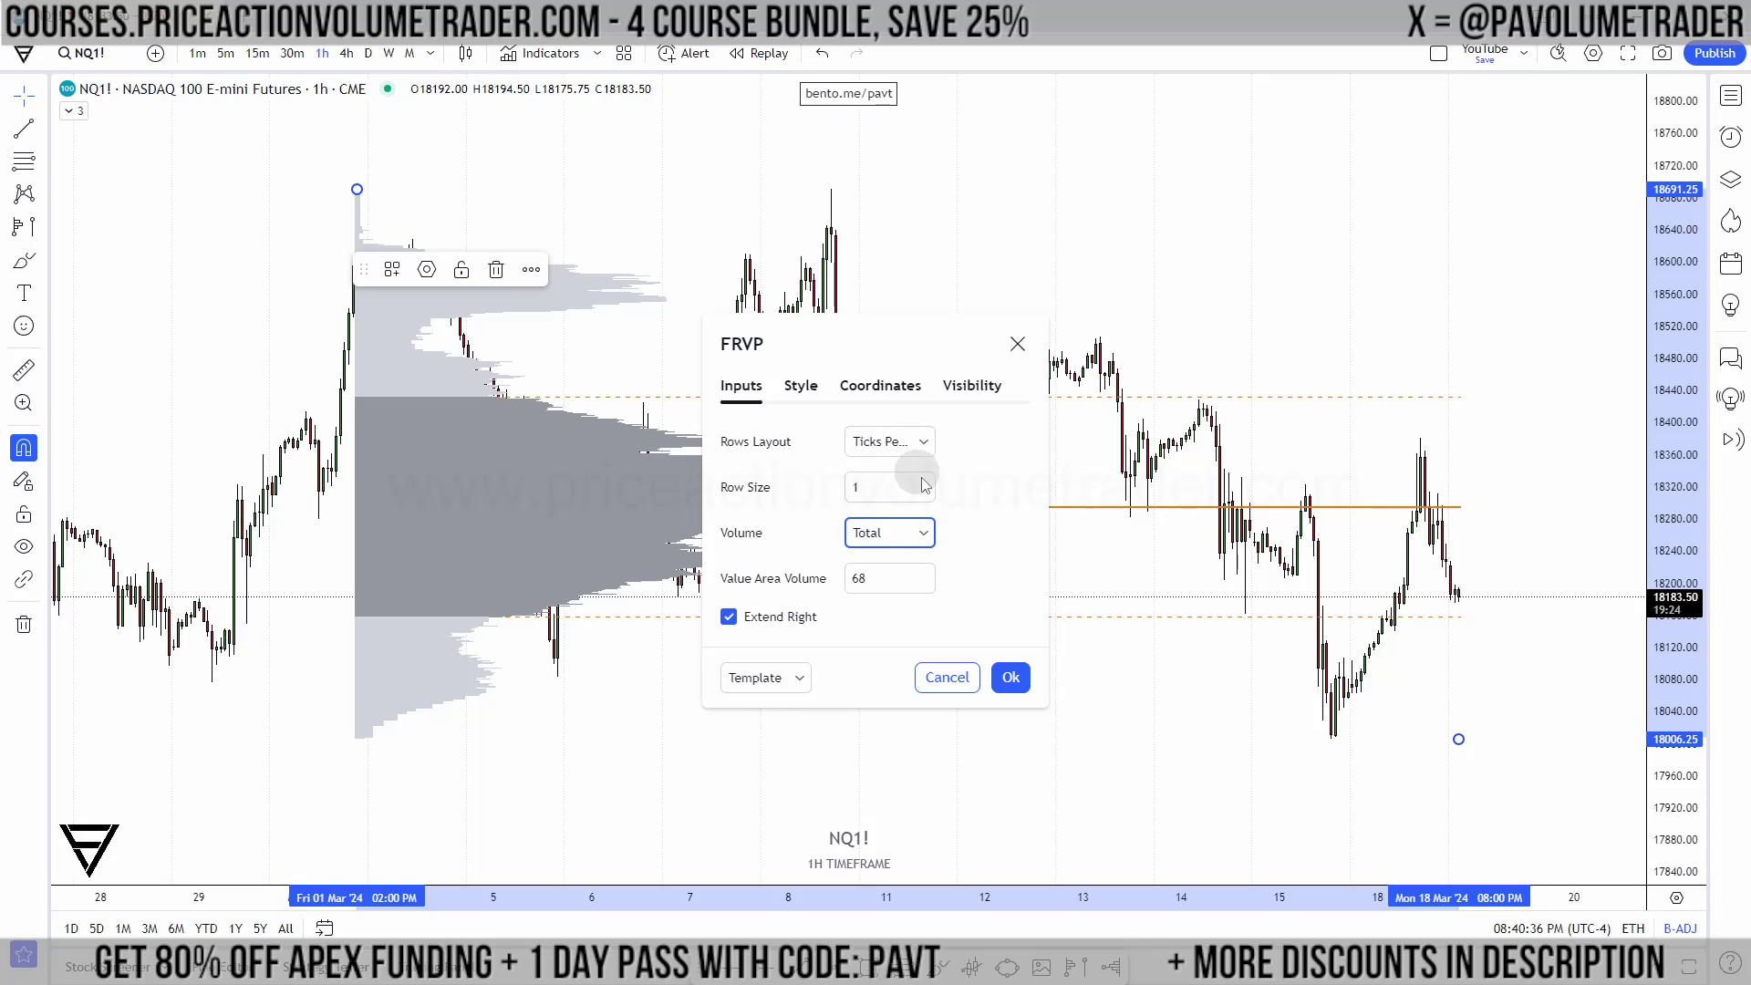
left_click(1012, 677)
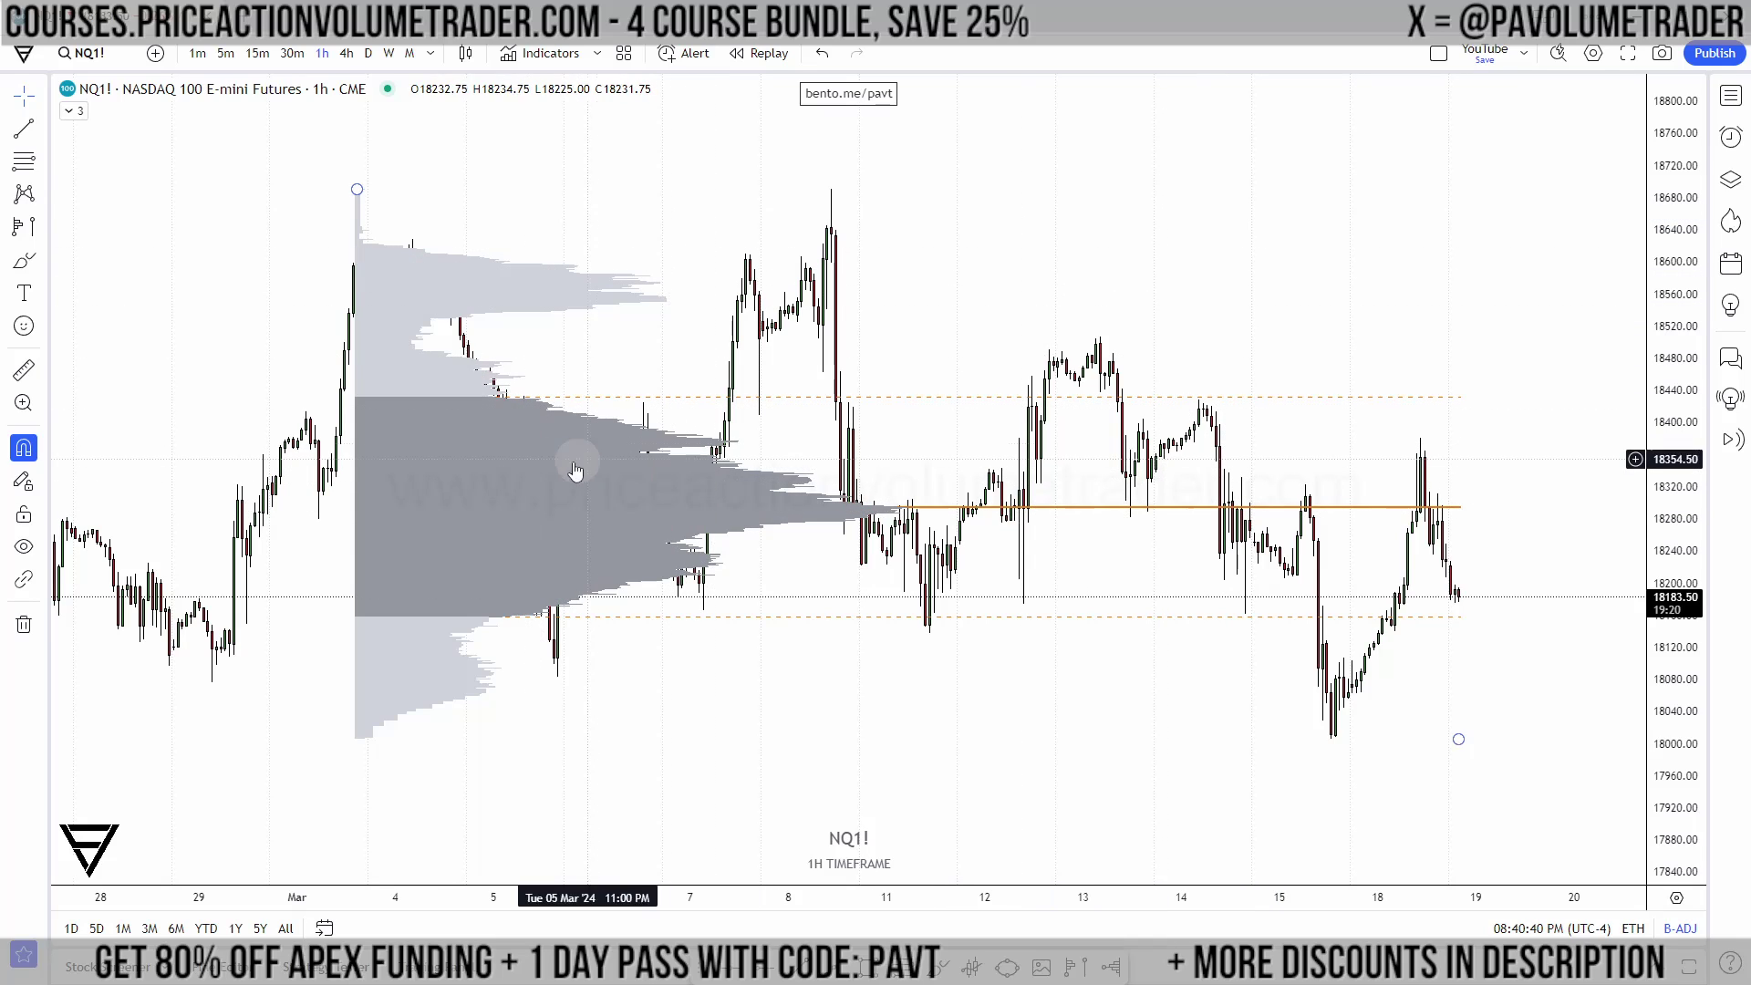
left_click_drag(1364, 313, 1373, 302)
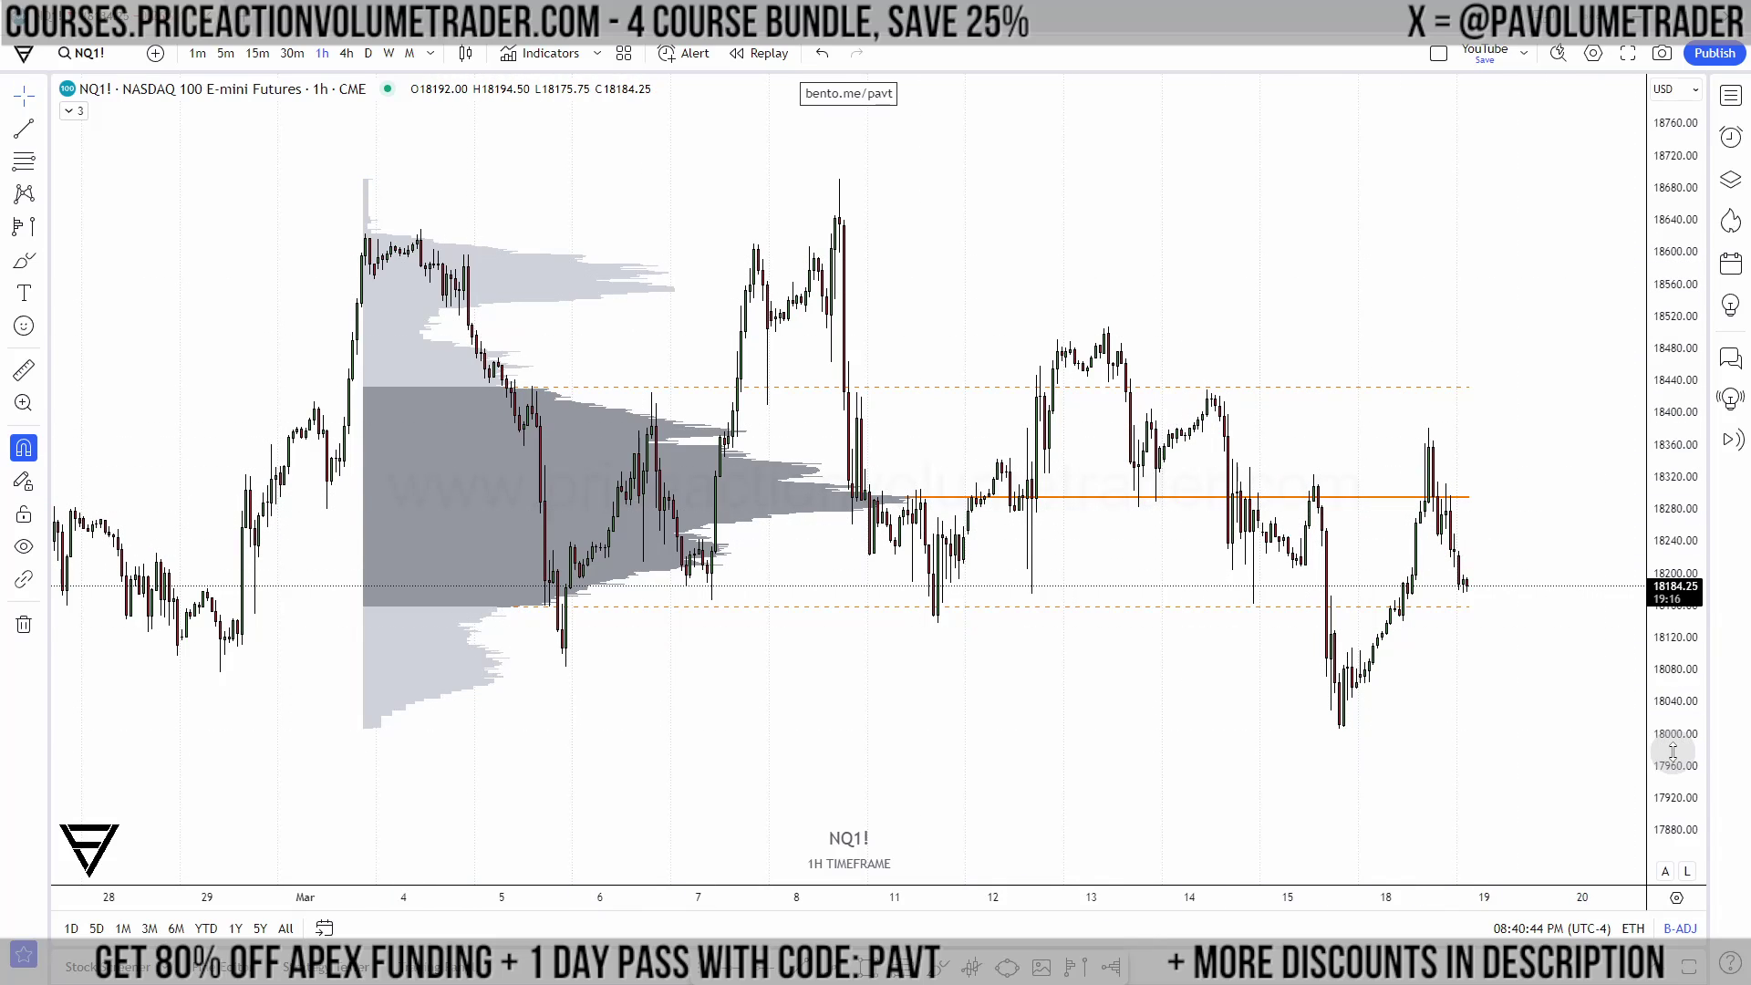
left_click_drag(1667, 748, 1669, 573)
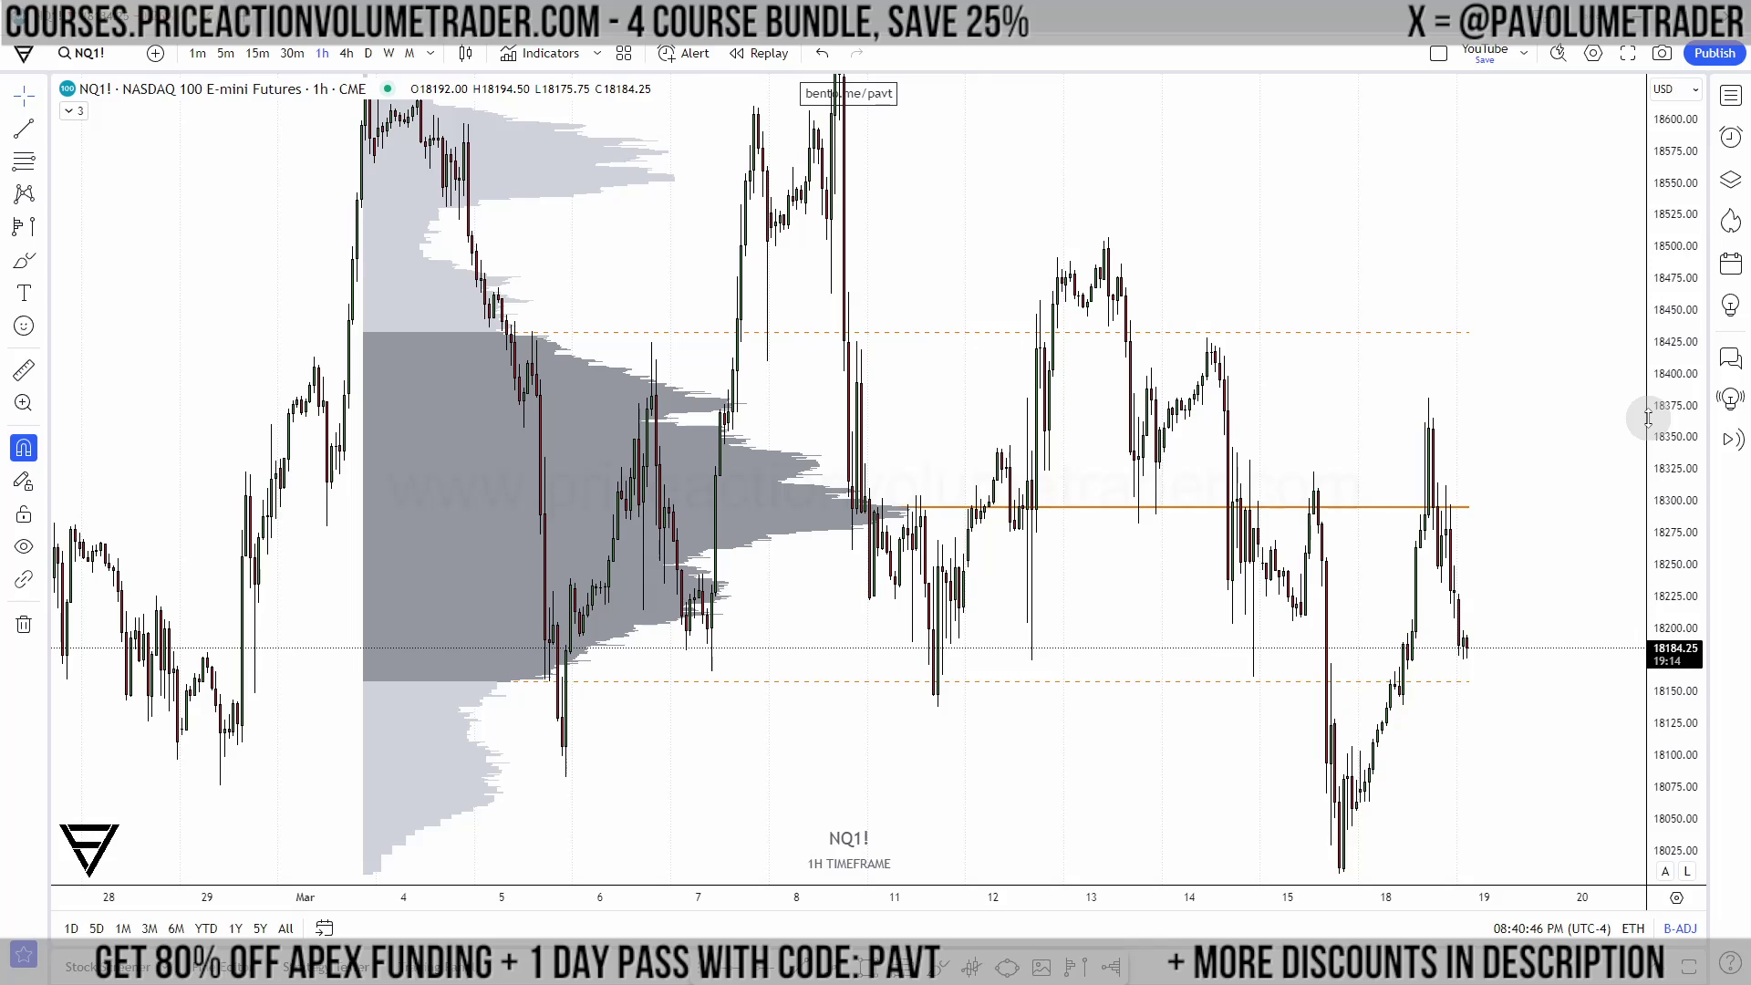
left_click_drag(1648, 418, 1707, 671)
left_click_drag(1669, 391, 1691, 701)
left_click_drag(1695, 372, 1673, 454)
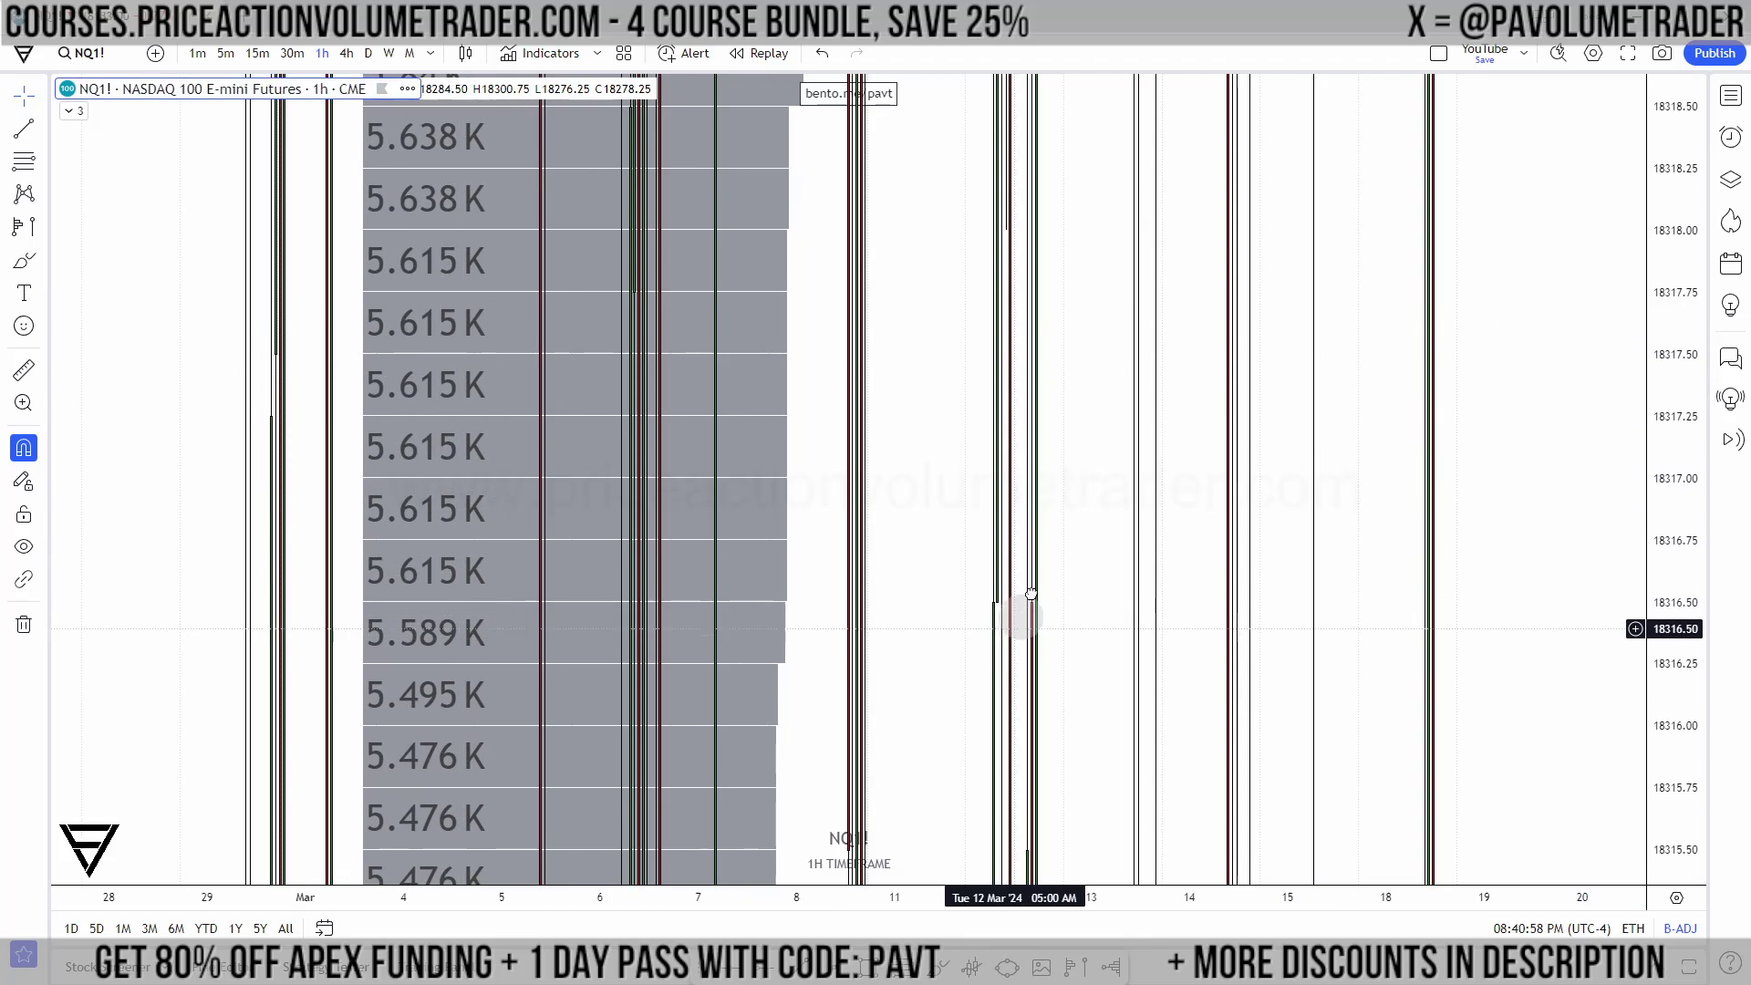
left_click_drag(1024, 614, 1130, 342)
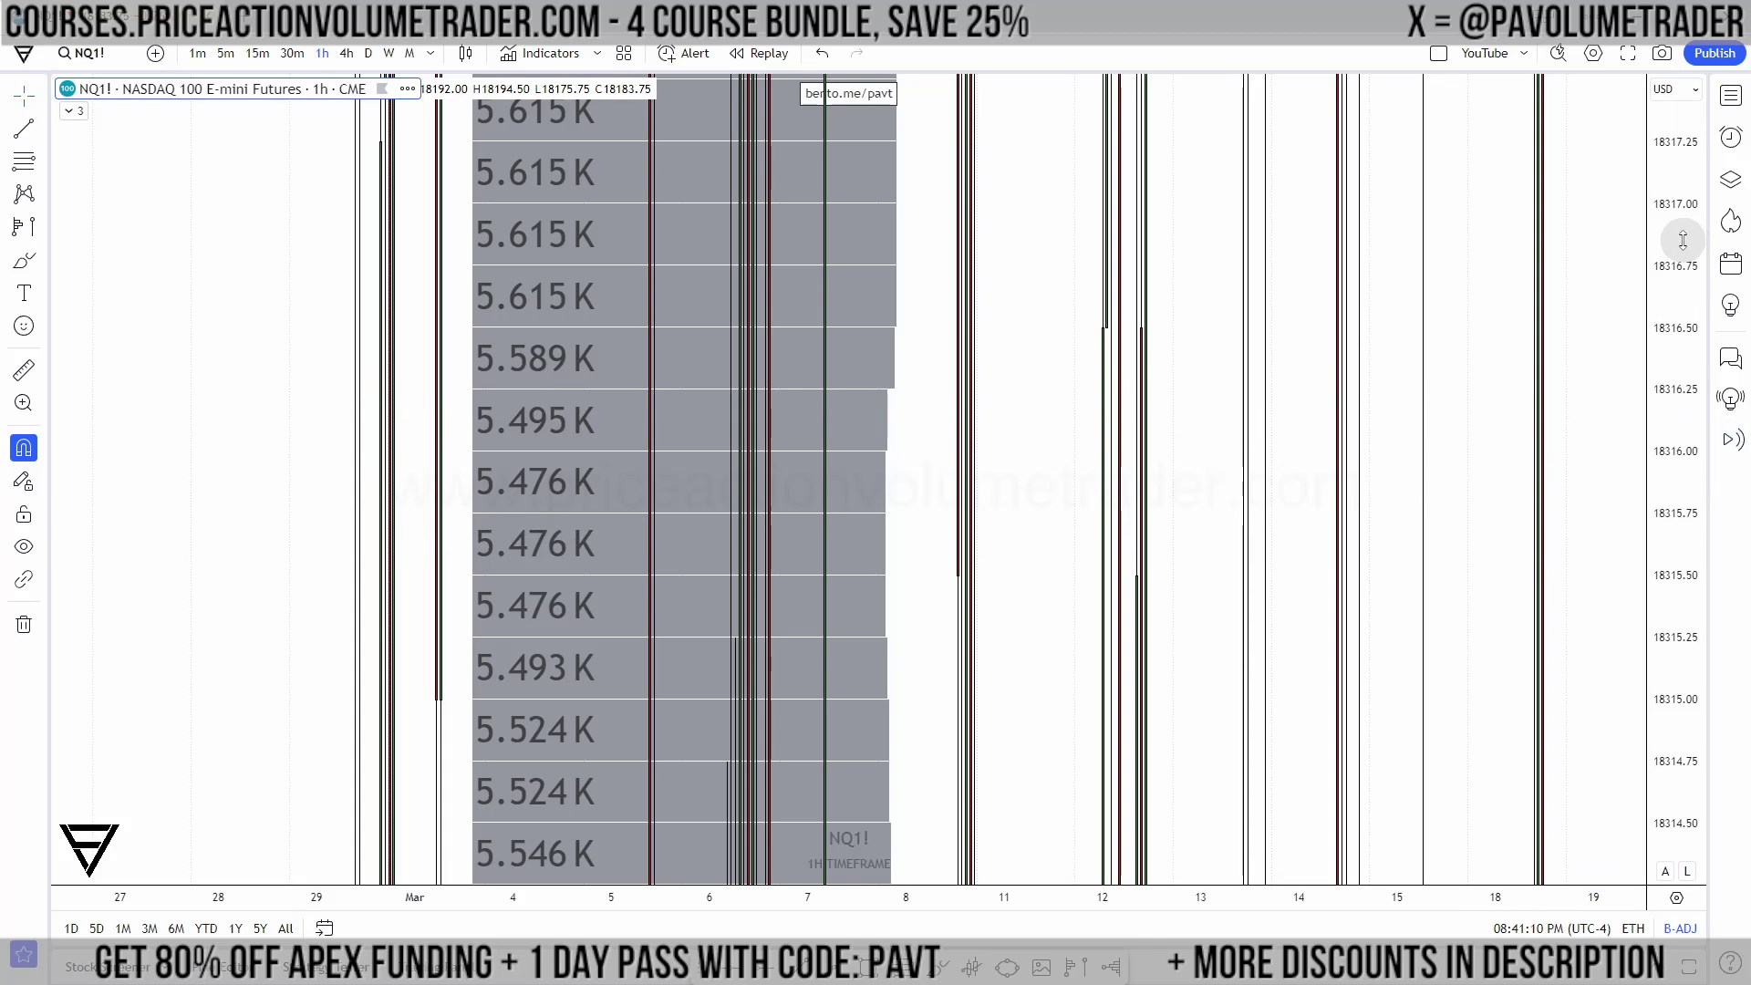
left_click_drag(1683, 240, 1672, 777)
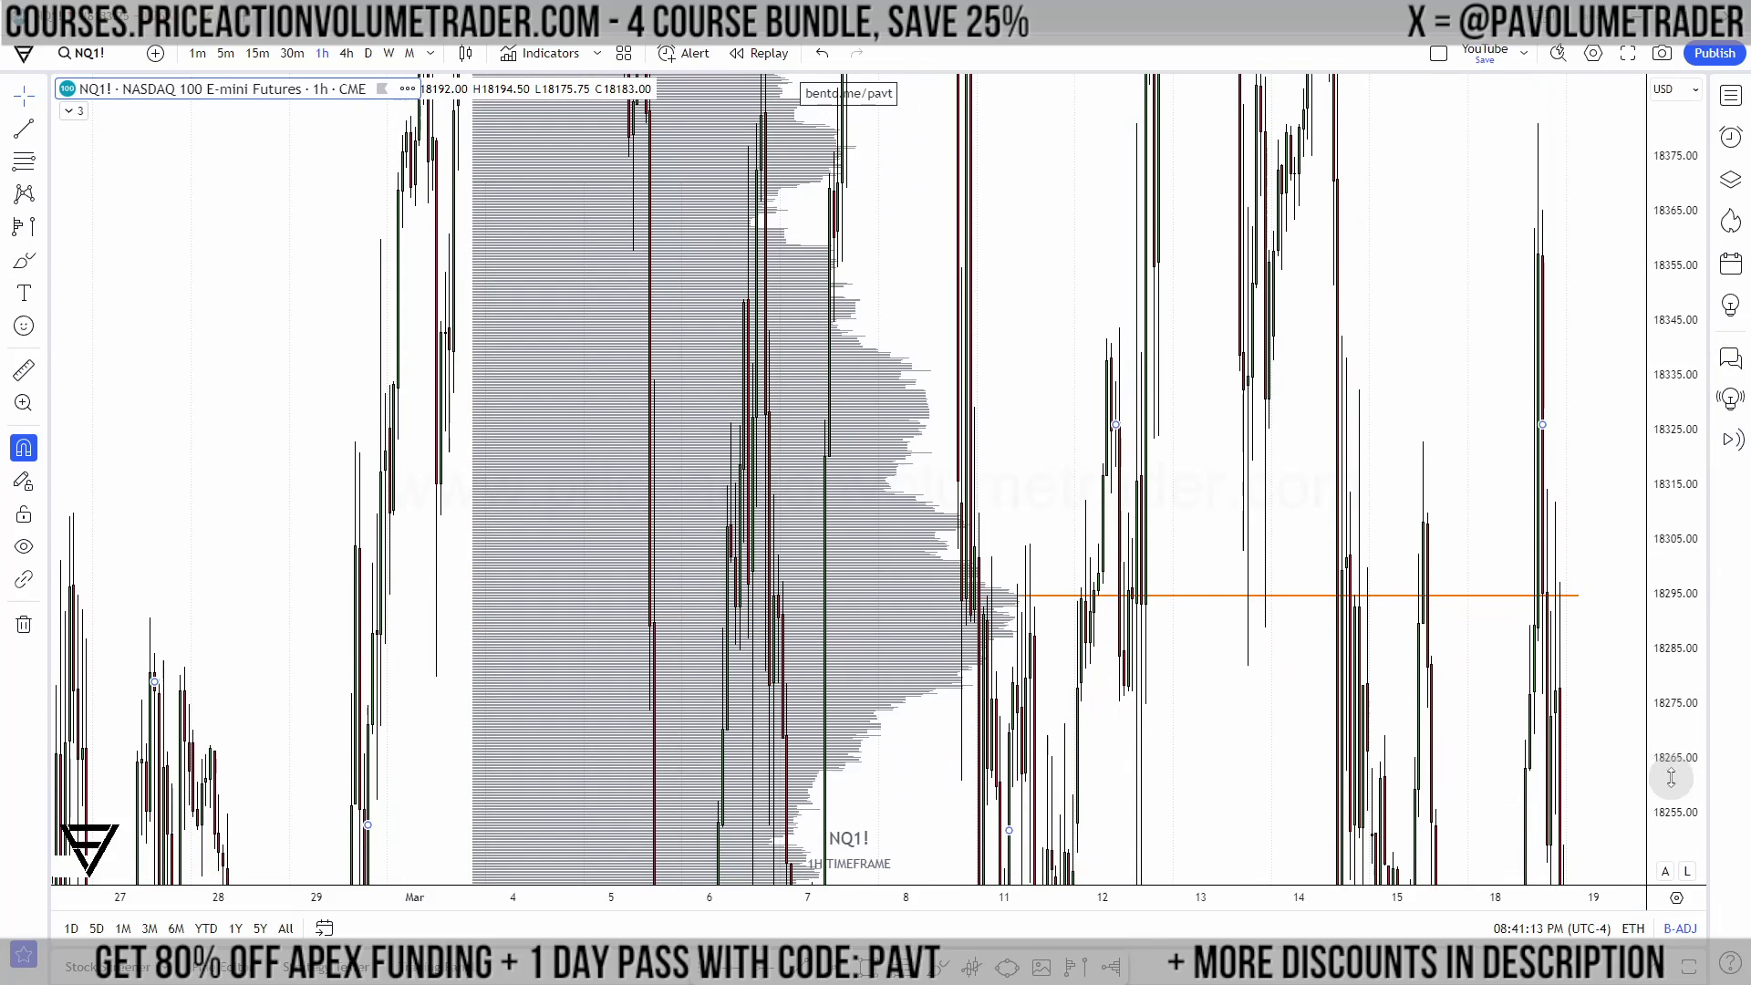
double_click(1692, 365)
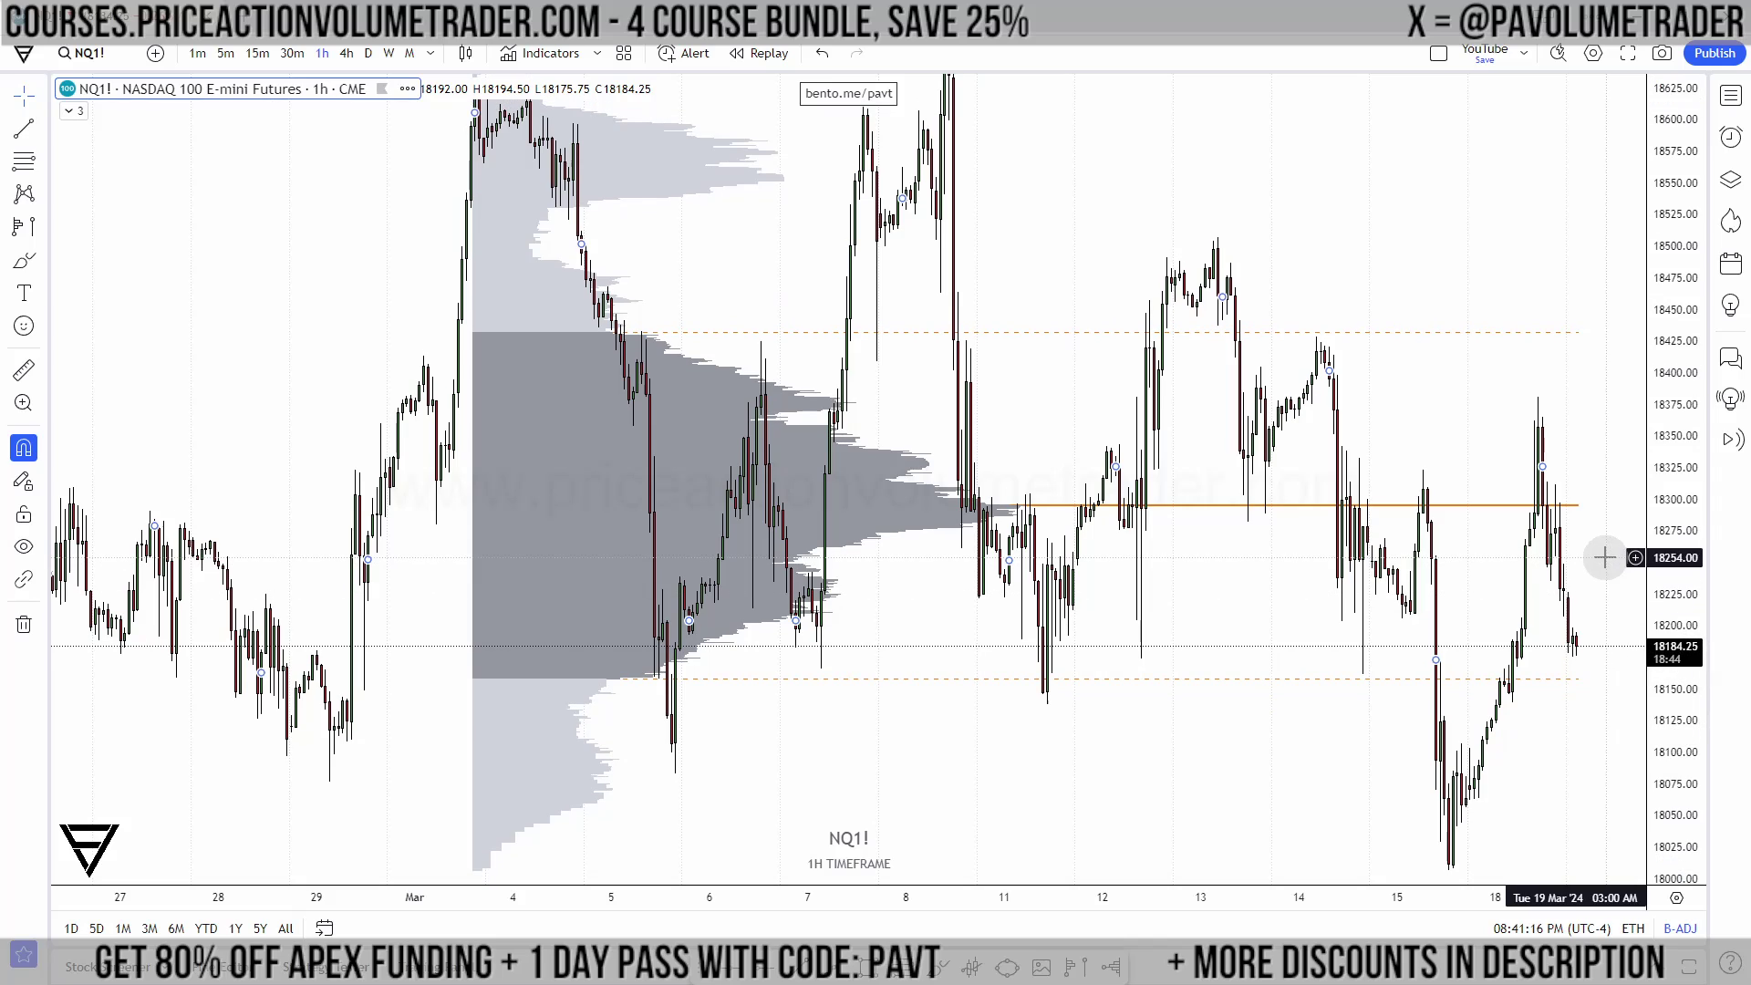
left_click_drag(1674, 363, 1687, 559)
Step: Nudge the NQ1! chart around its selected volume profile, then reopen the watchlist
left_click(1732, 96)
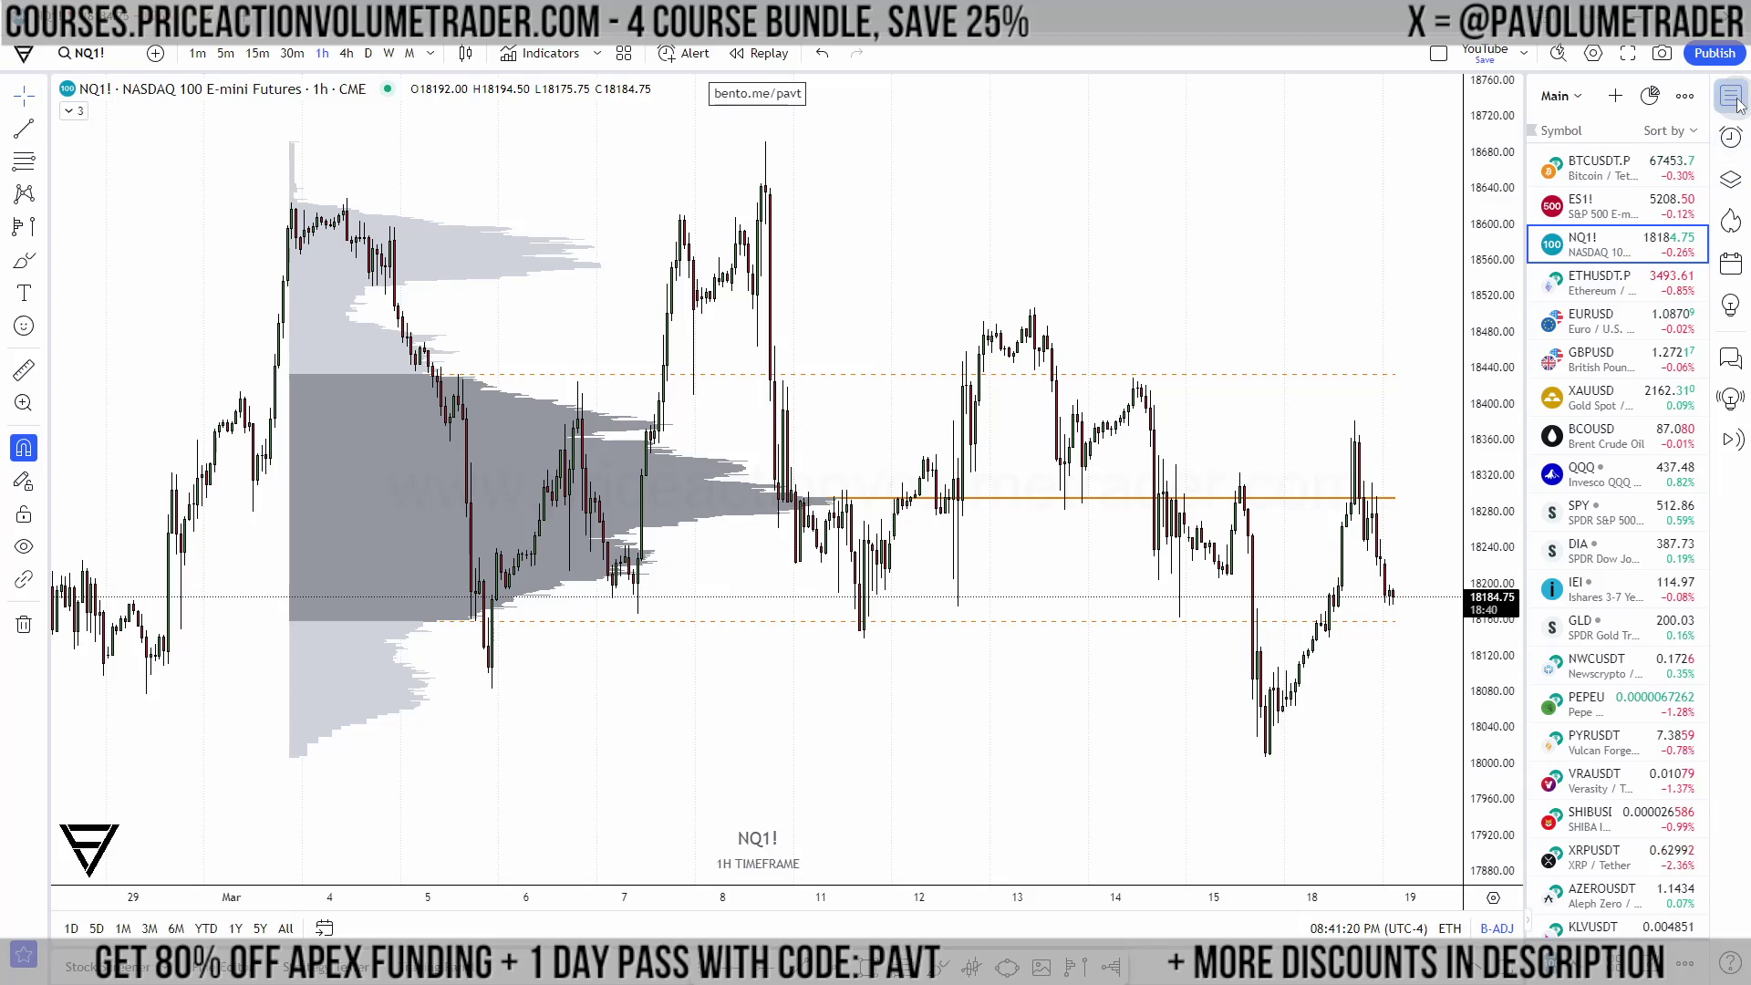
left_click(1732, 99)
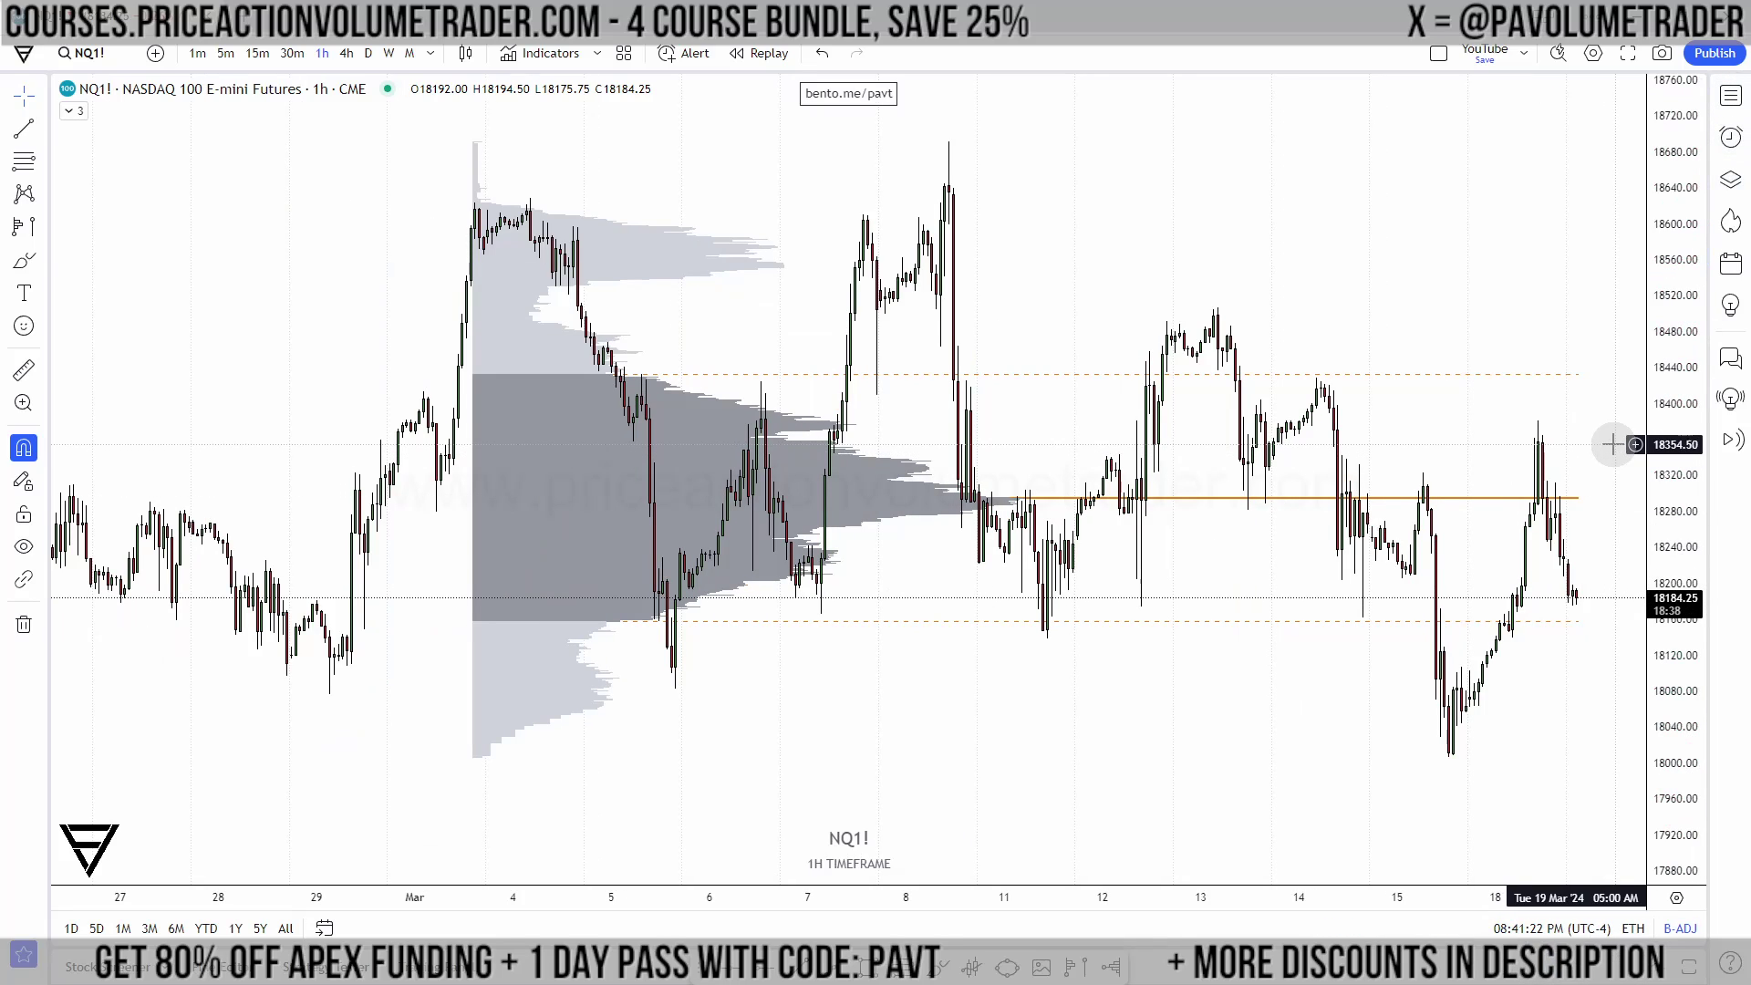
left_click_drag(1607, 446, 1601, 452)
left_click_drag(1592, 303, 1521, 297)
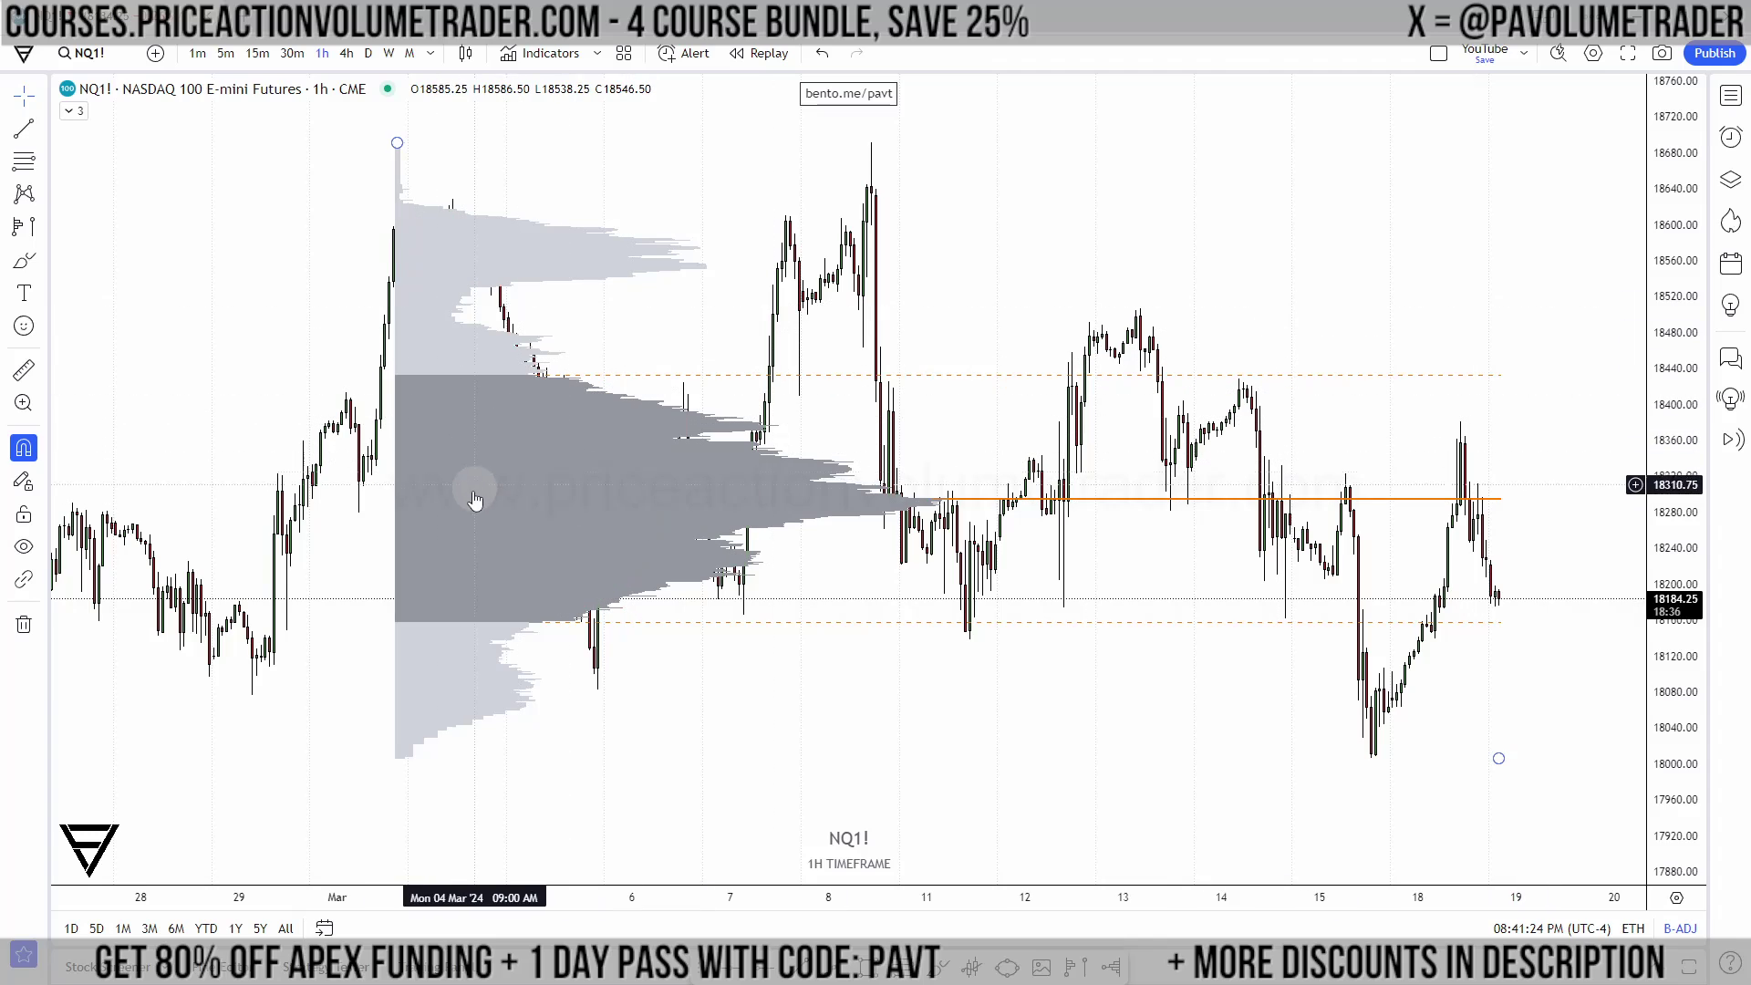
left_click(558, 481)
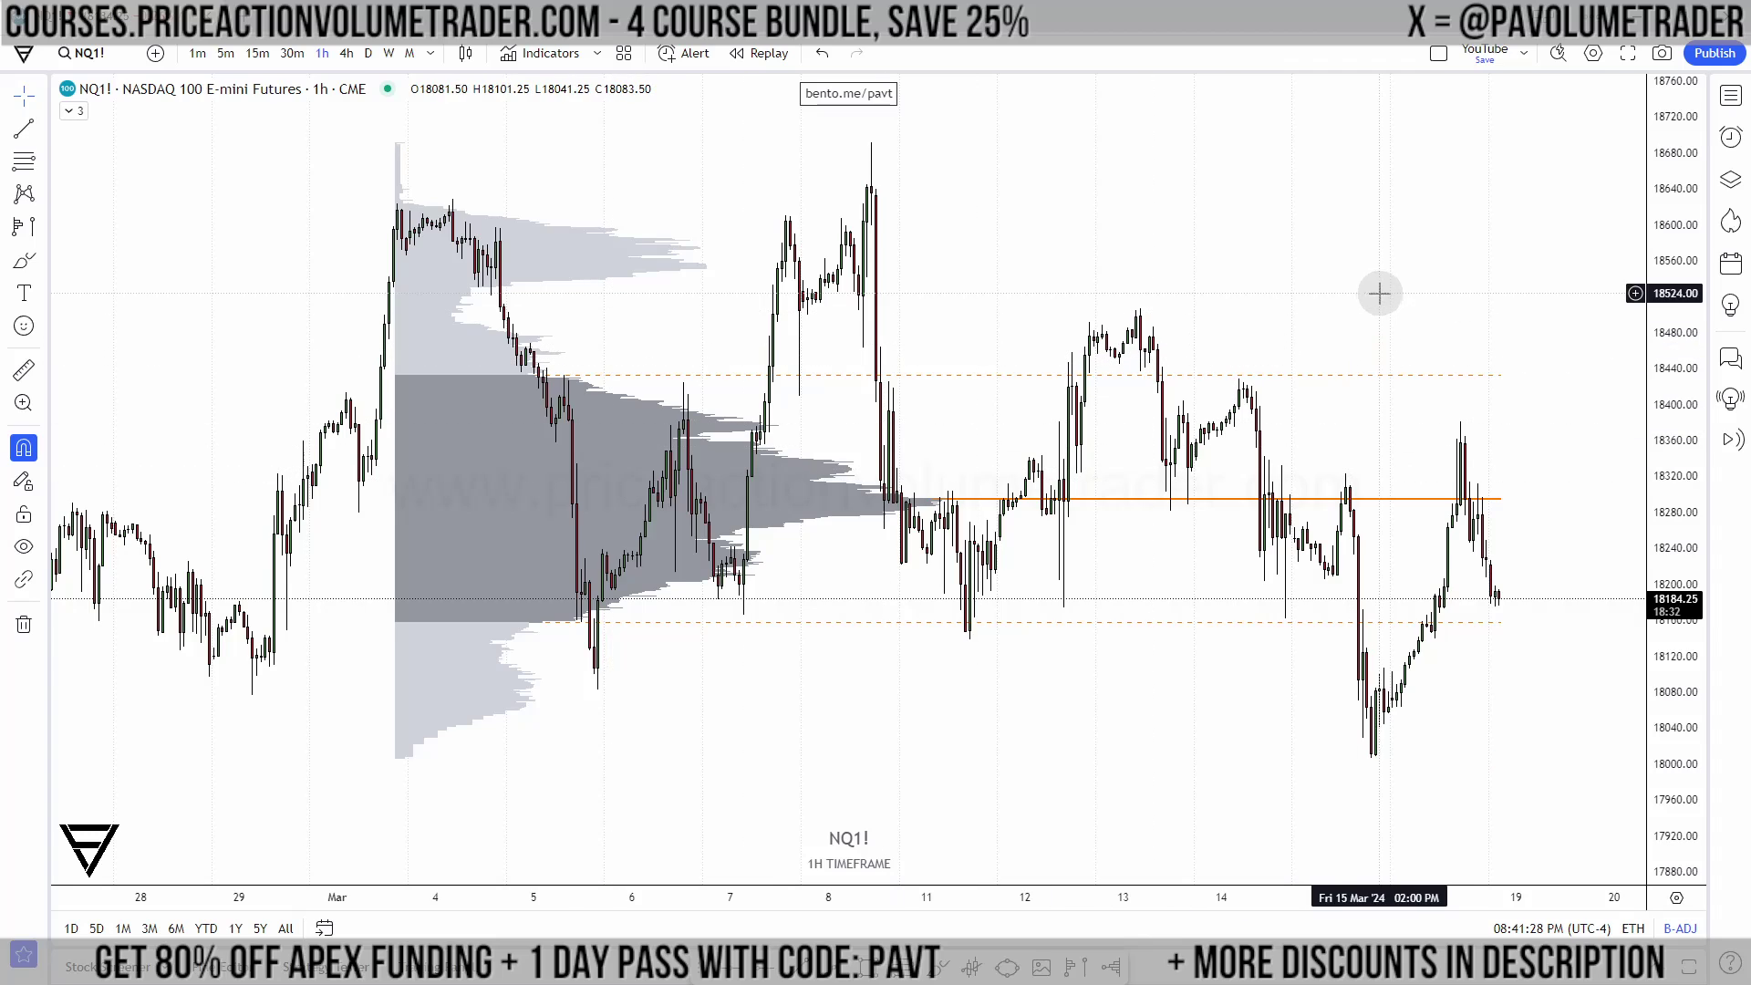
left_click_drag(1379, 293, 1383, 308)
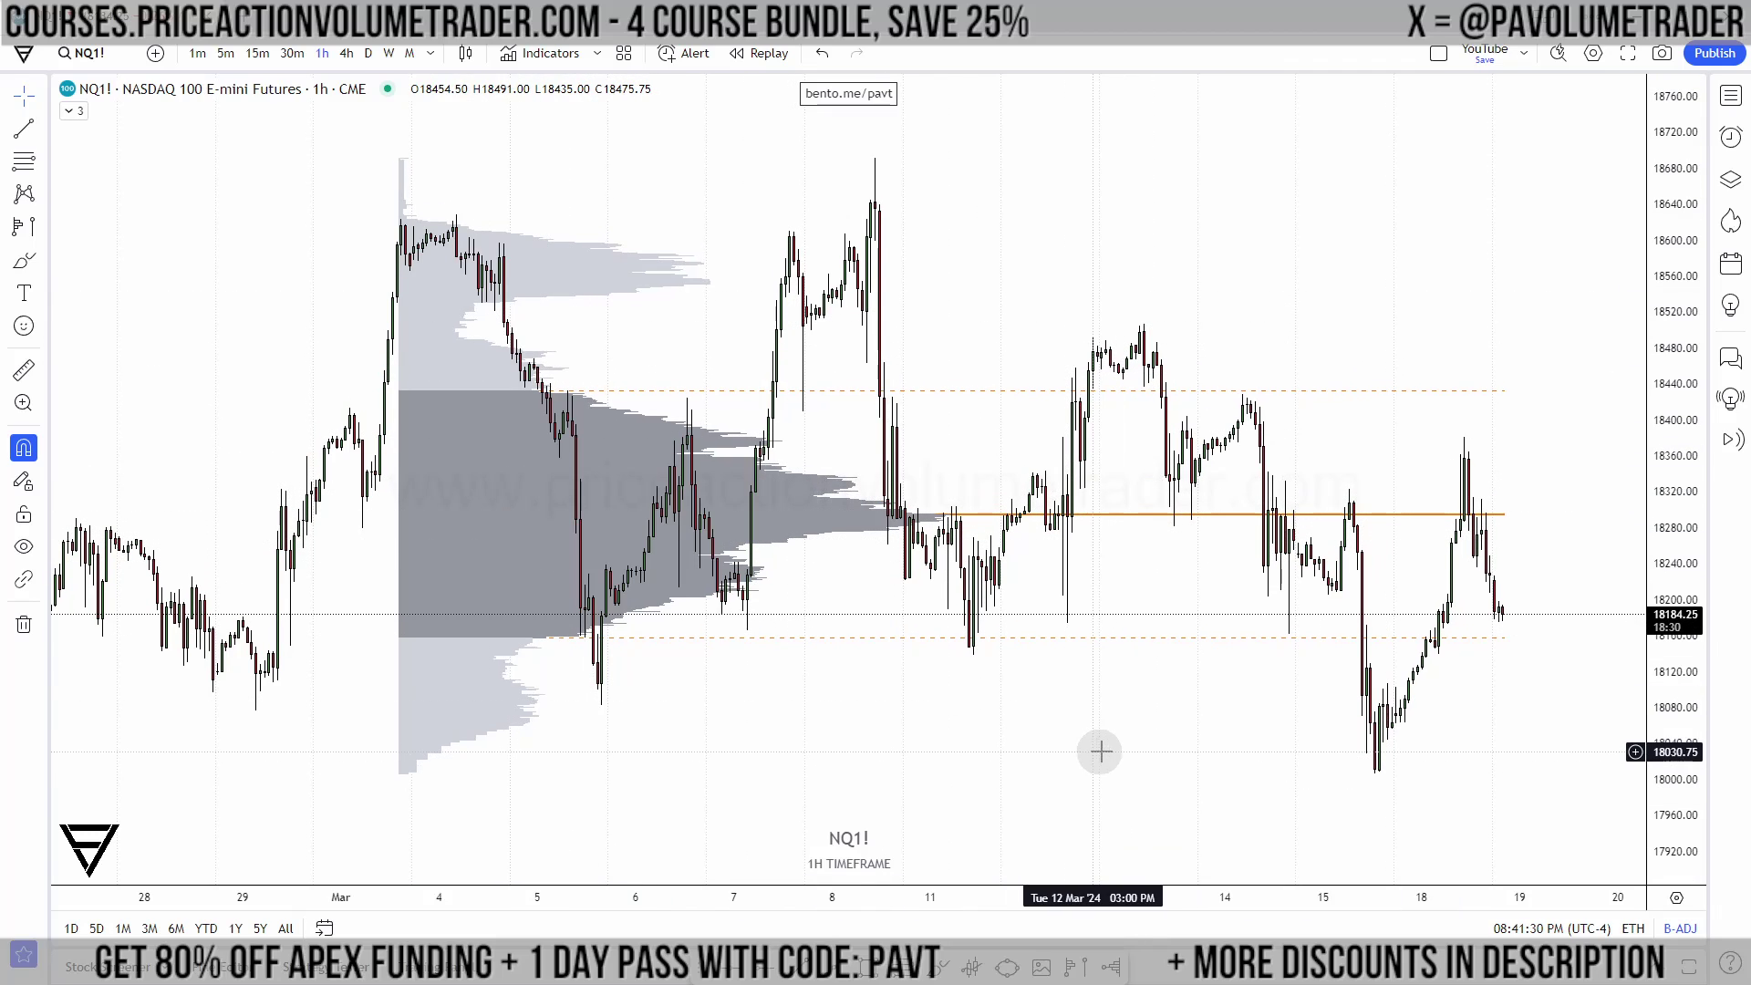
left_click_drag(1097, 747, 1082, 754)
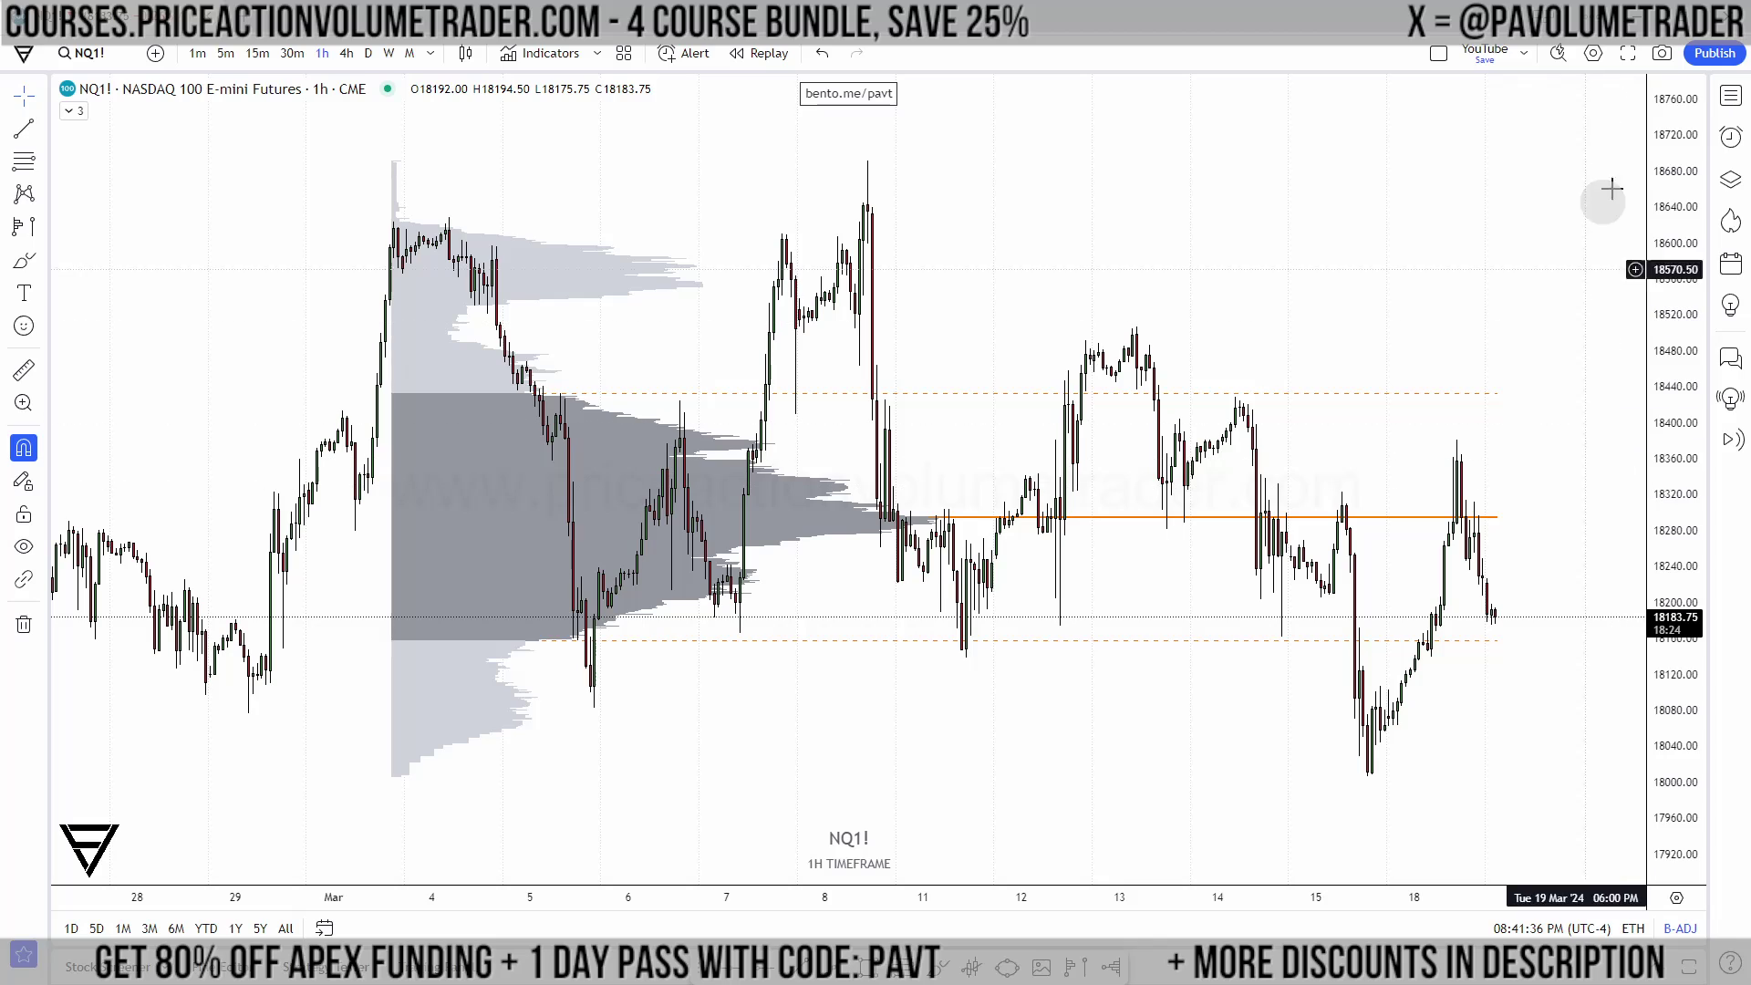
left_click(1731, 98)
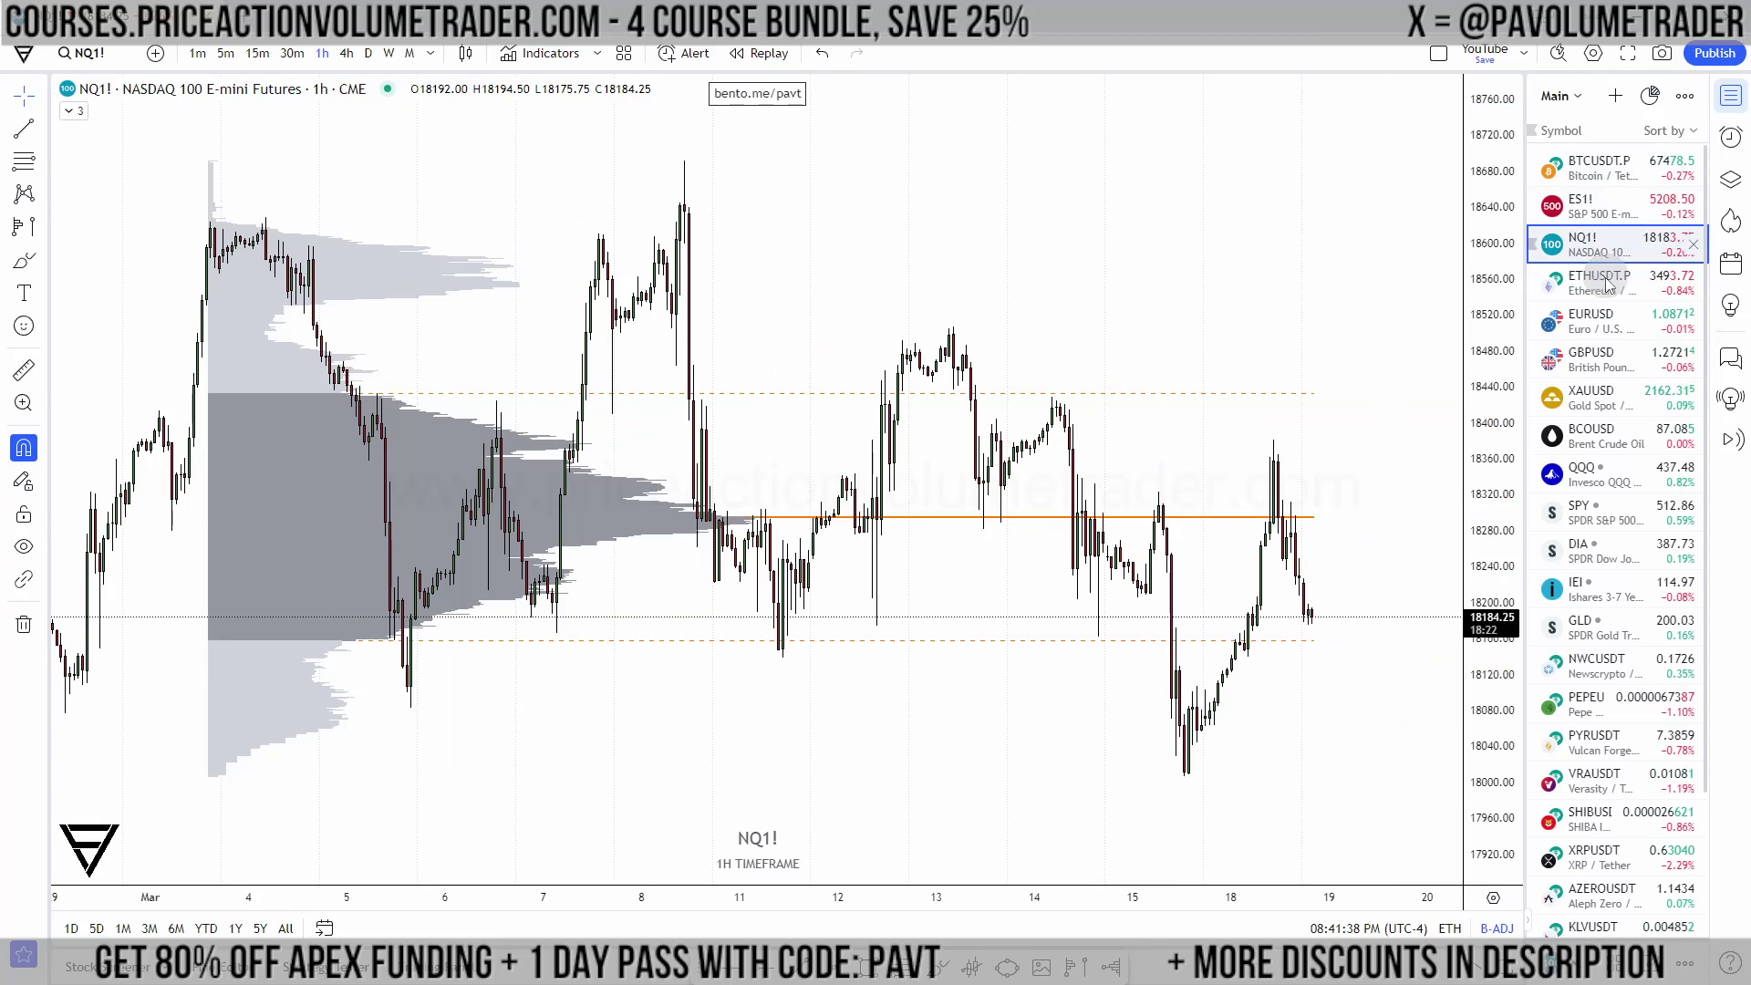
Step: Switch the chart to BTCUSDT.P, close the watchlist and dismiss the bitcoin news popup
left_click(1597, 168)
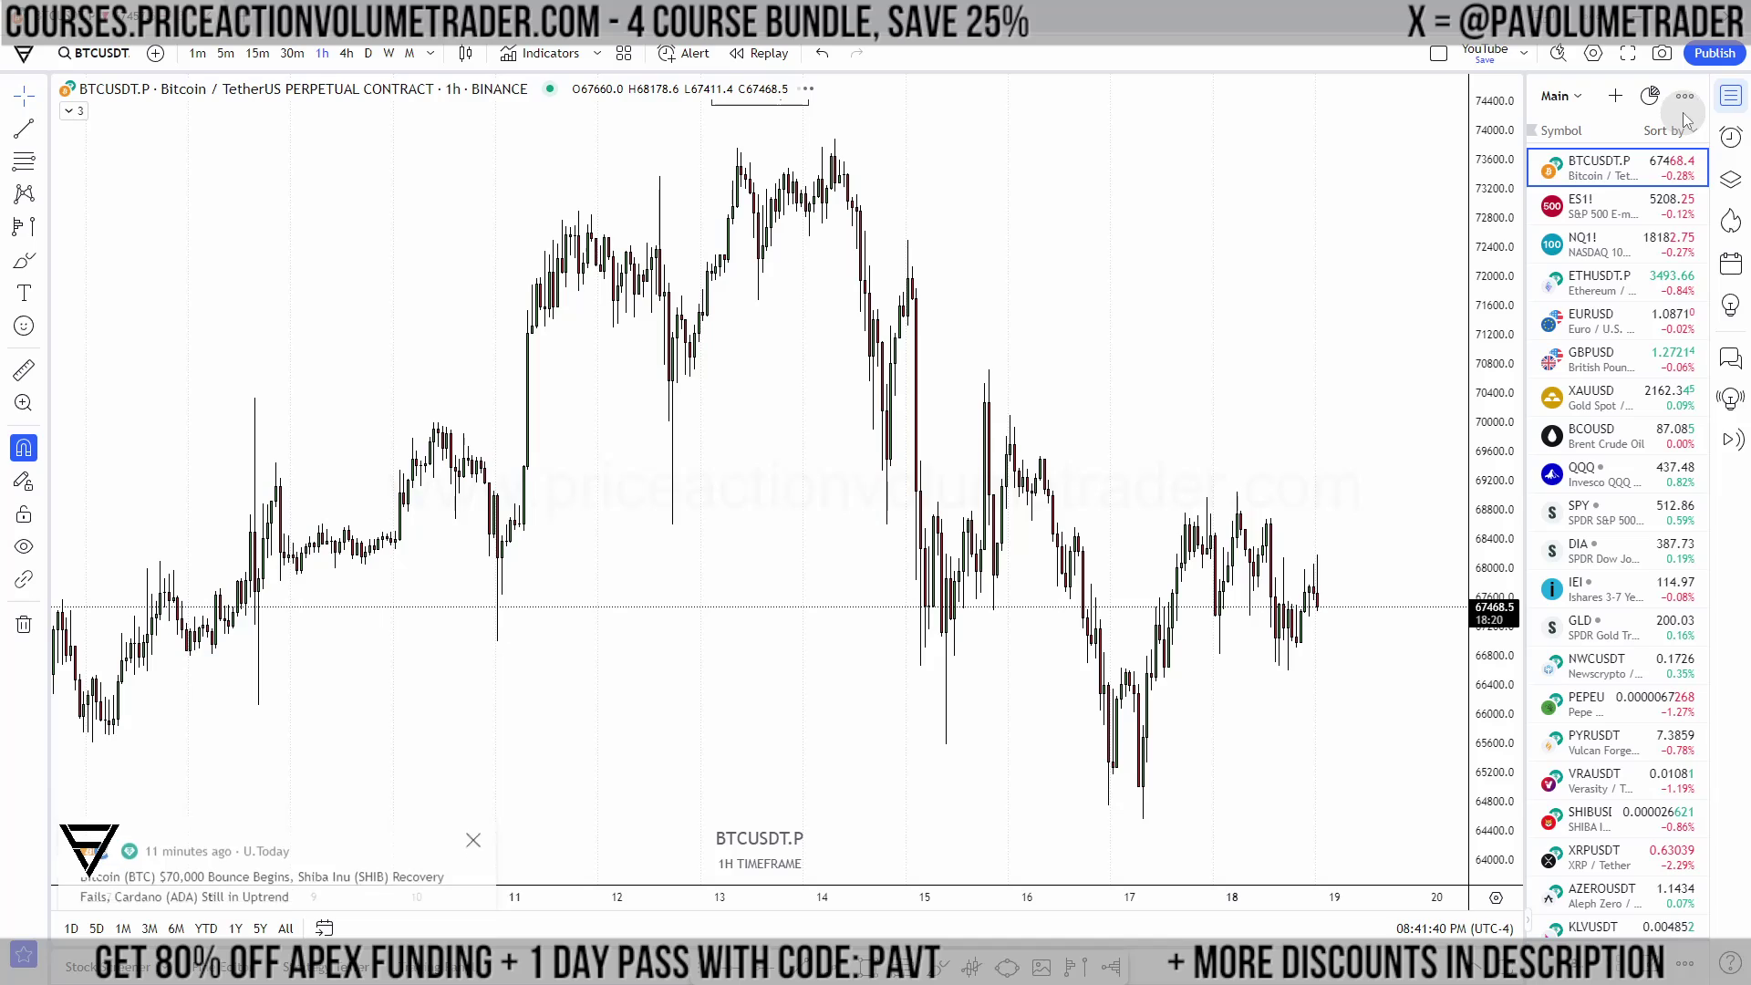
left_click(1731, 95)
left_click_drag(1671, 220, 1673, 328)
left_click_drag(1565, 335, 1524, 340)
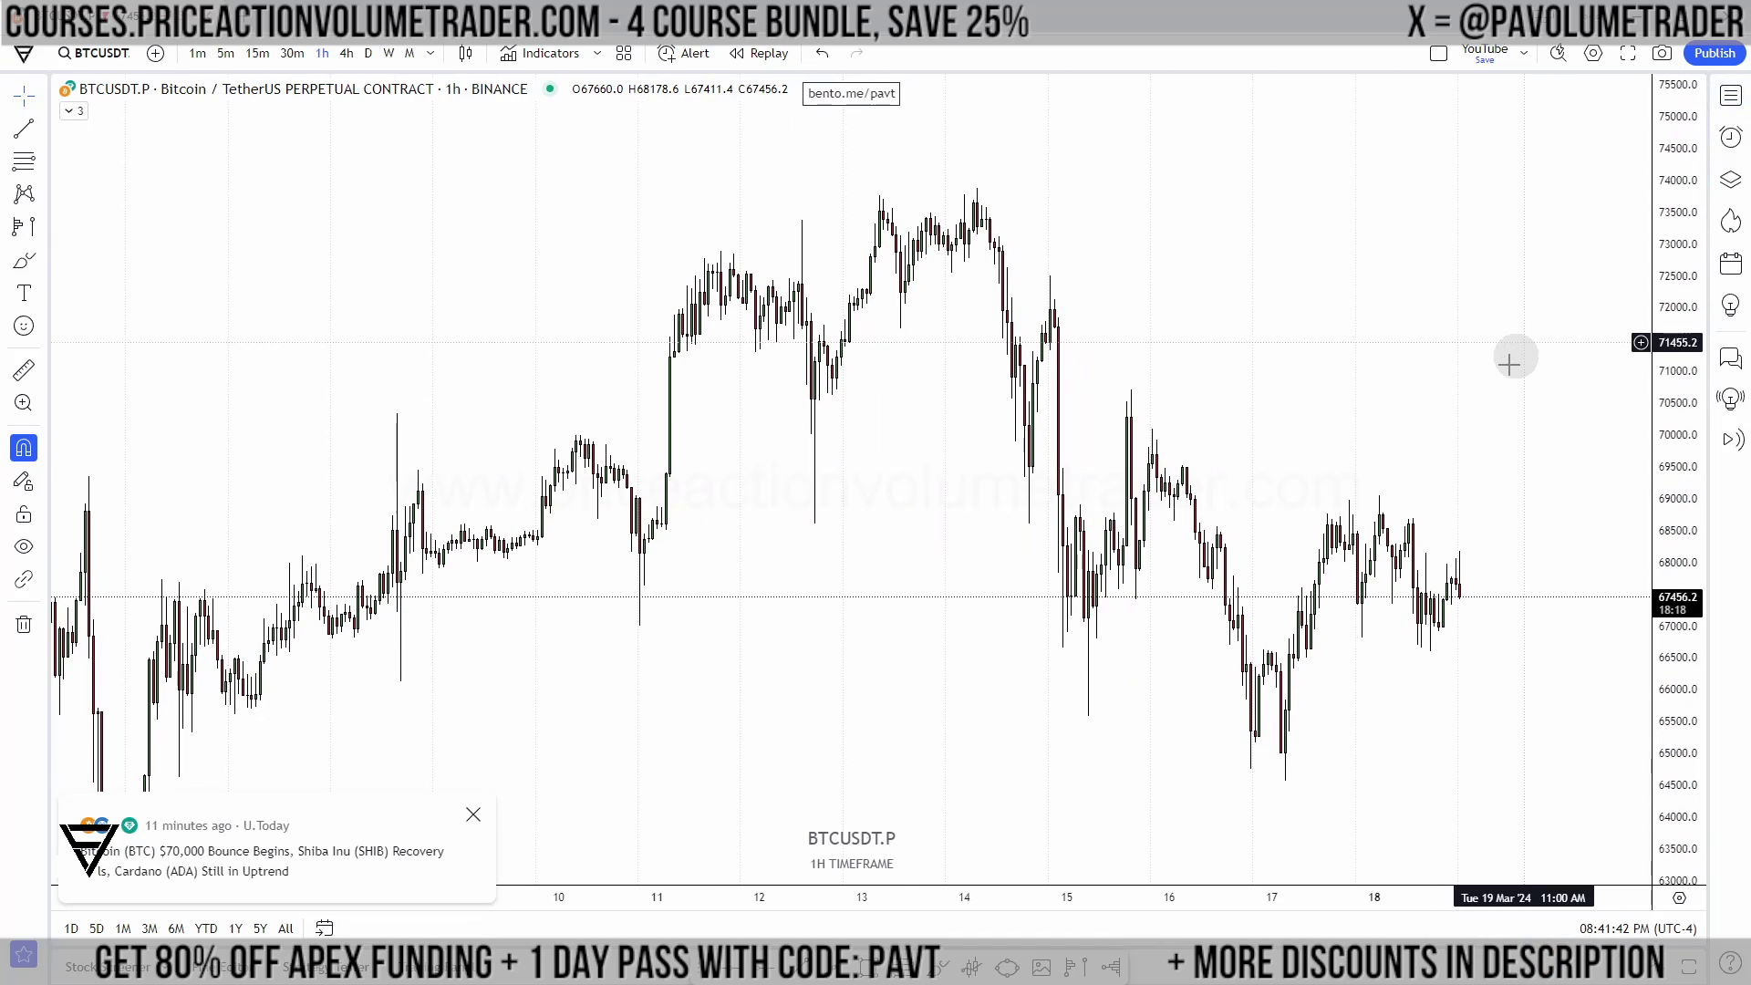
left_click(474, 815)
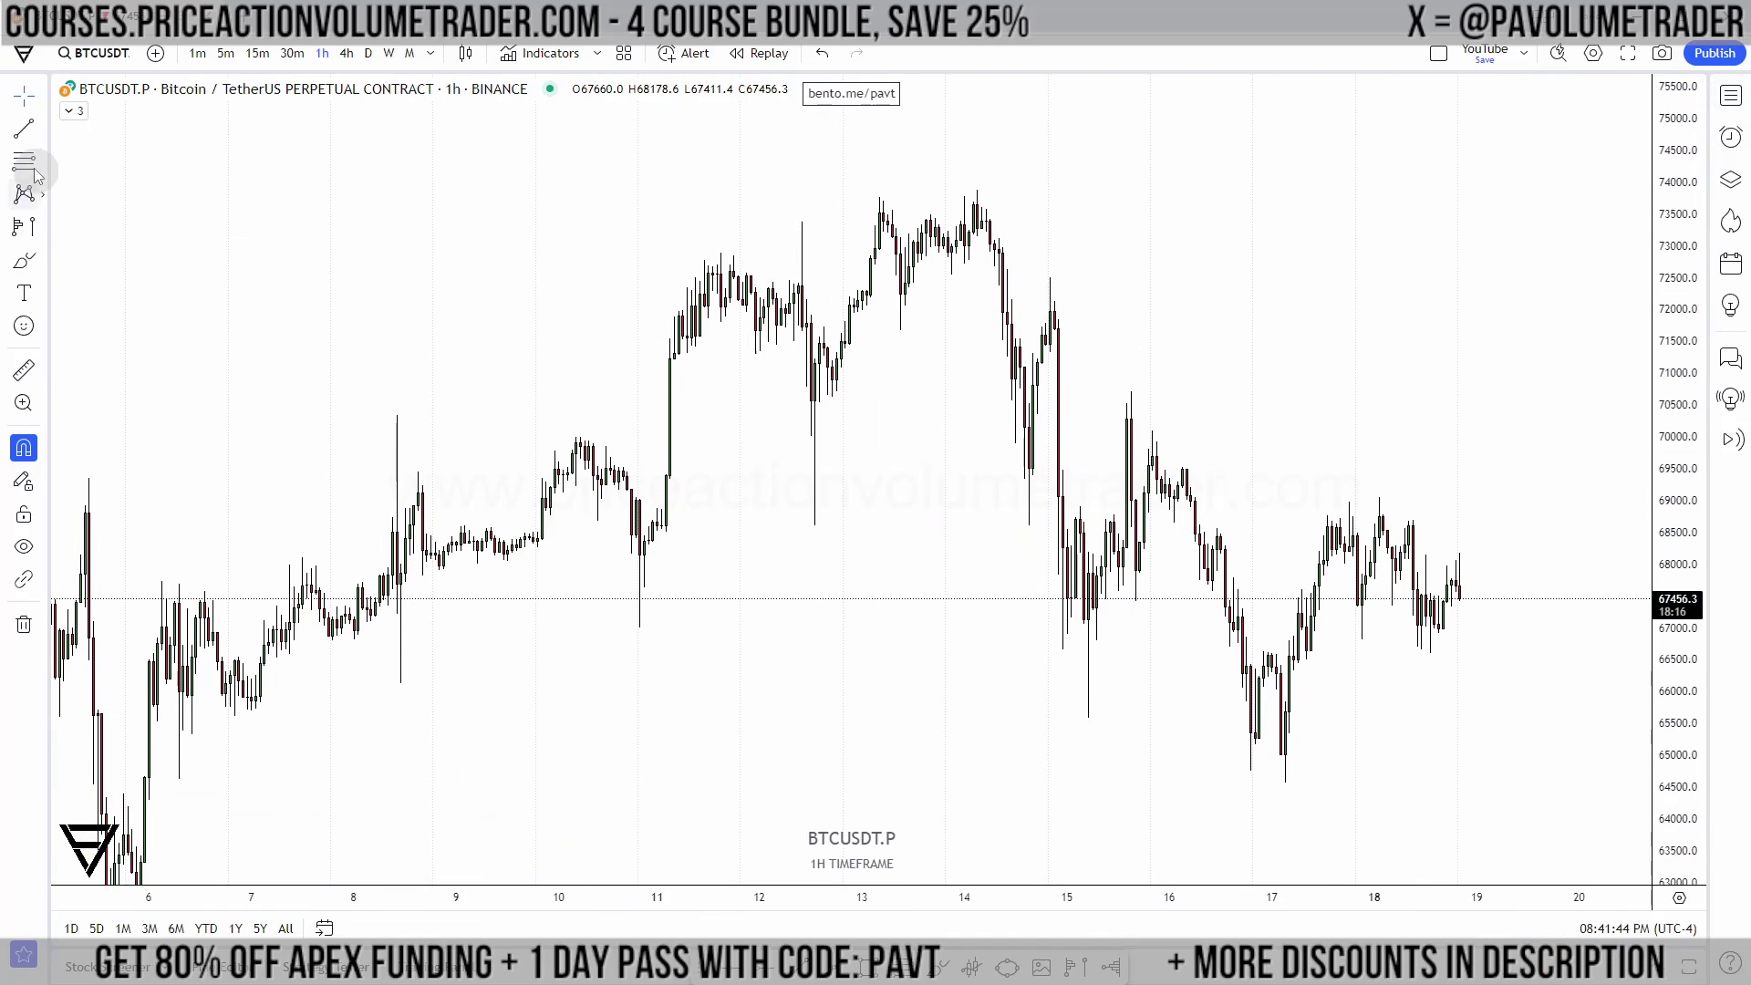
Step: Draw a Fixed Range Volume Profile across about two weeks of March bars and reframe it
left_click(43, 230)
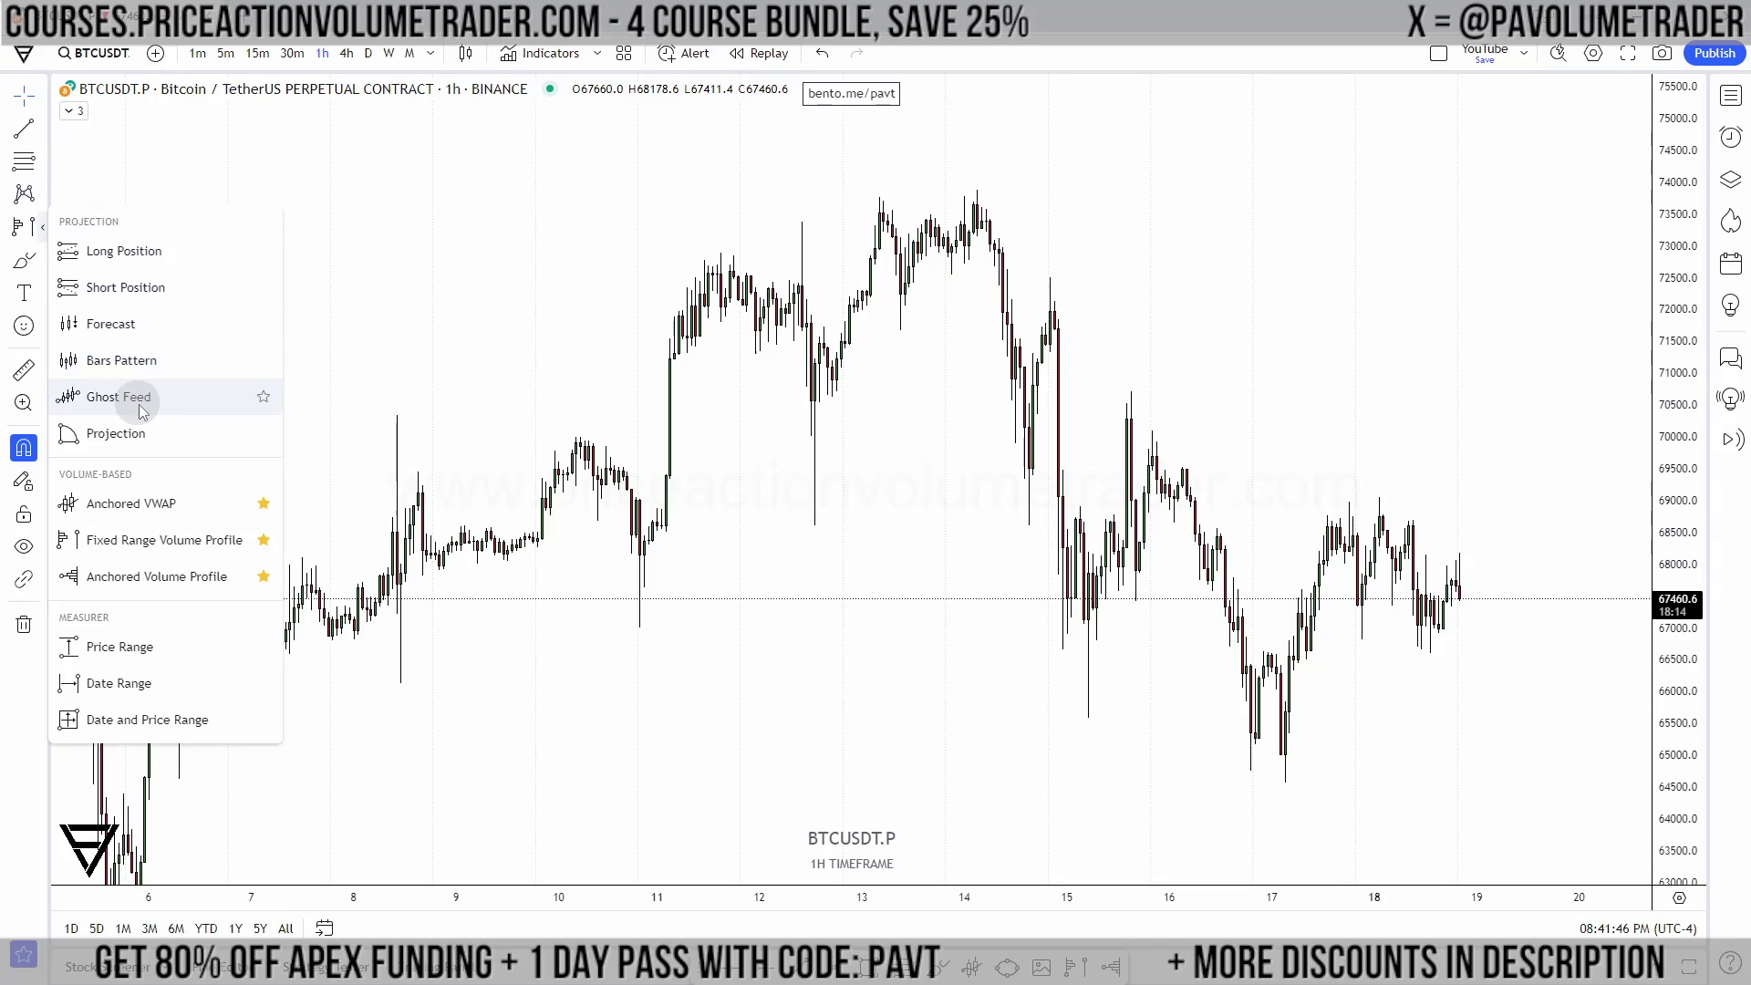
left_click(165, 542)
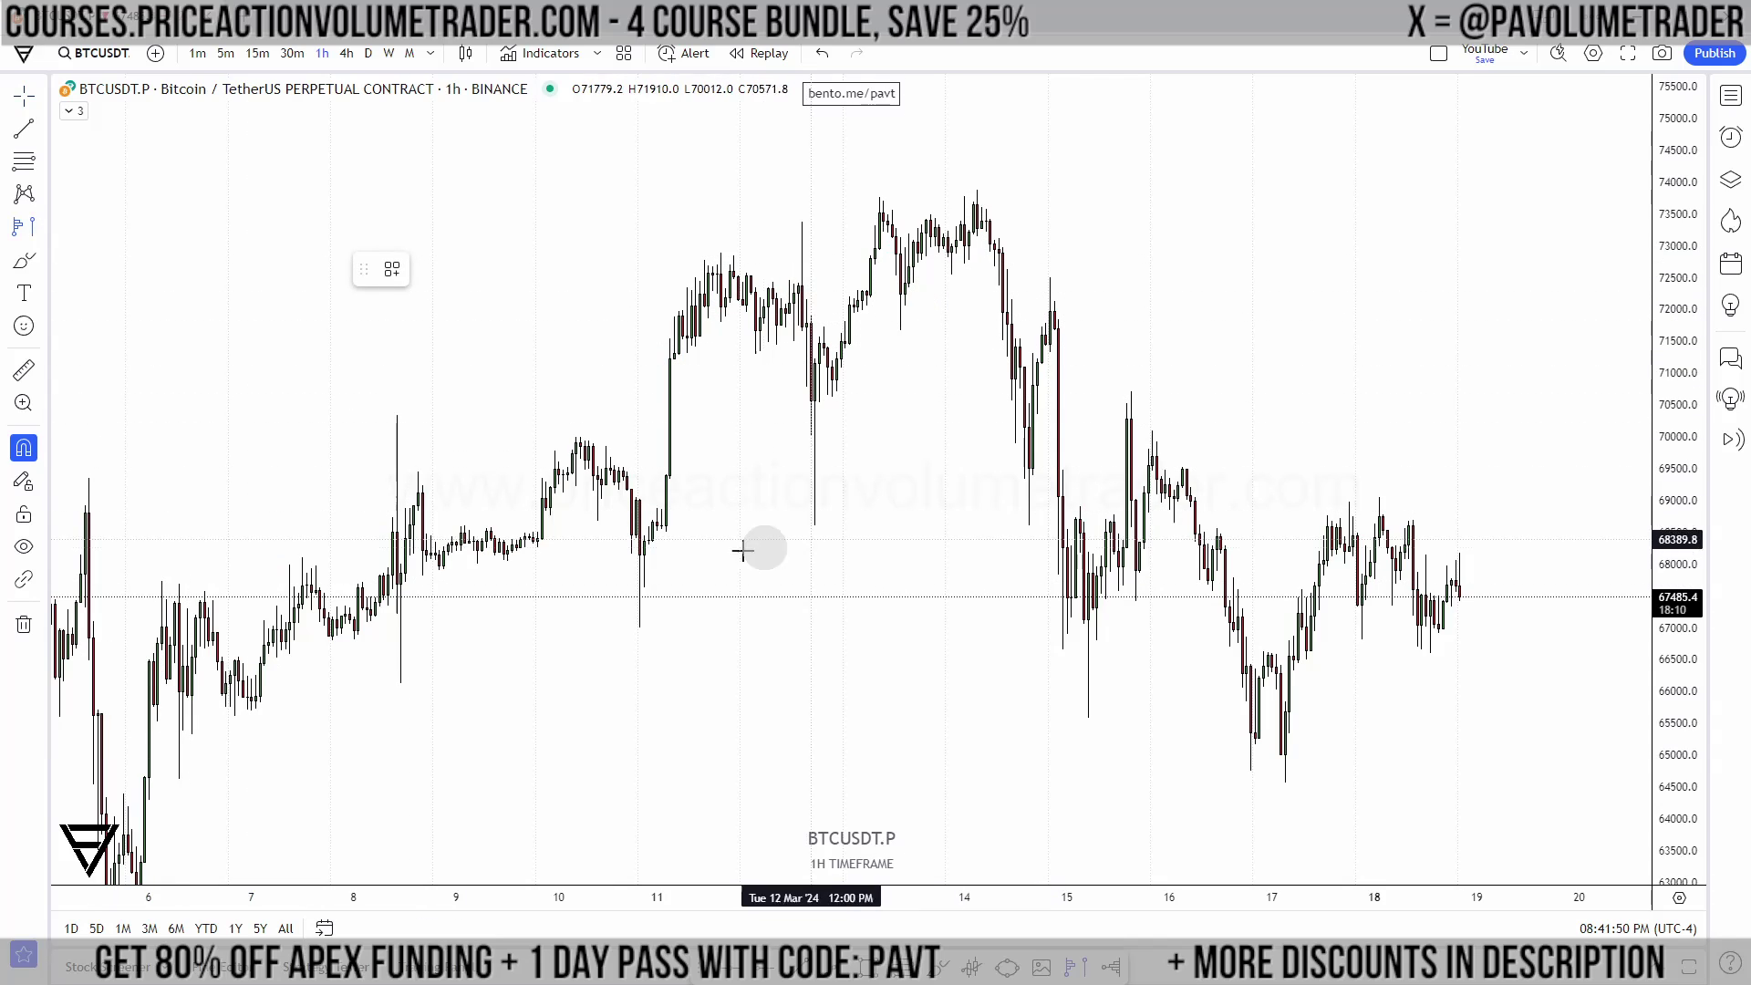
scroll(836, 394, "down", 3)
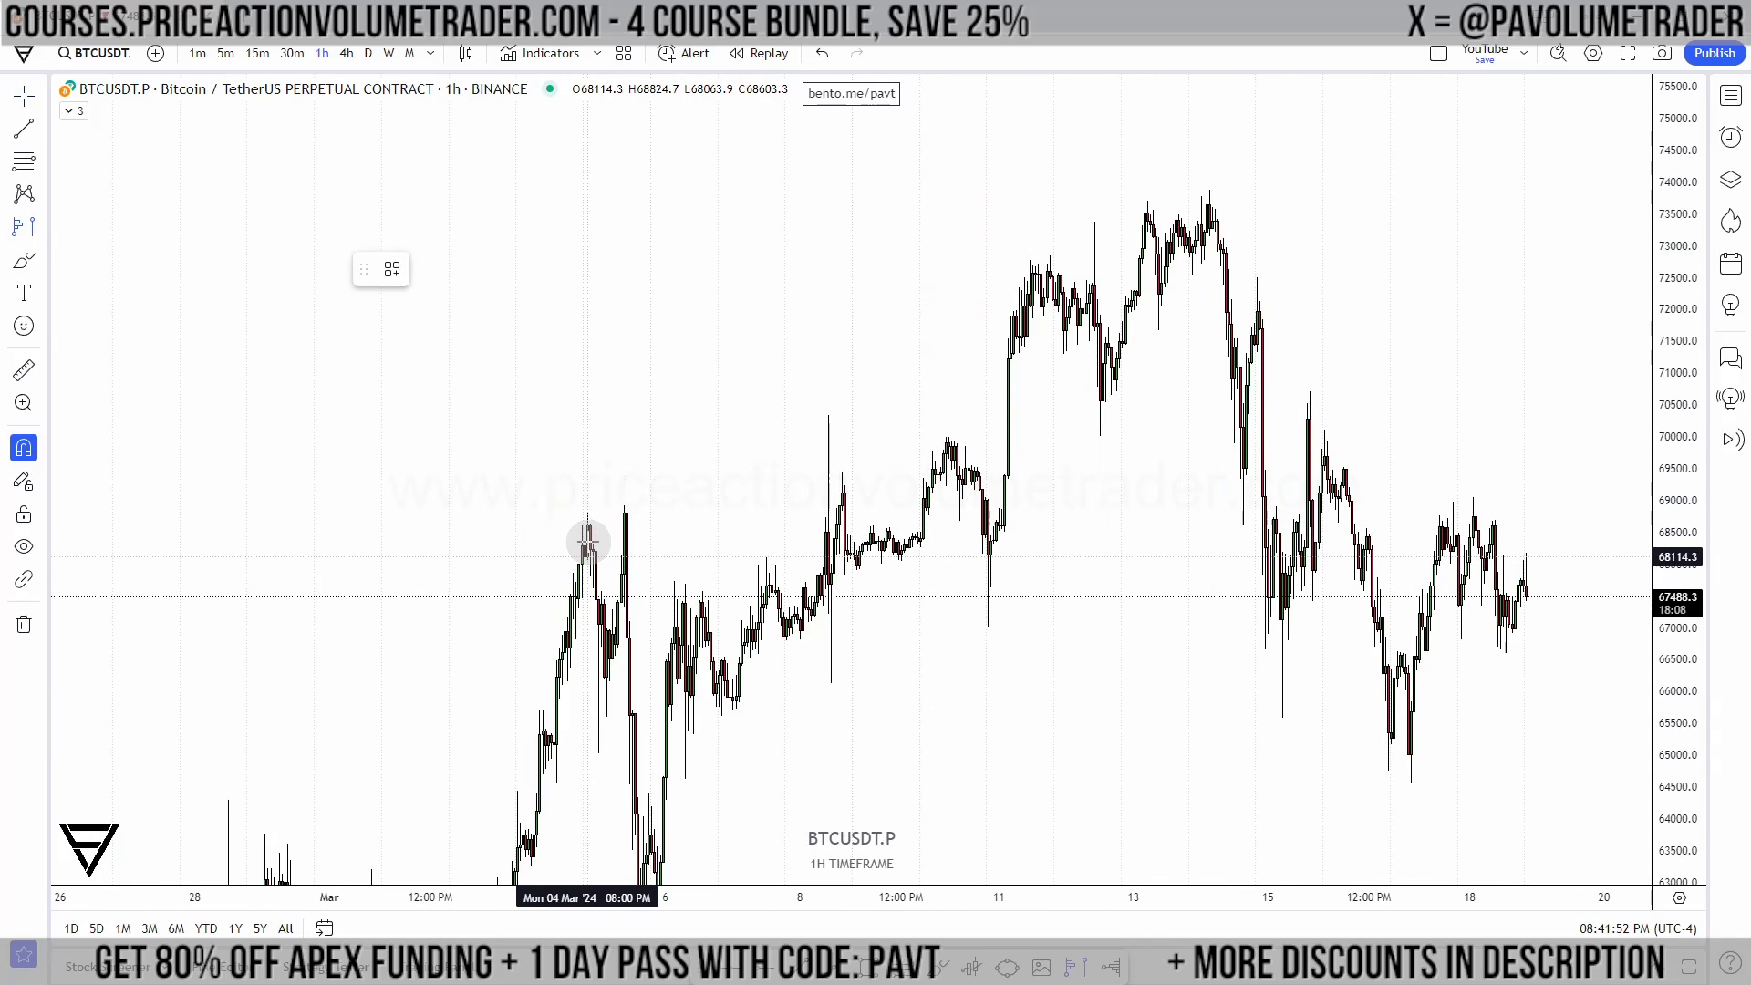
left_click_drag(588, 536, 1527, 517)
left_click_drag(1574, 422, 1445, 360)
left_click_drag(1550, 485, 1557, 494)
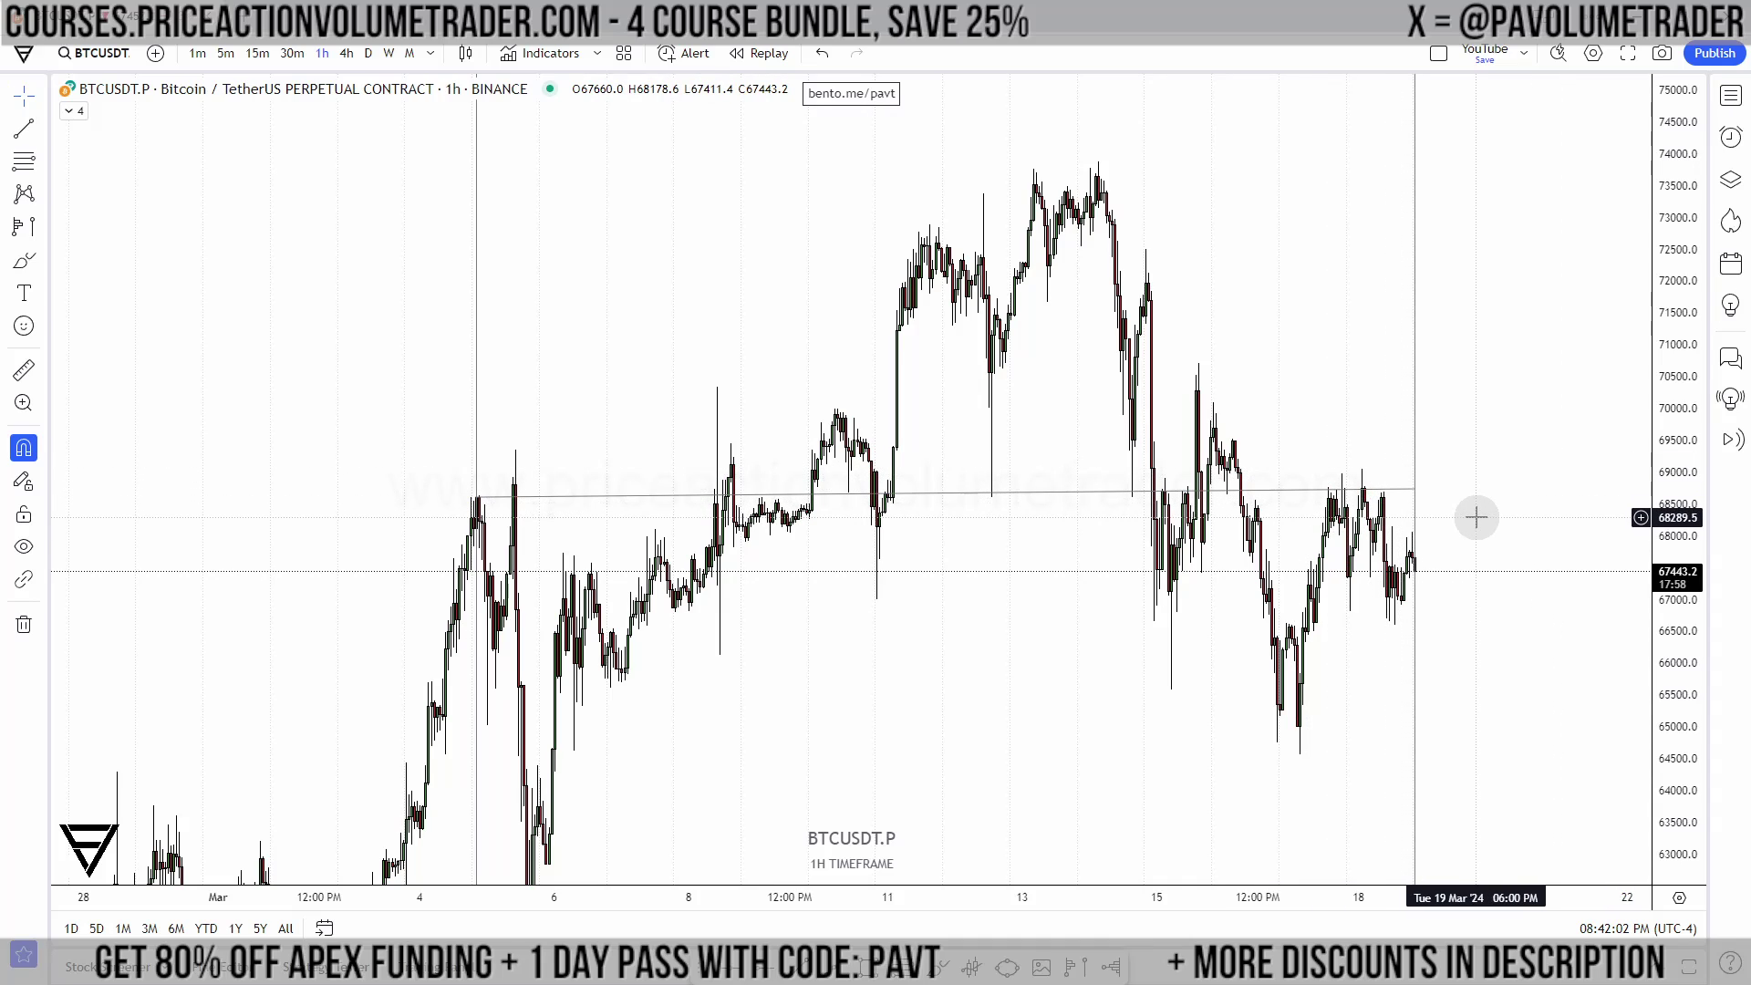
left_click_drag(1516, 394, 1397, 402)
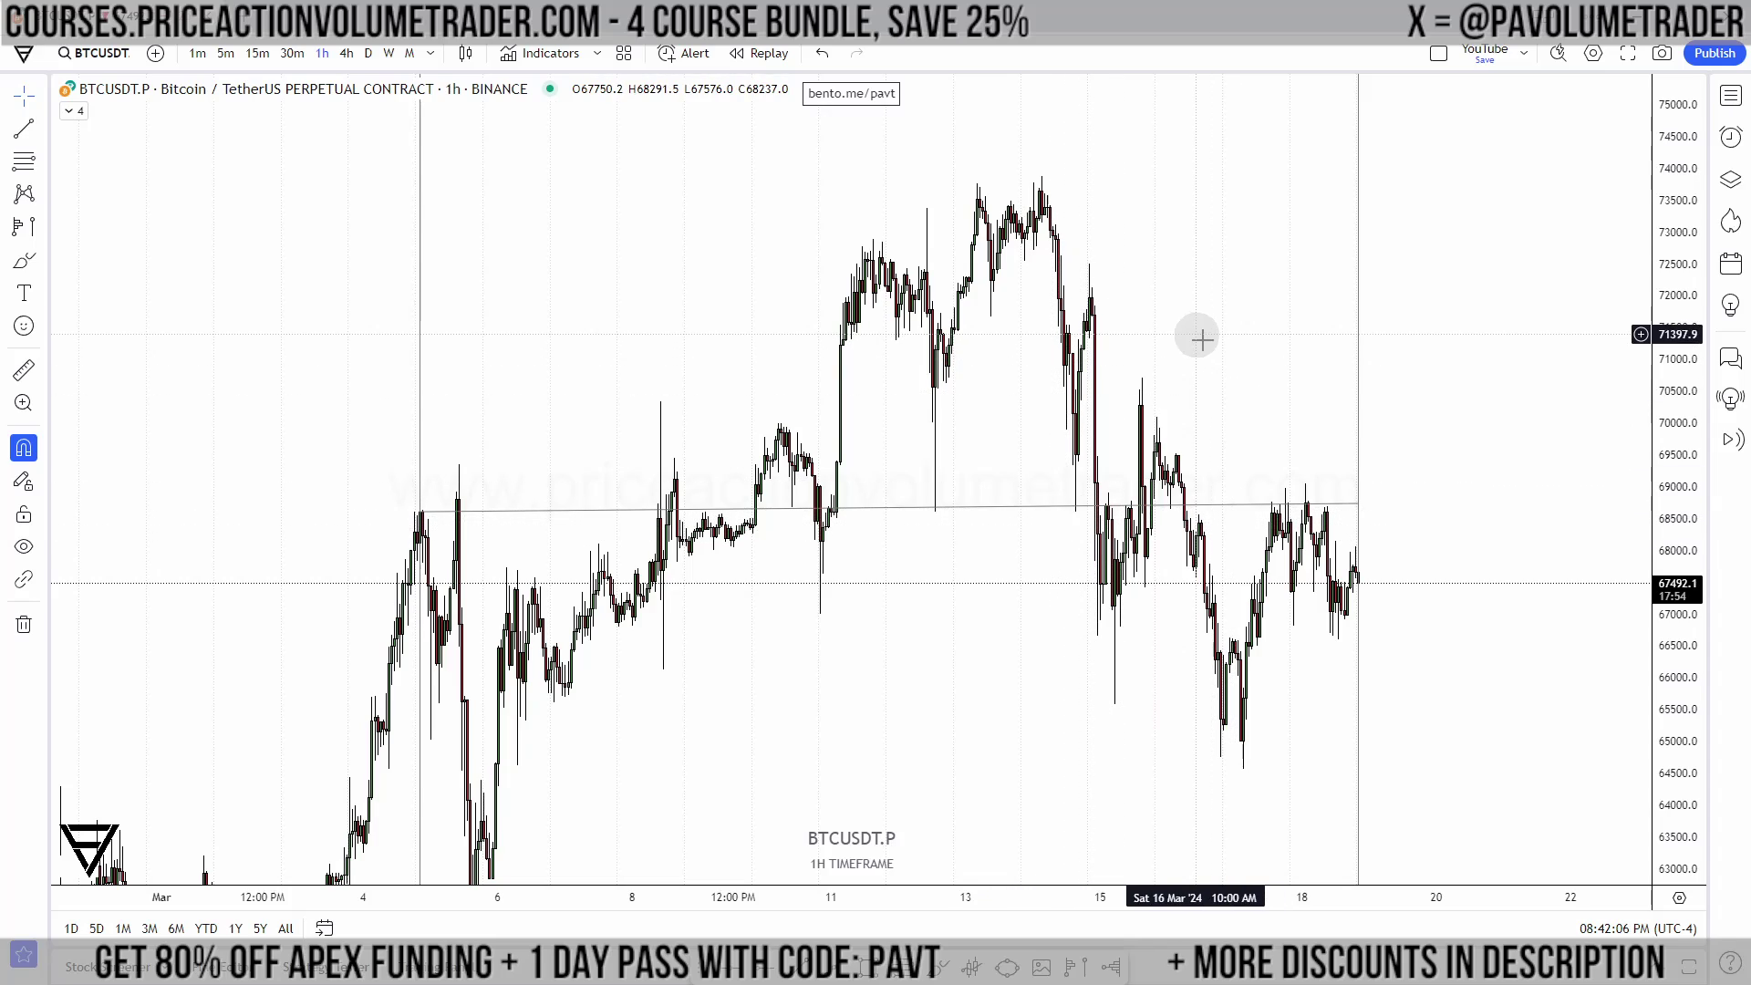
left_click_drag(1020, 395, 1033, 406)
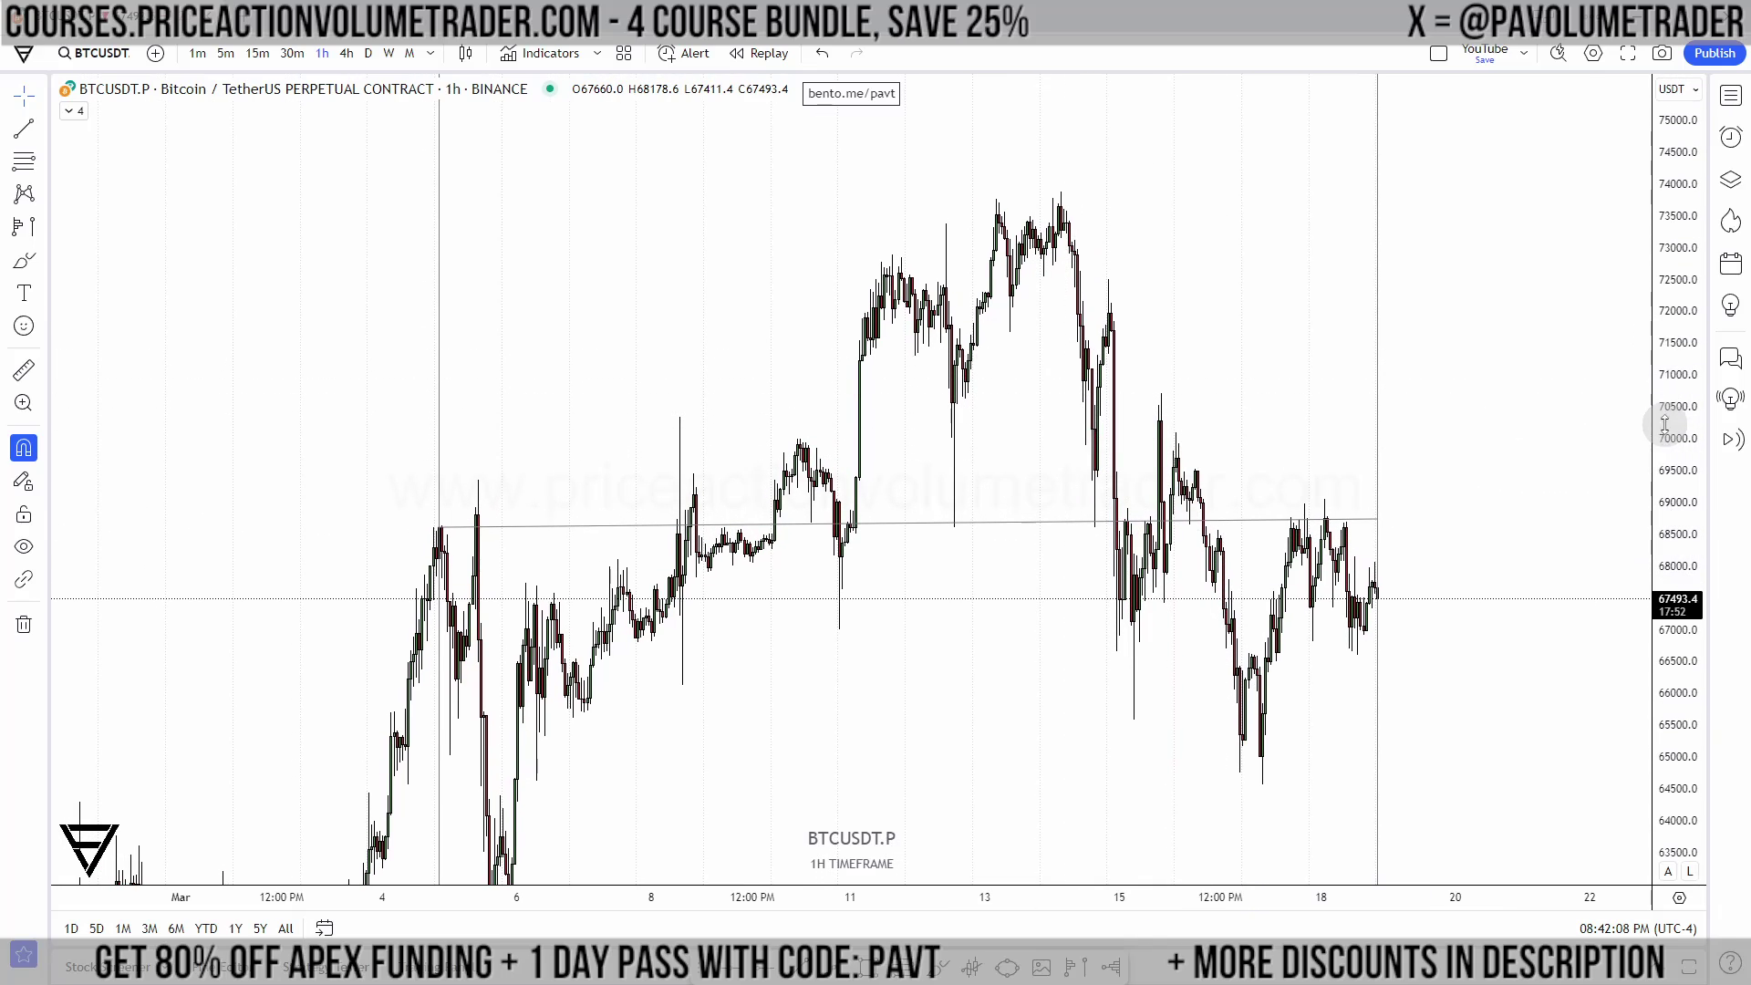
left_click(1643, 605)
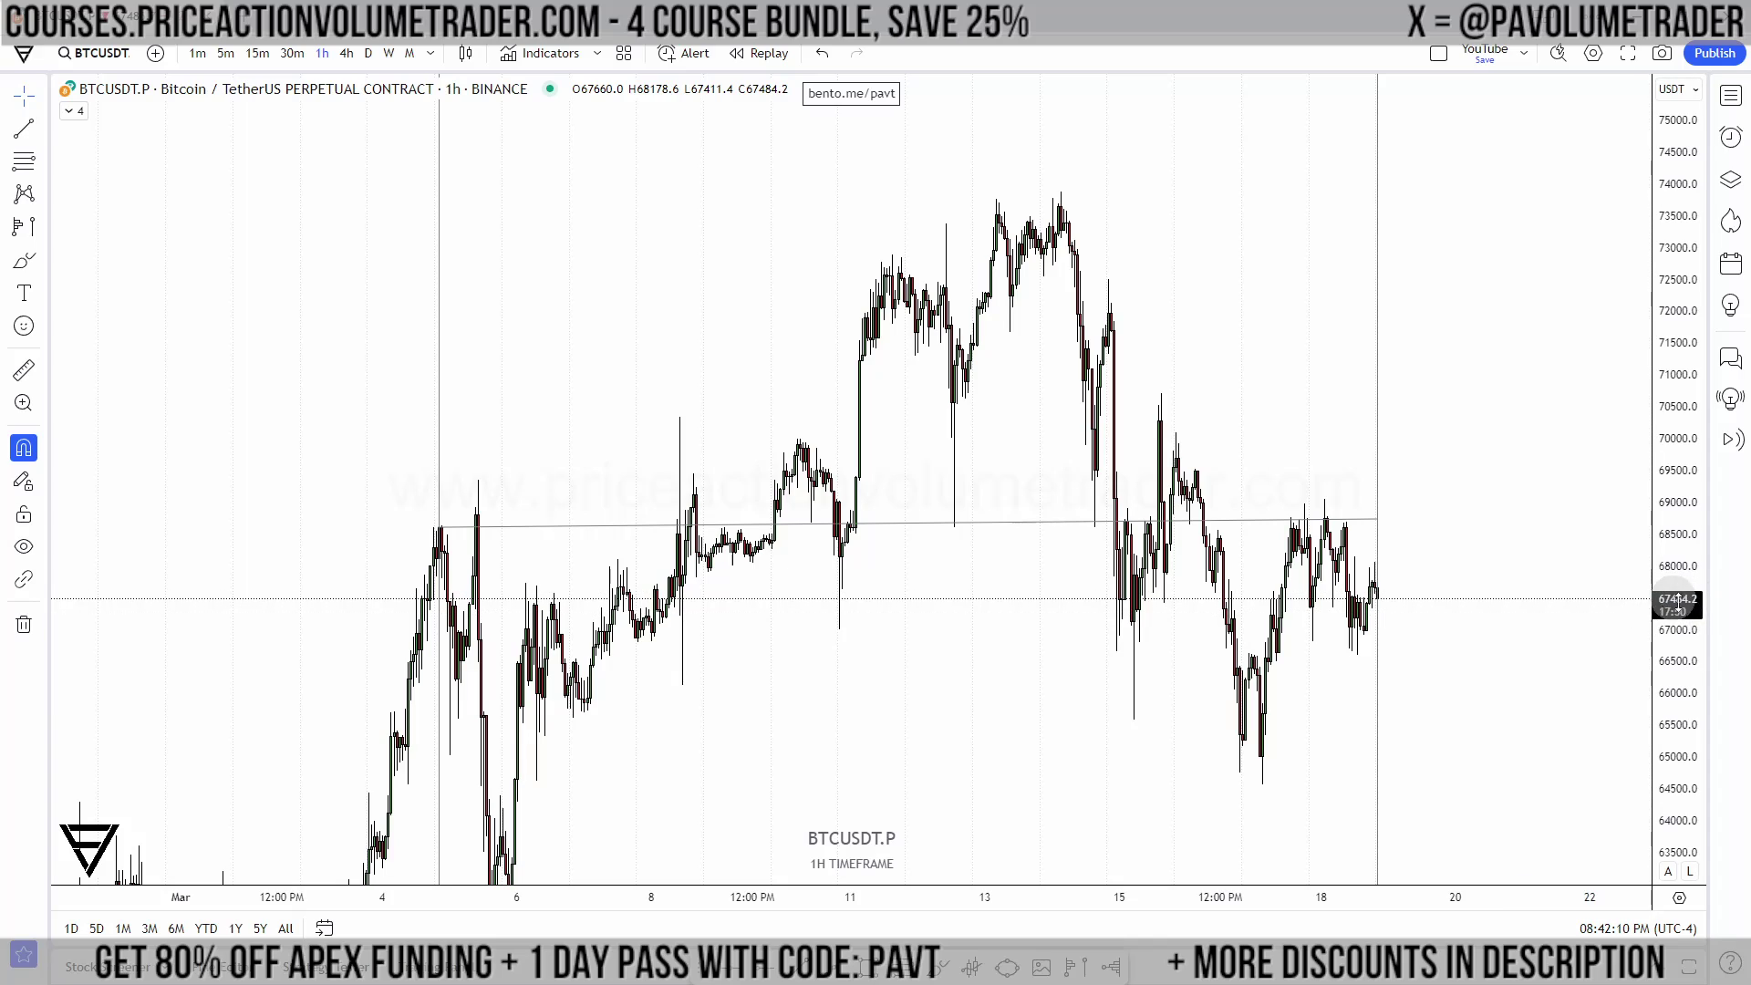
Step: Set the BTCUSDT.P profile's Inputs Row Size to 30 and apply it
double_click(1008, 532)
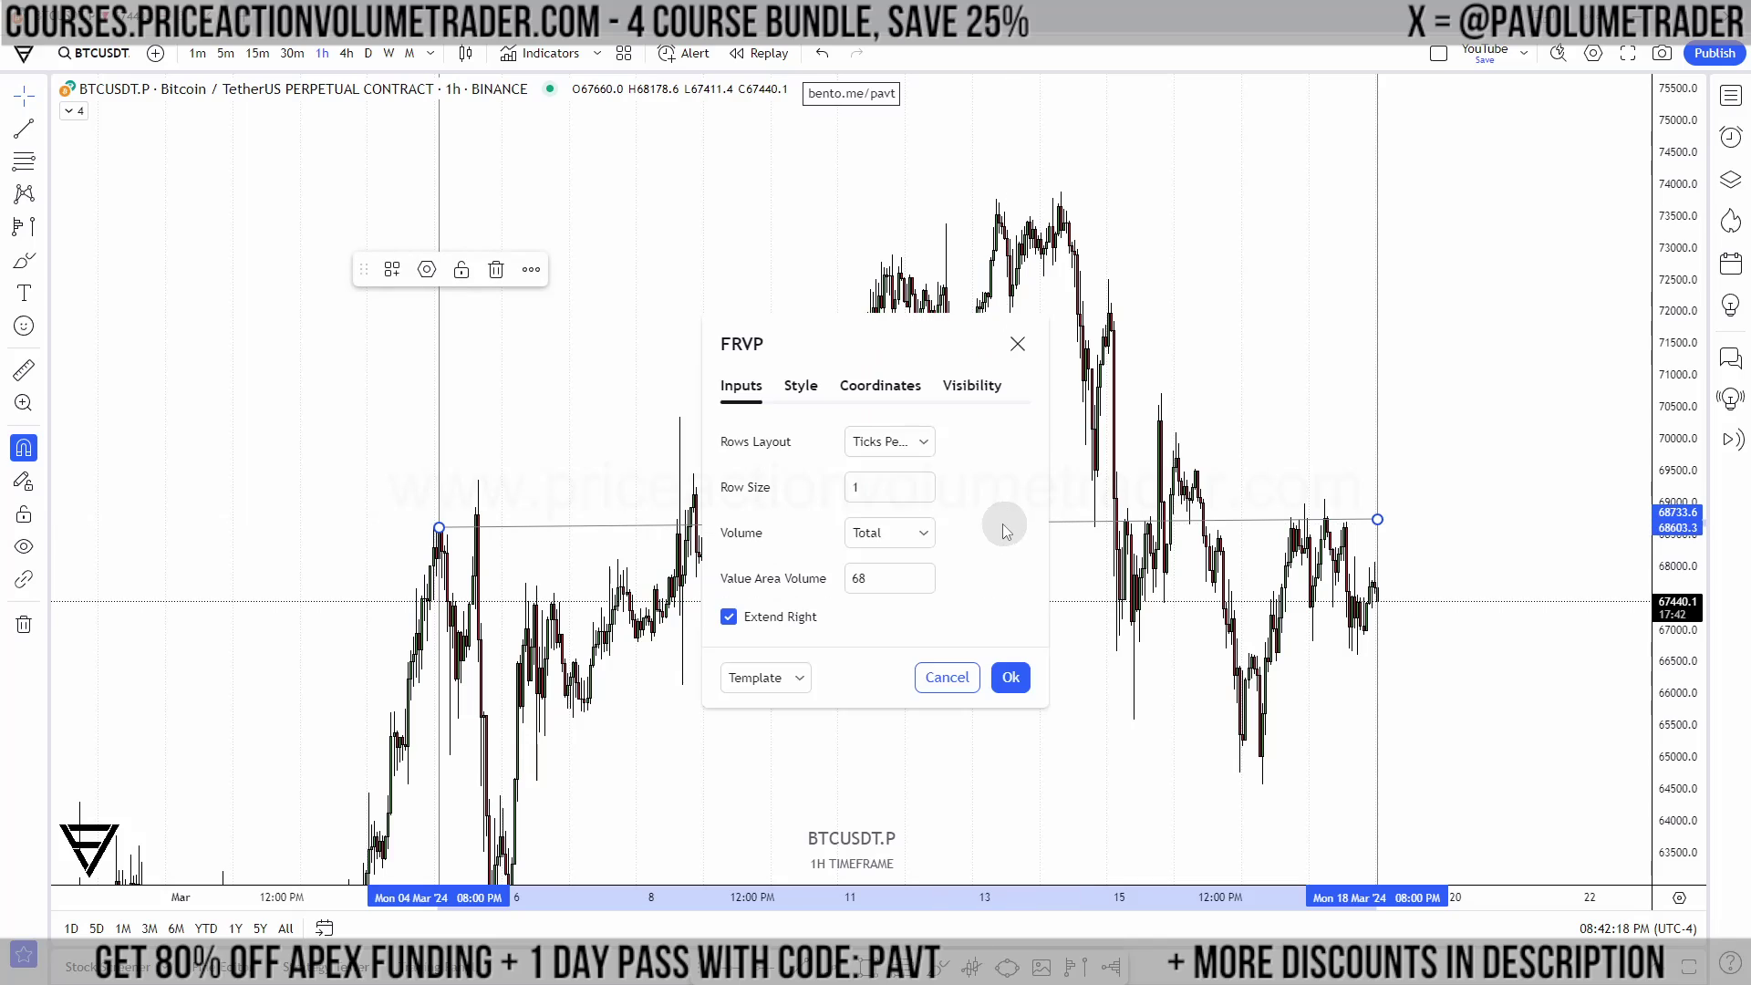
mouse_move(805, 336)
left_mouse_down()
mouse_move(669, 271)
mouse_move(1398, 219)
mouse_move(720, 207)
mouse_move(728, 307)
left_mouse_up()
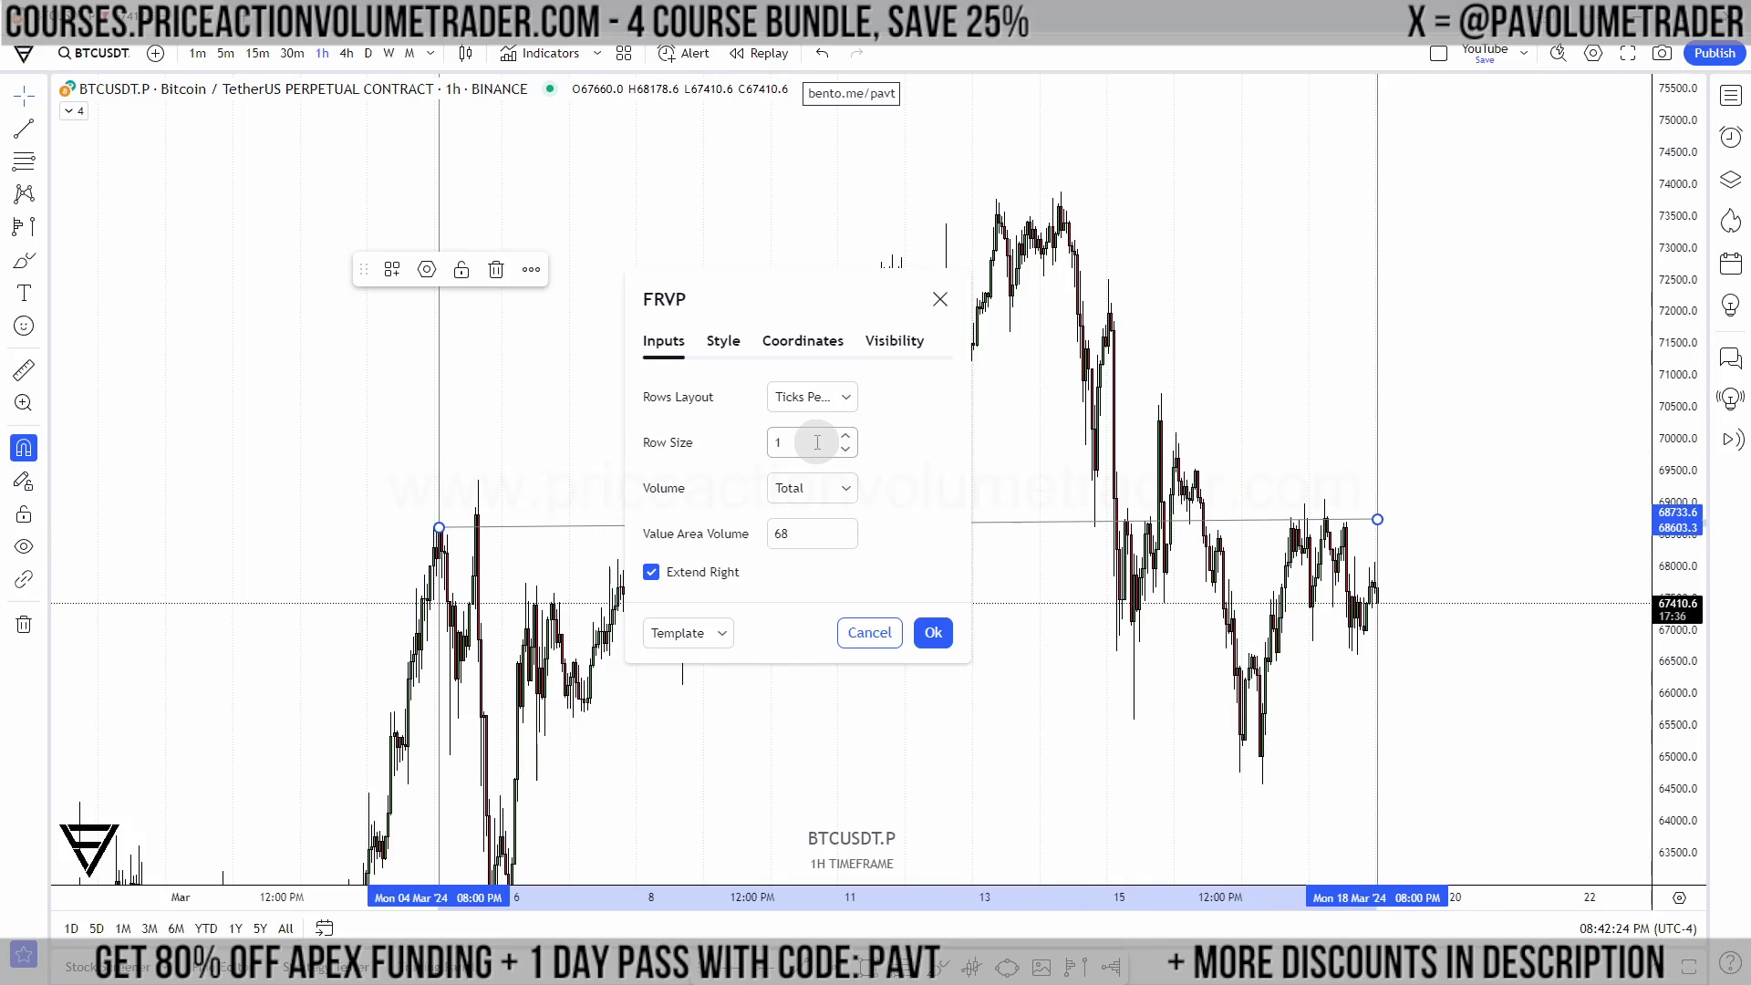
type("10")
left_click(915, 478)
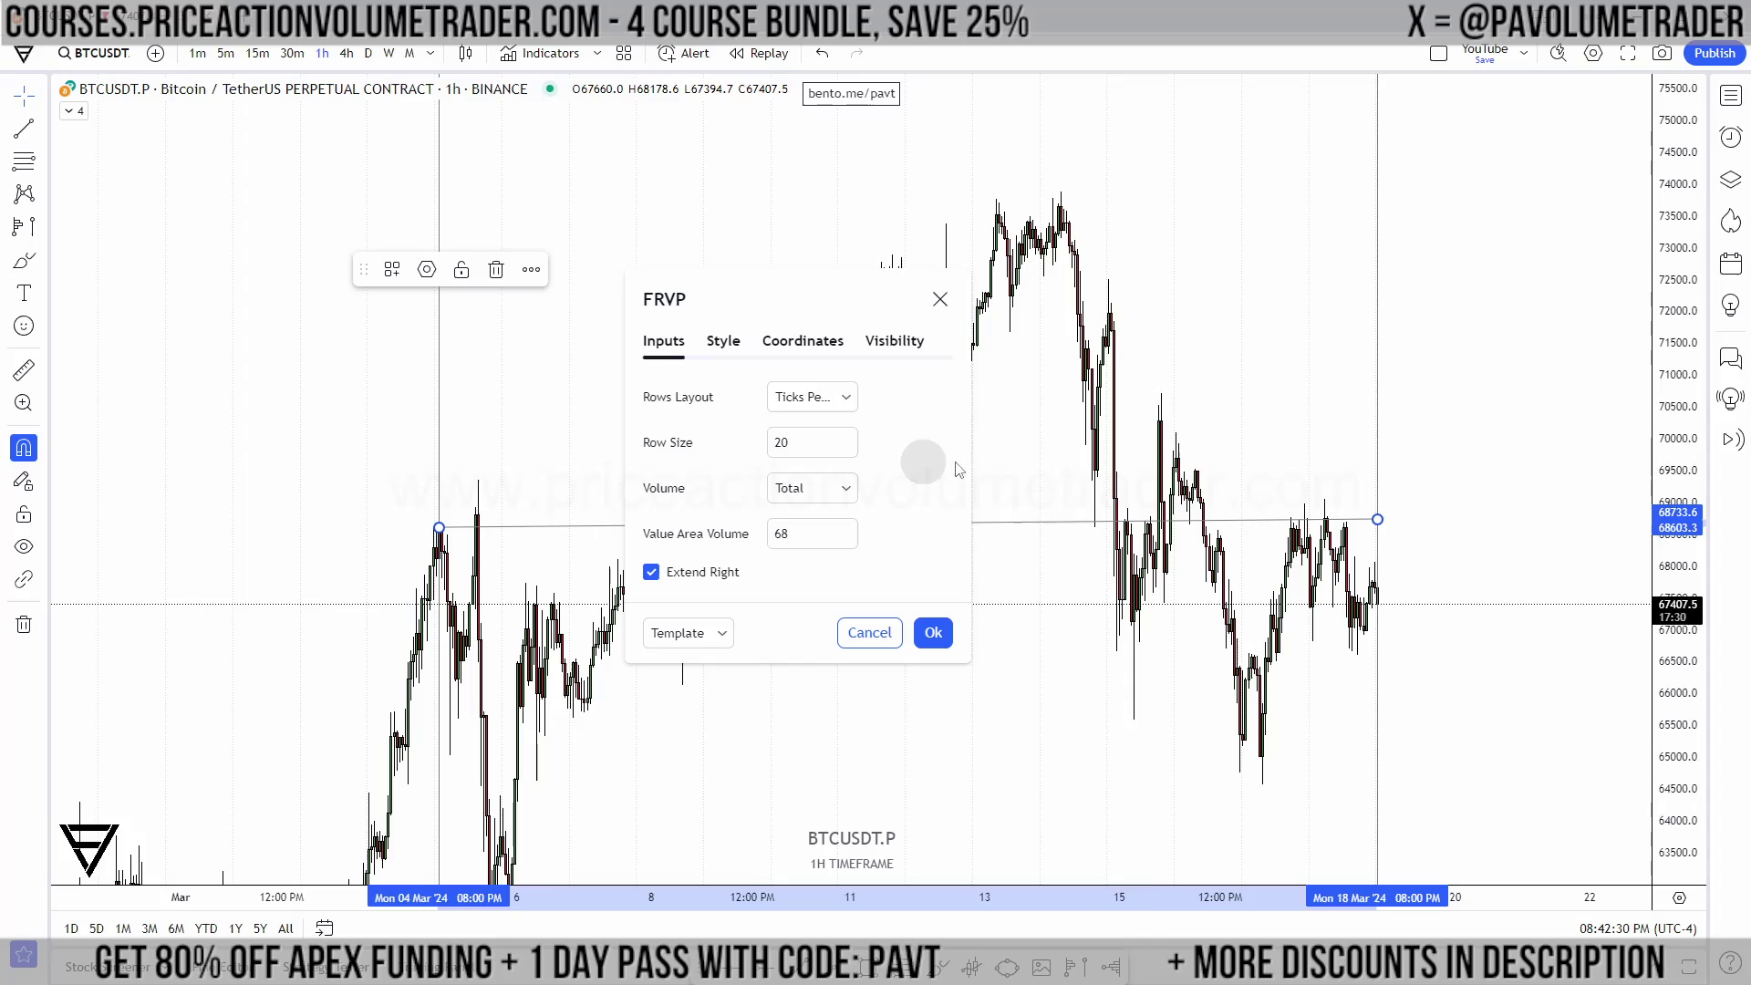
left_click(1063, 480)
double_click(1035, 520)
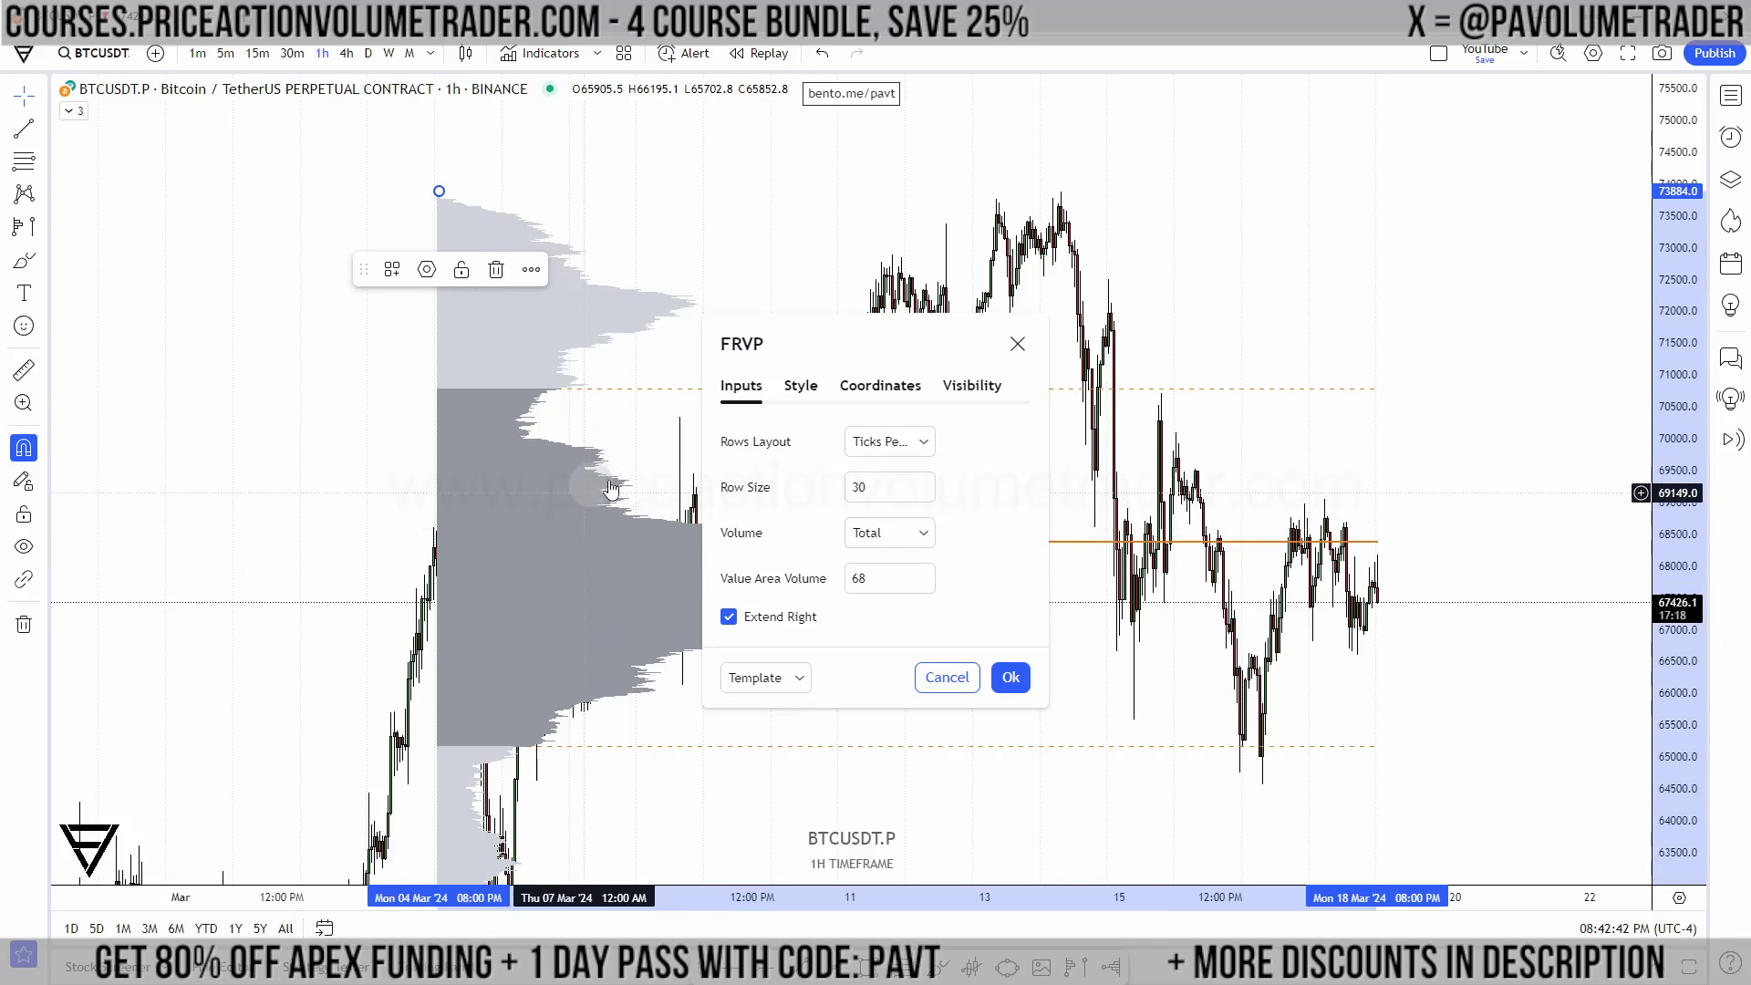
left_click(1029, 691)
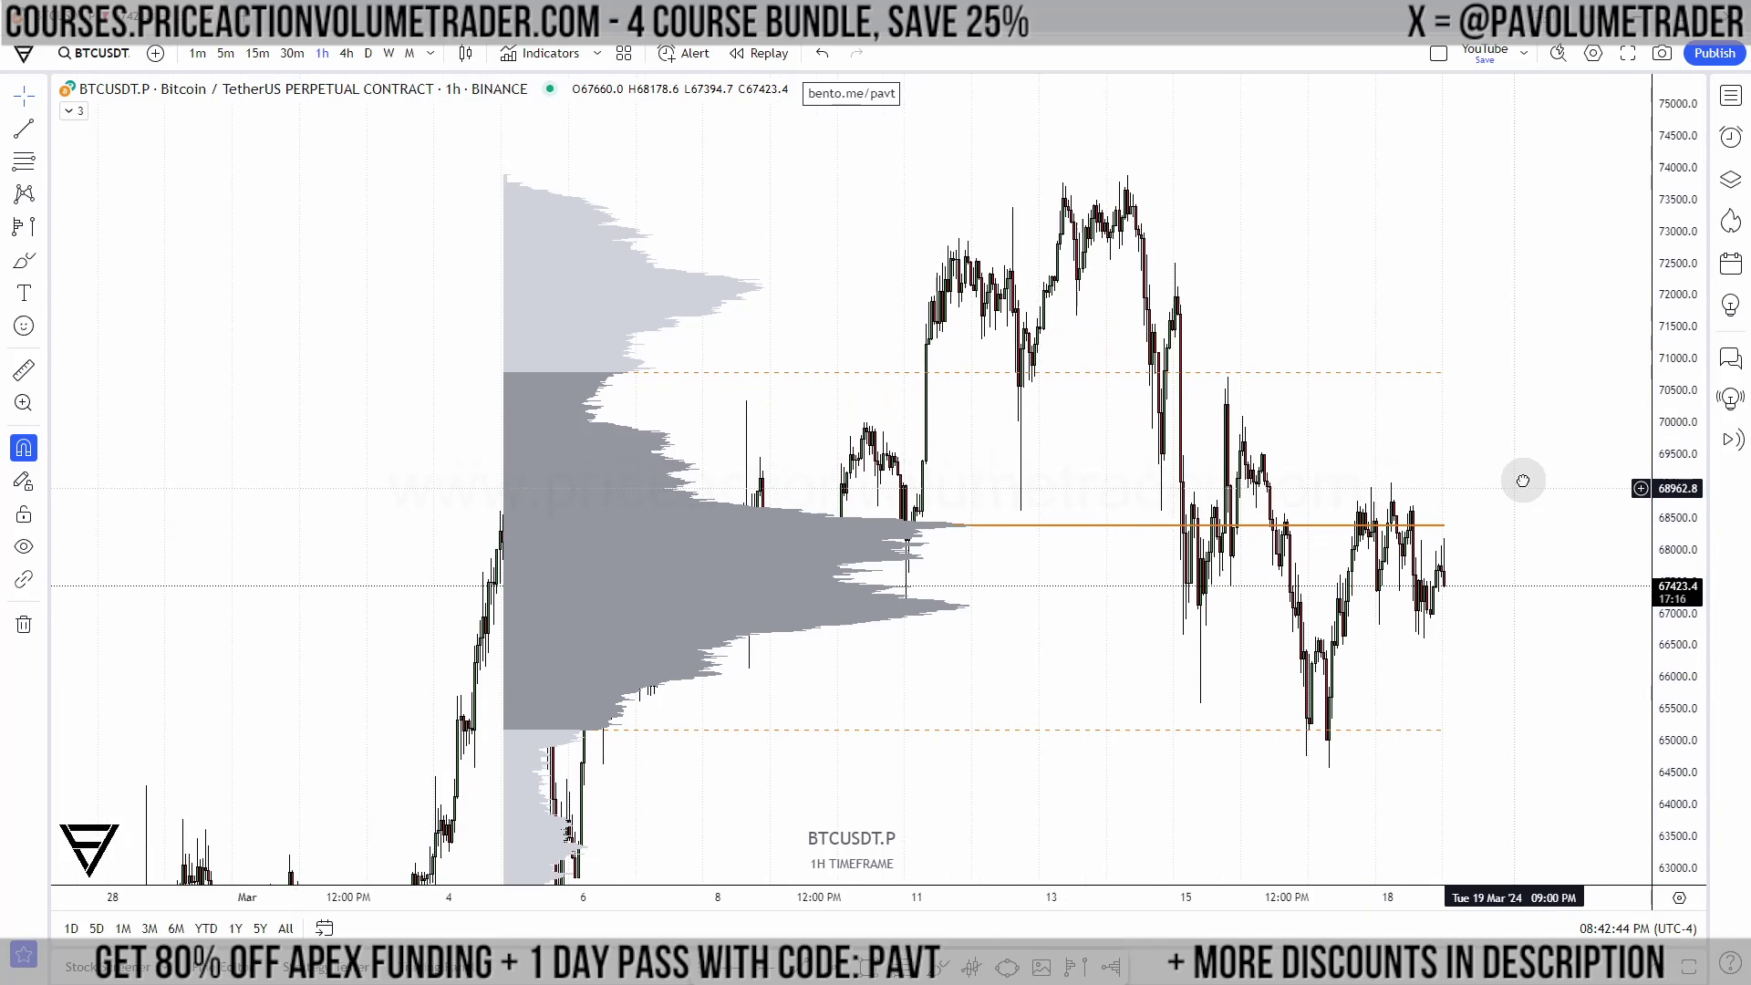
Step: Send the Bitcoin volume profile to the back, behind the candles, and rescale the price axis
left_click_drag(1699, 642, 1698, 693)
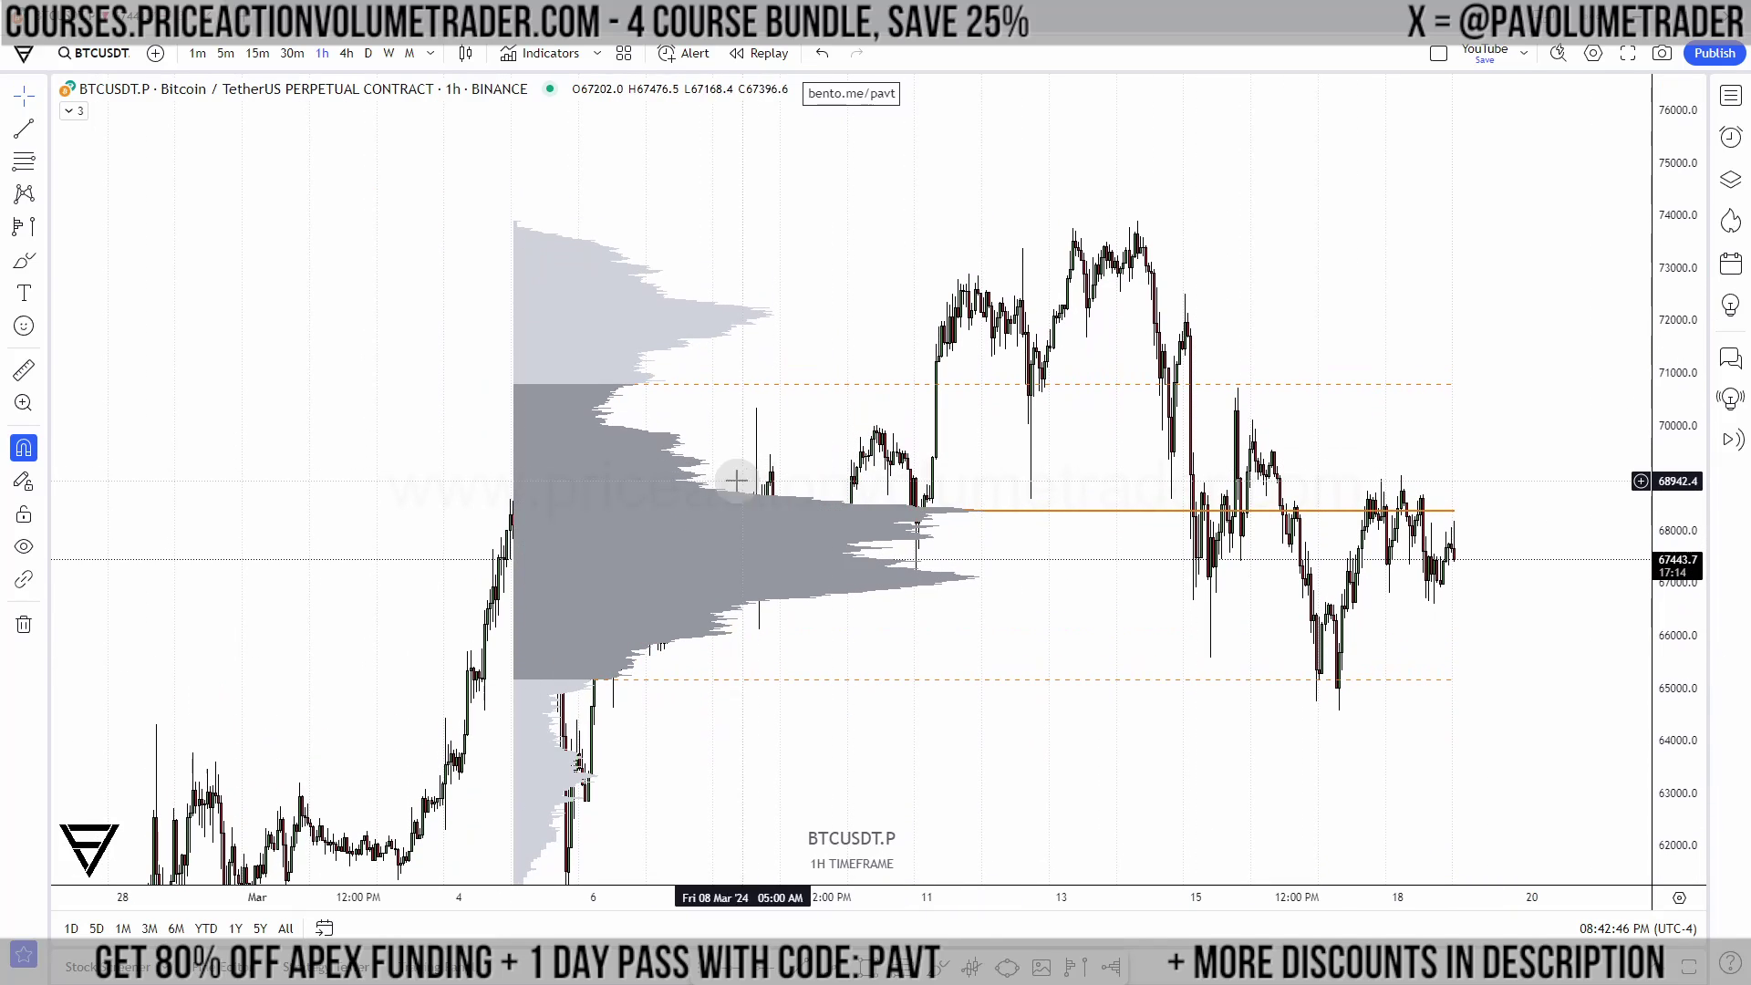
right_click(633, 479)
left_click(875, 572)
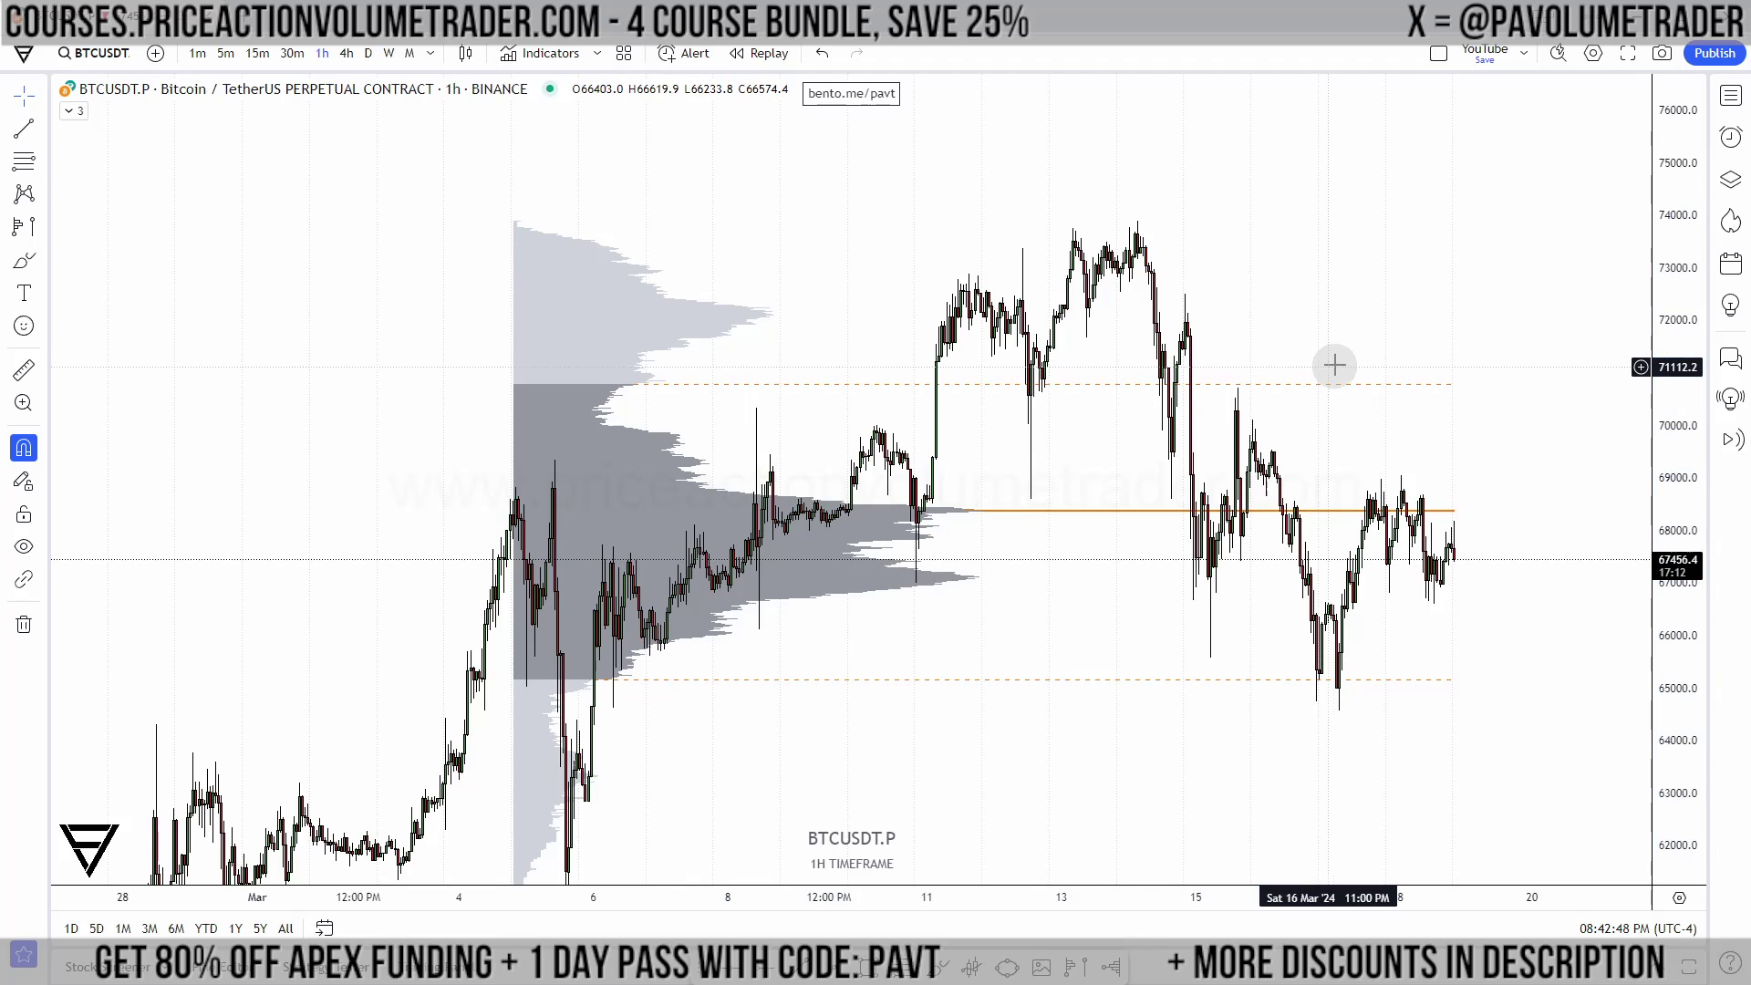
left_click_drag(1329, 366, 1463, 282)
scroll(1464, 283, "up", 2)
left_click_drag(1590, 373, 1554, 395)
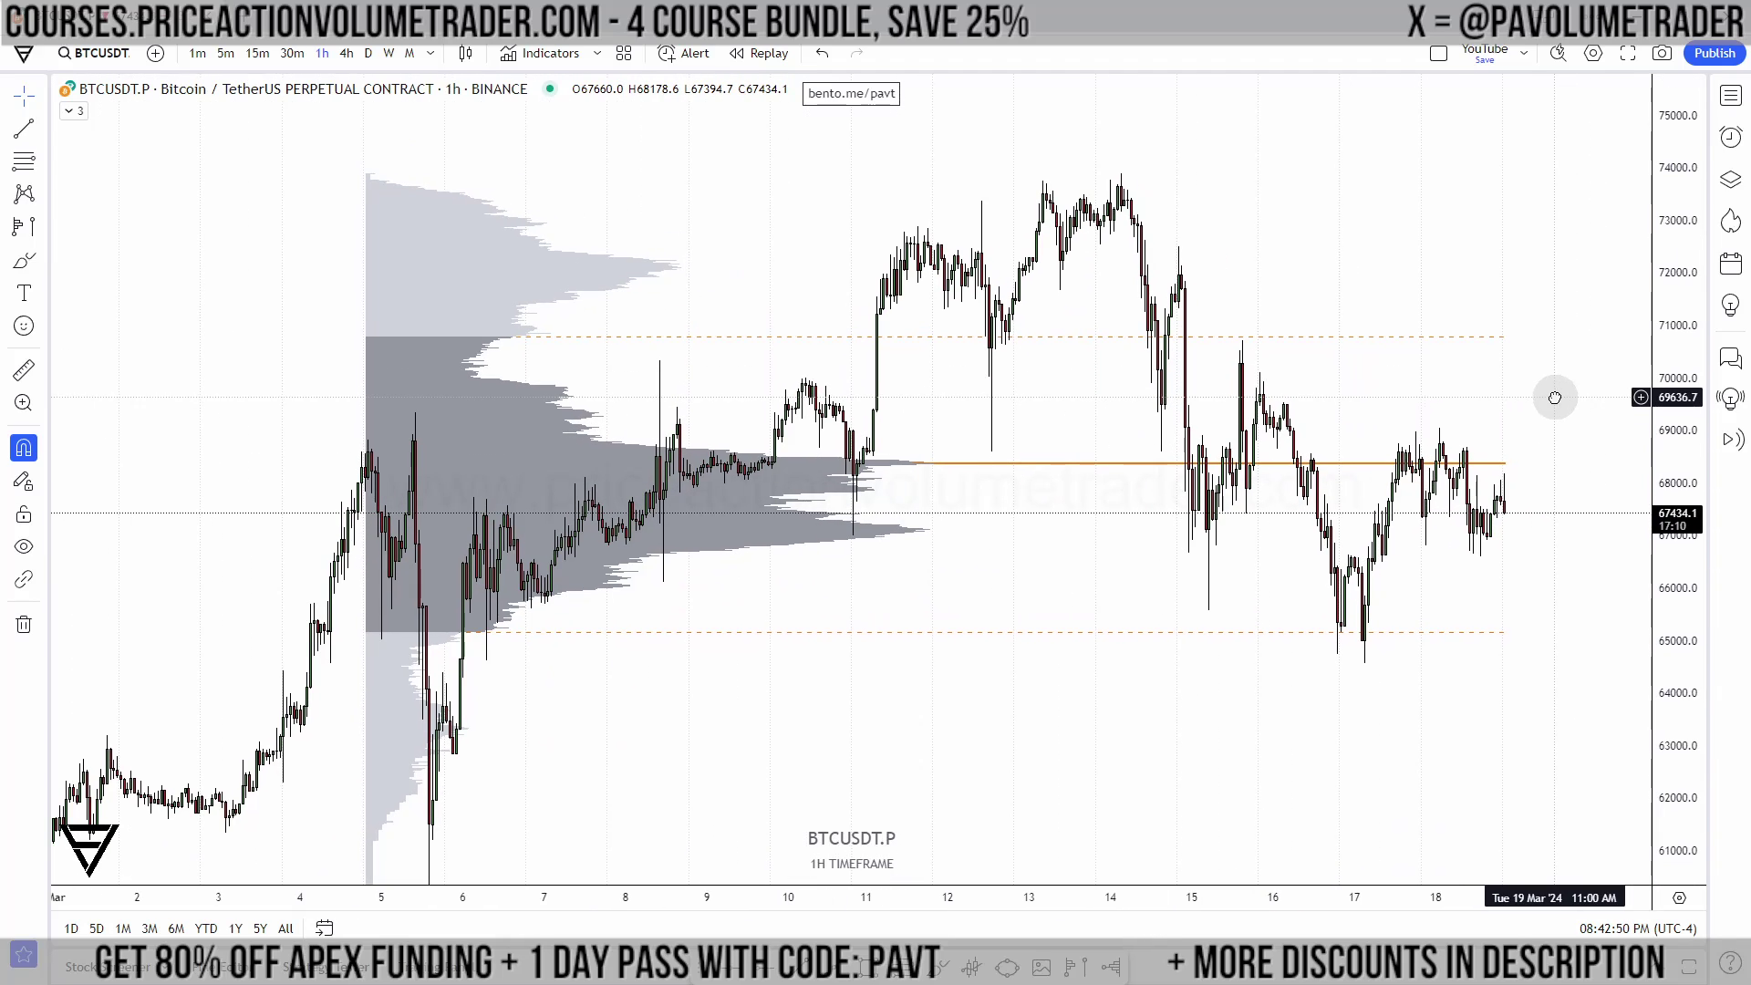
mouse_move(1678, 597)
left_mouse_down()
mouse_move(1678, 397)
mouse_move(1698, 625)
left_mouse_up()
left_click_drag(1674, 420, 1681, 468)
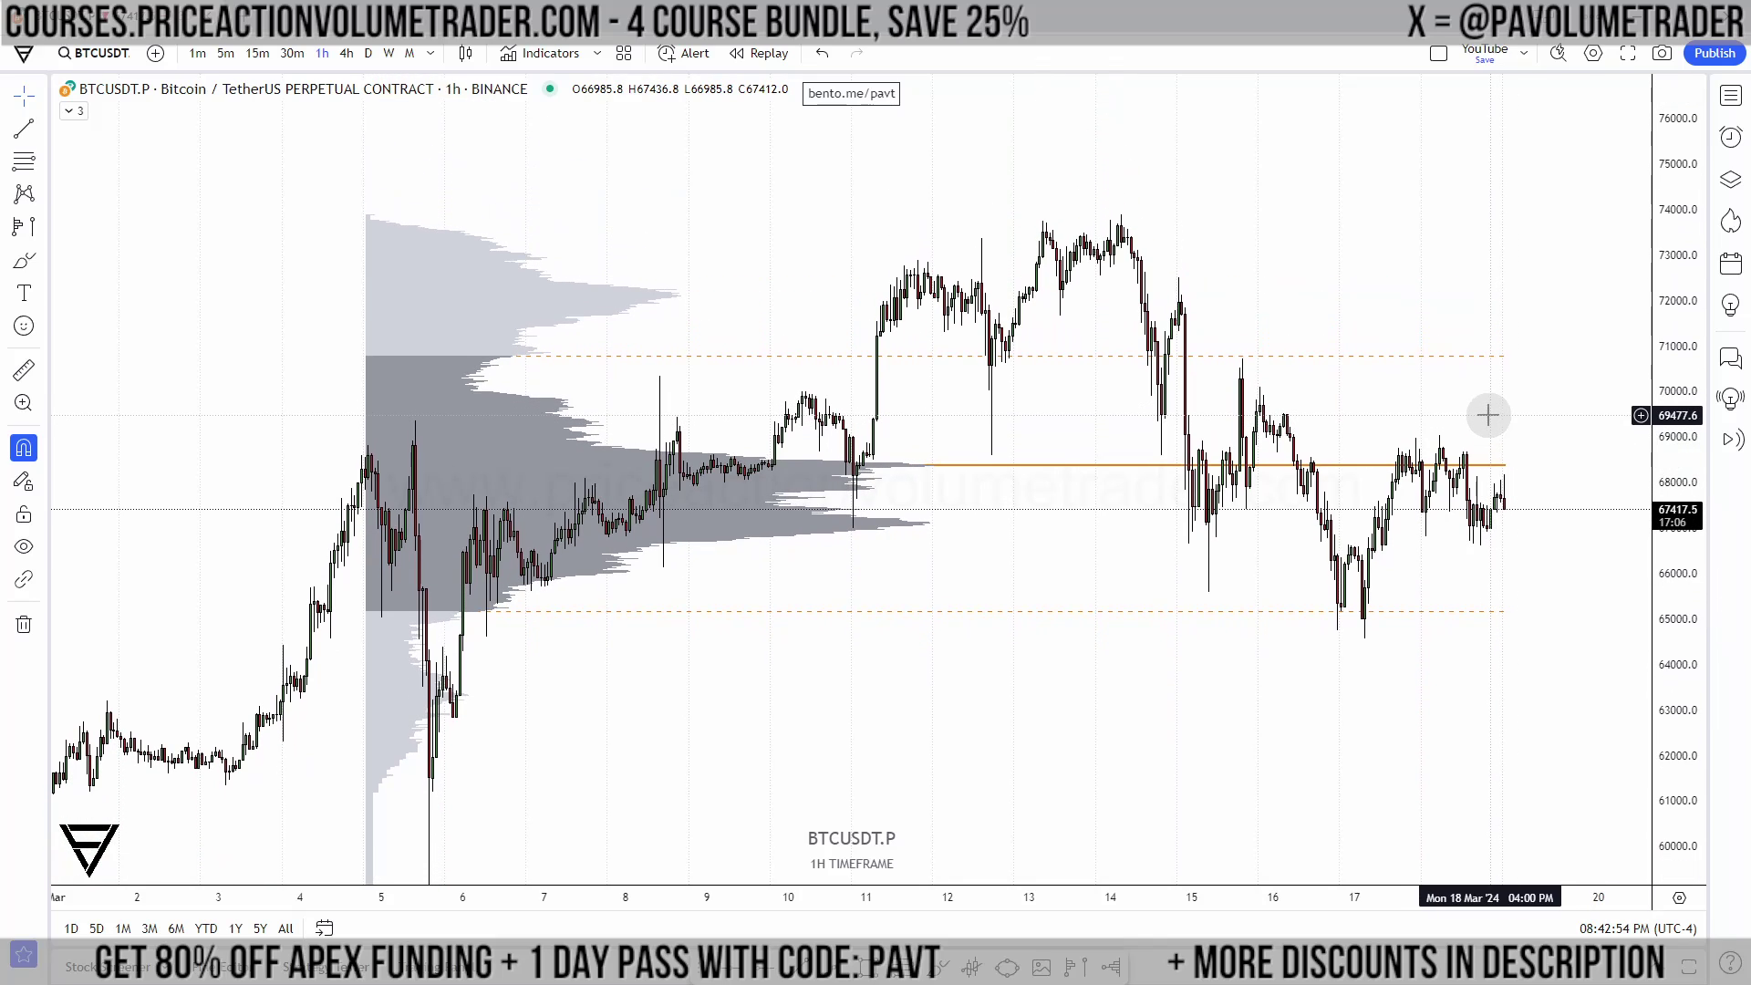
Step: Switch the chart to ES1! from the watchlist
left_click_drag(1224, 288, 1280, 297)
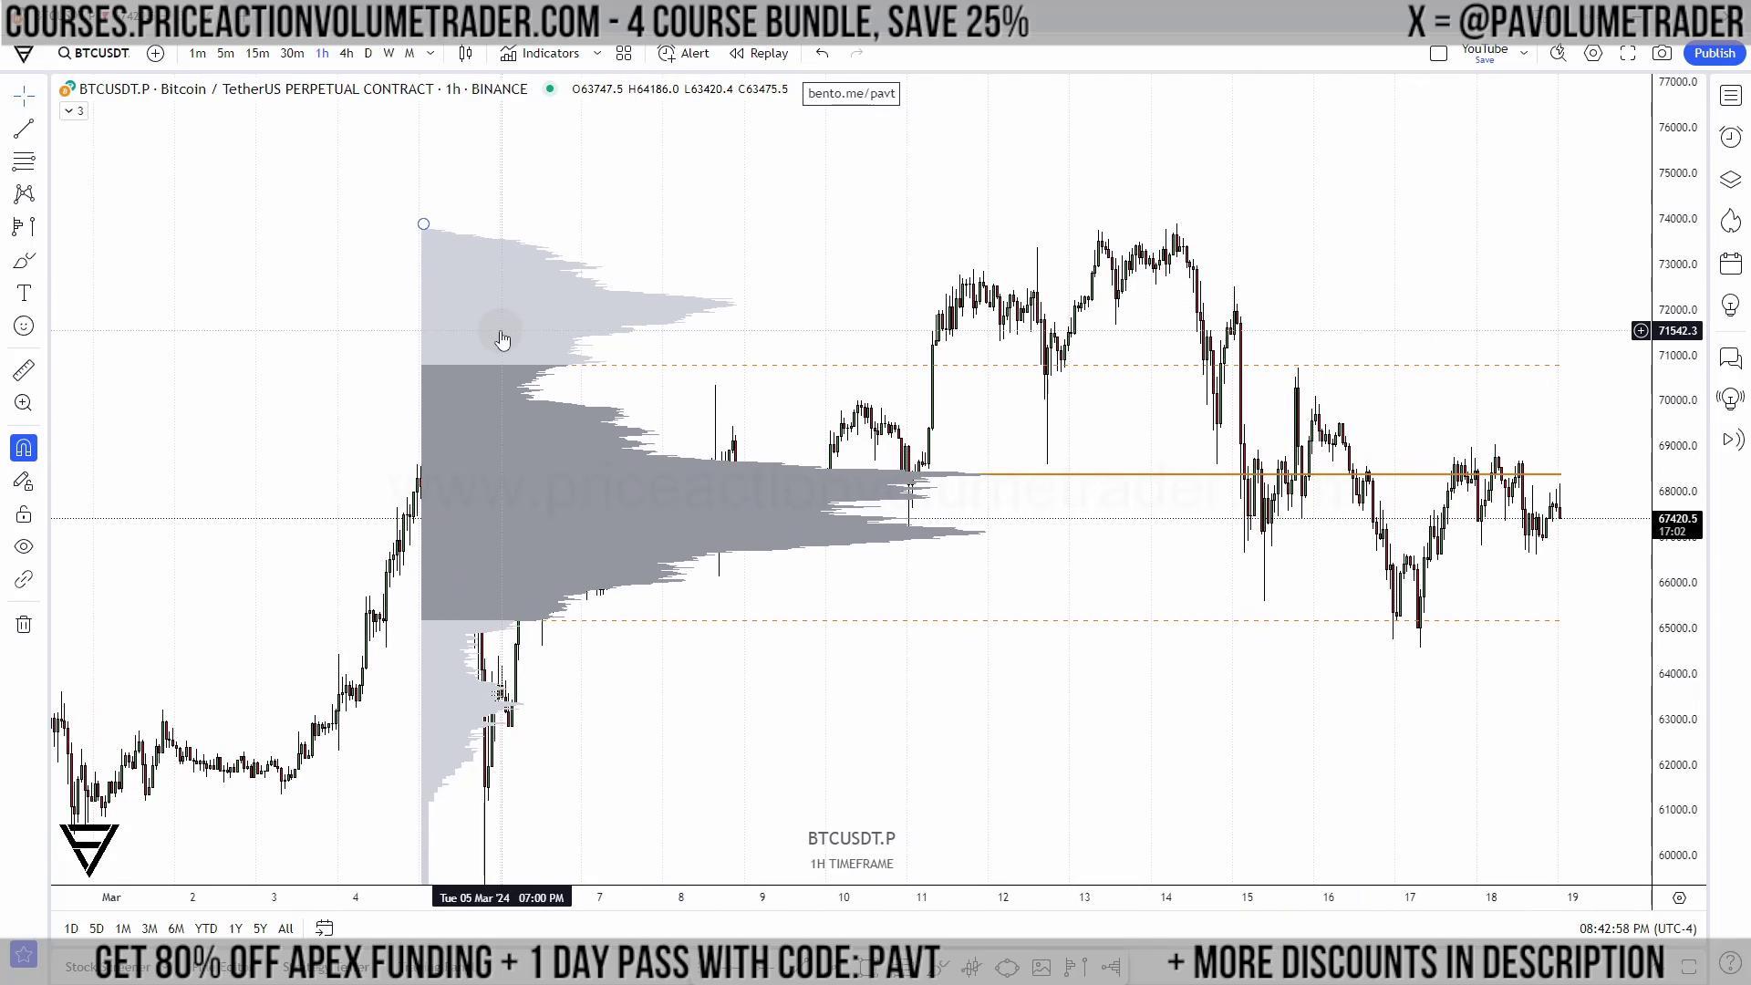
left_click_drag(869, 237, 846, 234)
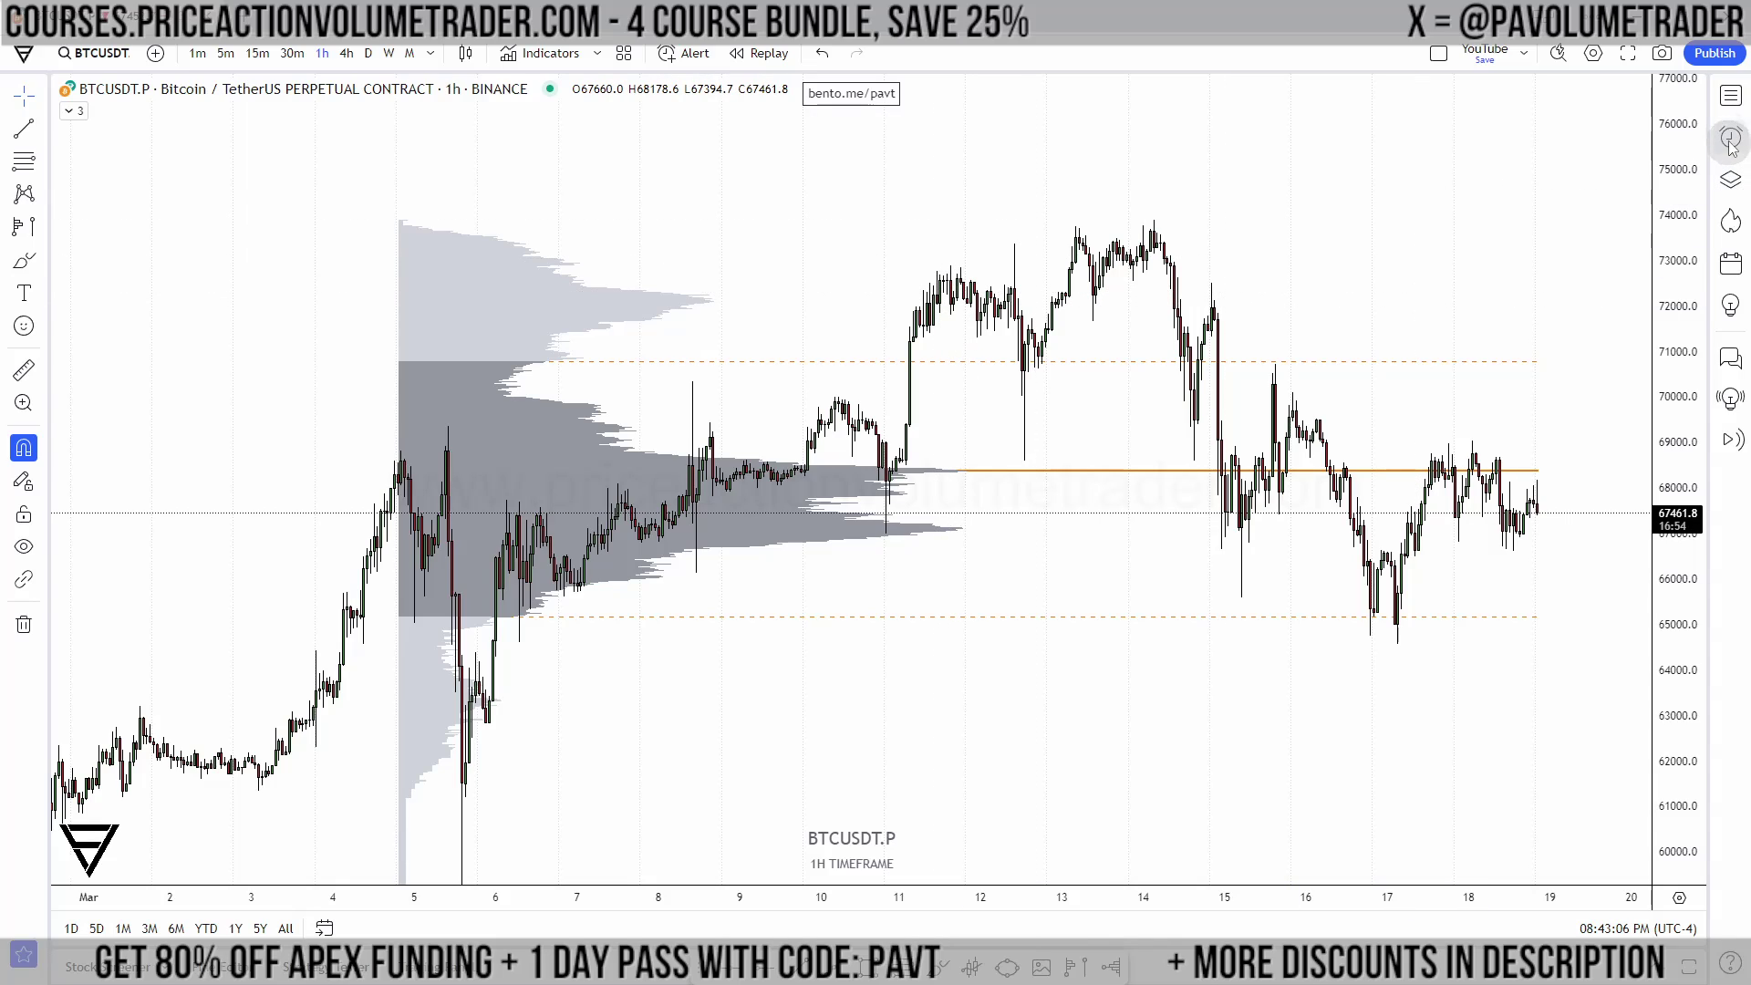
left_click(1730, 98)
key("Down")
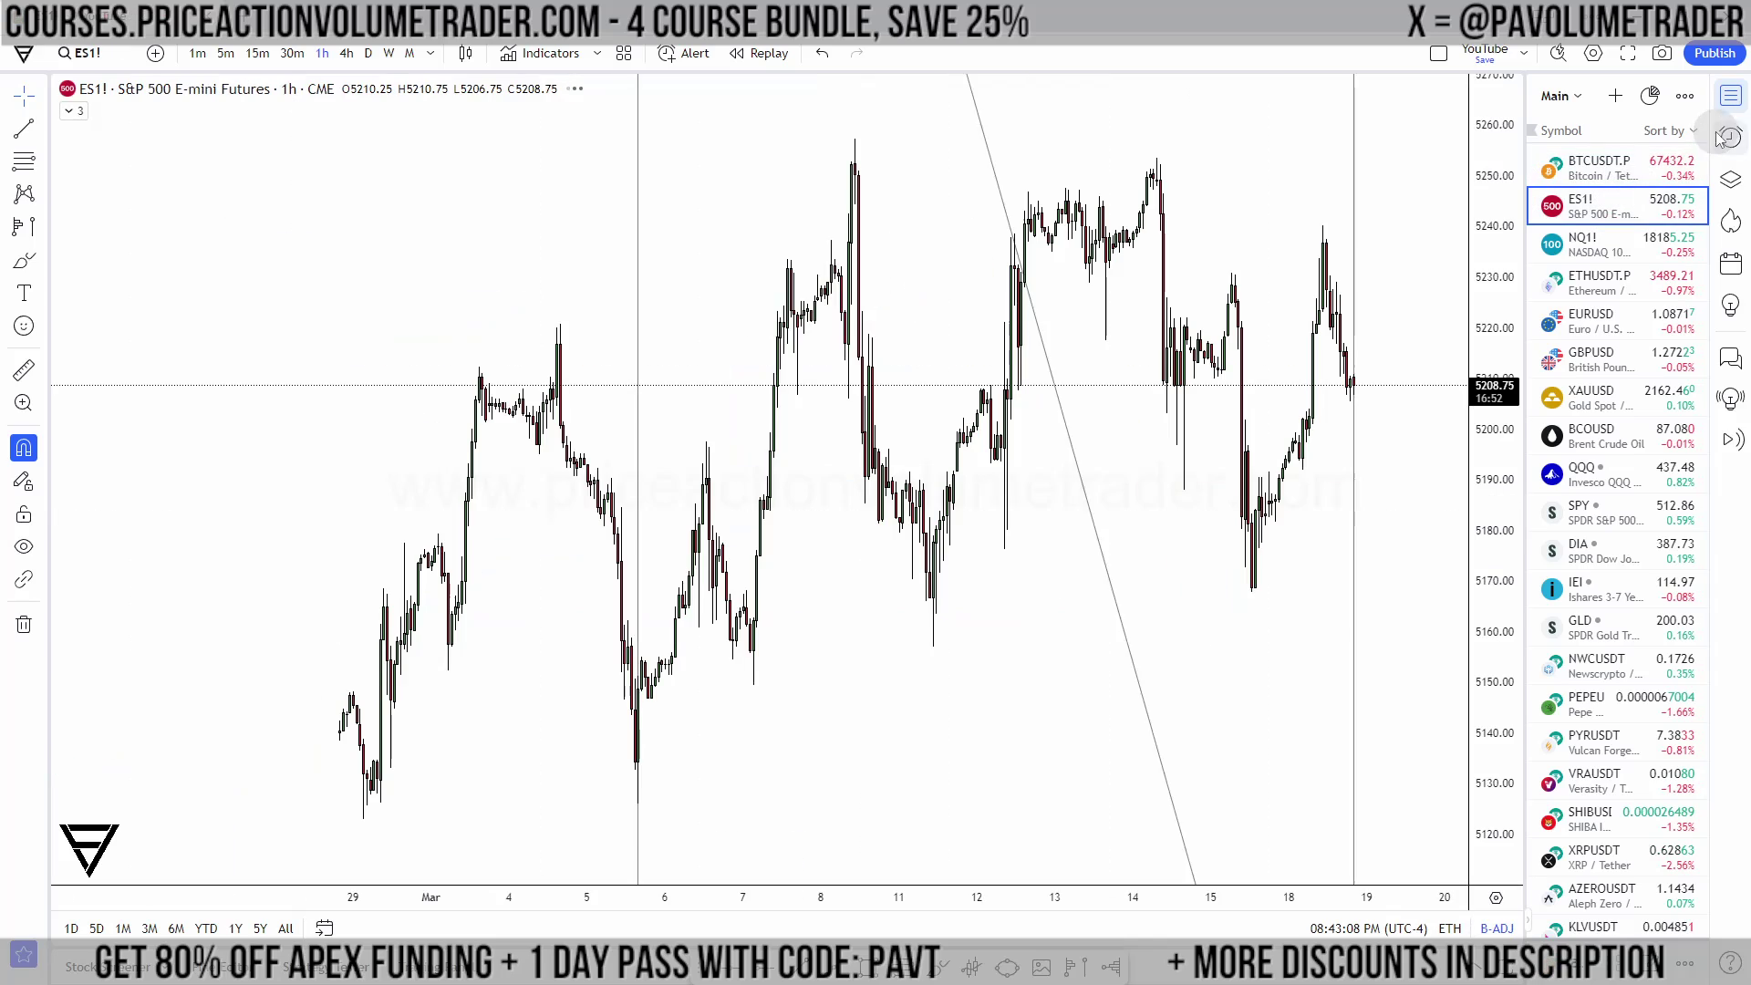
Step: Set the ES1! profile's Rows Layout to Number Of Rows with Row Size 2000
left_click(1726, 98)
left_click_drag(1675, 190, 1485, 355)
left_click(715, 352)
double_click(716, 359)
left_click(920, 447)
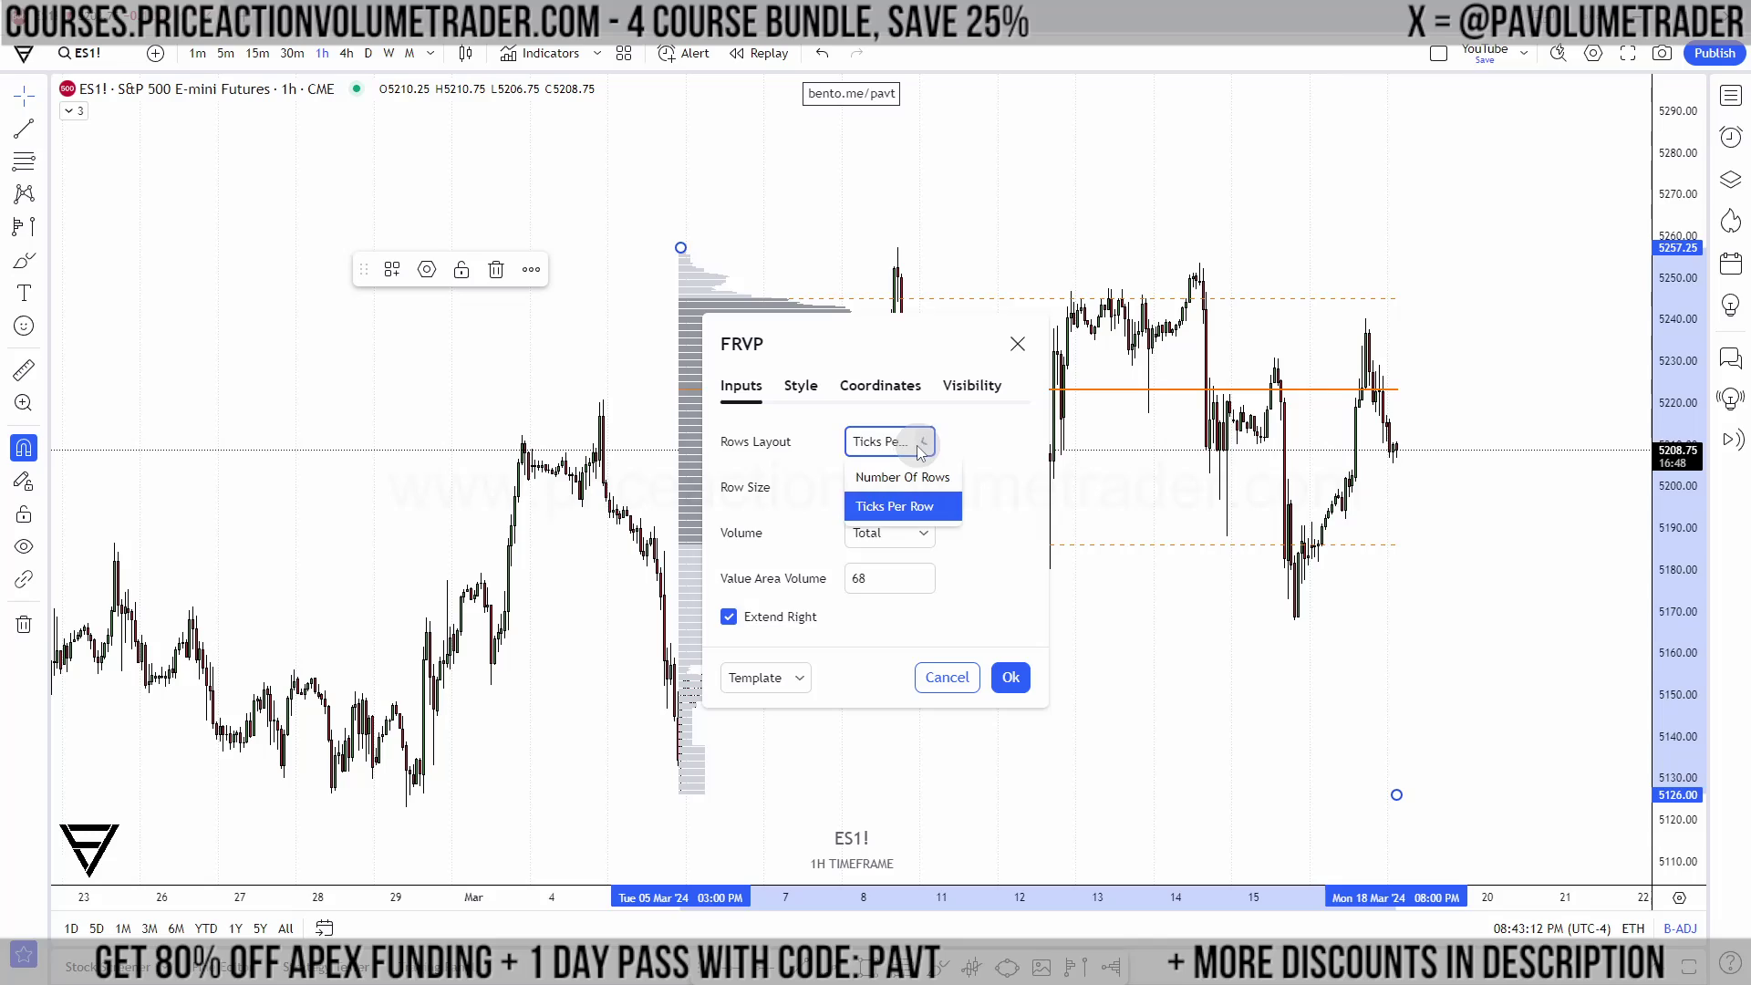
left_click(898, 476)
left_click(888, 487)
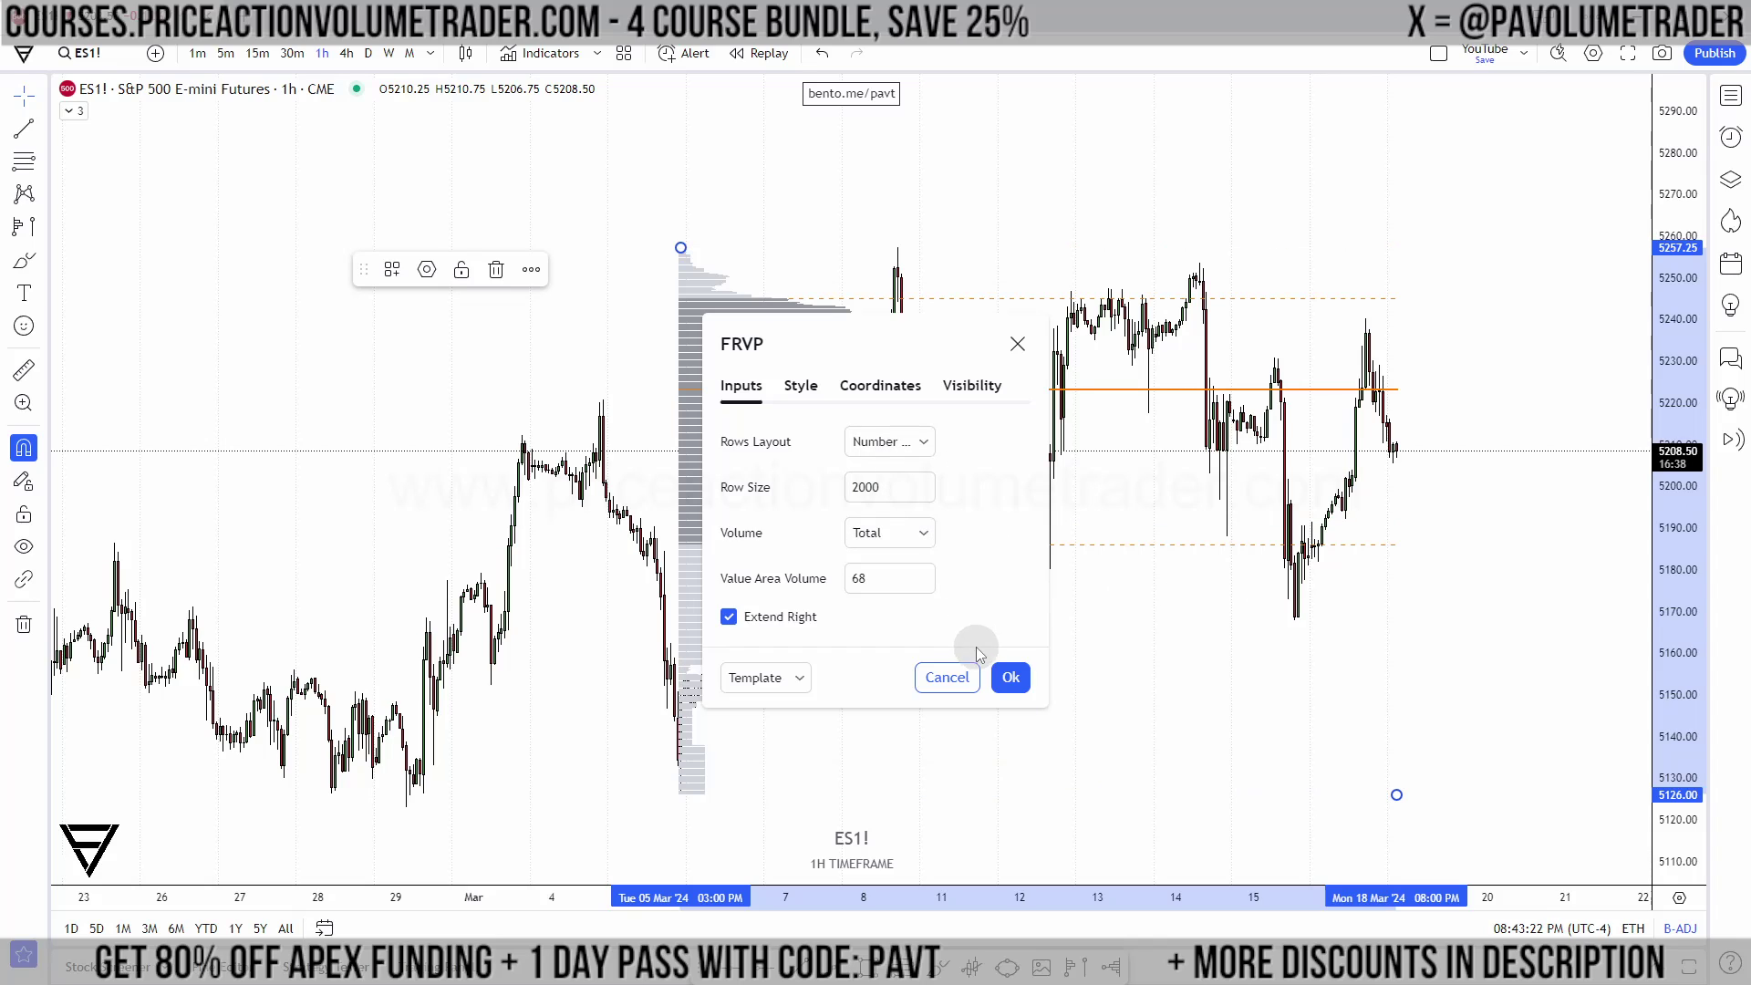
left_click(1005, 673)
Step: Zoom the price axis to inspect the 2000-row profile, then switch the chart to NQ1!
left_click(1489, 562)
mouse_move(1677, 534)
left_mouse_down()
mouse_move(1676, 655)
mouse_move(1675, 520)
left_mouse_up()
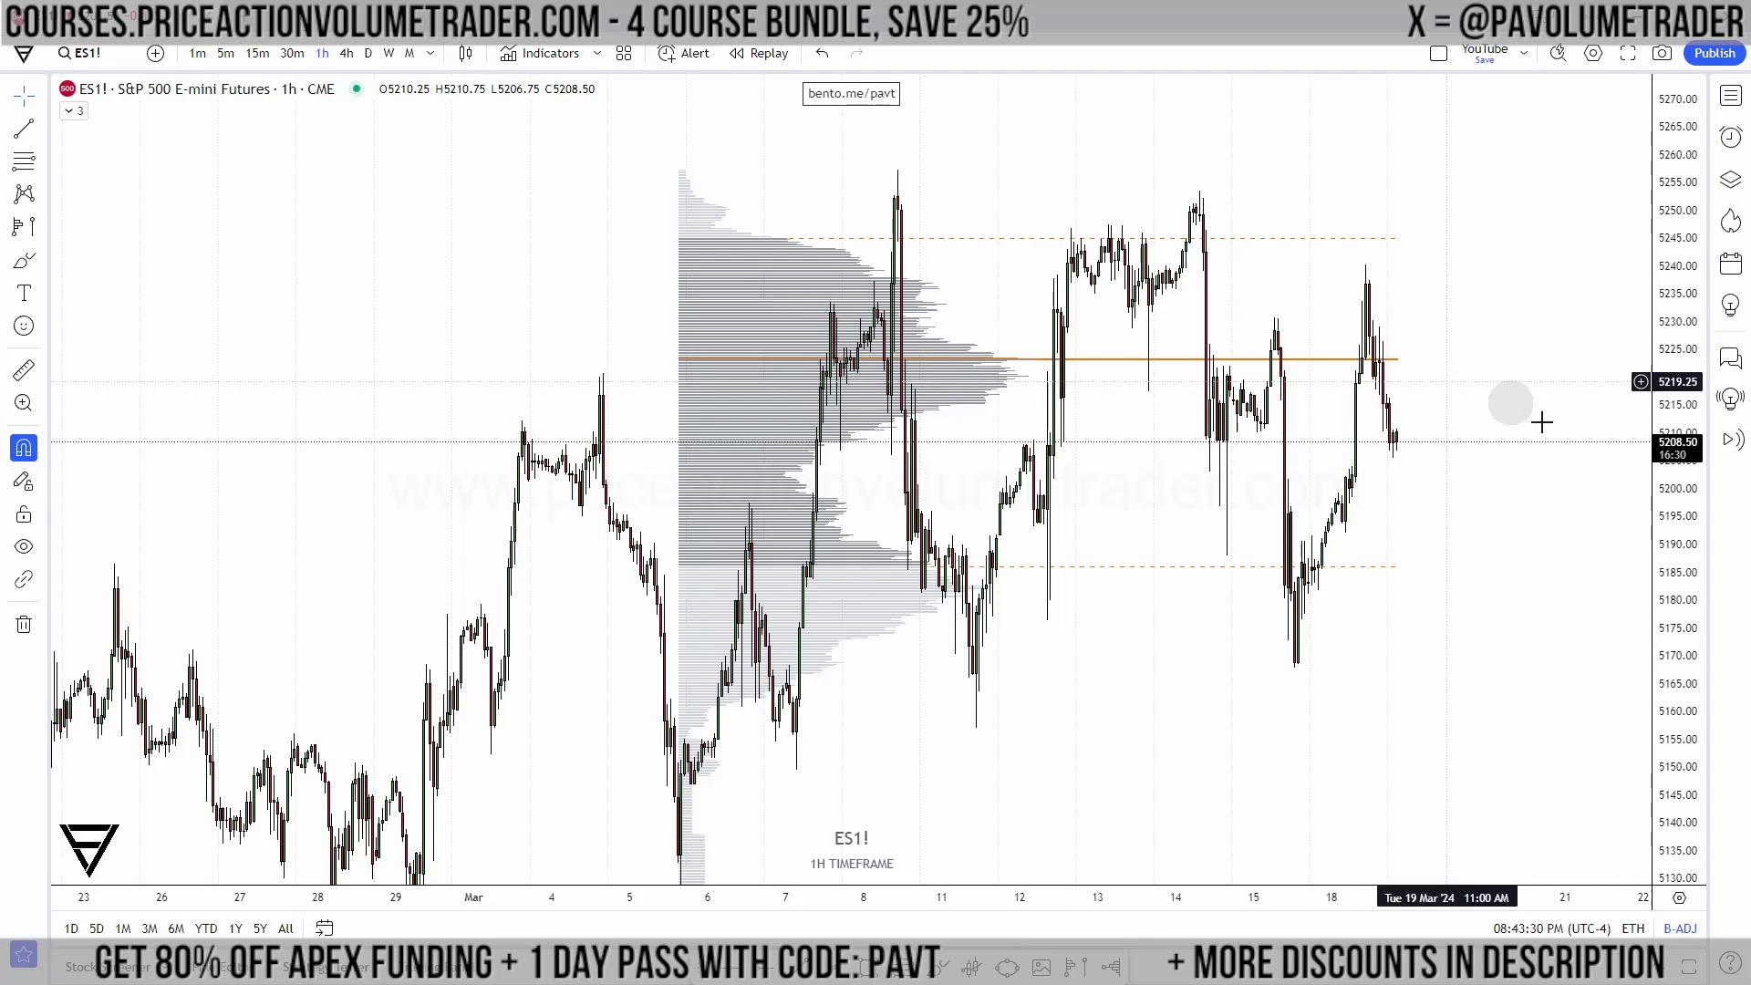
left_click_drag(1674, 636, 1680, 354)
left_click_drag(1677, 714, 1686, 287)
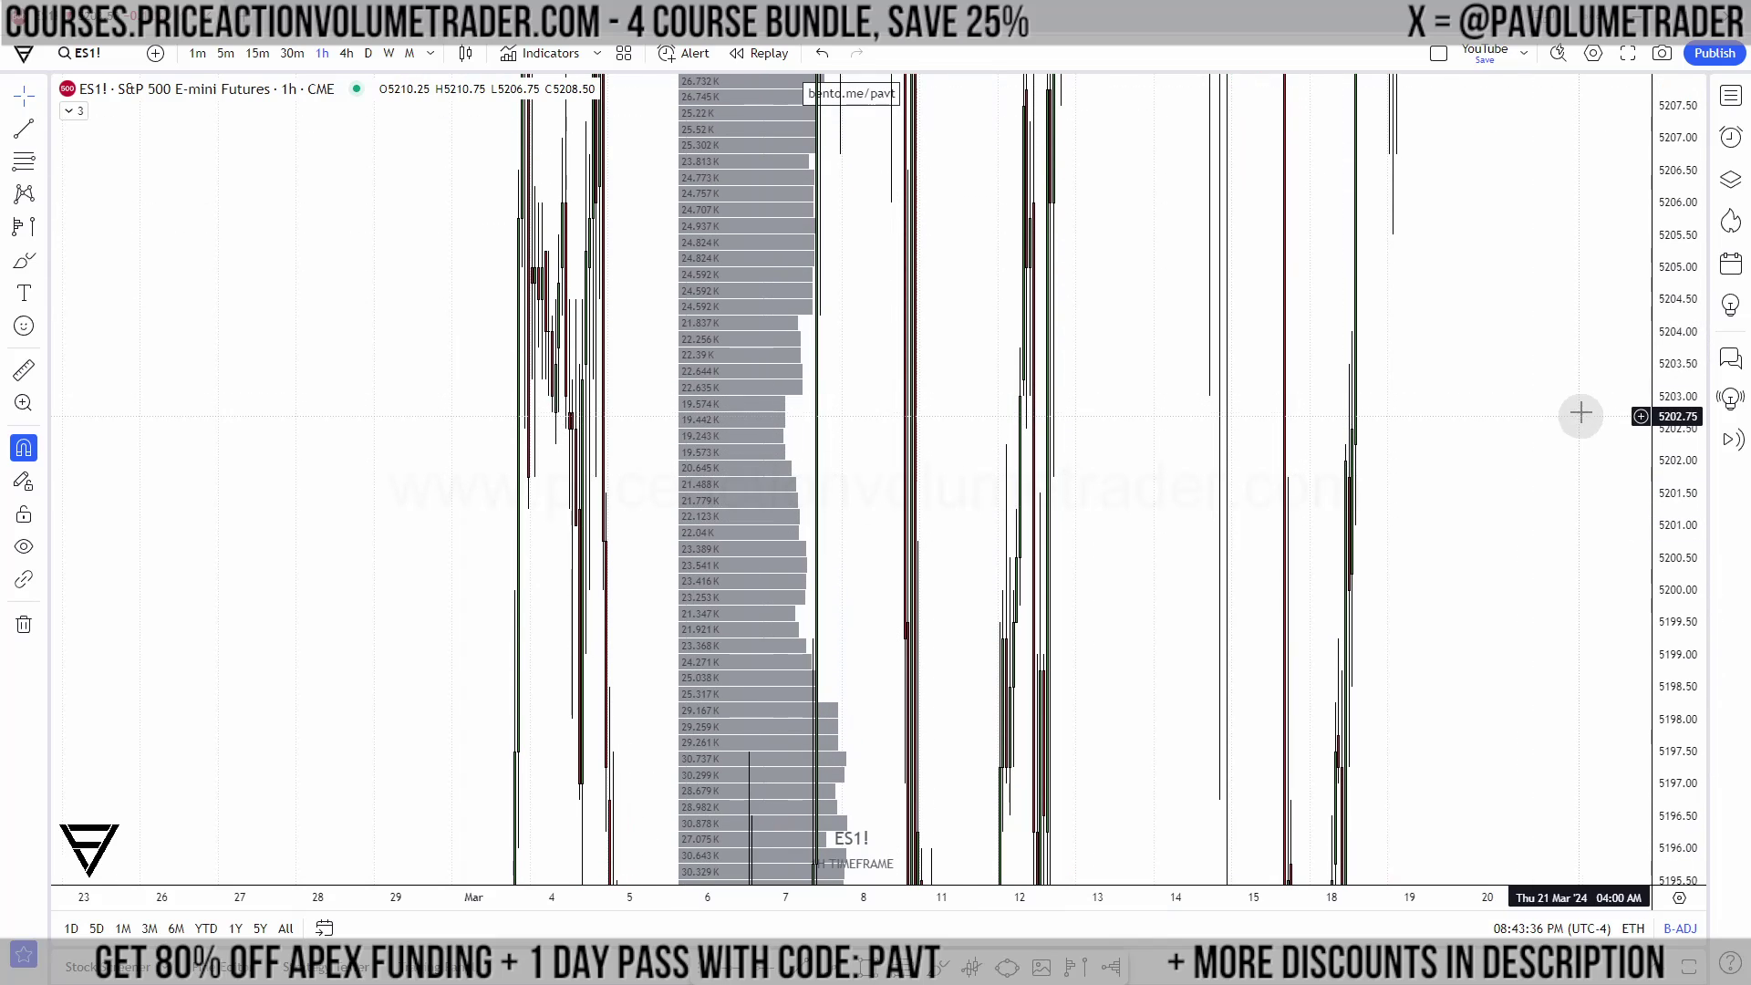
left_click_drag(1671, 274, 1671, 610)
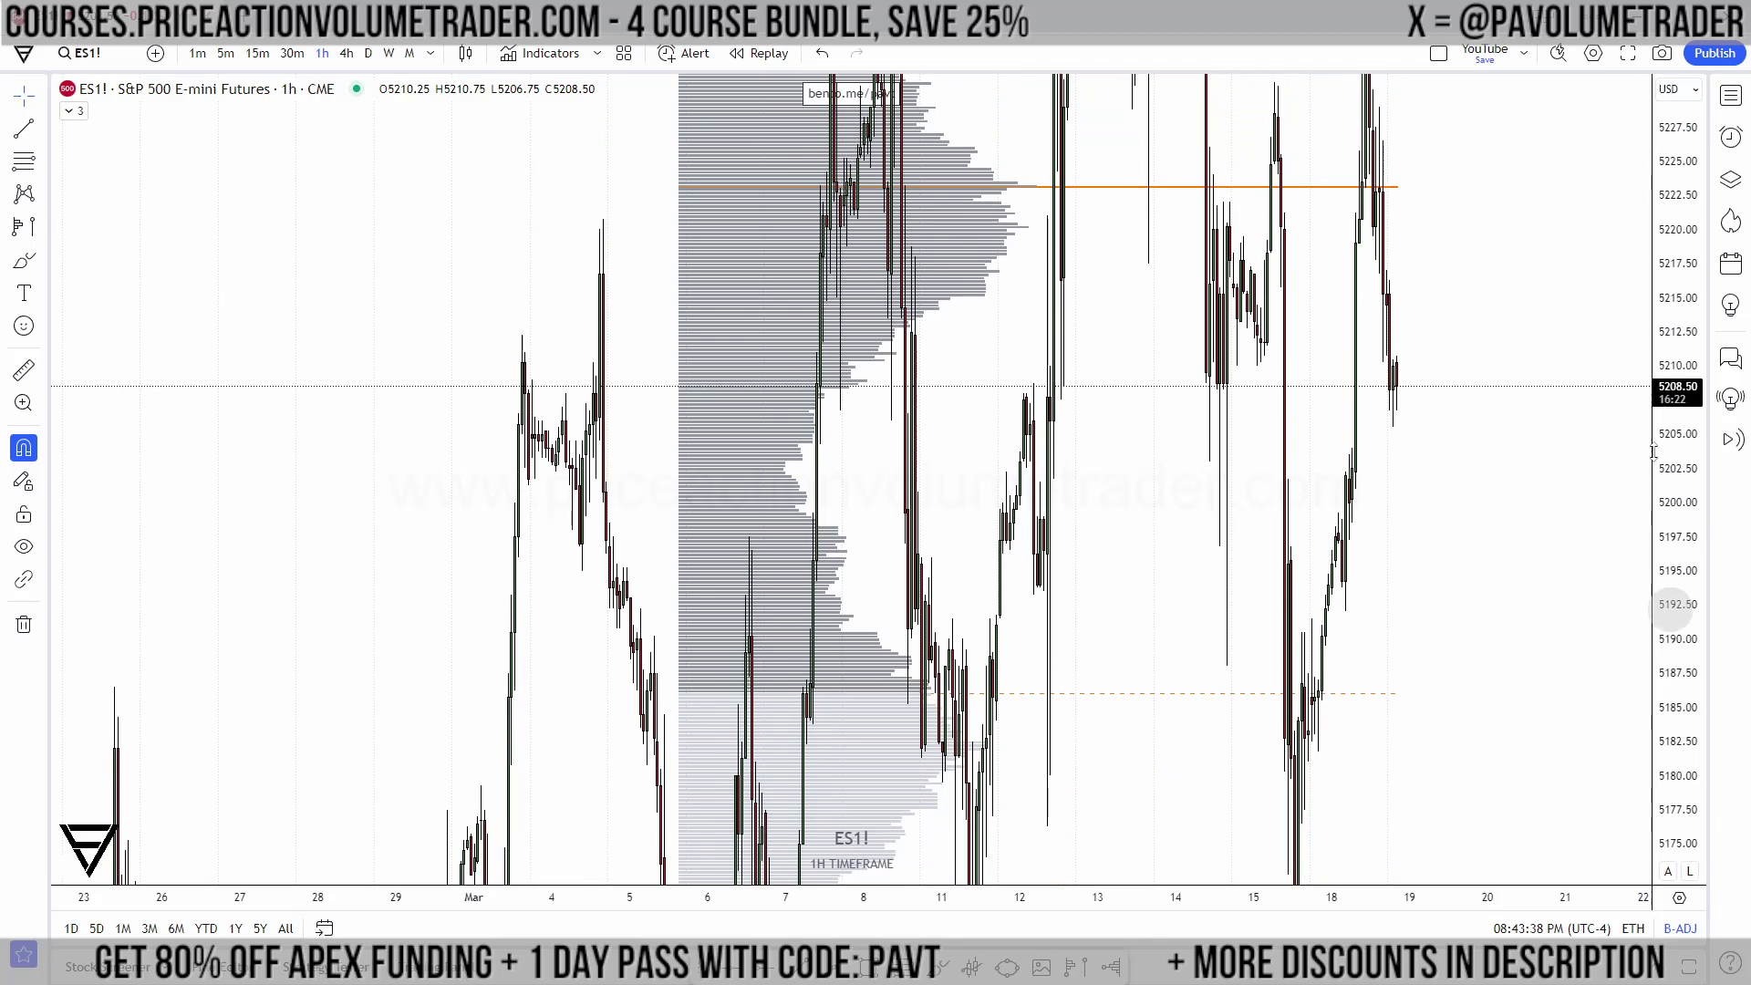
left_click_drag(1698, 351, 1697, 702)
left_click_drag(1687, 301, 1687, 588)
left_click(1730, 94)
left_click(1603, 247)
Step: Set the NQ1! profile to Number Of Rows at 2000, then switch to BTCUSDT.P
left_click_drag(945, 257, 1013, 285)
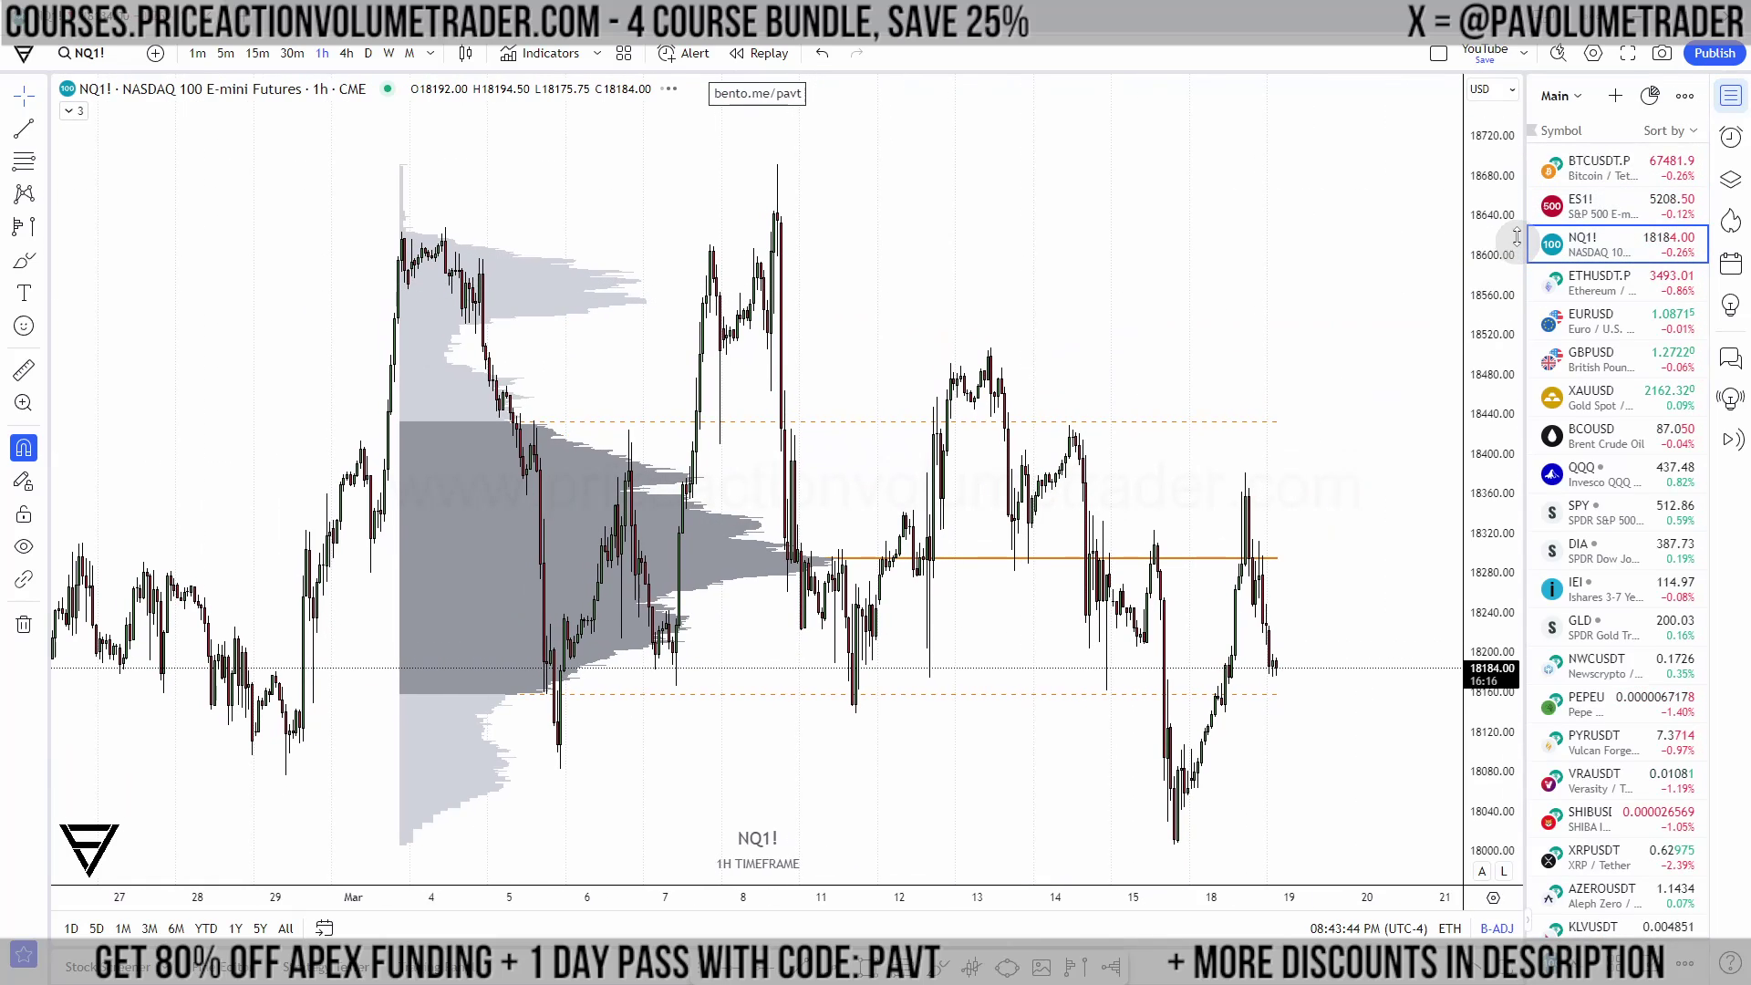
left_click_drag(1495, 225, 1496, 349)
double_click(438, 519)
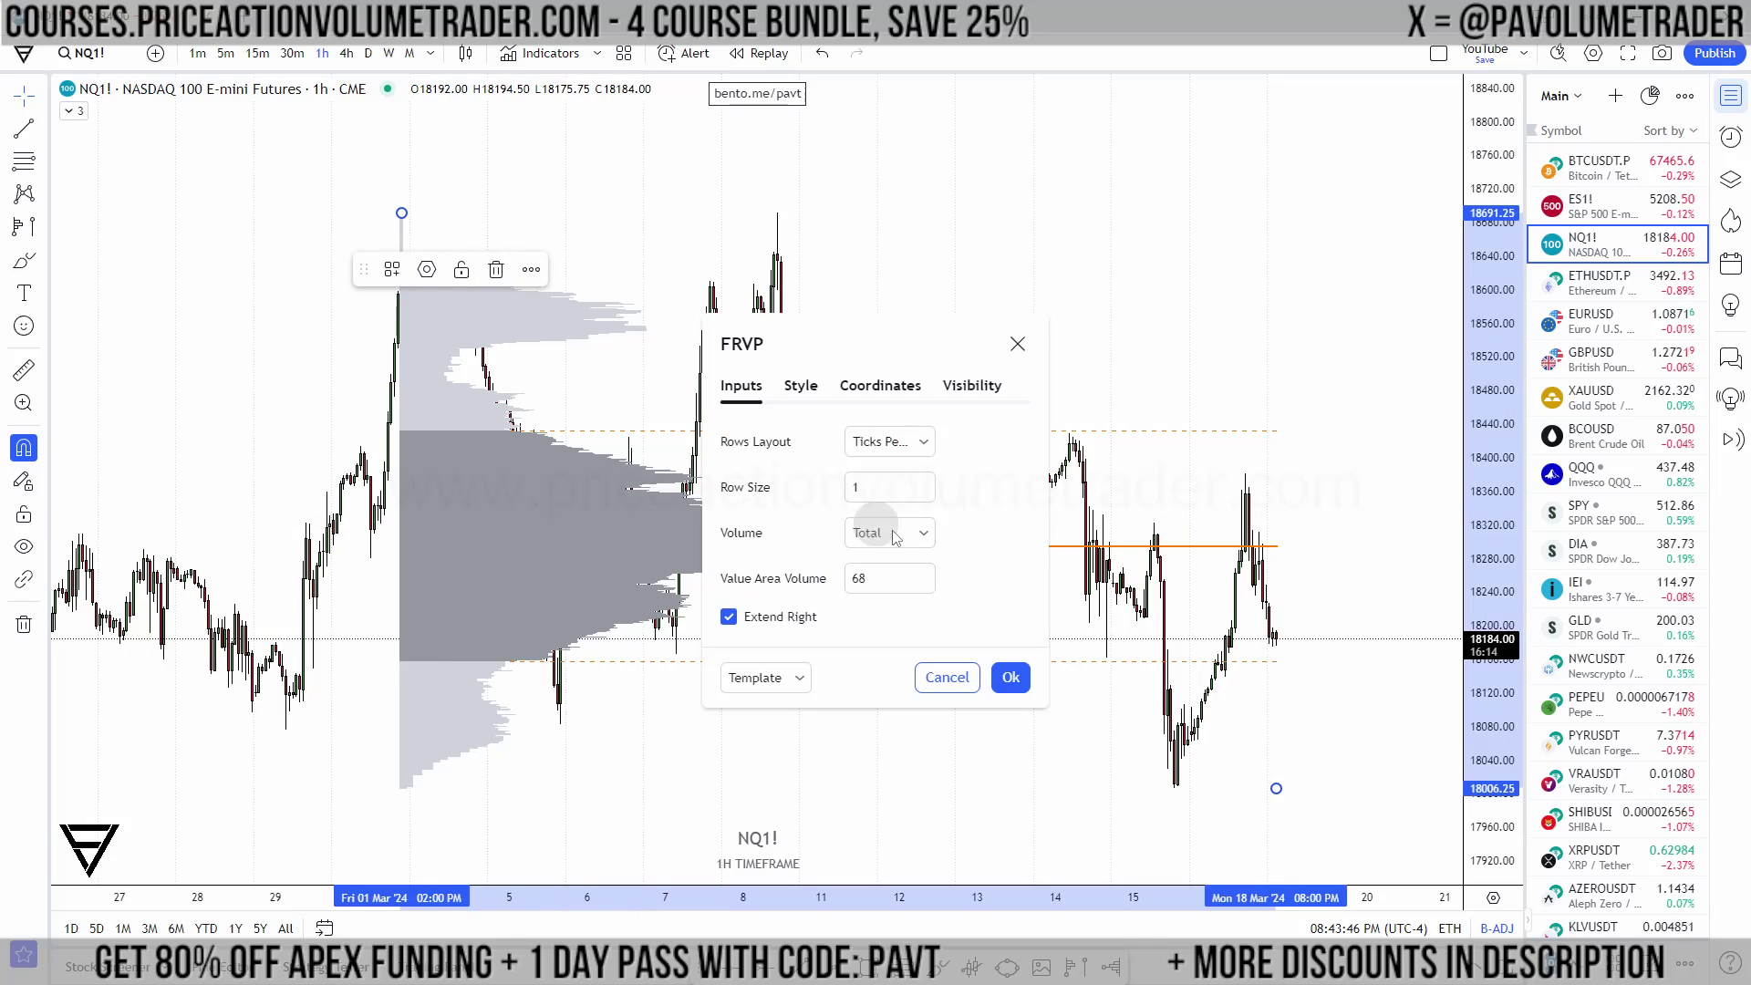
left_click(883, 447)
left_click(901, 477)
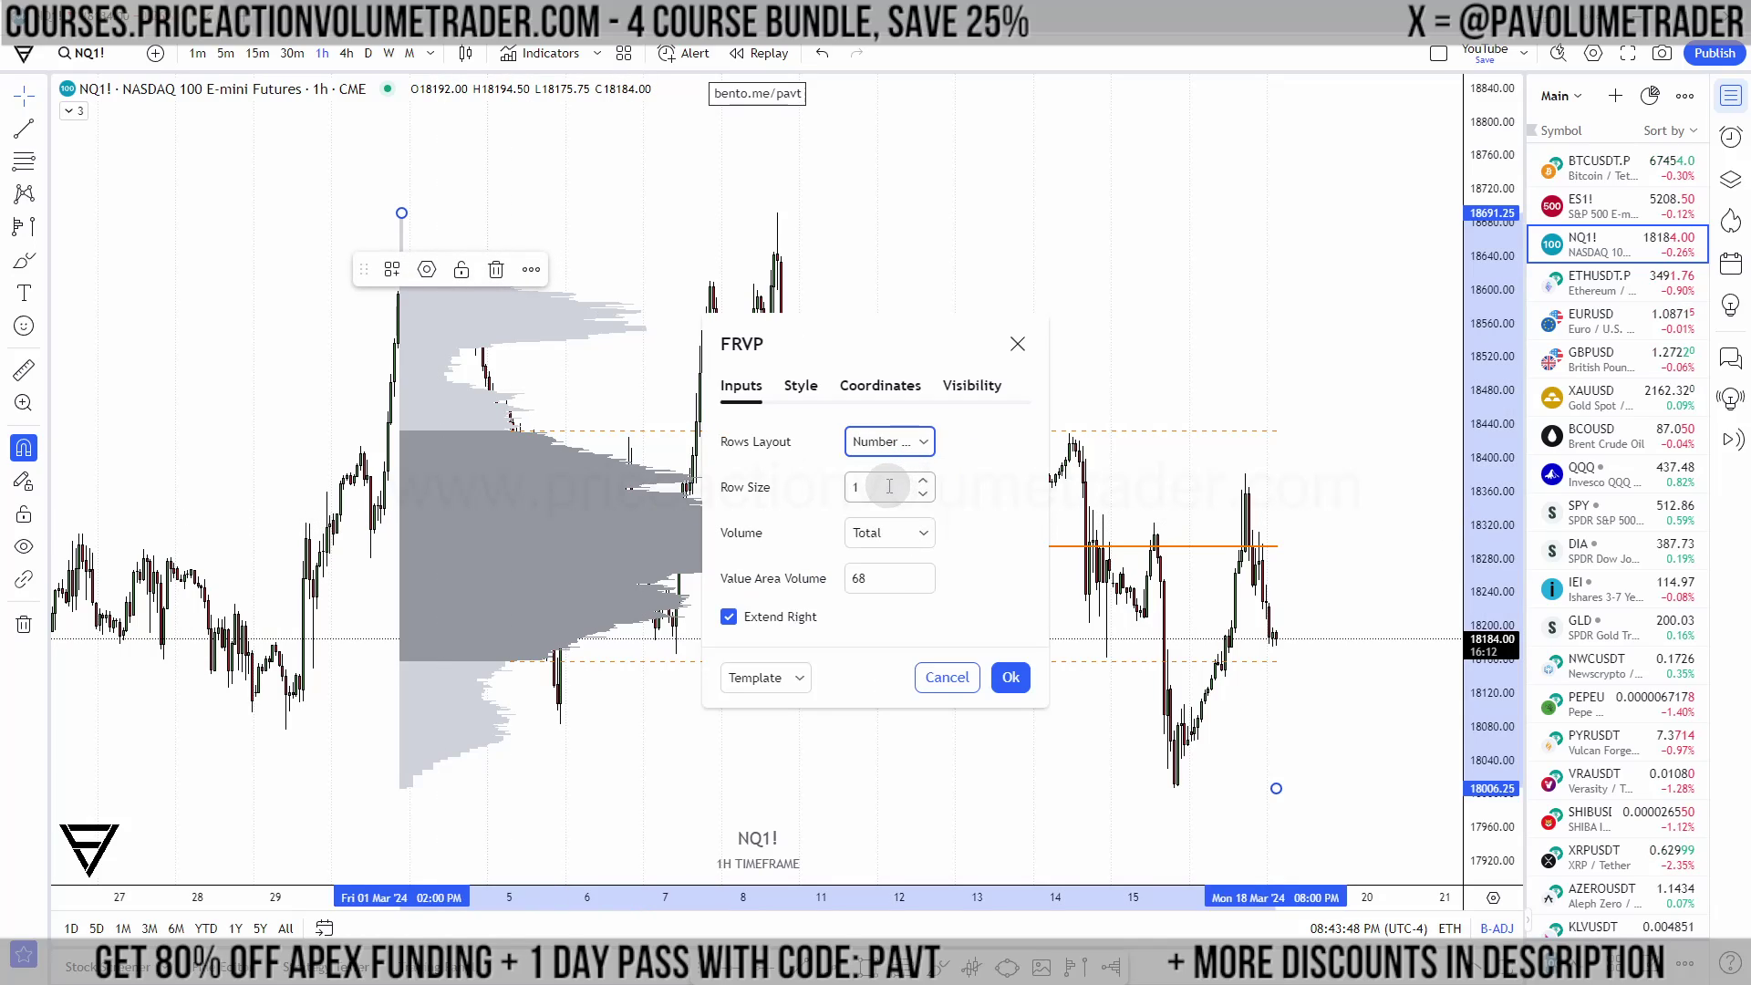
left_click(771, 486)
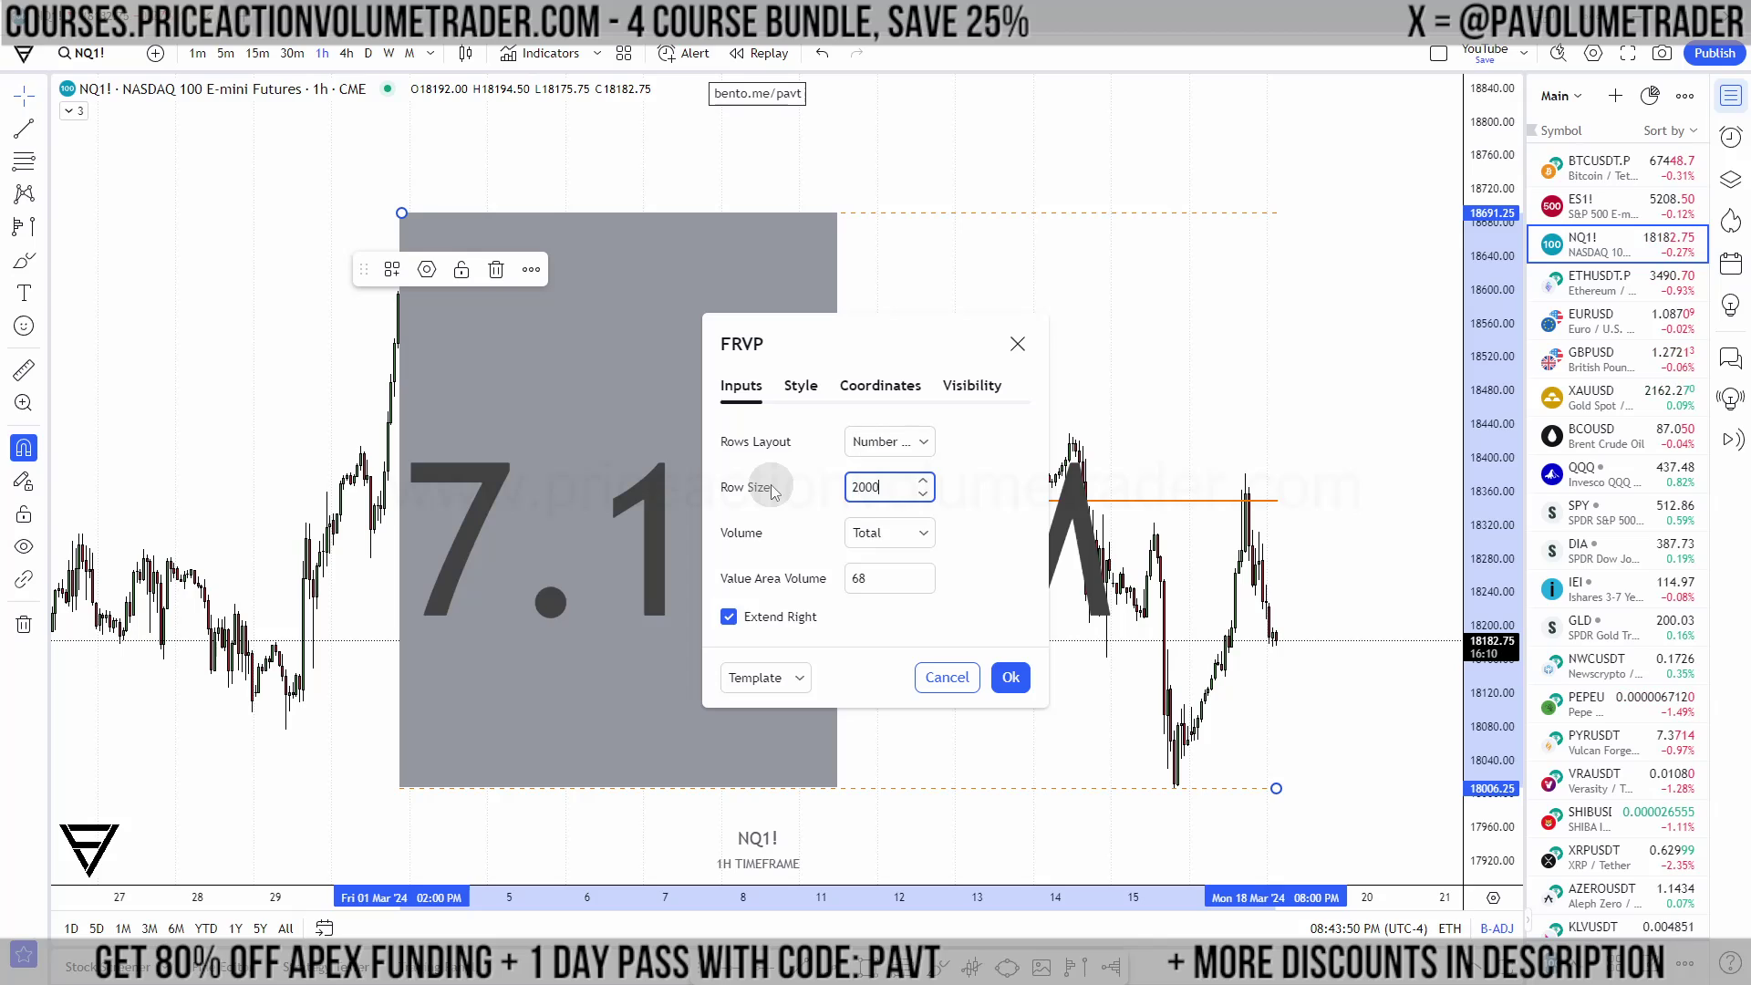
left_click(983, 531)
left_click(1007, 676)
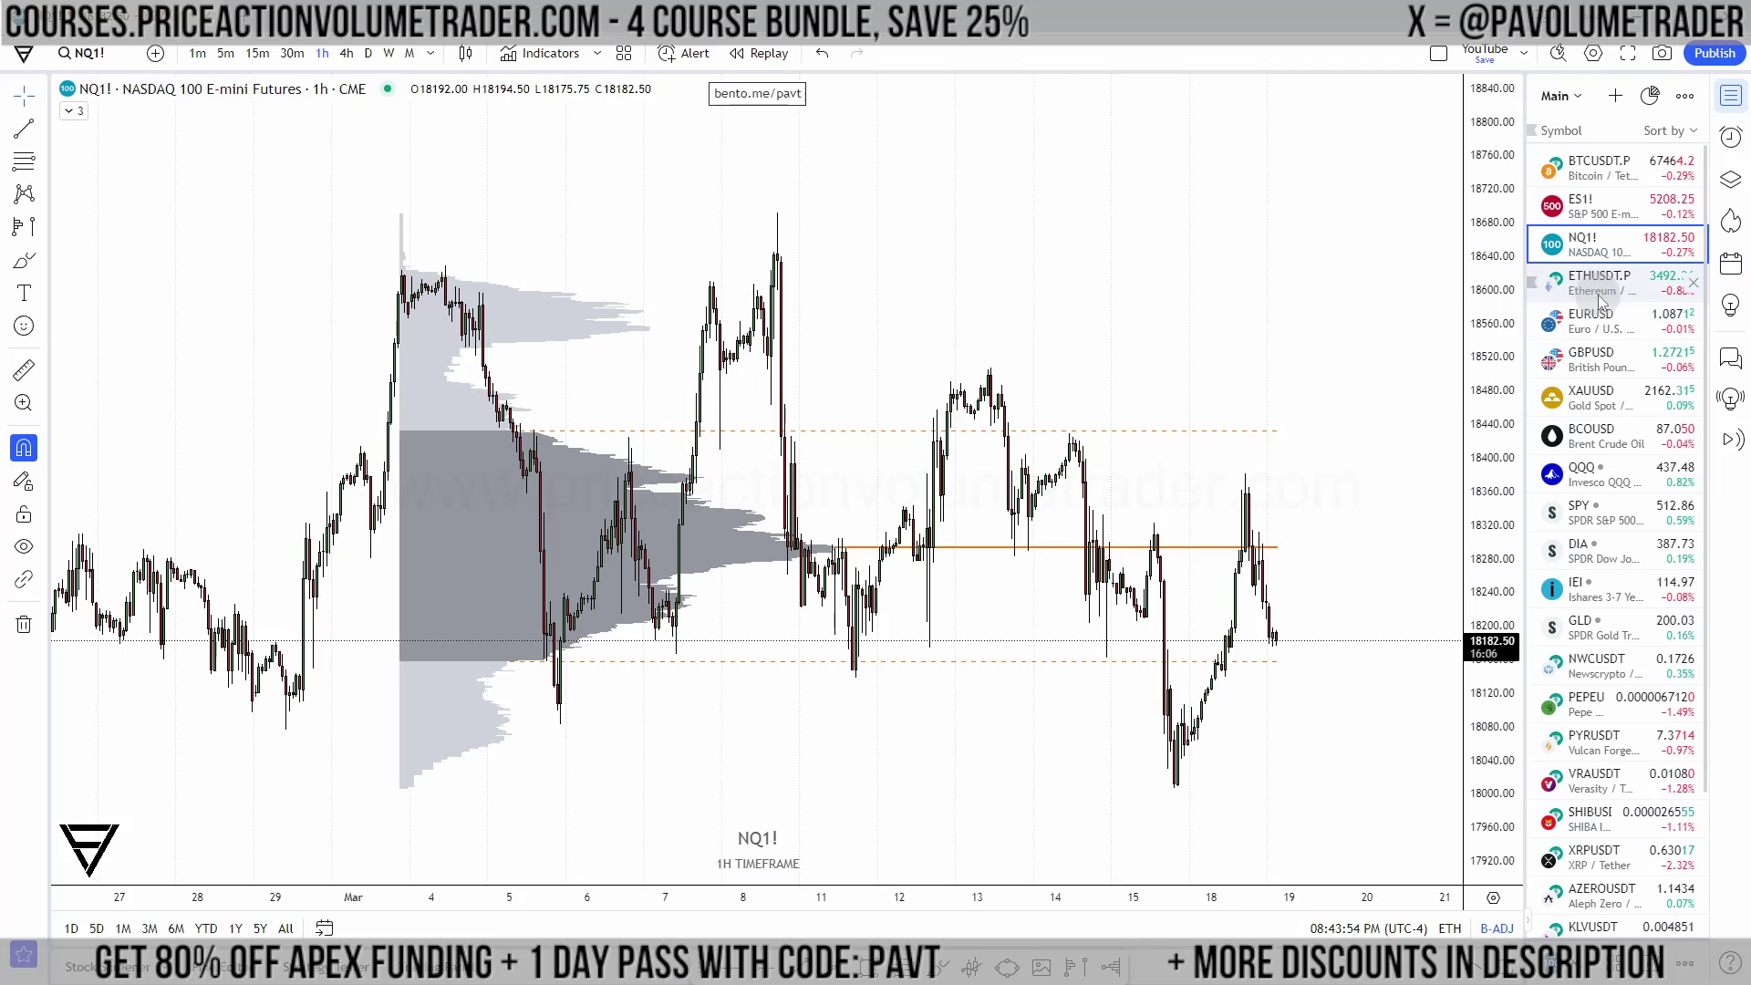
left_click(1605, 167)
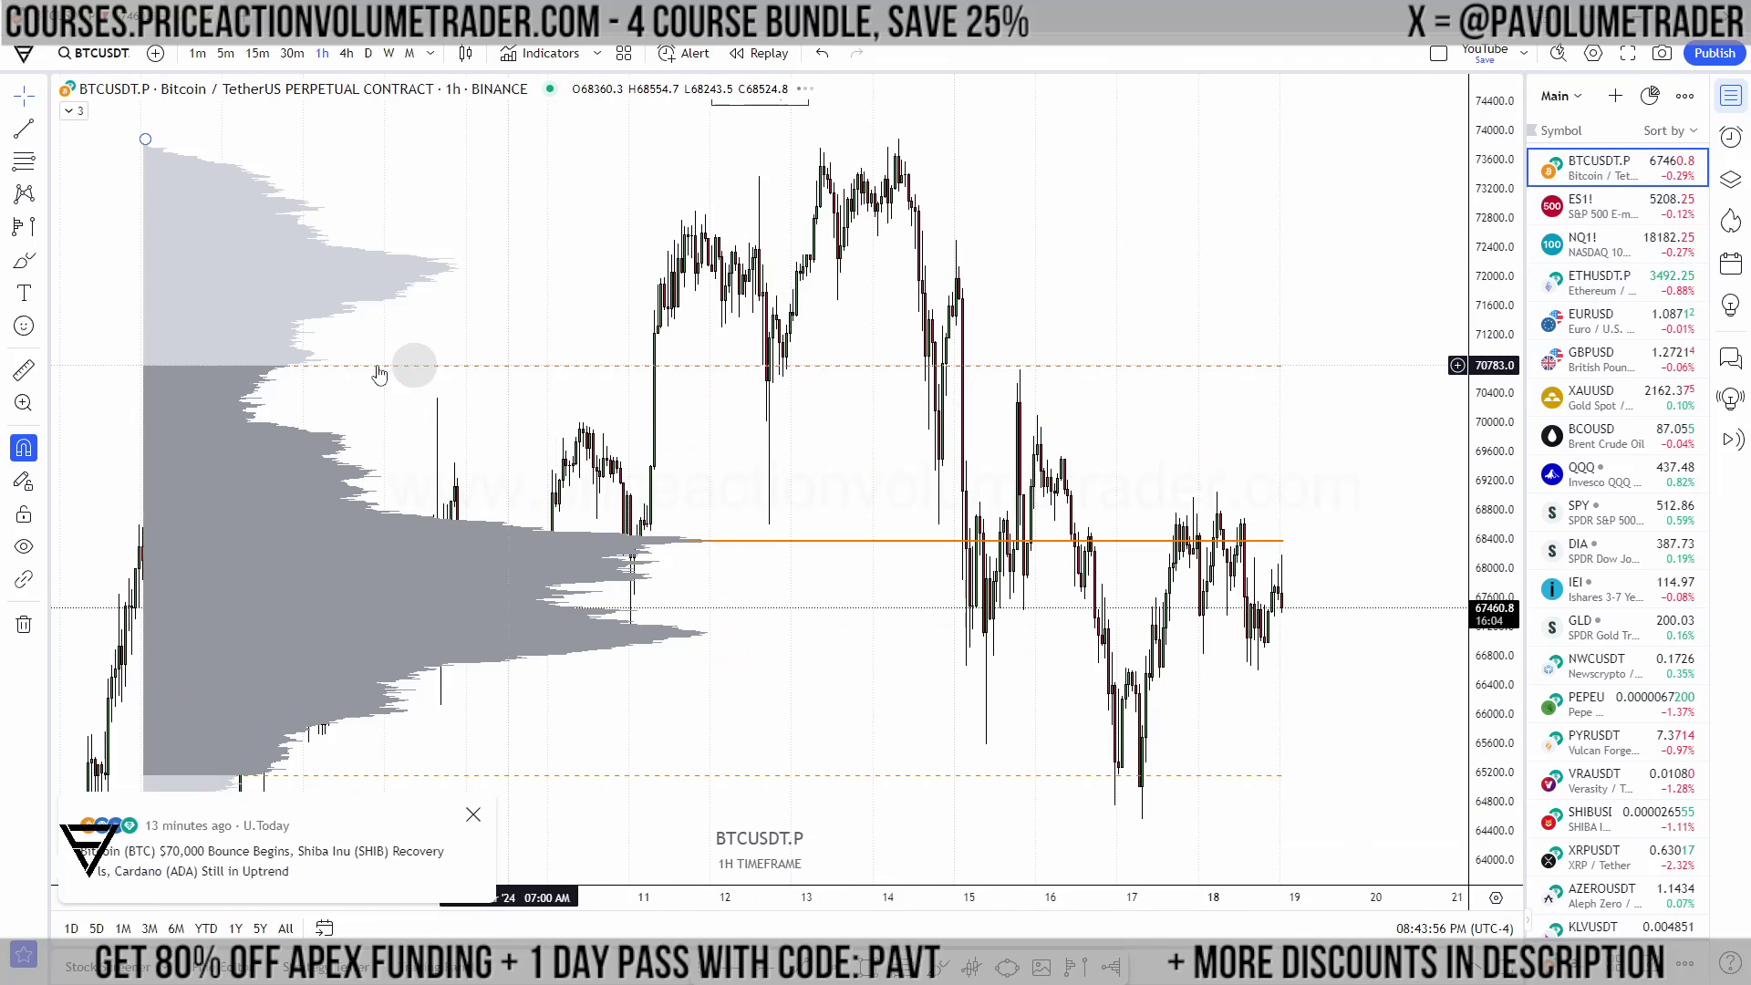
Step: Change the BTCUSDT.P profile to Number Of Rows layout, raising Row Size from 30 to 2000
double_click(195, 281)
left_click(910, 444)
left_click(886, 469)
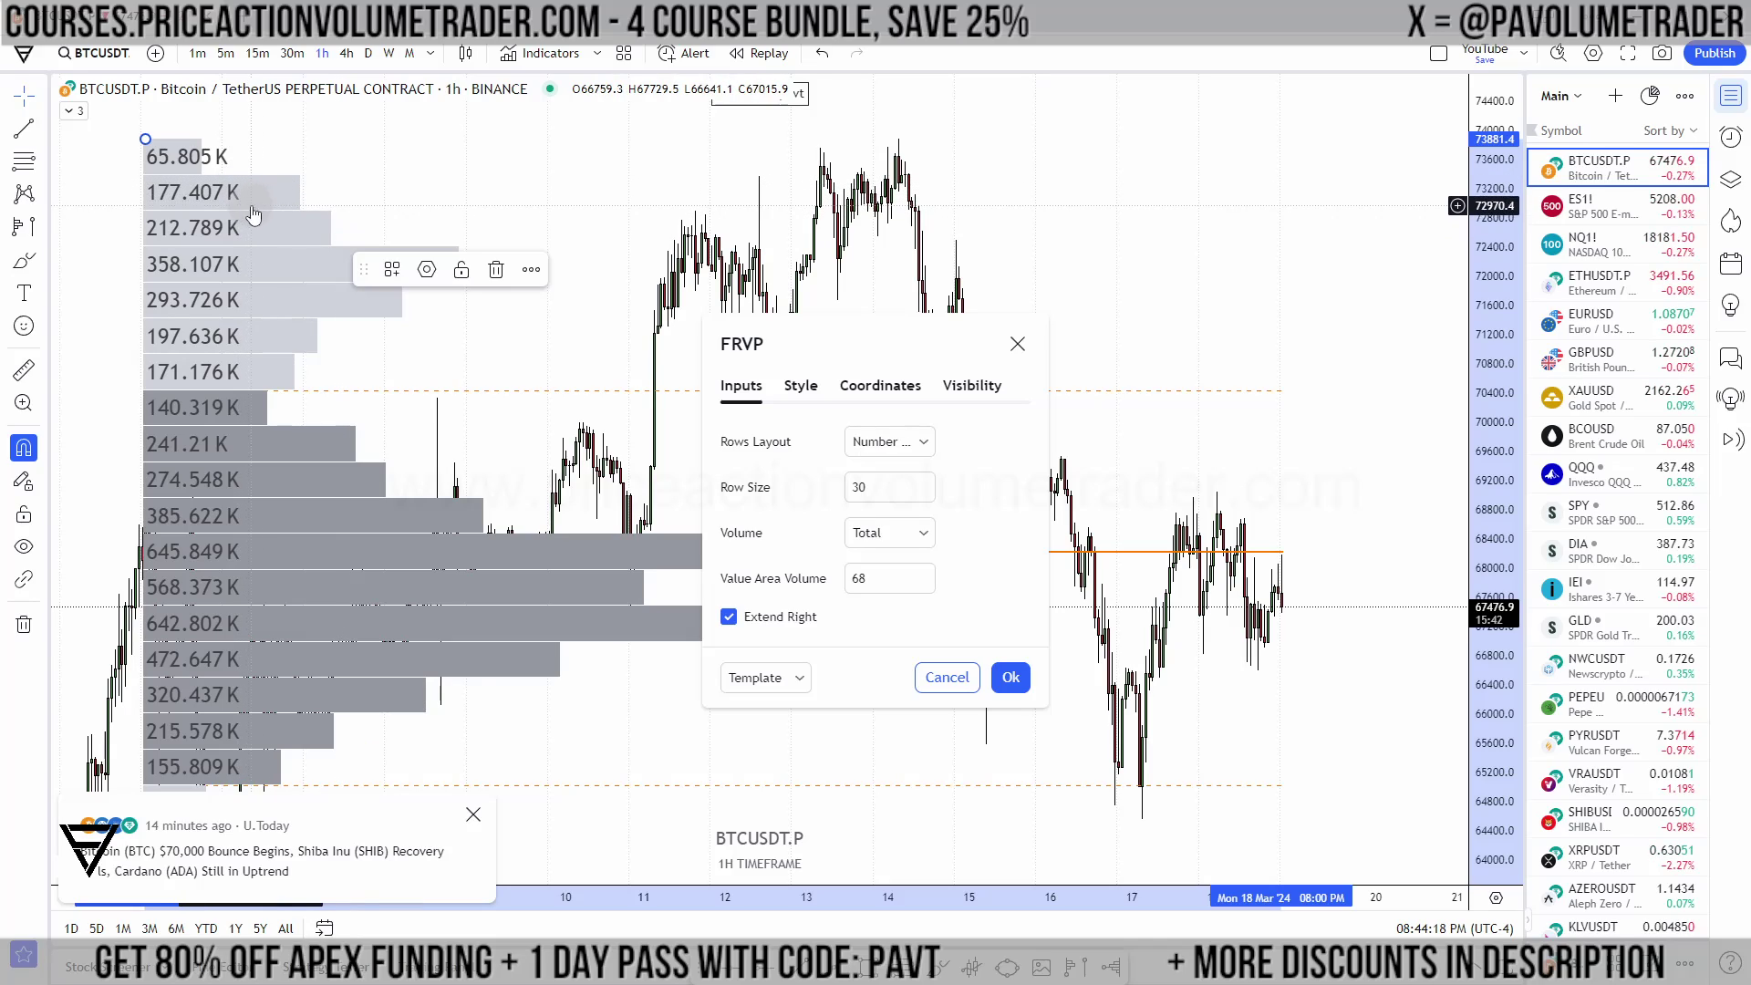
type("2000")
left_click(988, 540)
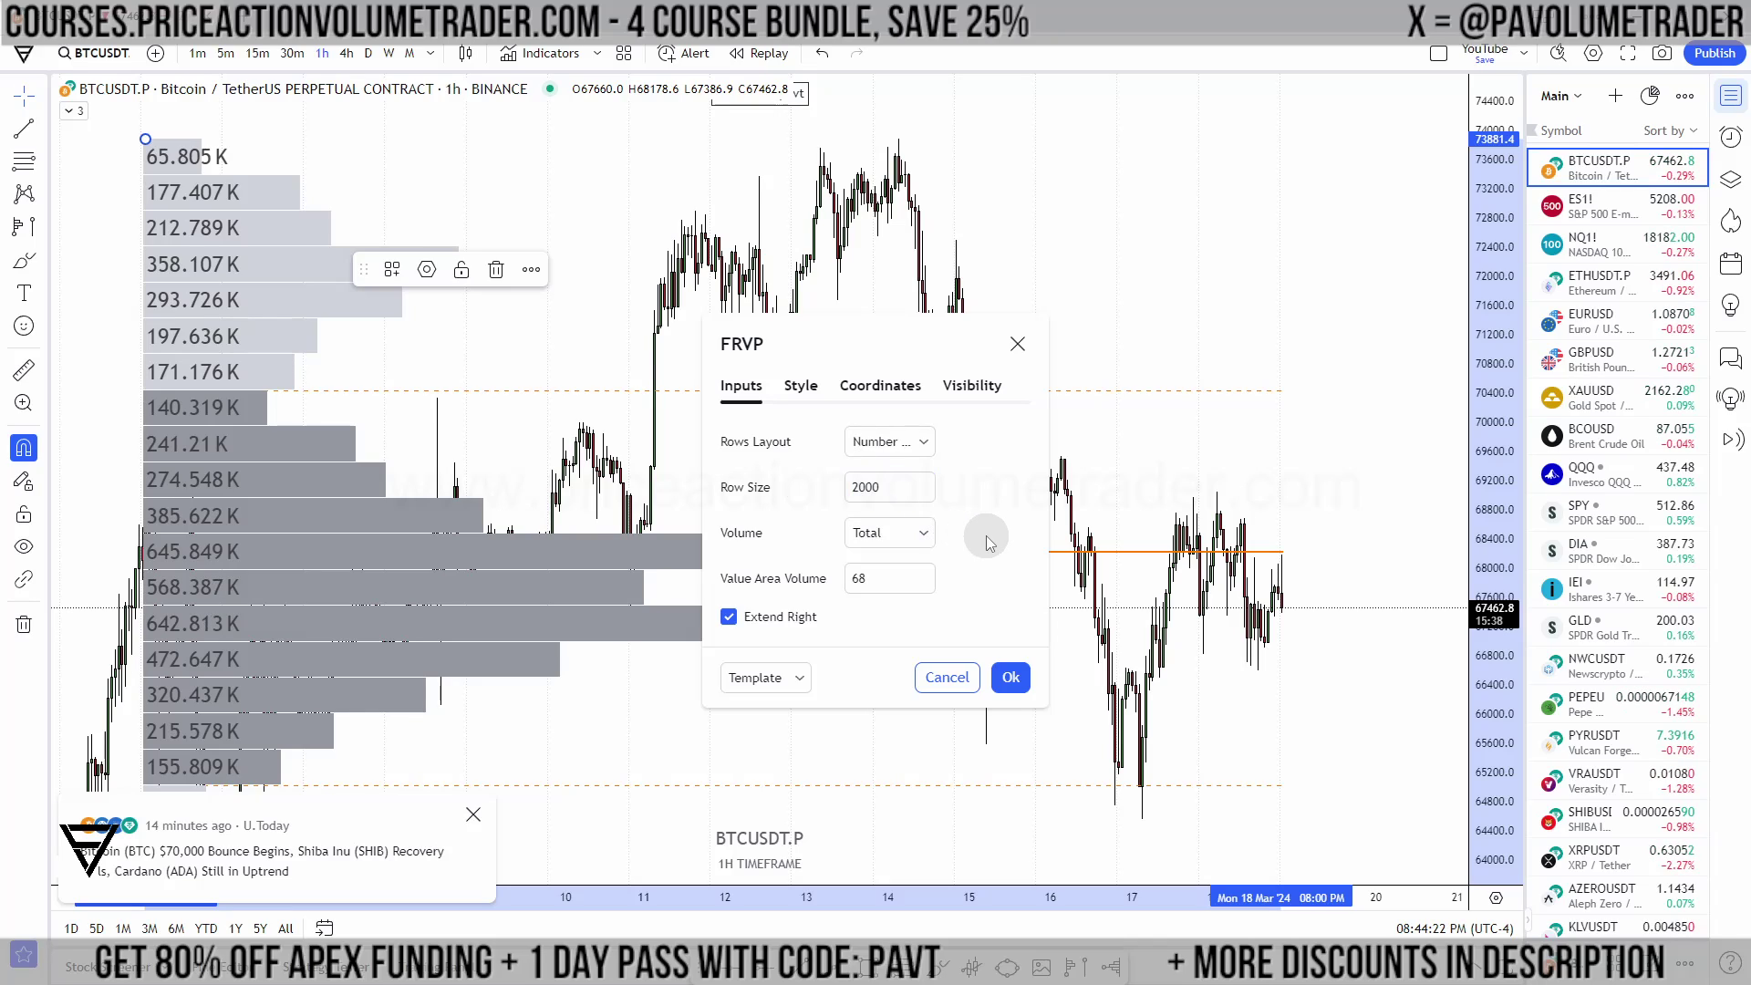
left_click(1014, 606)
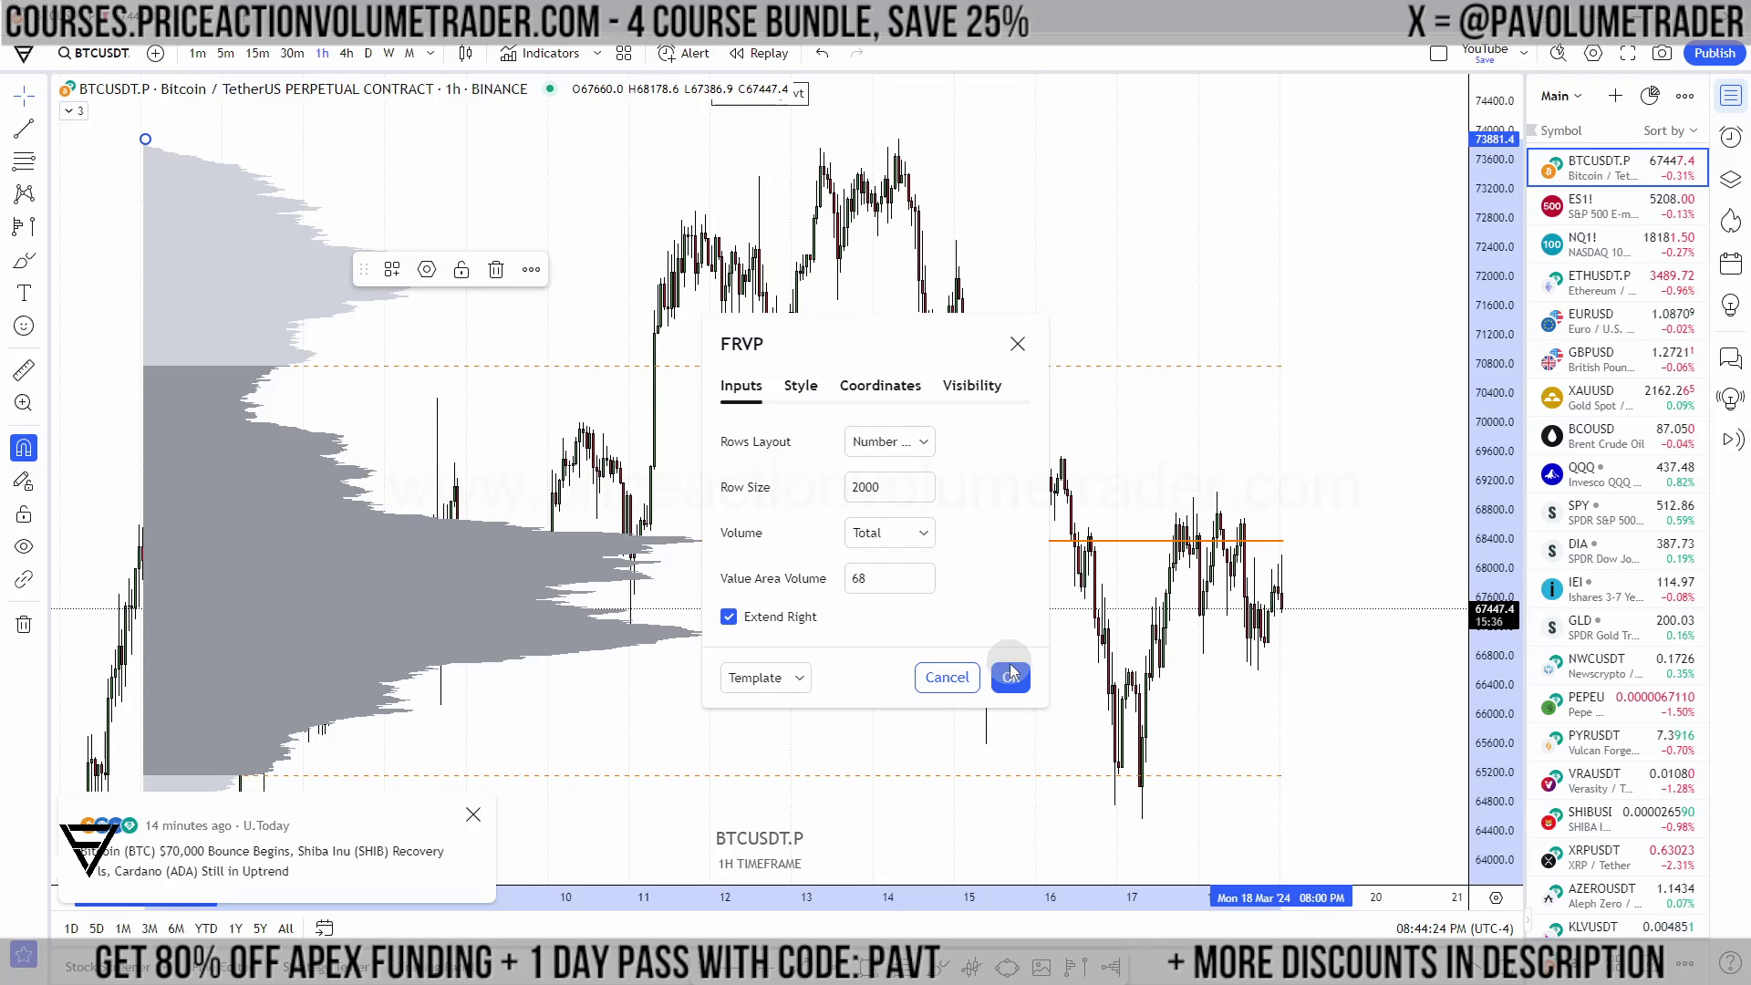
left_click(1010, 675)
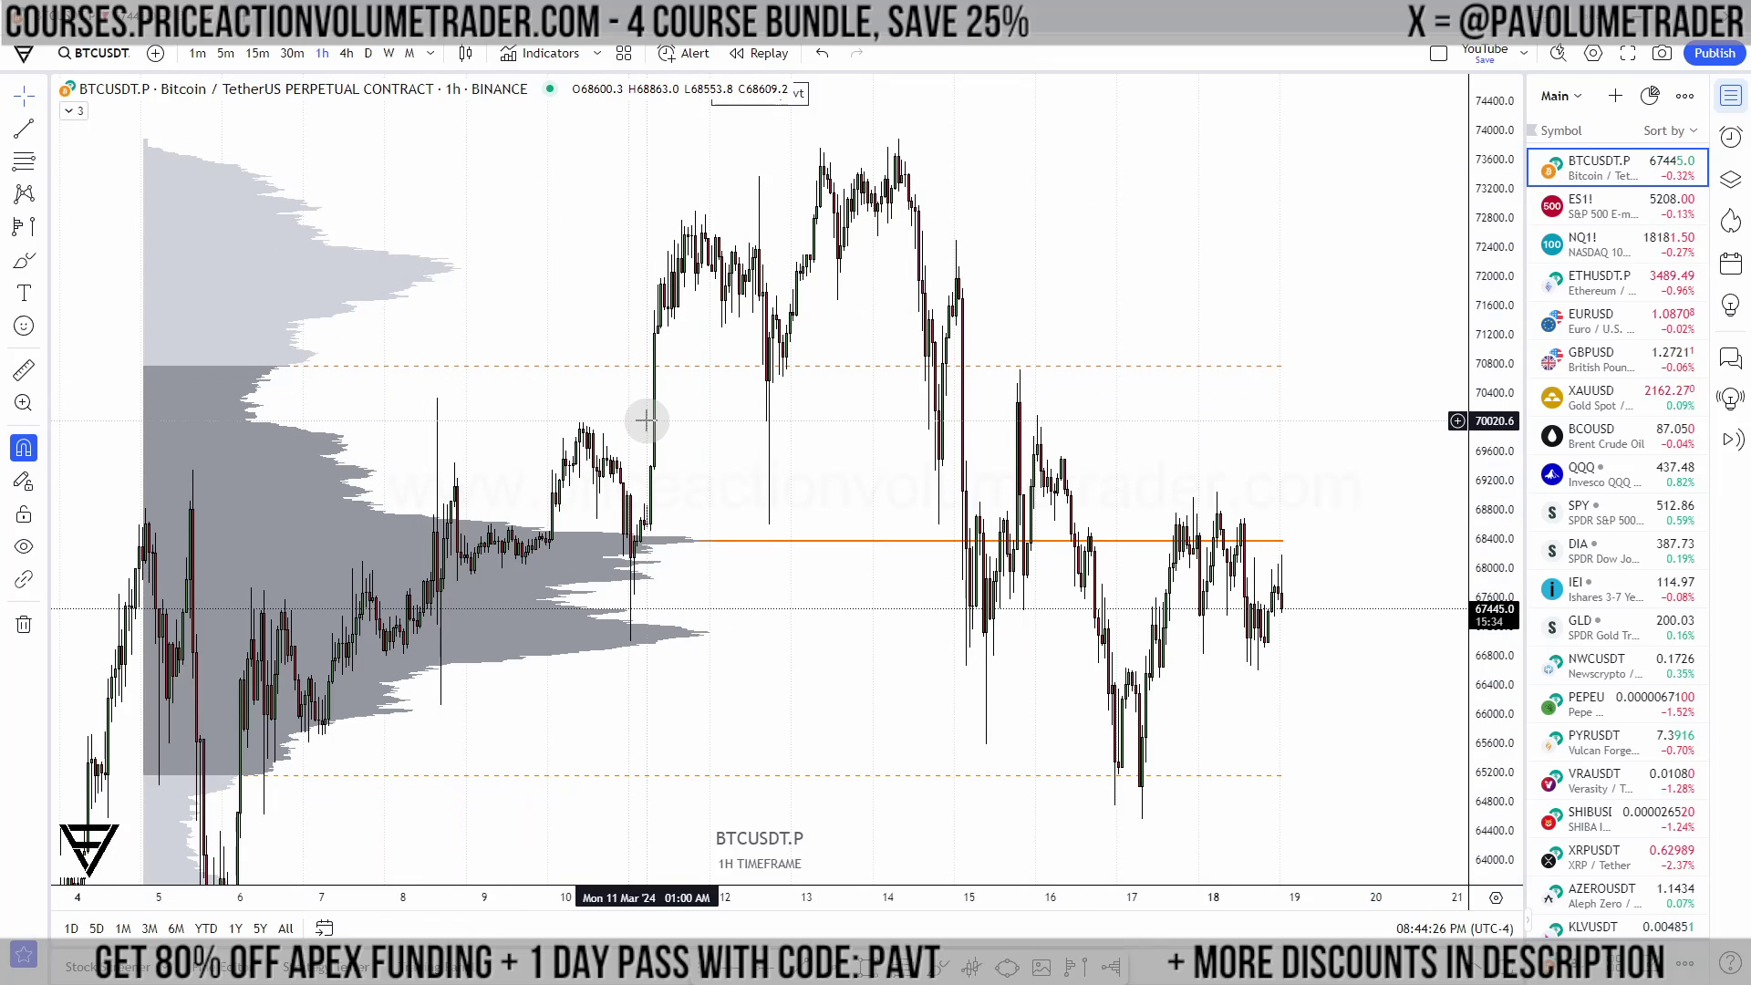
Step: Pan BTCUSDT.P back to 2 March, sketch an orange curve along the profile, then switch to EURUSD
left_click_drag(645, 421, 766, 345)
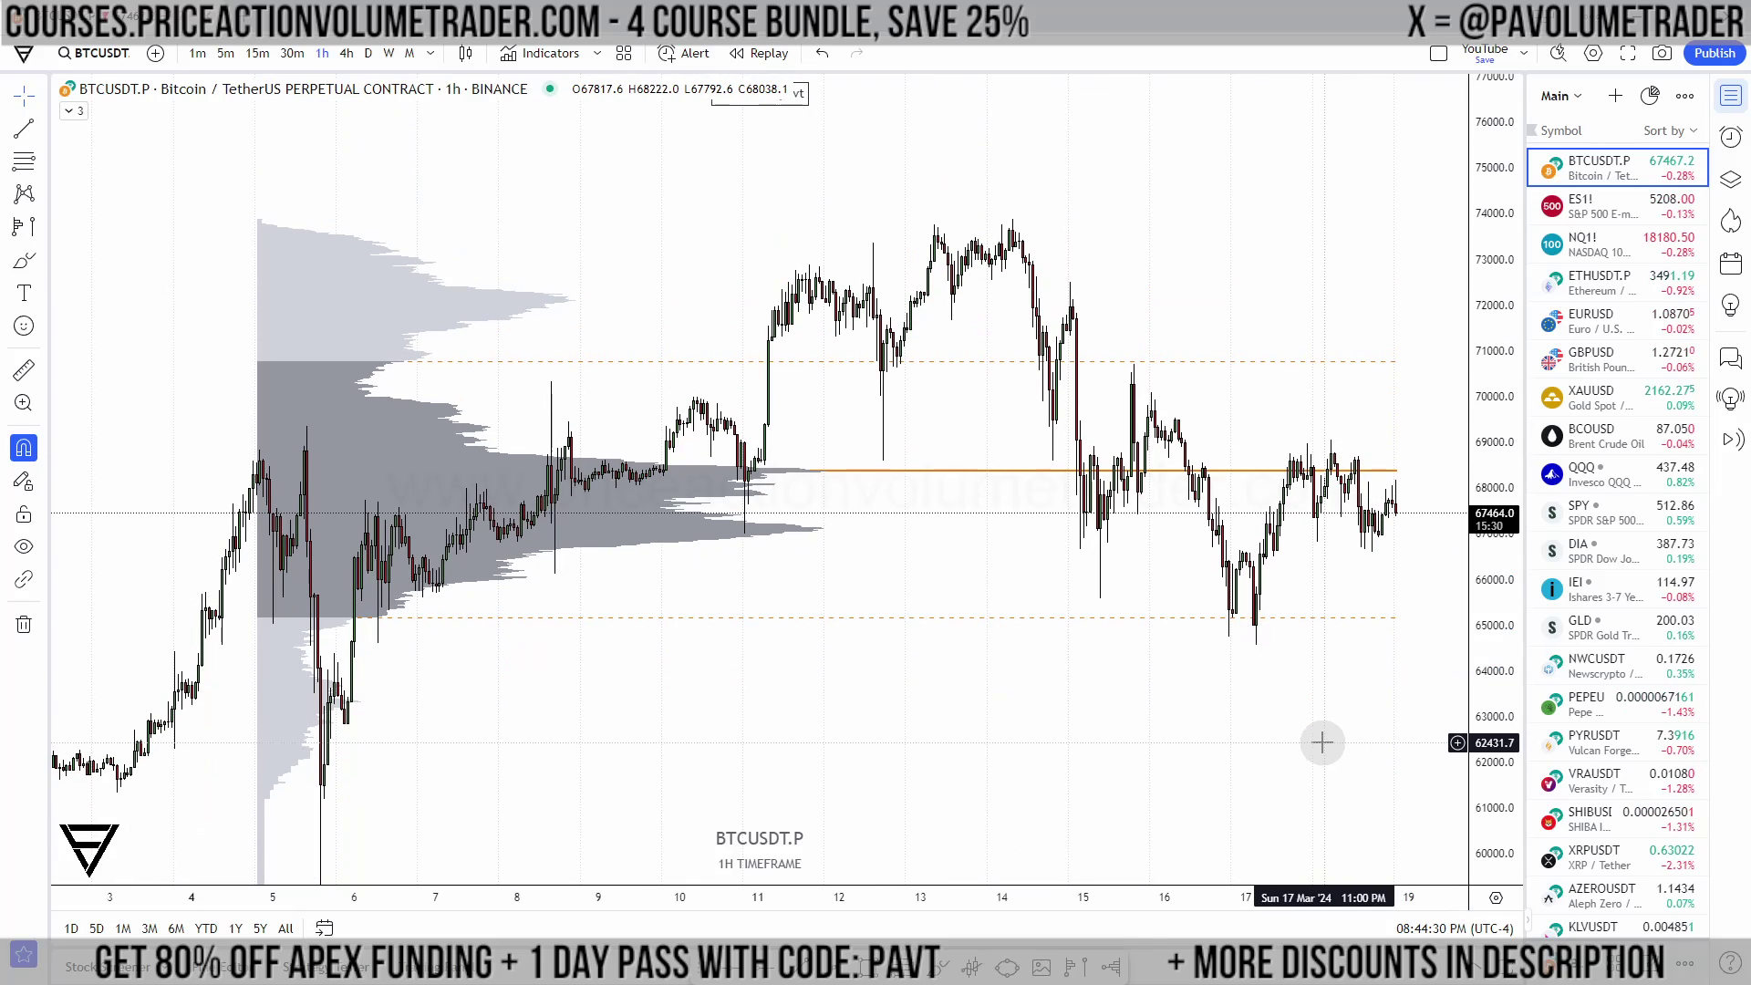
left_click_drag(1003, 551, 1064, 544)
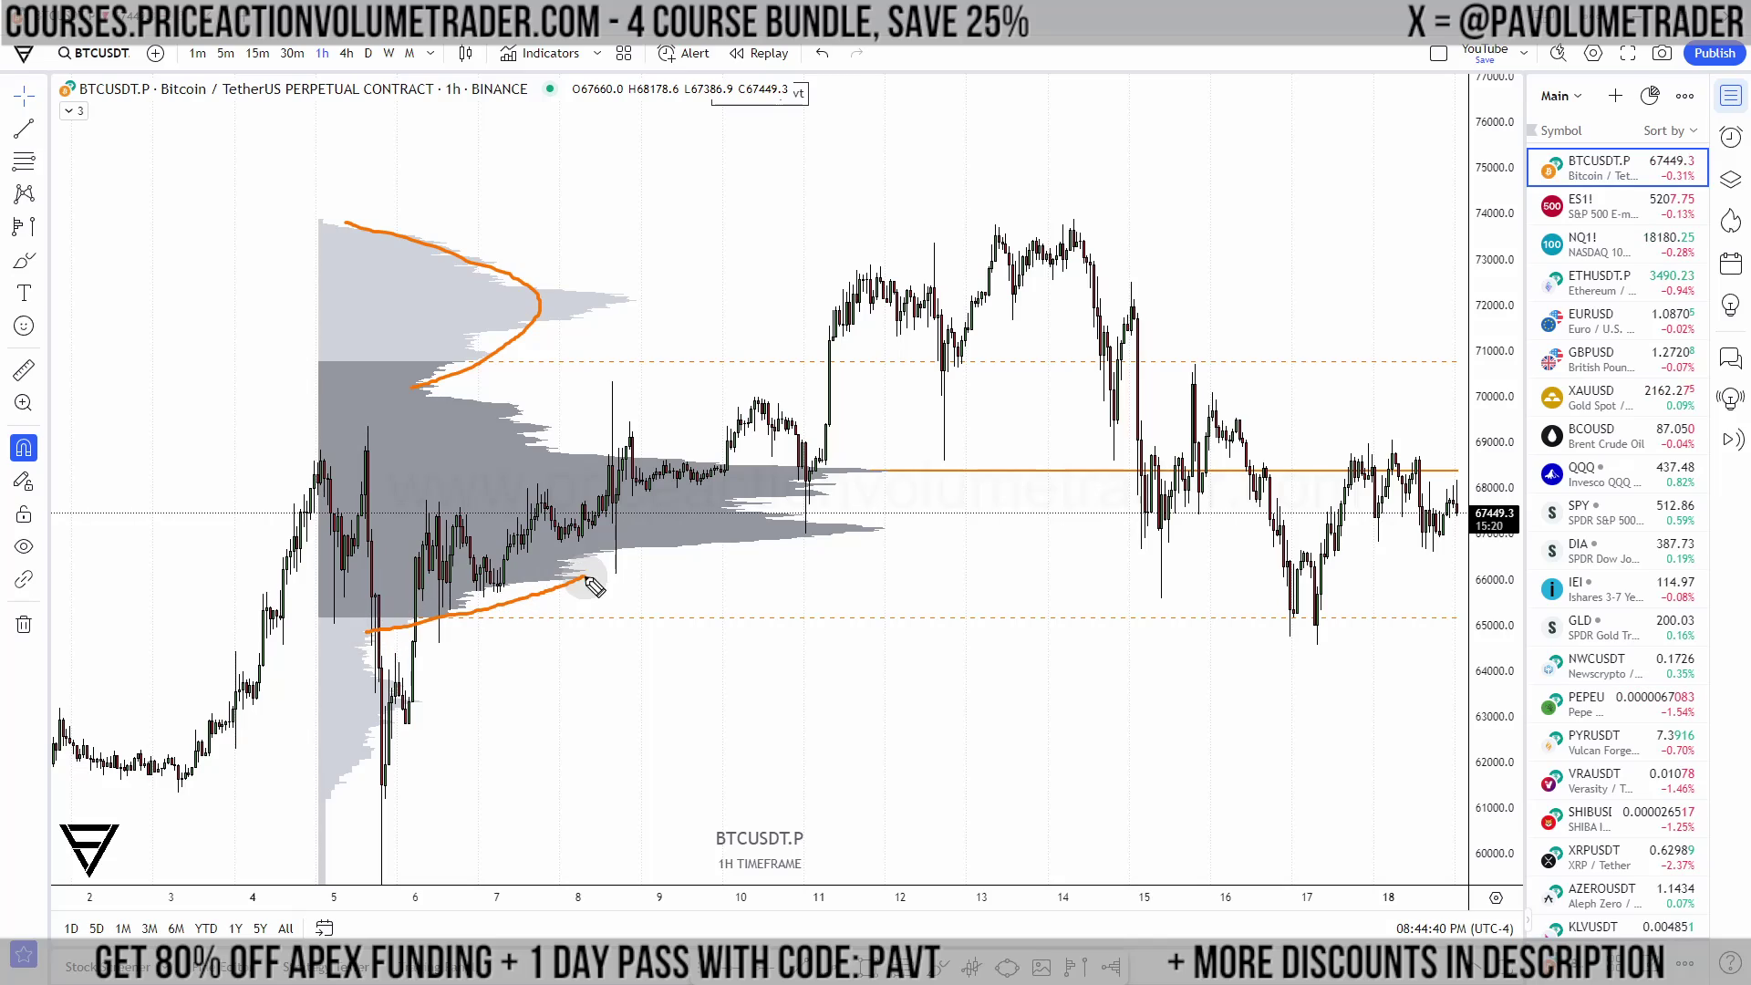
left_click_drag(565, 459, 431, 412)
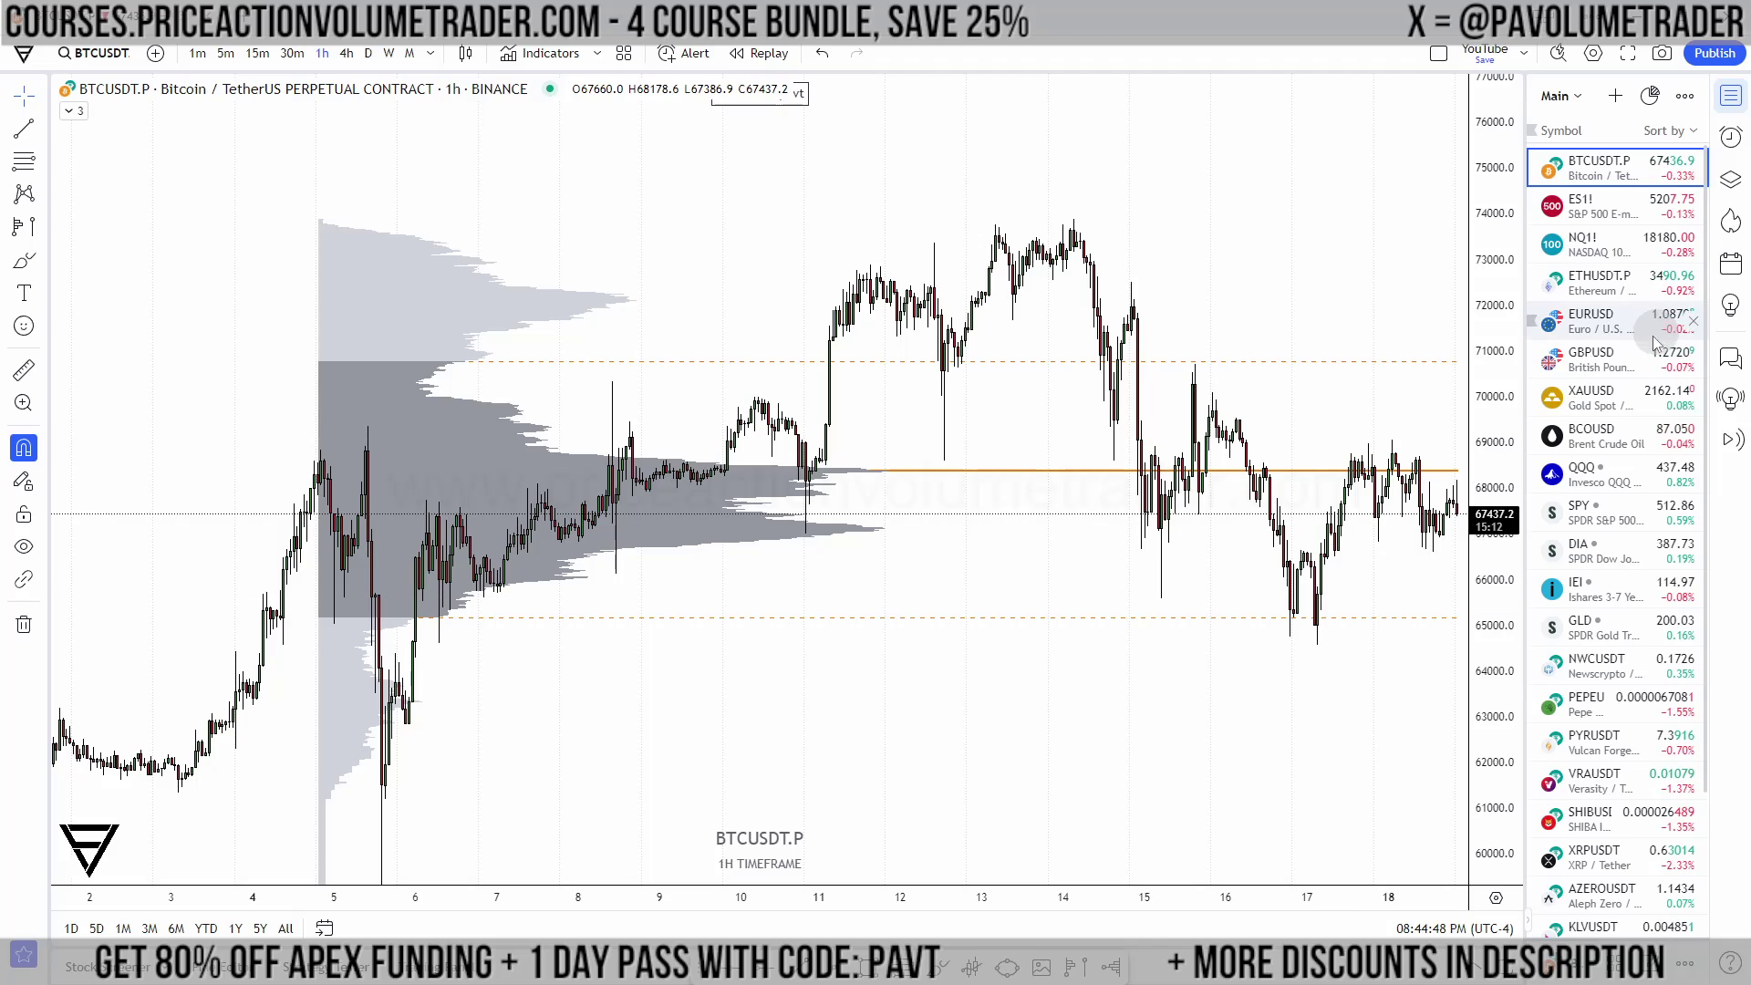
left_click(1605, 321)
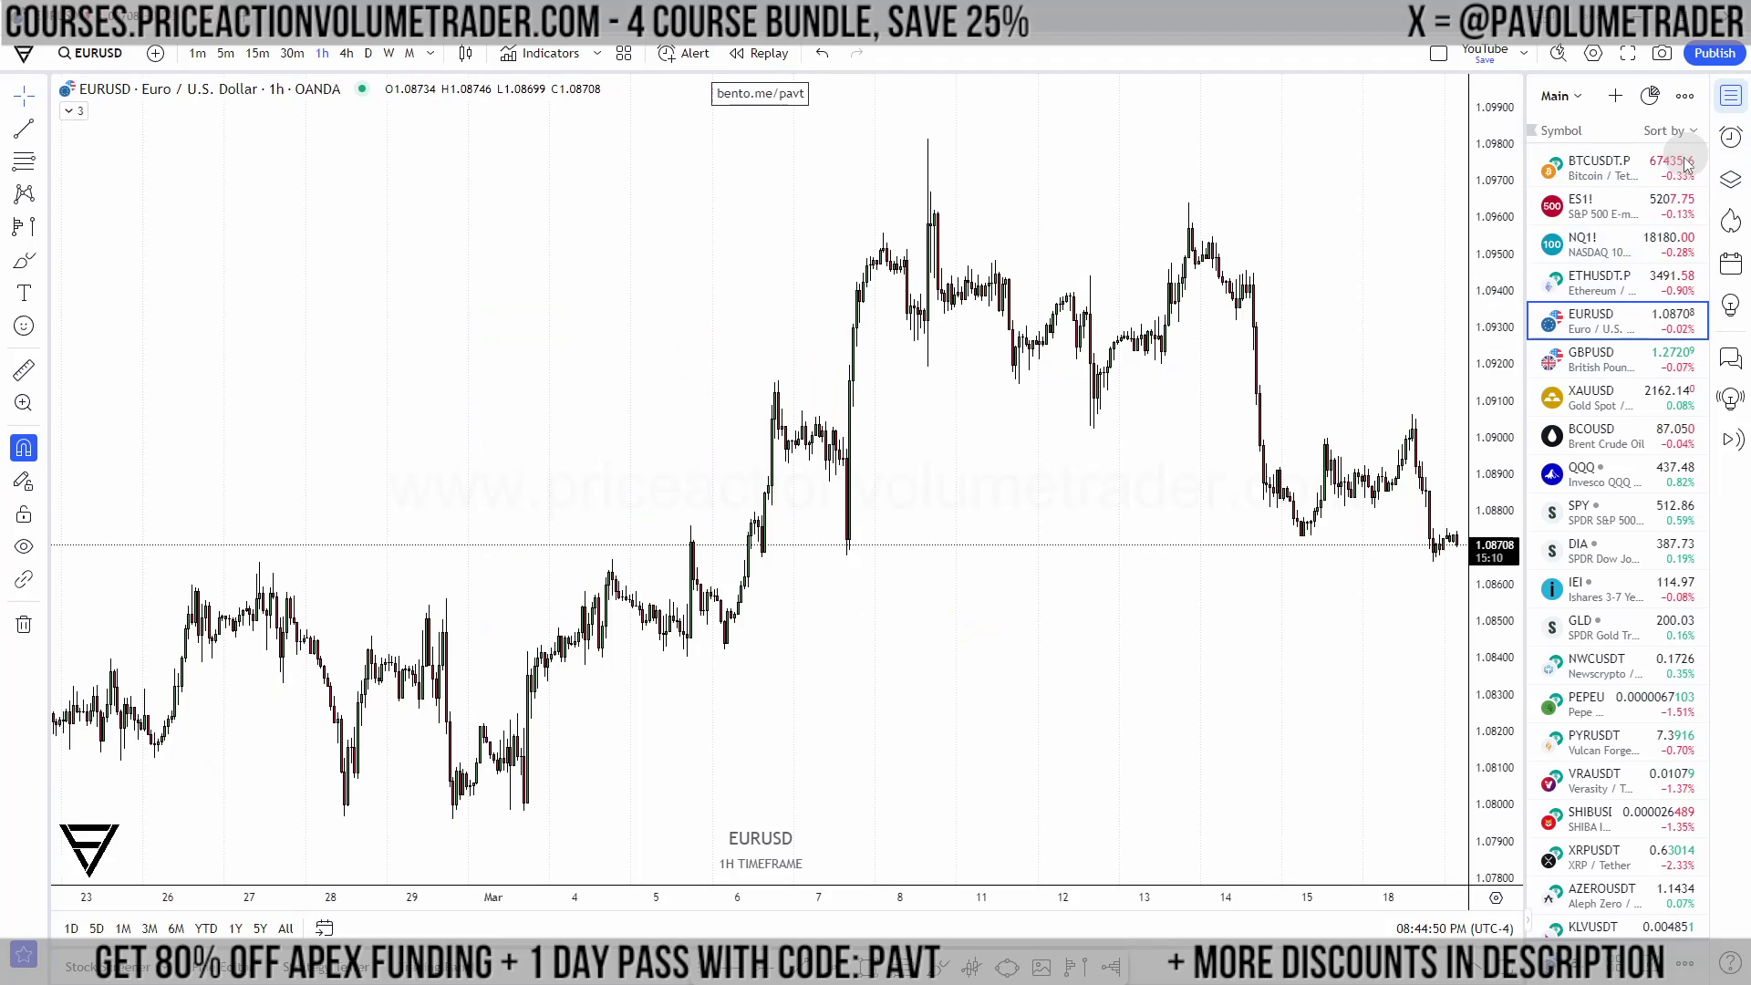
Step: Draw a fixed range volume profile on EURUSD hourly from 28 Feb to 18 Mar
scroll(1211, 235, "down", 3)
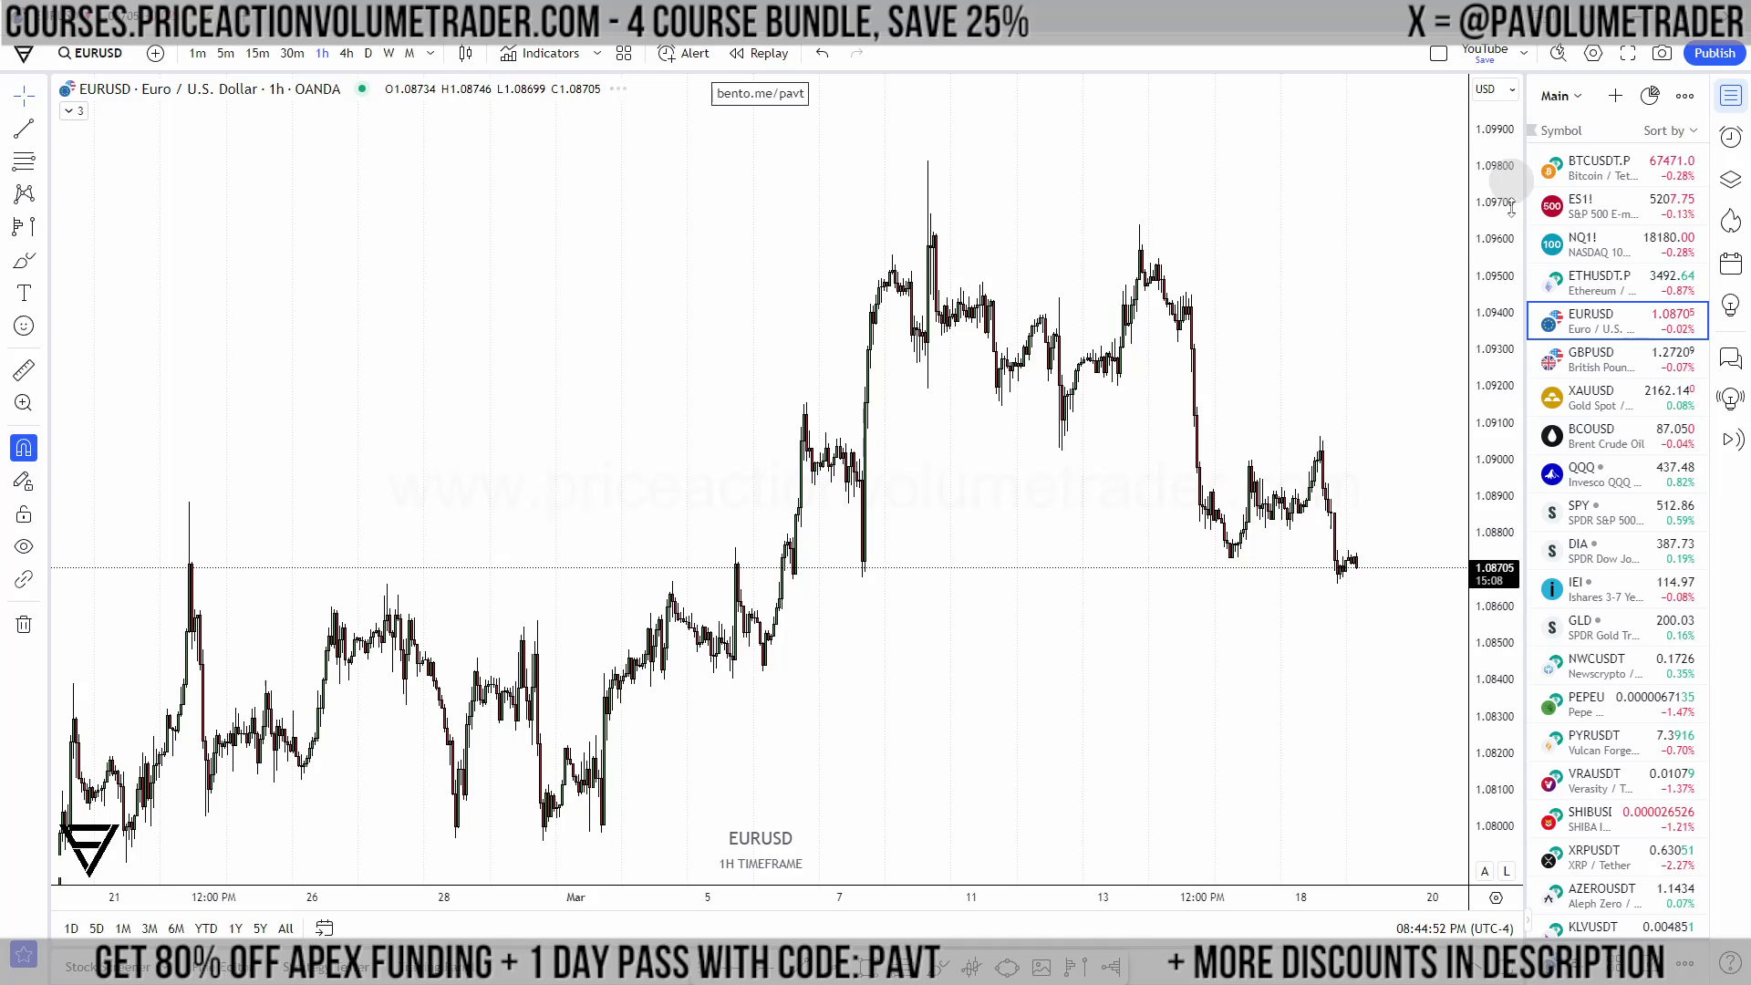
scroll(1223, 598, "down", 3)
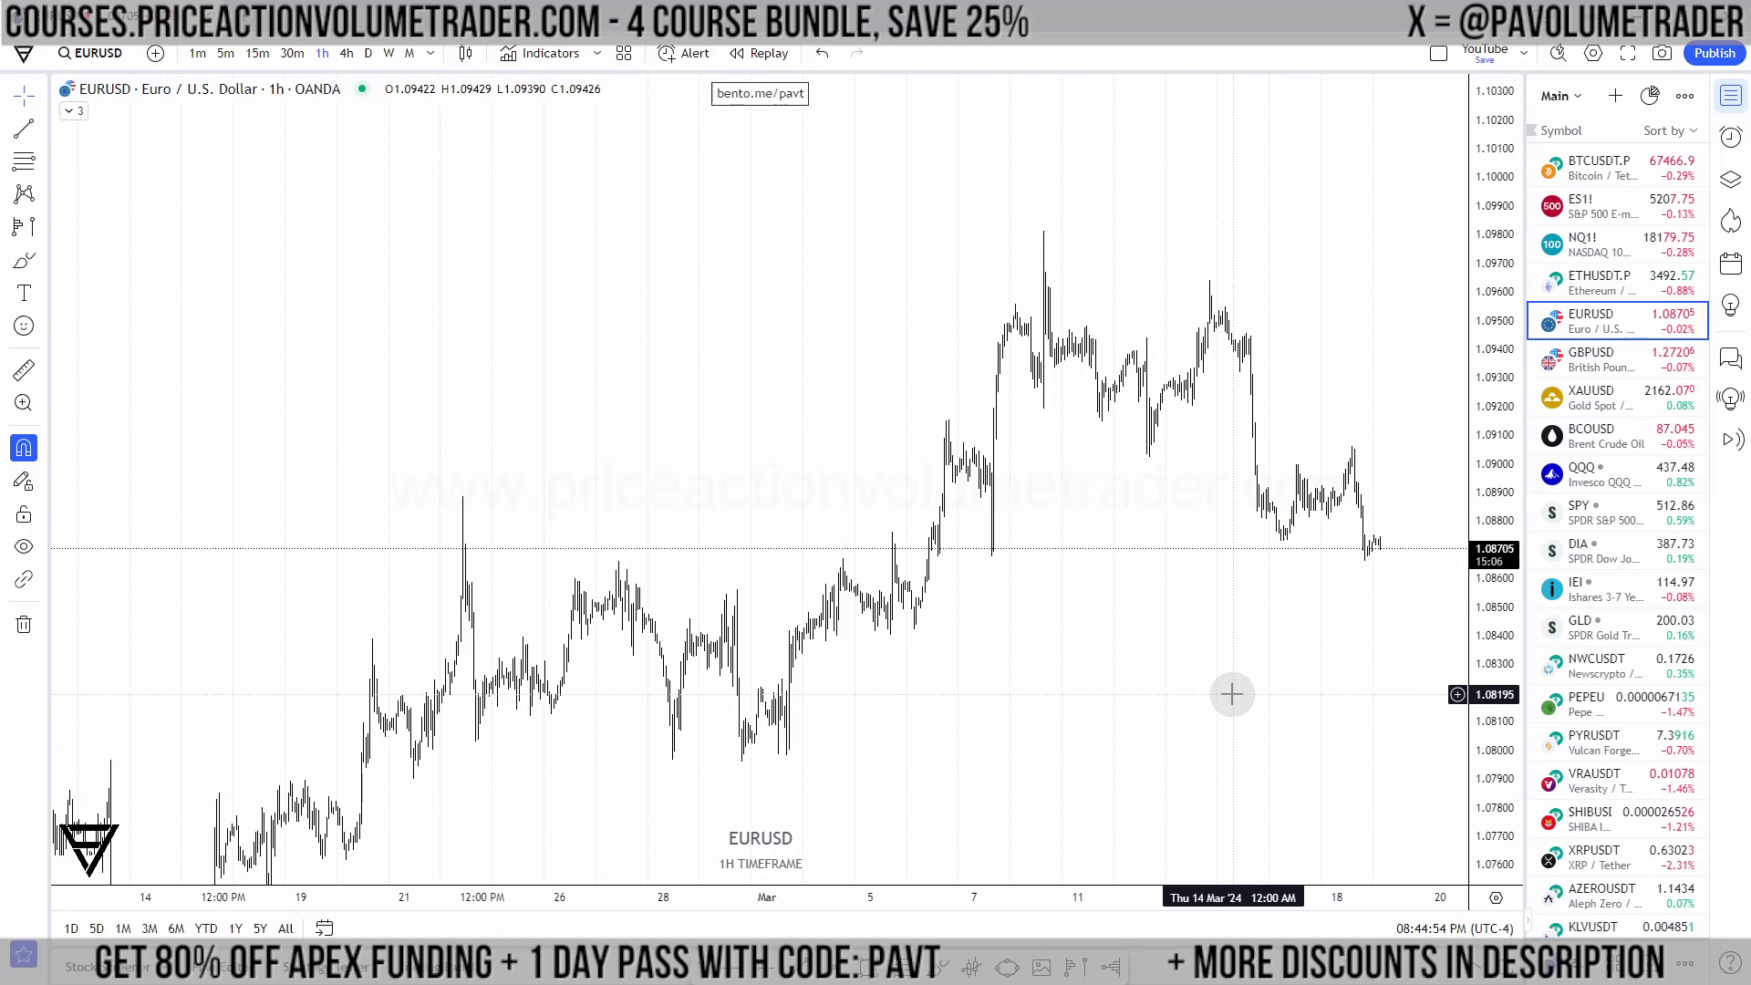
scroll(1235, 684, "up", 3)
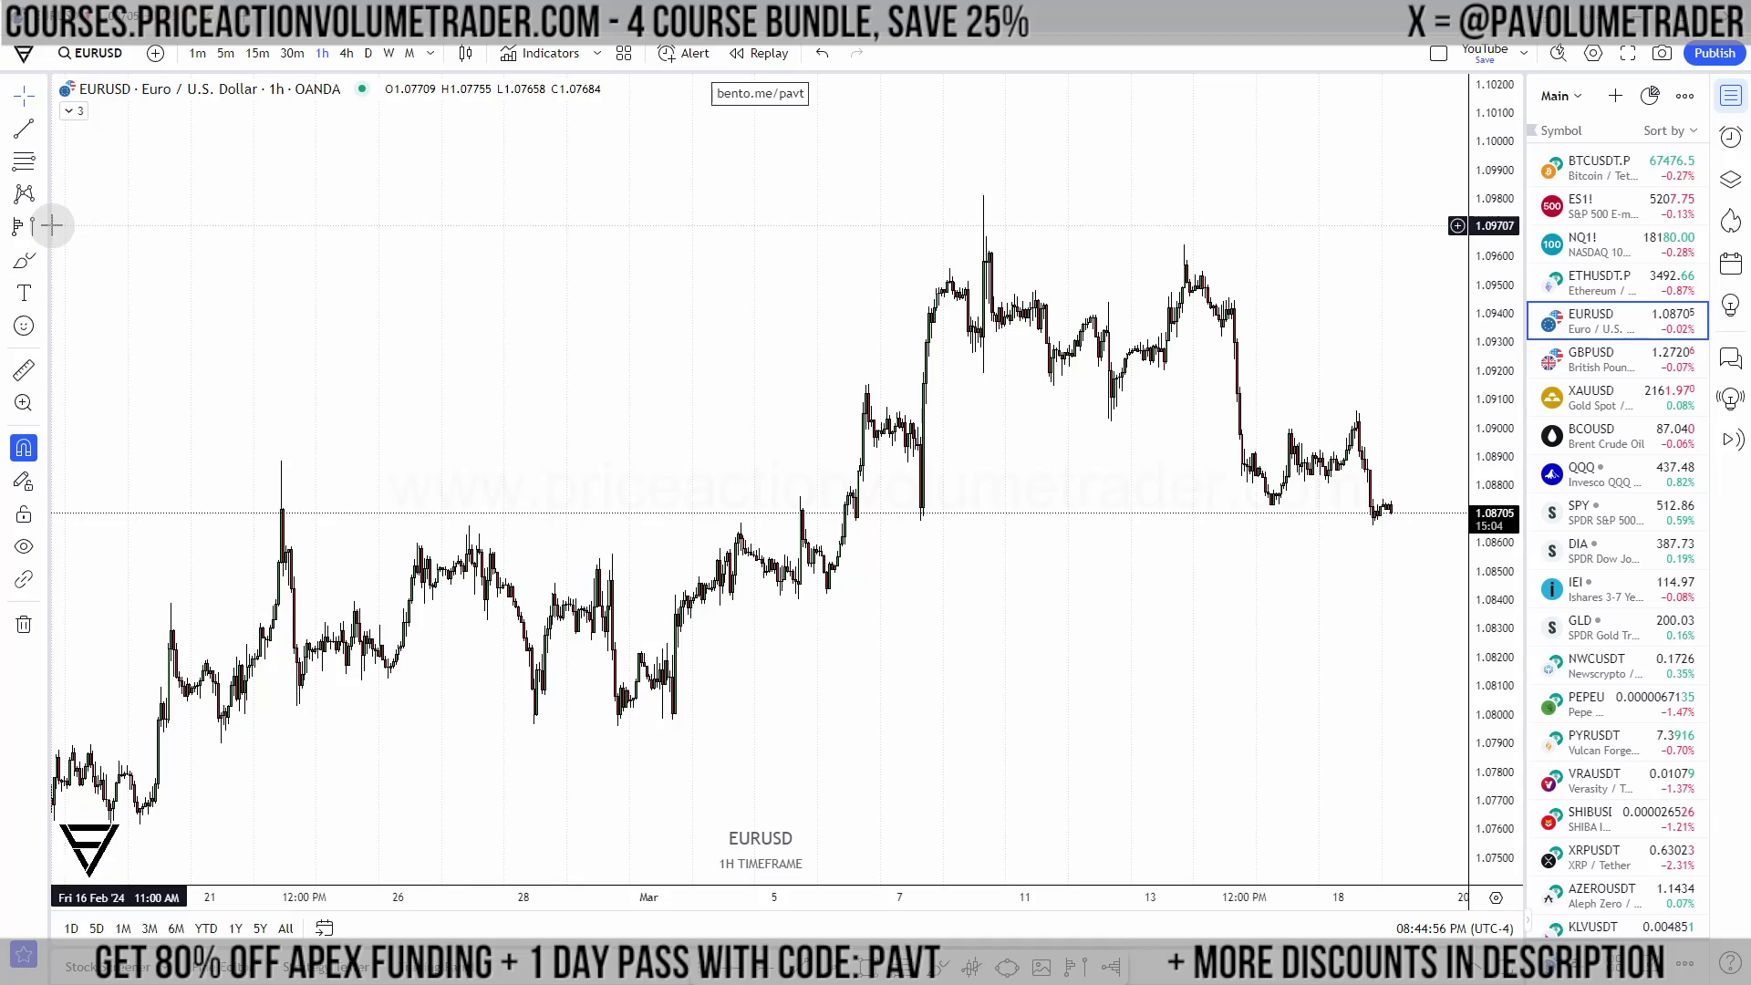
left_click(18, 228)
left_click(550, 671)
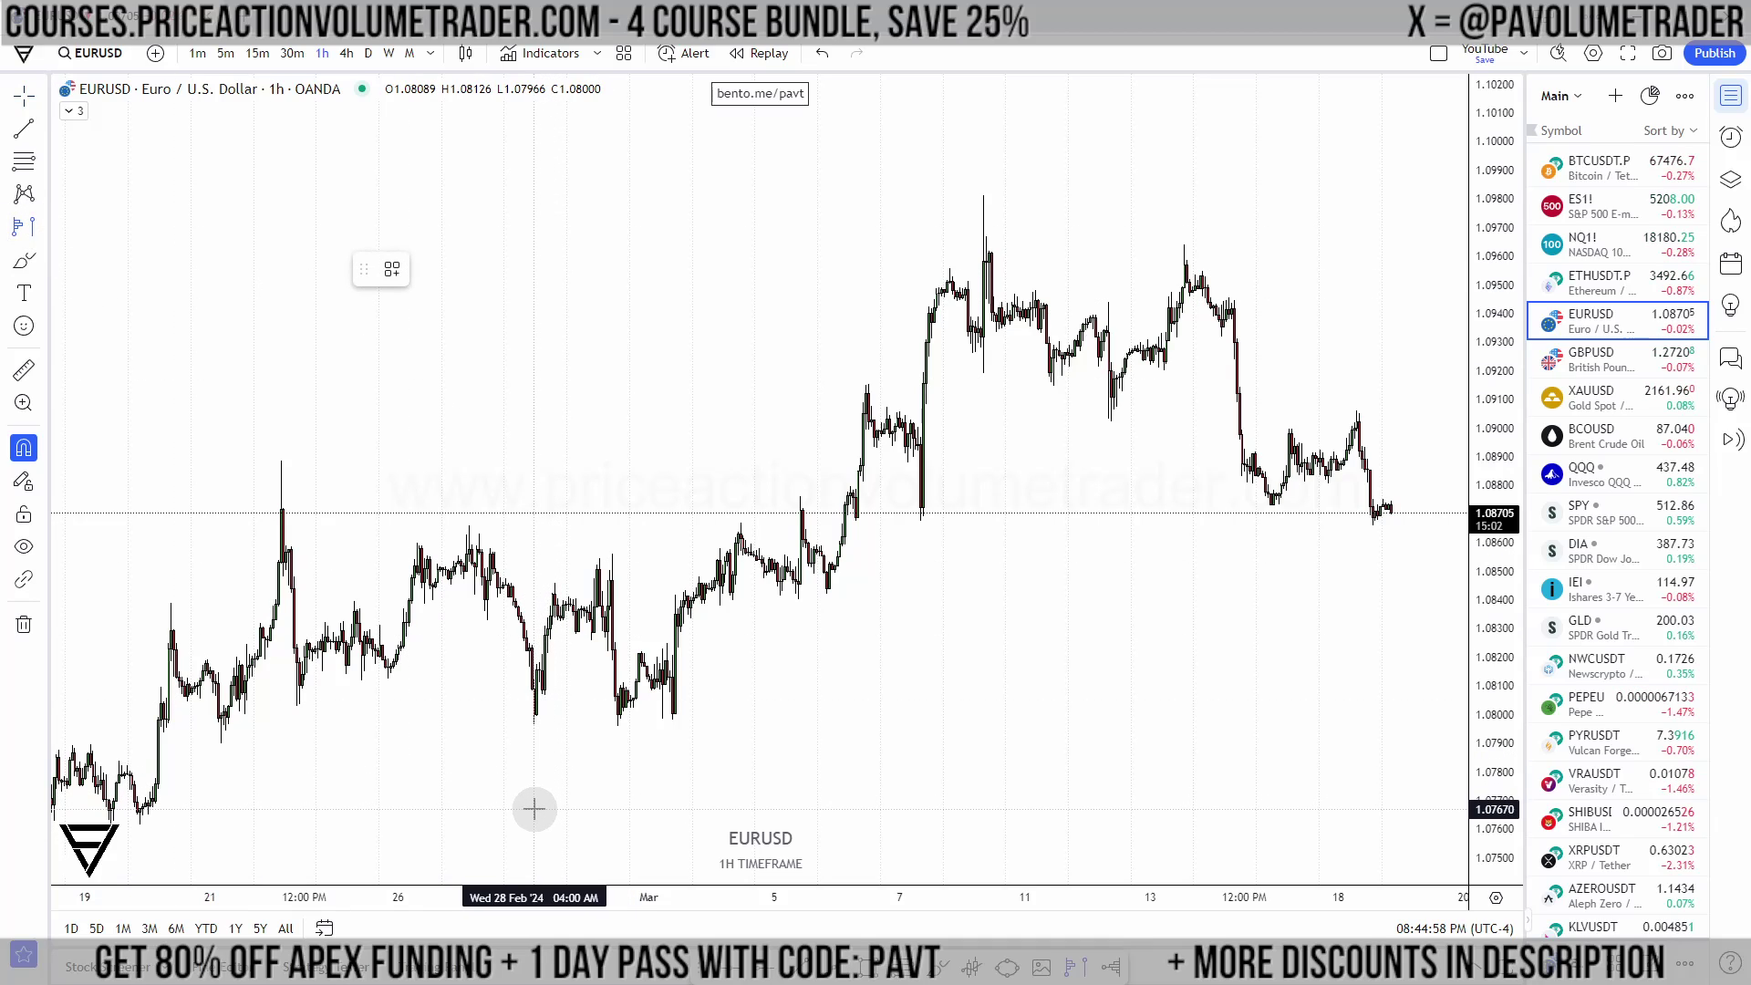
left_click(1389, 499)
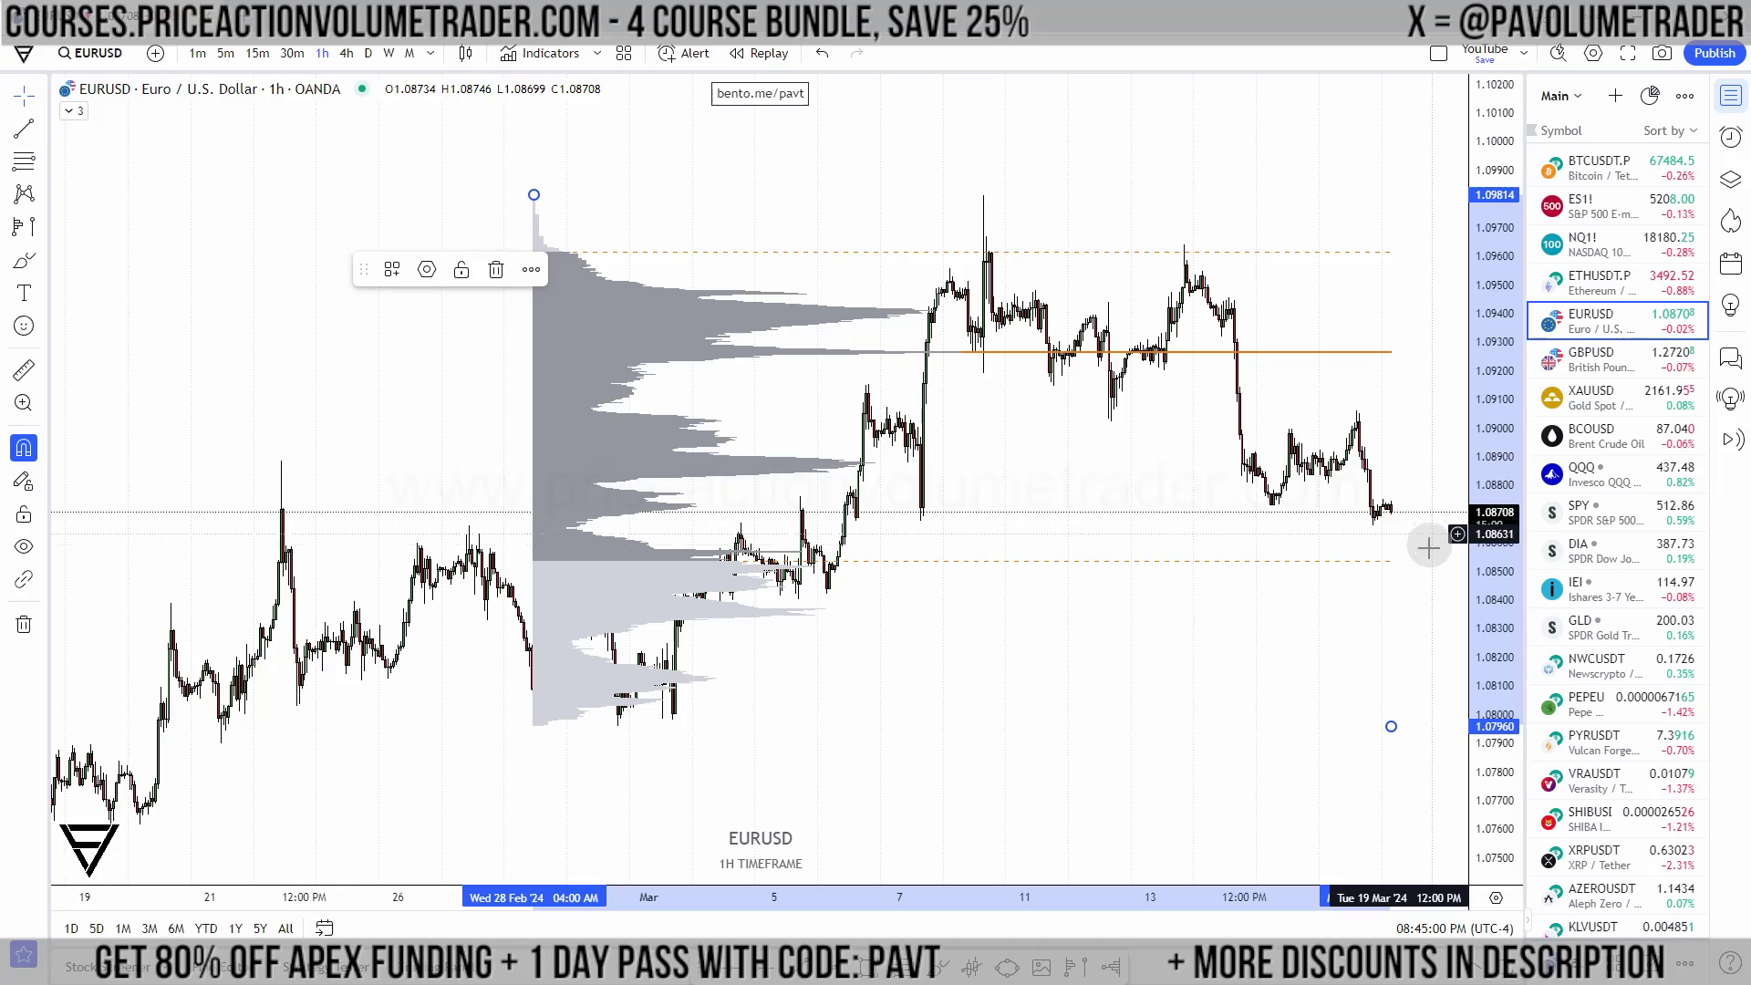
right_click(584, 322)
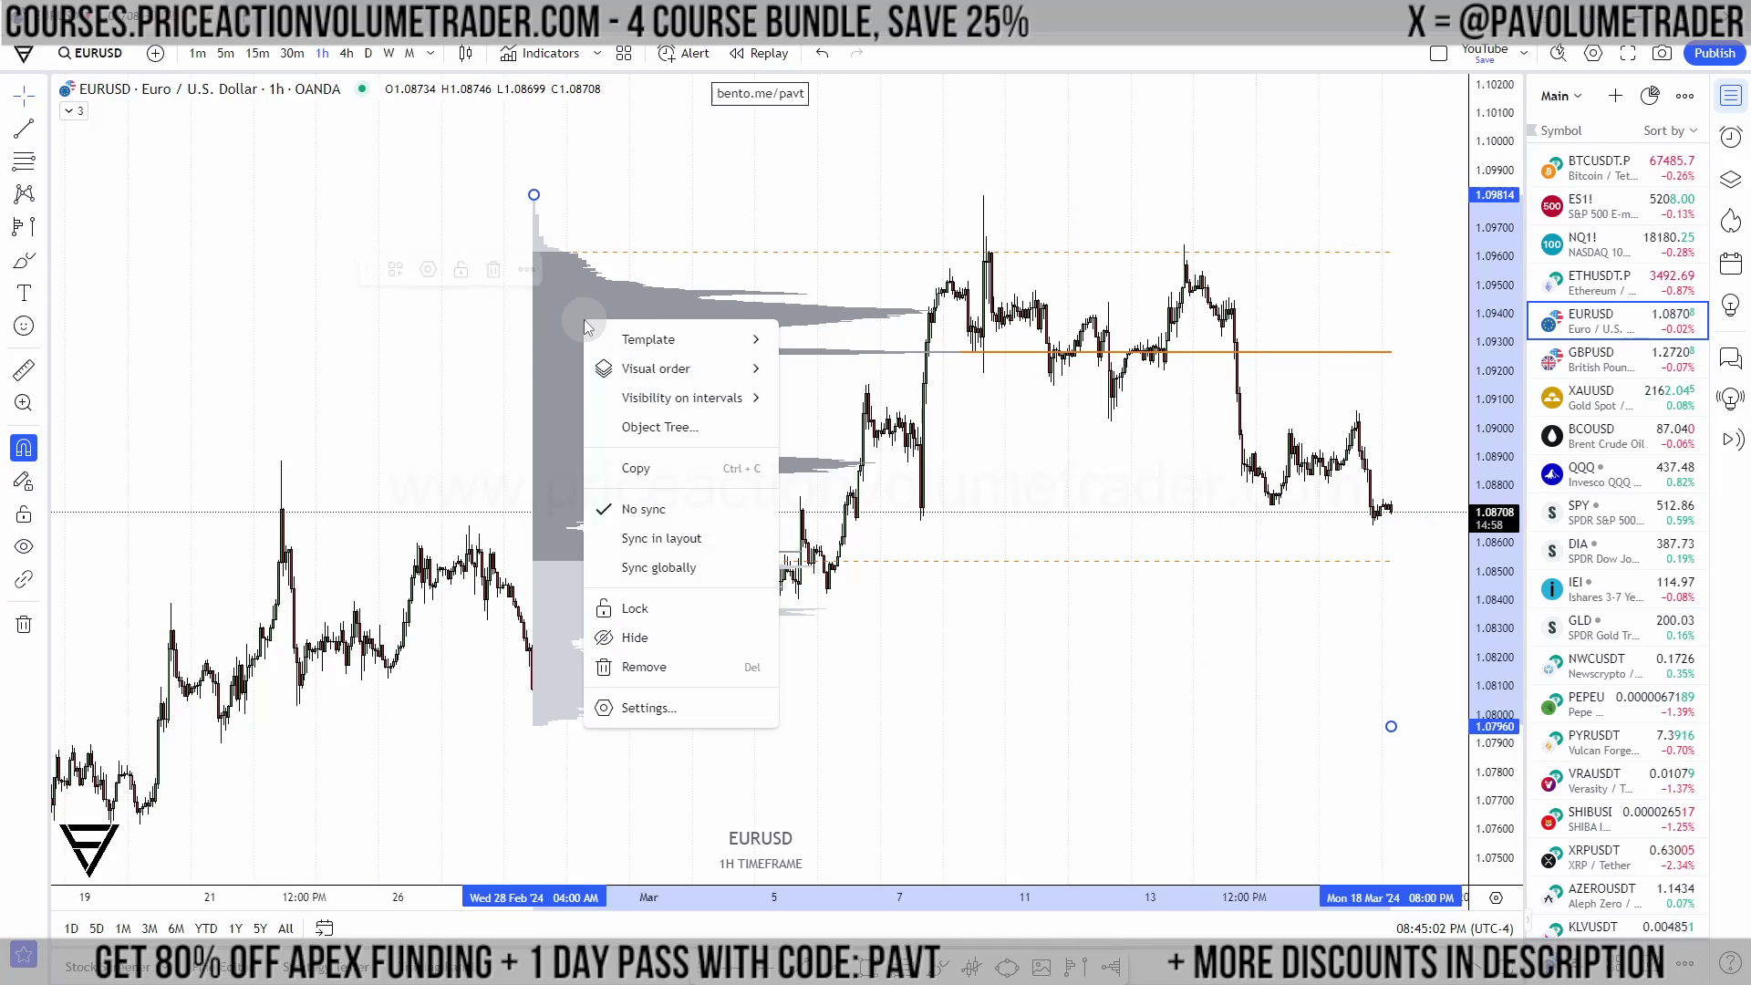
Step: Send the EURUSD volume profile behind the candles and stretch the price scale to enlarge it
left_click(807, 293)
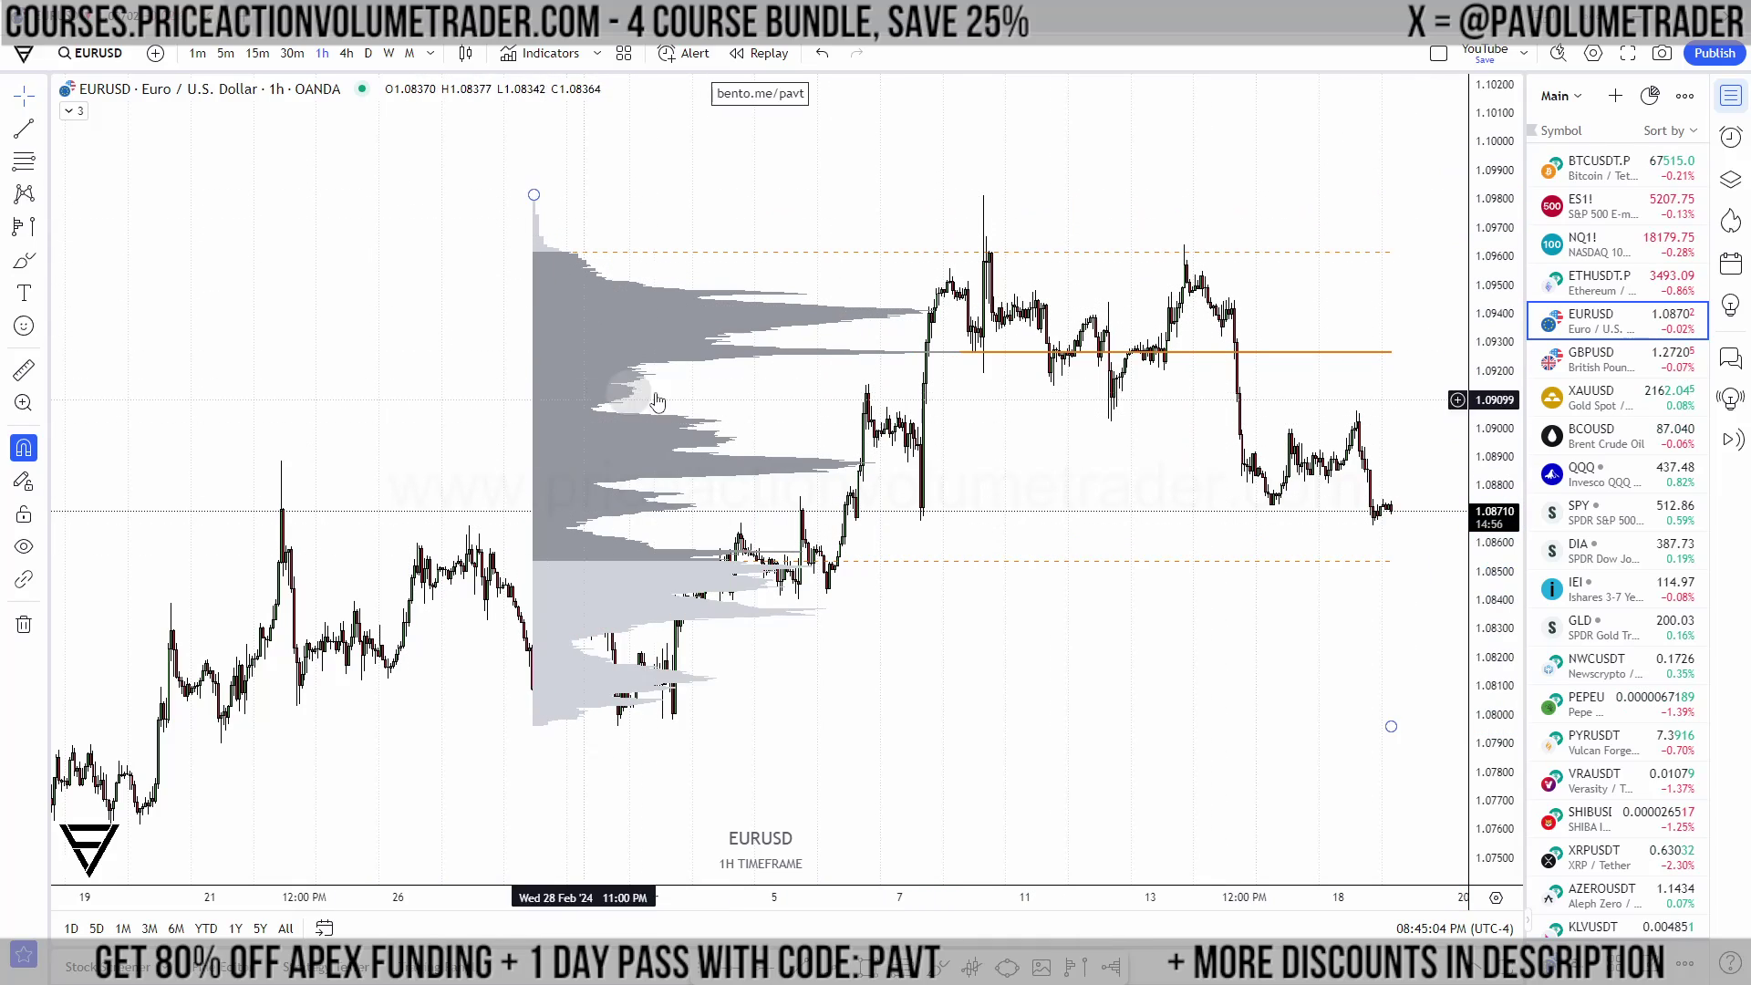
left_click_drag(1337, 694, 1379, 720)
scroll(1380, 719, "up", 2)
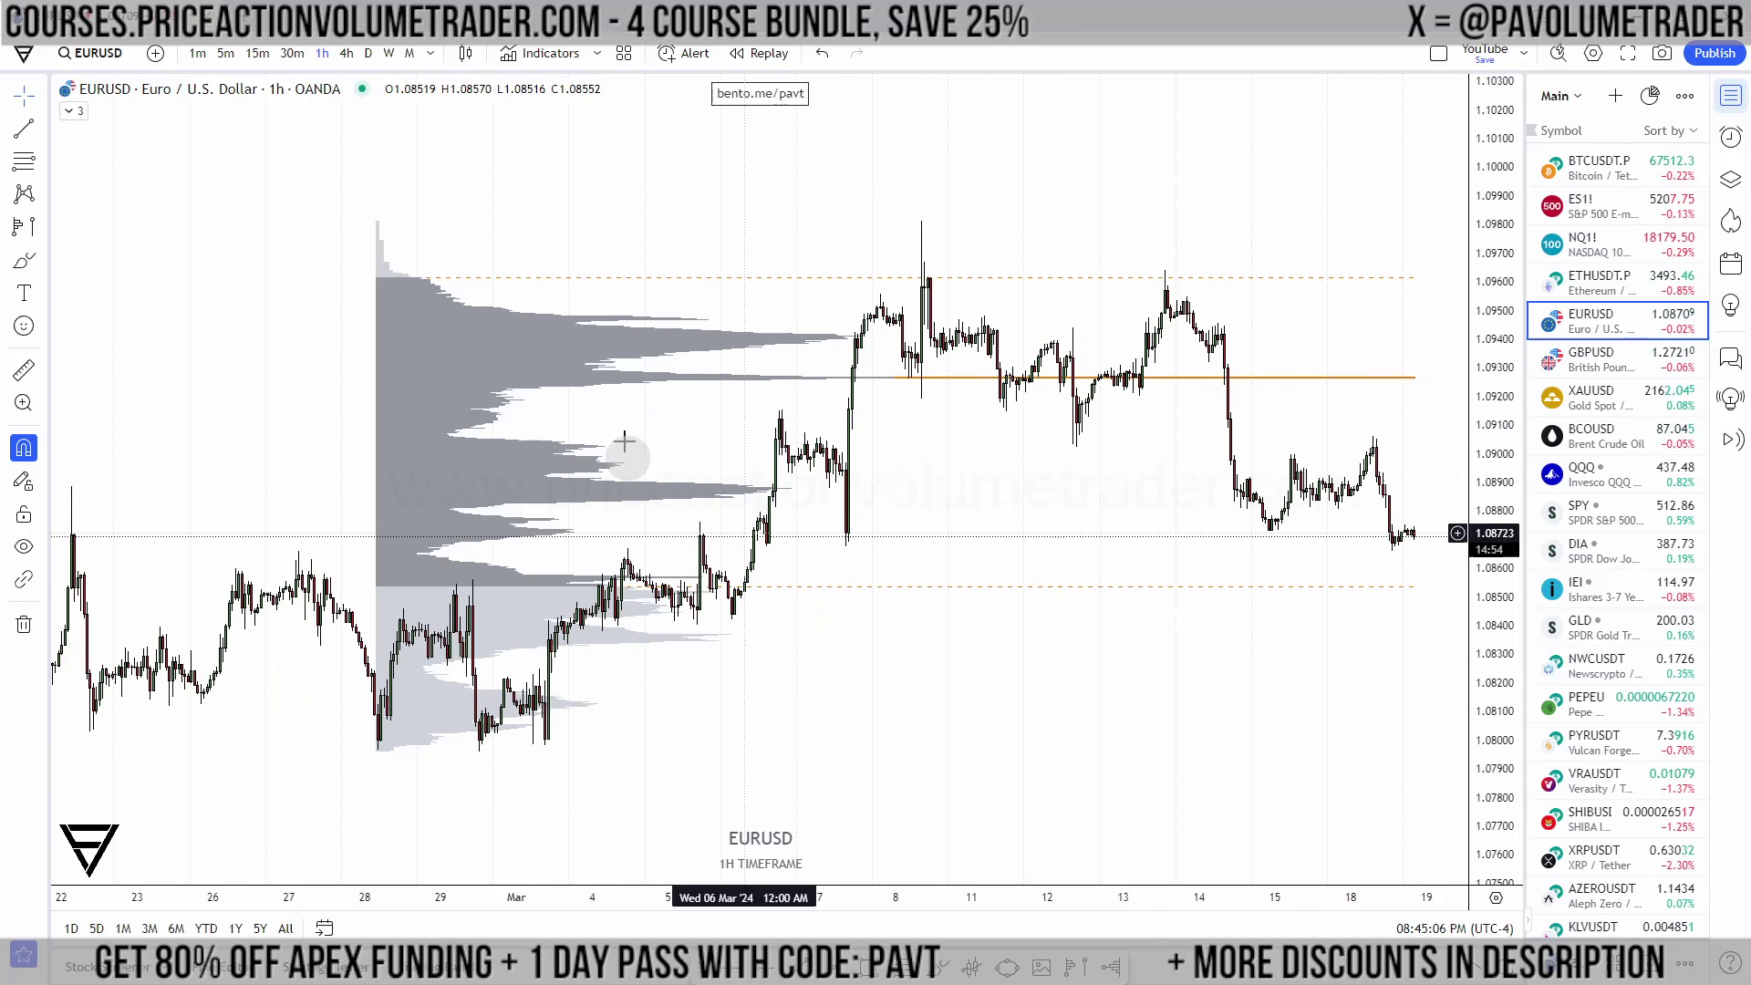
left_click_drag(1497, 682, 1492, 488)
left_click_drag(1492, 757, 1490, 444)
left_click_drag(1491, 669, 1496, 335)
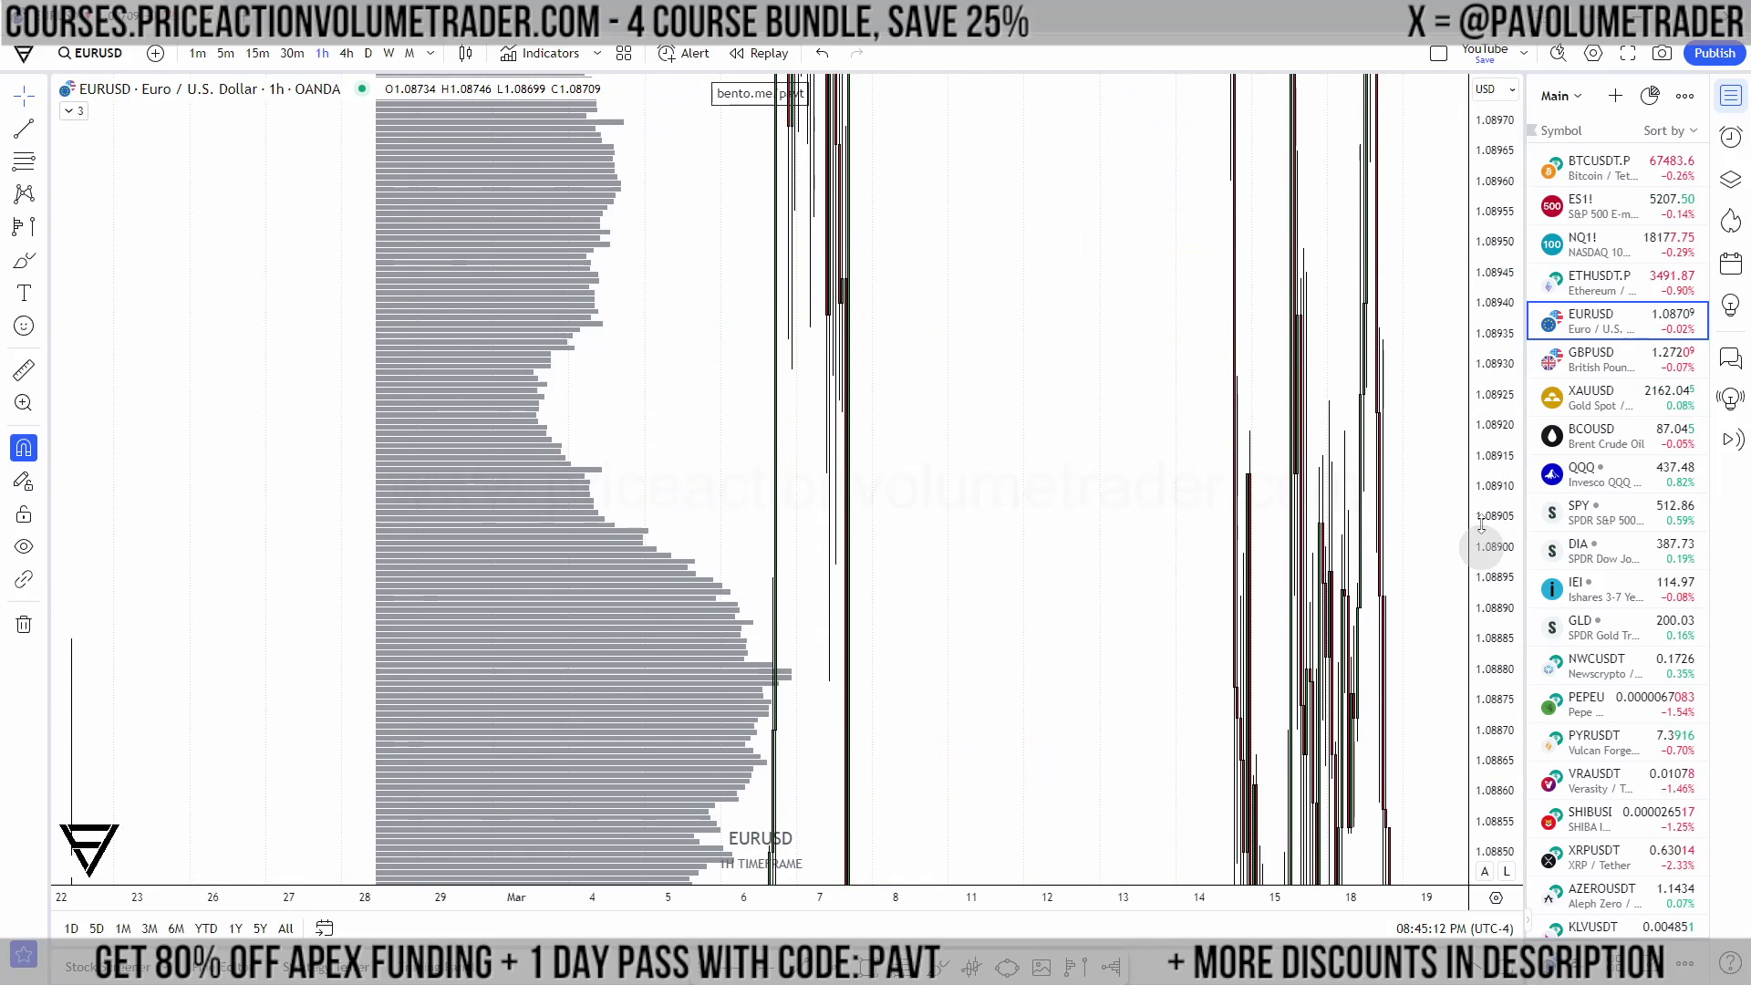
Step: Compress the price scale so the candles fit, then switch the chart to ES1!
left_click_drag(1493, 562, 1496, 310)
left_click_drag(1491, 661, 1497, 273)
left_click_drag(1497, 625, 1494, 874)
left_click_drag(1486, 442, 1514, 691)
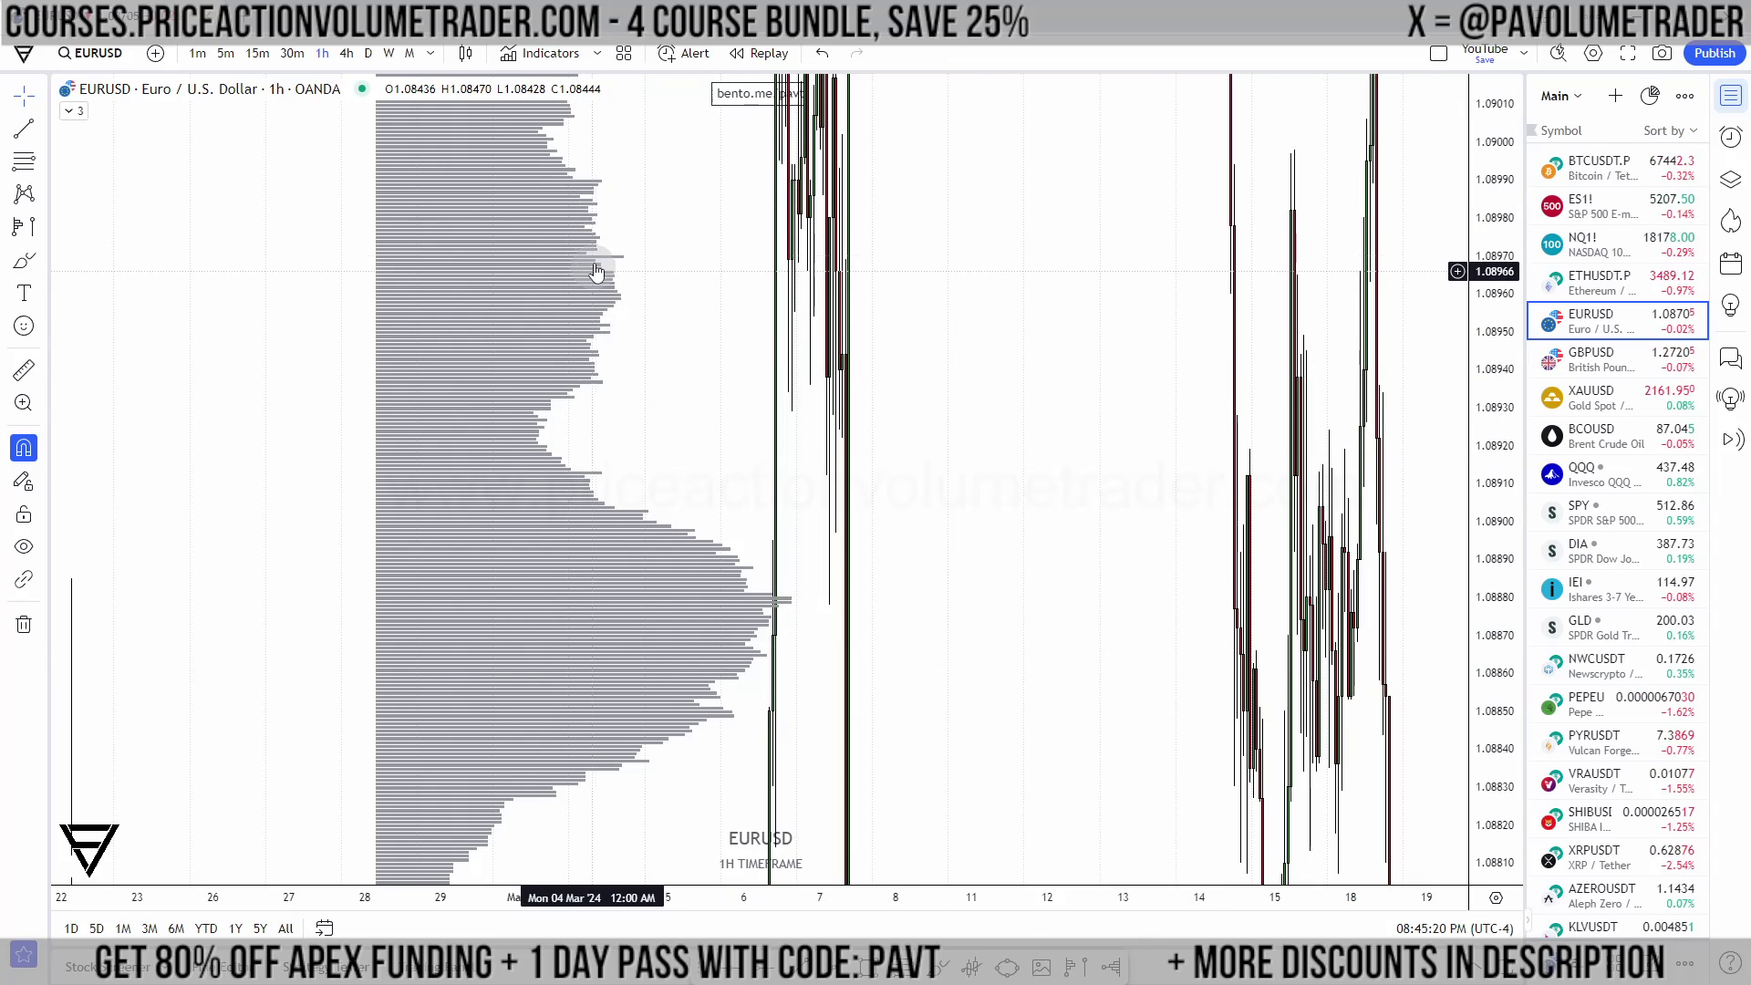
left_click_drag(1494, 237, 1505, 574)
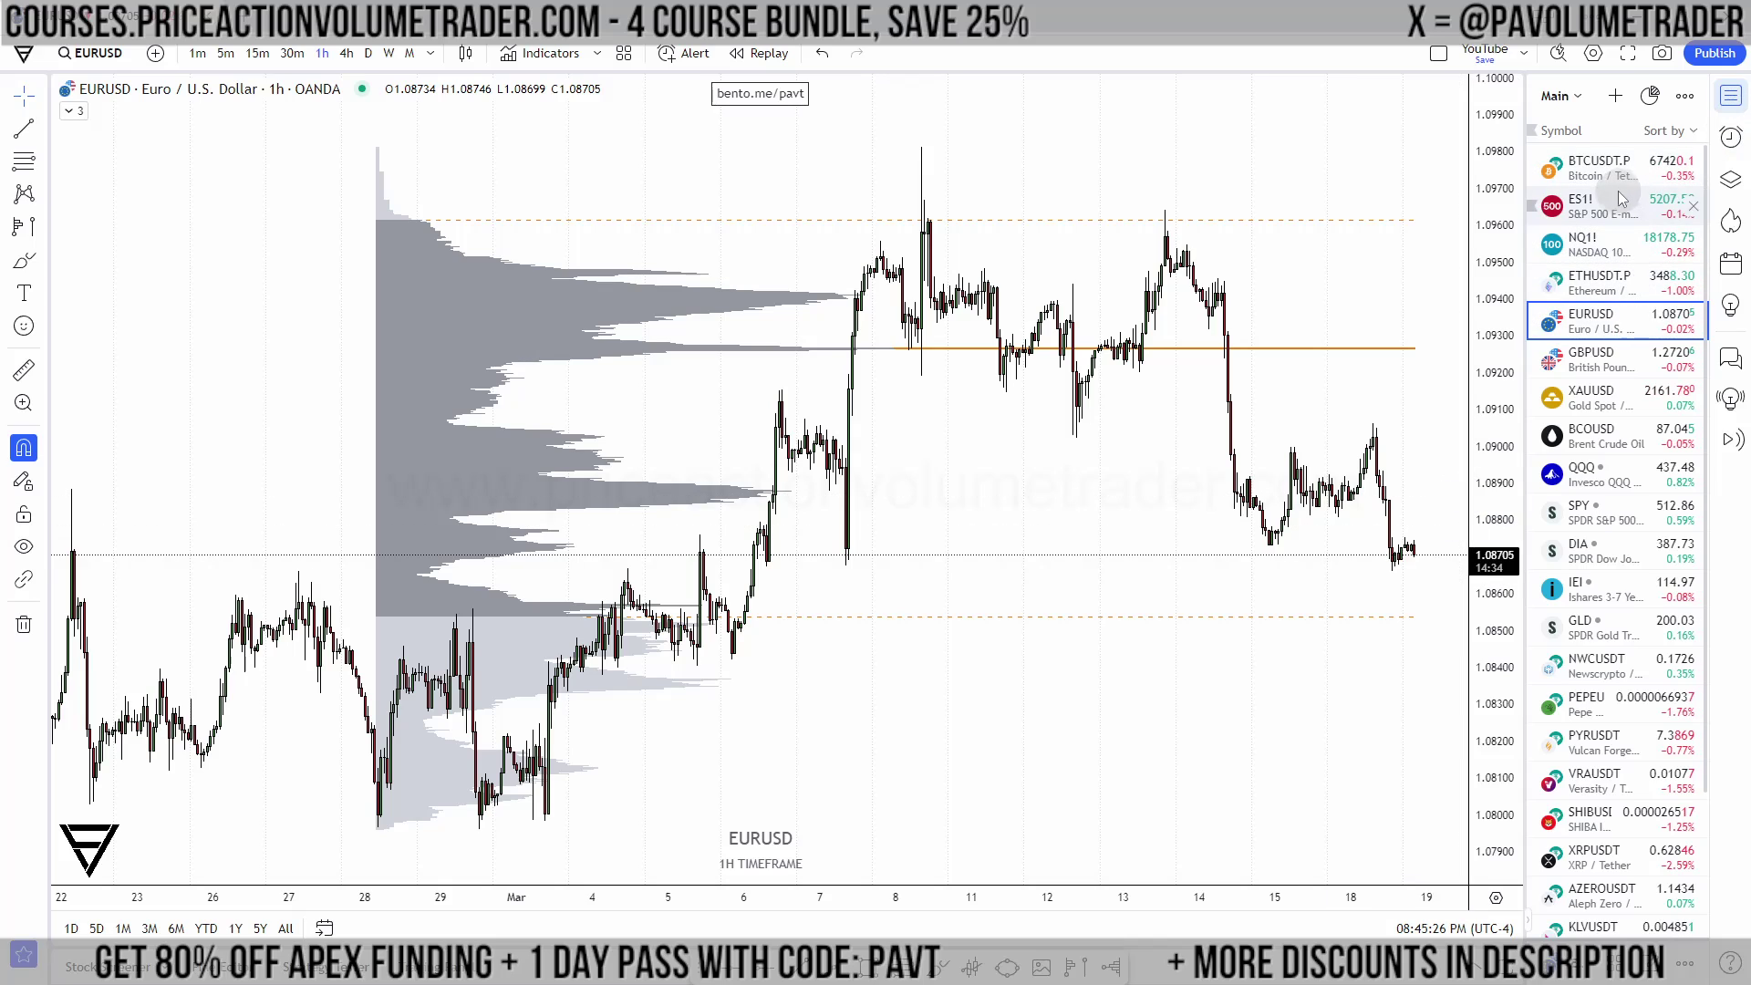
left_click(1591, 206)
Step: Close the watchlist and delete the drawn volume profile from the ES1! chart
left_click(1730, 100)
left_click_drag(1458, 253, 876, 239)
left_click(641, 339)
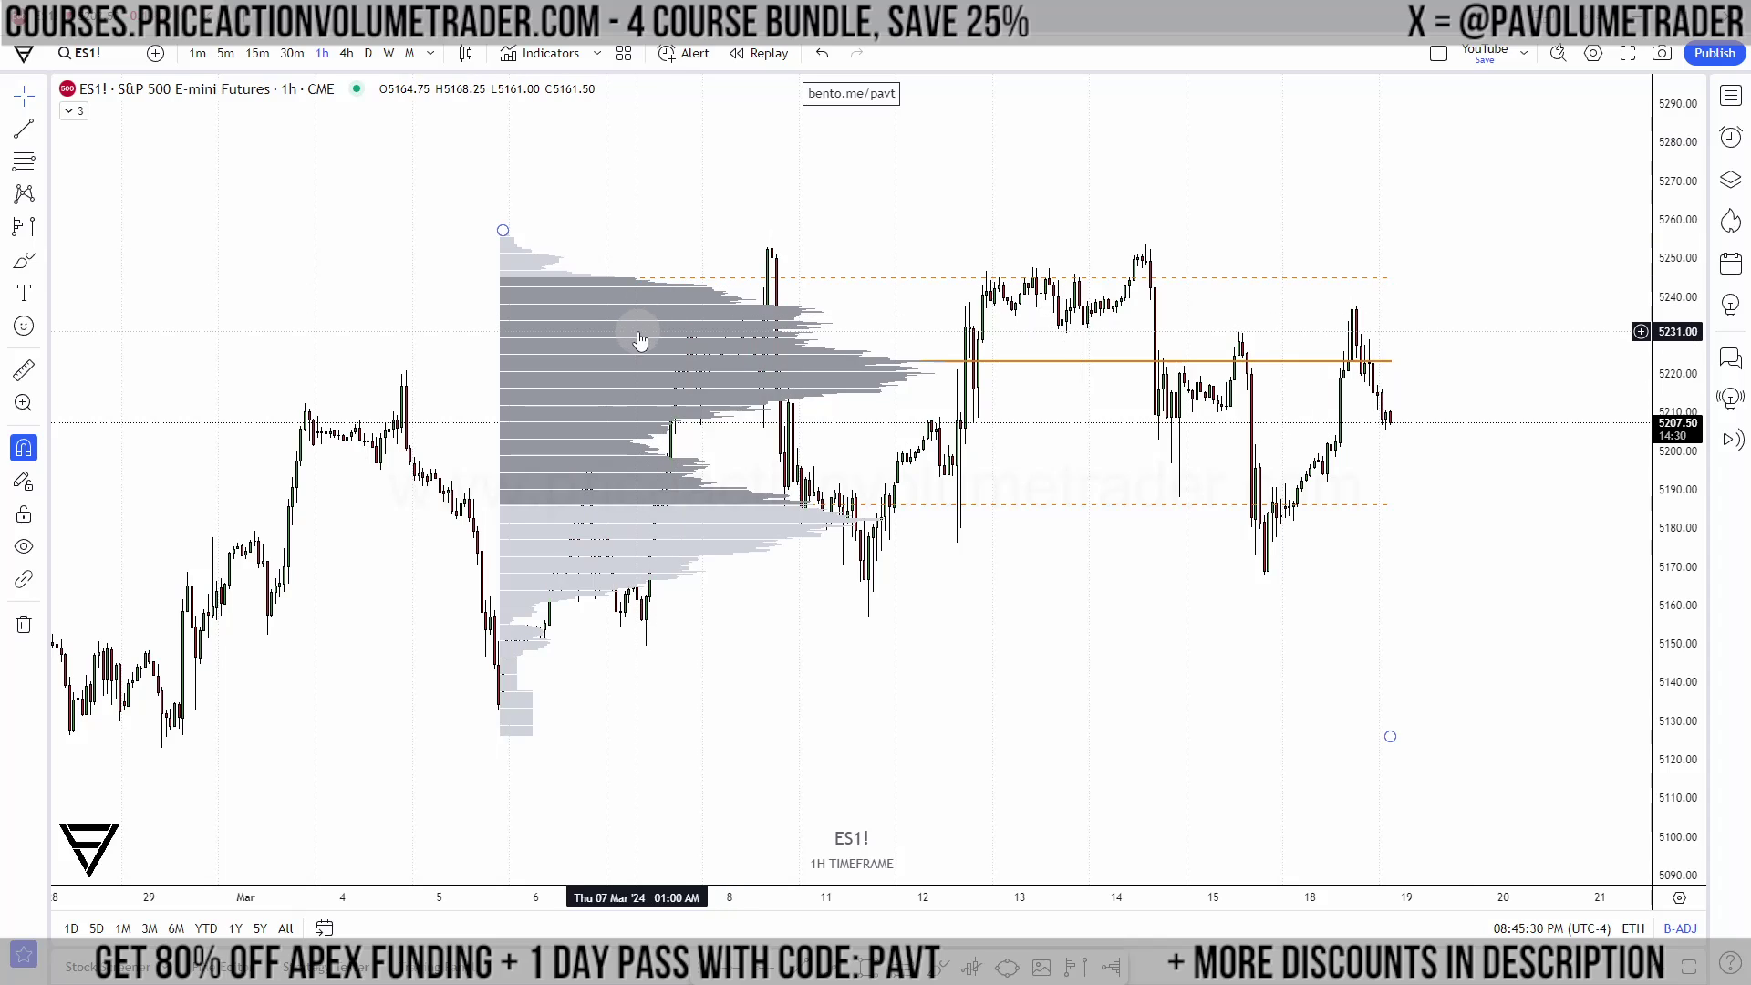
key("Delete")
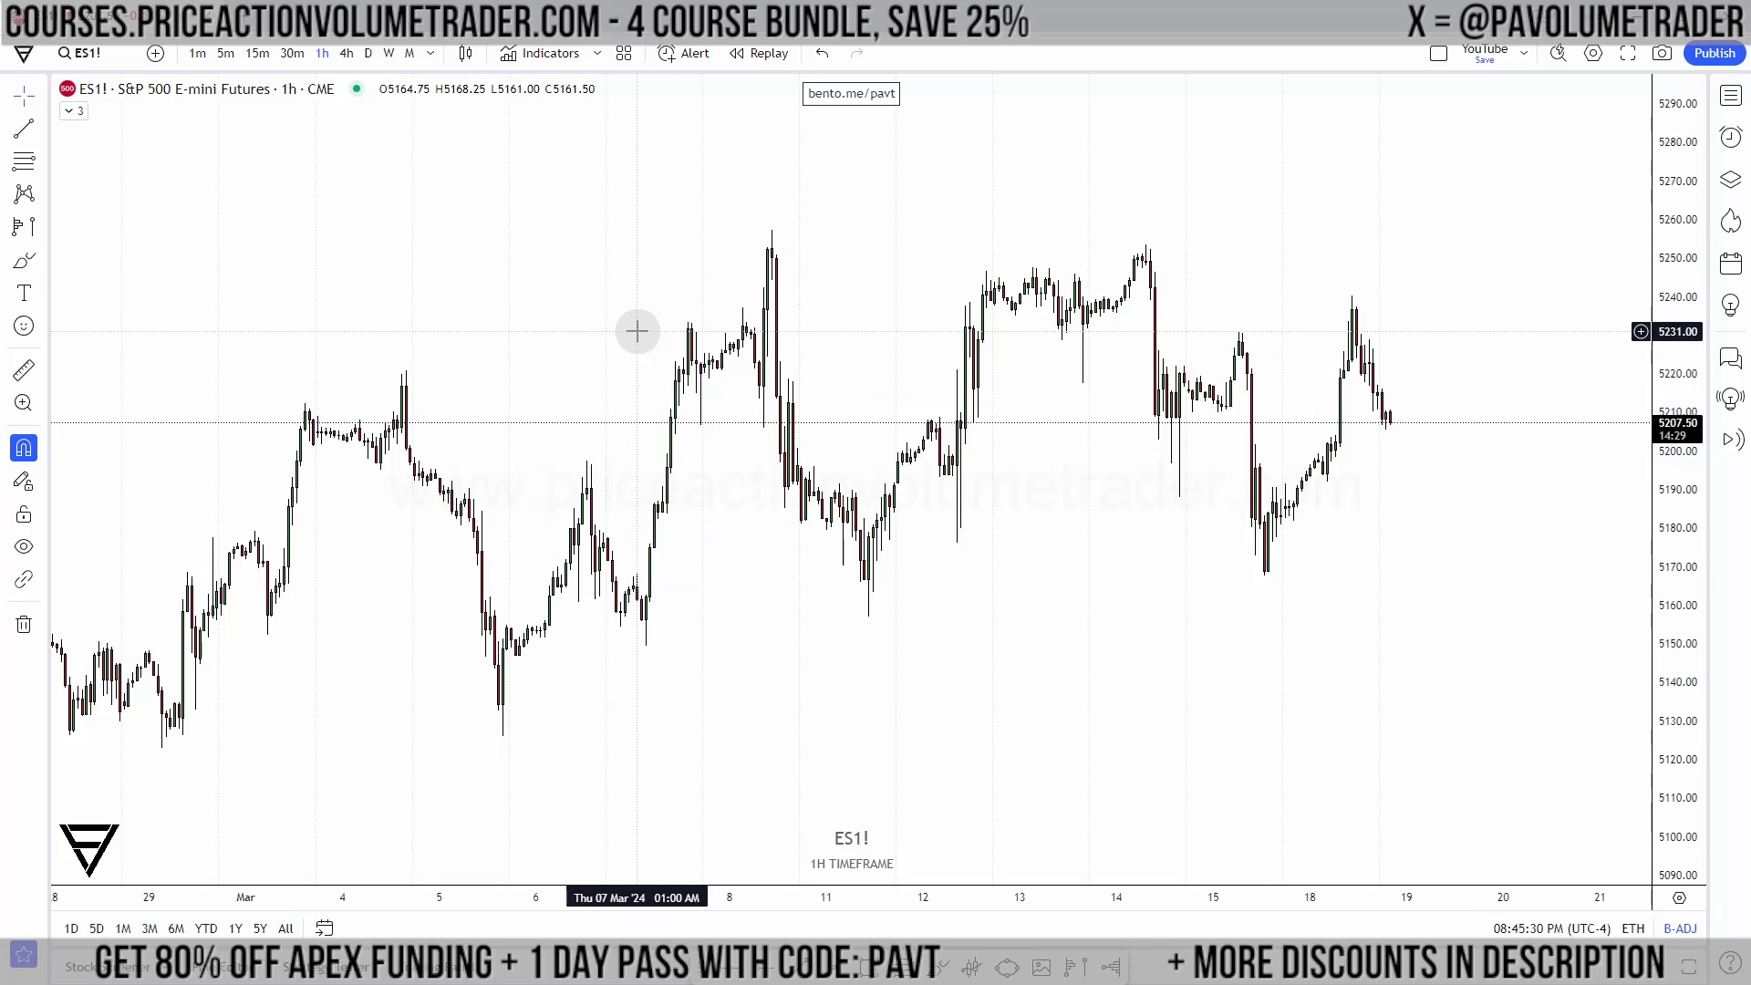
Step: Show ES1! on the 5-minute timeframe, zoomed in, with the indicator legend expanded
left_click(225, 54)
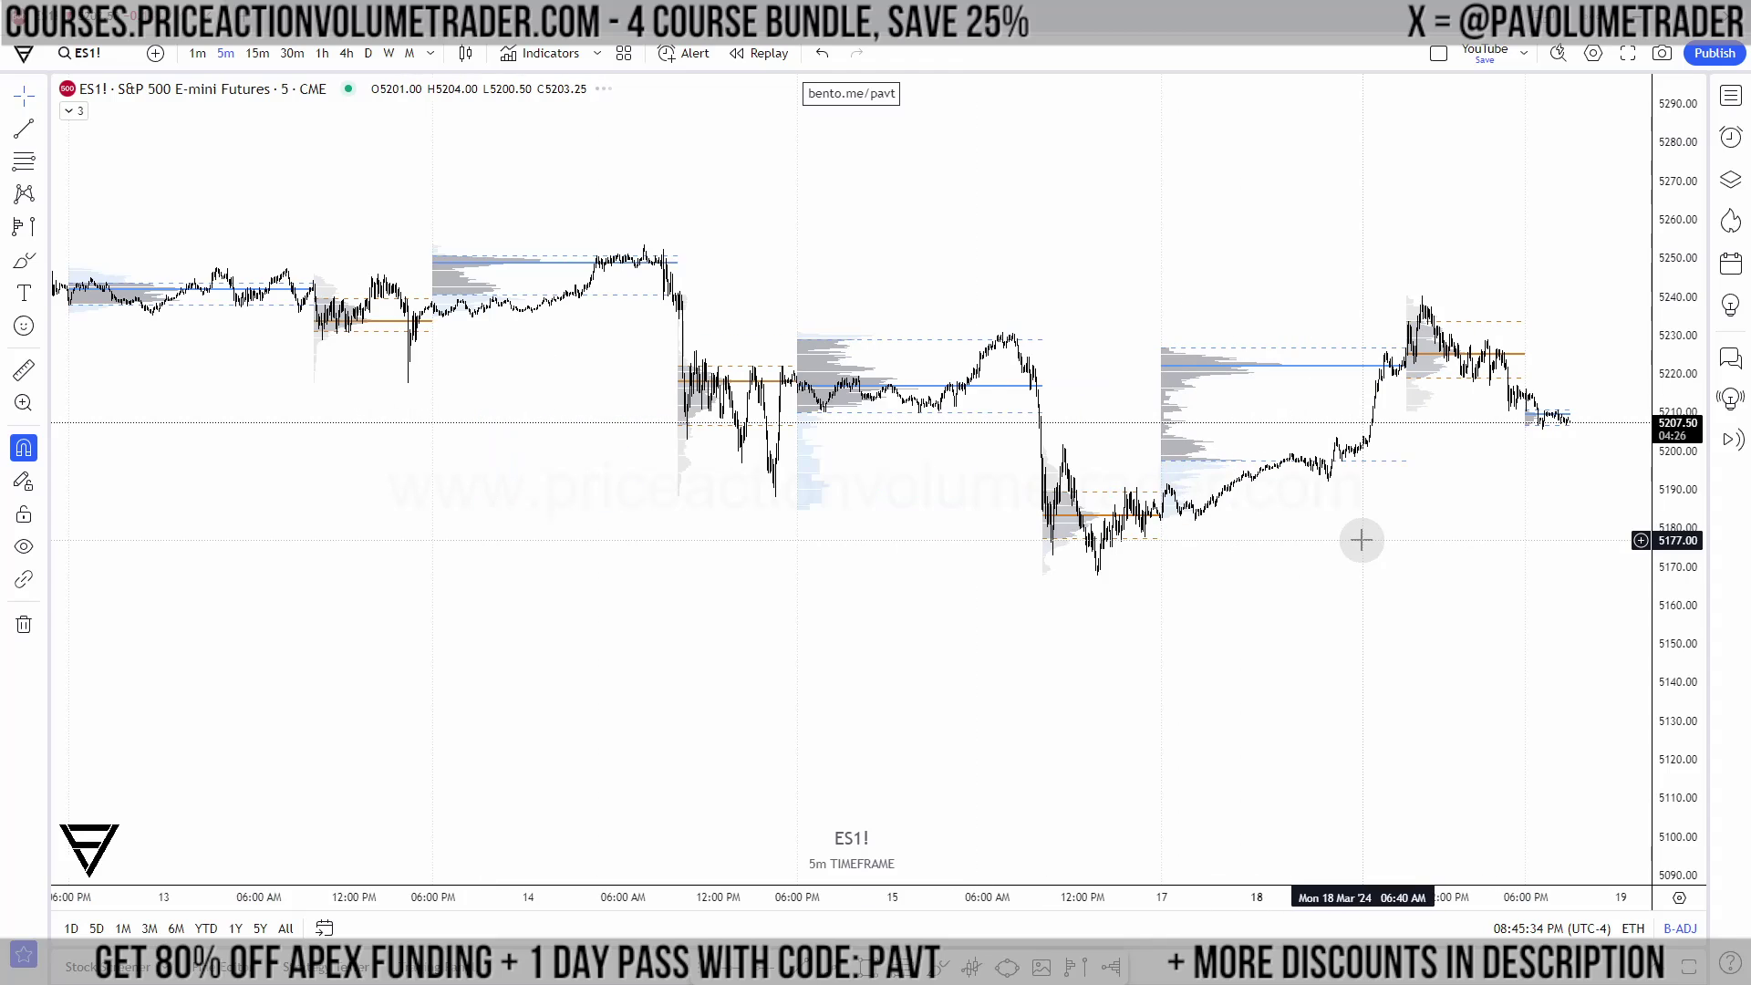
scroll(1601, 385, "up", 5)
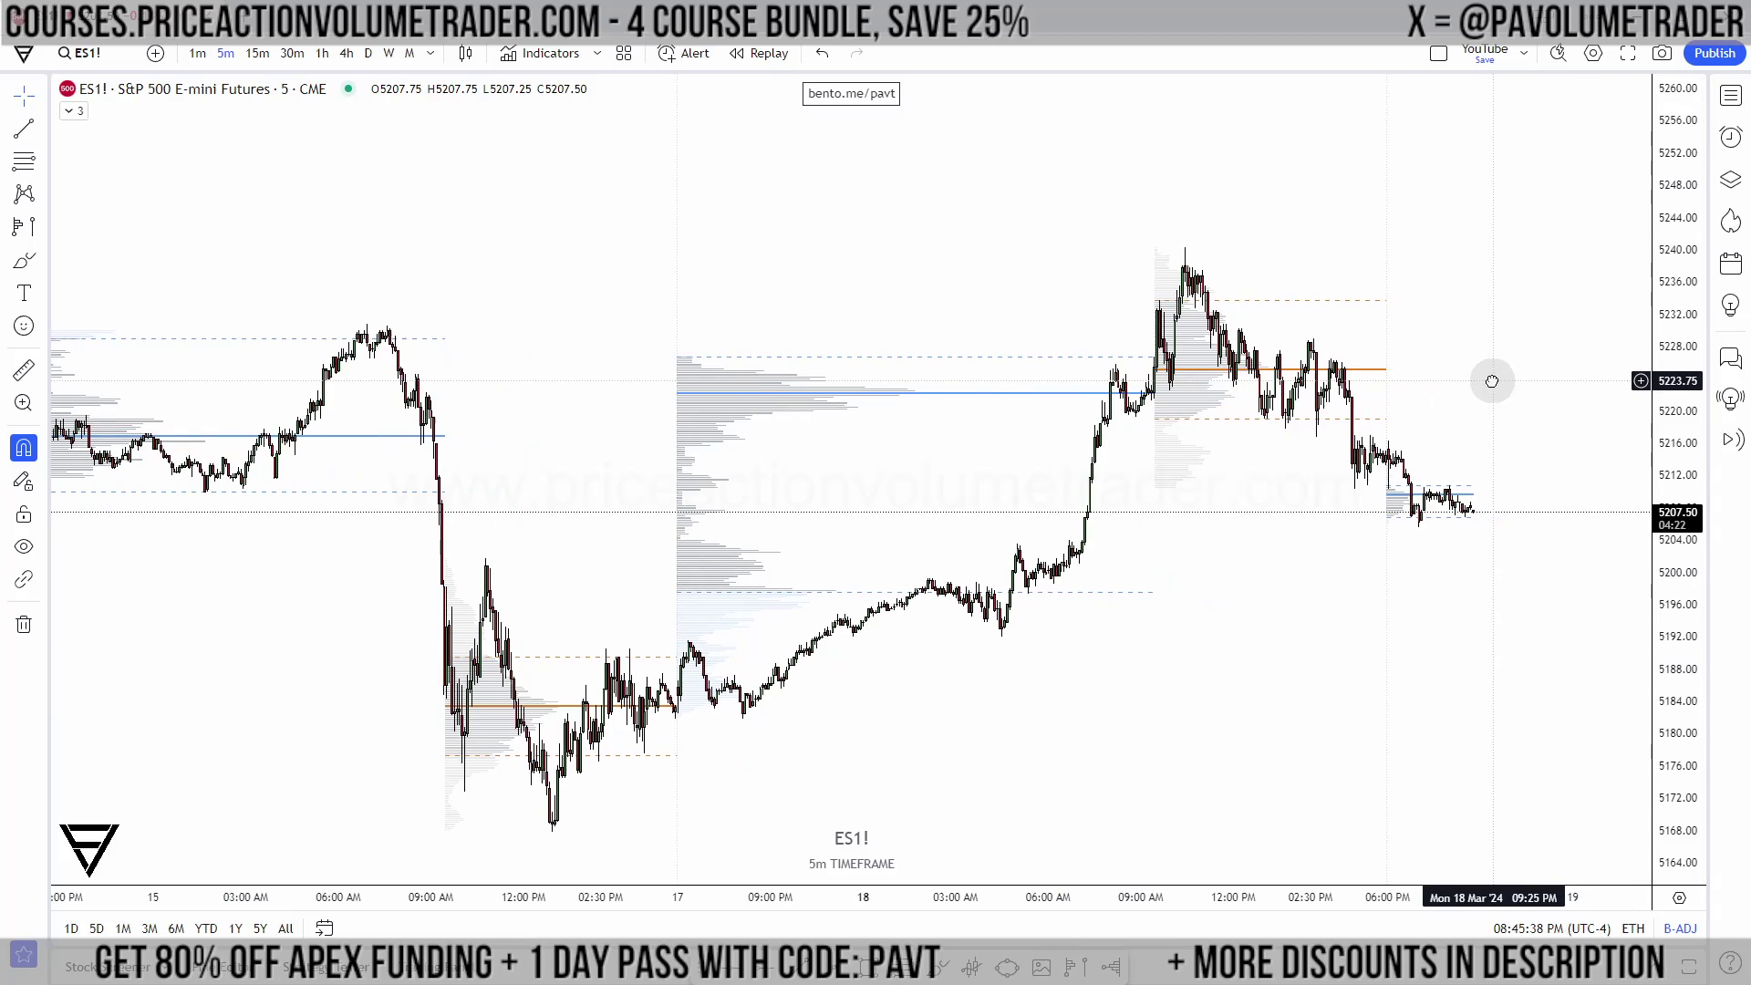
scroll(1492, 380, "up", 3)
left_click(71, 114)
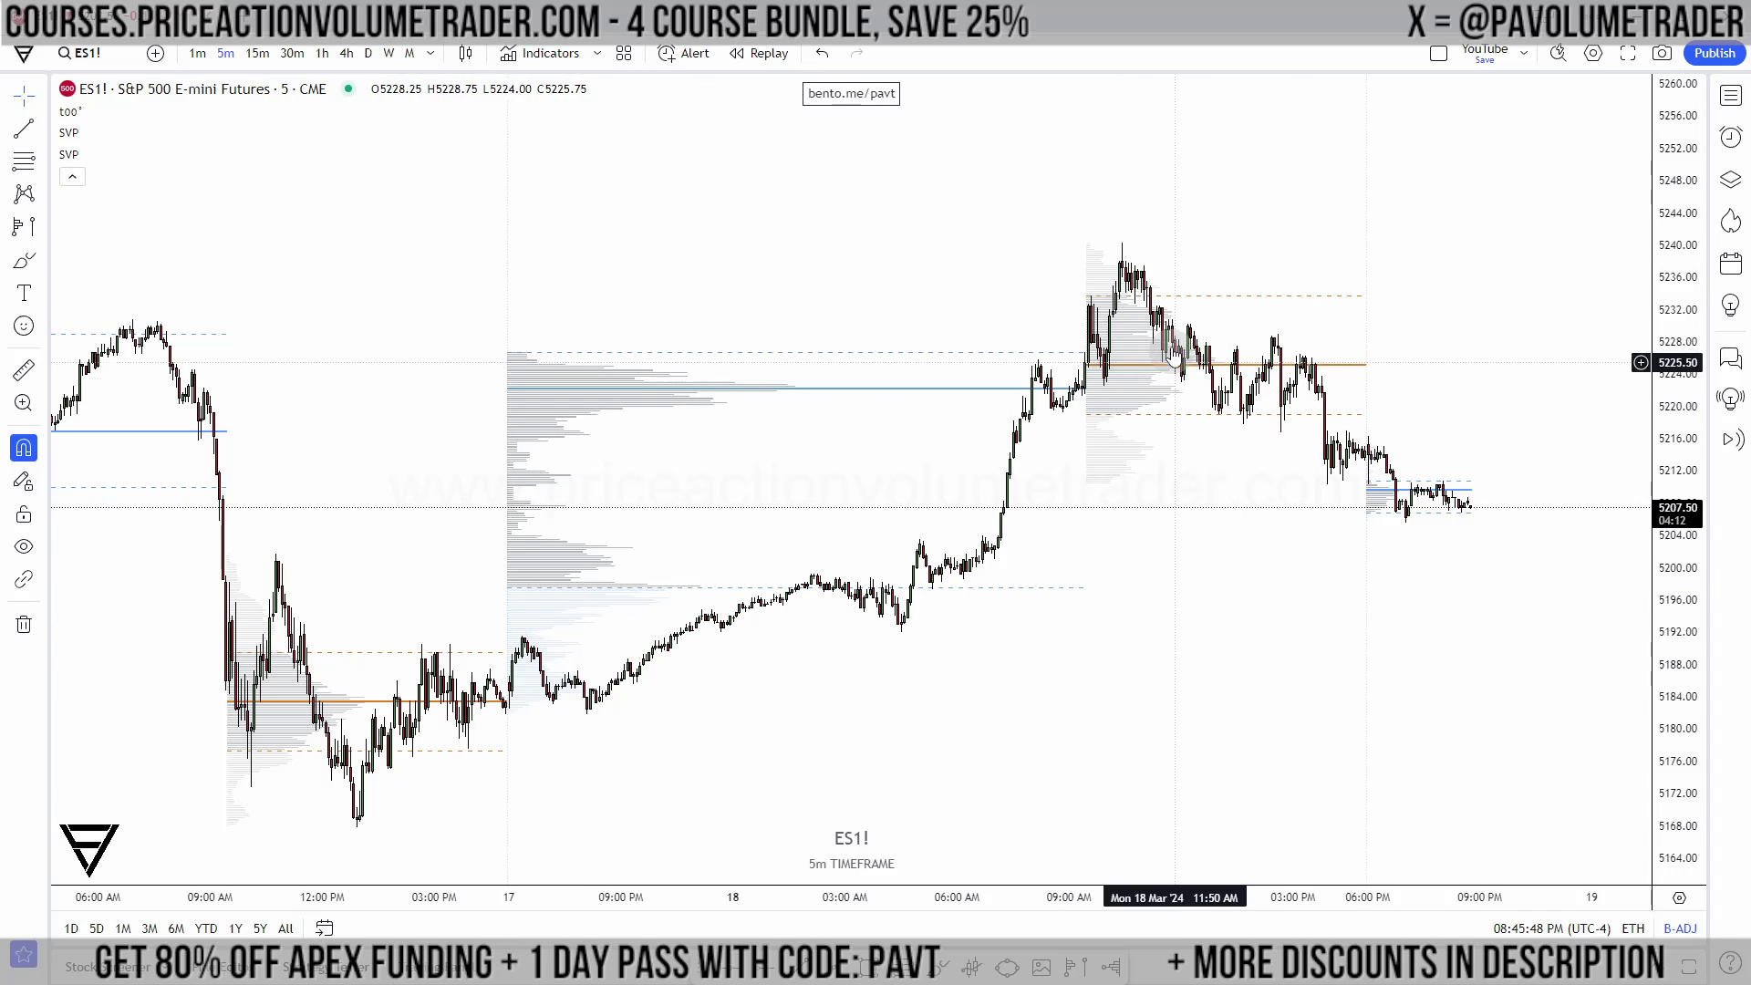
Step: Set the ES1! session volume profile row size to 2000 and confirm the settings
double_click(553, 383)
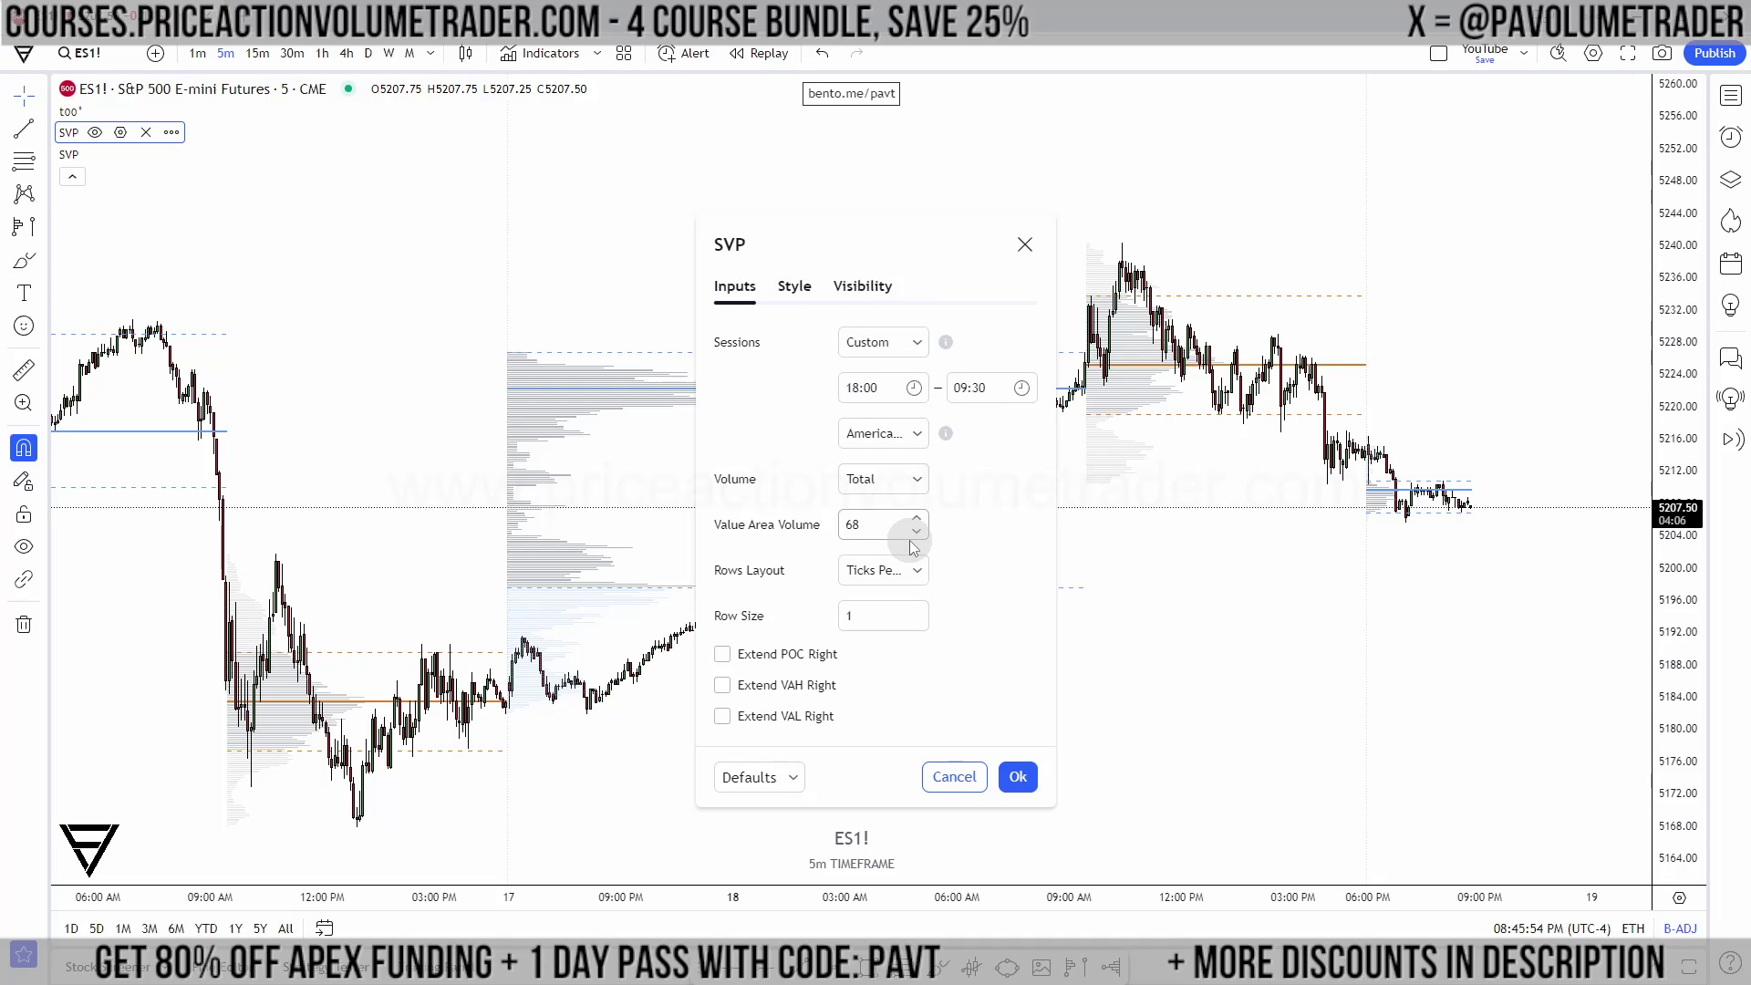
left_click_drag(892, 615, 777, 615)
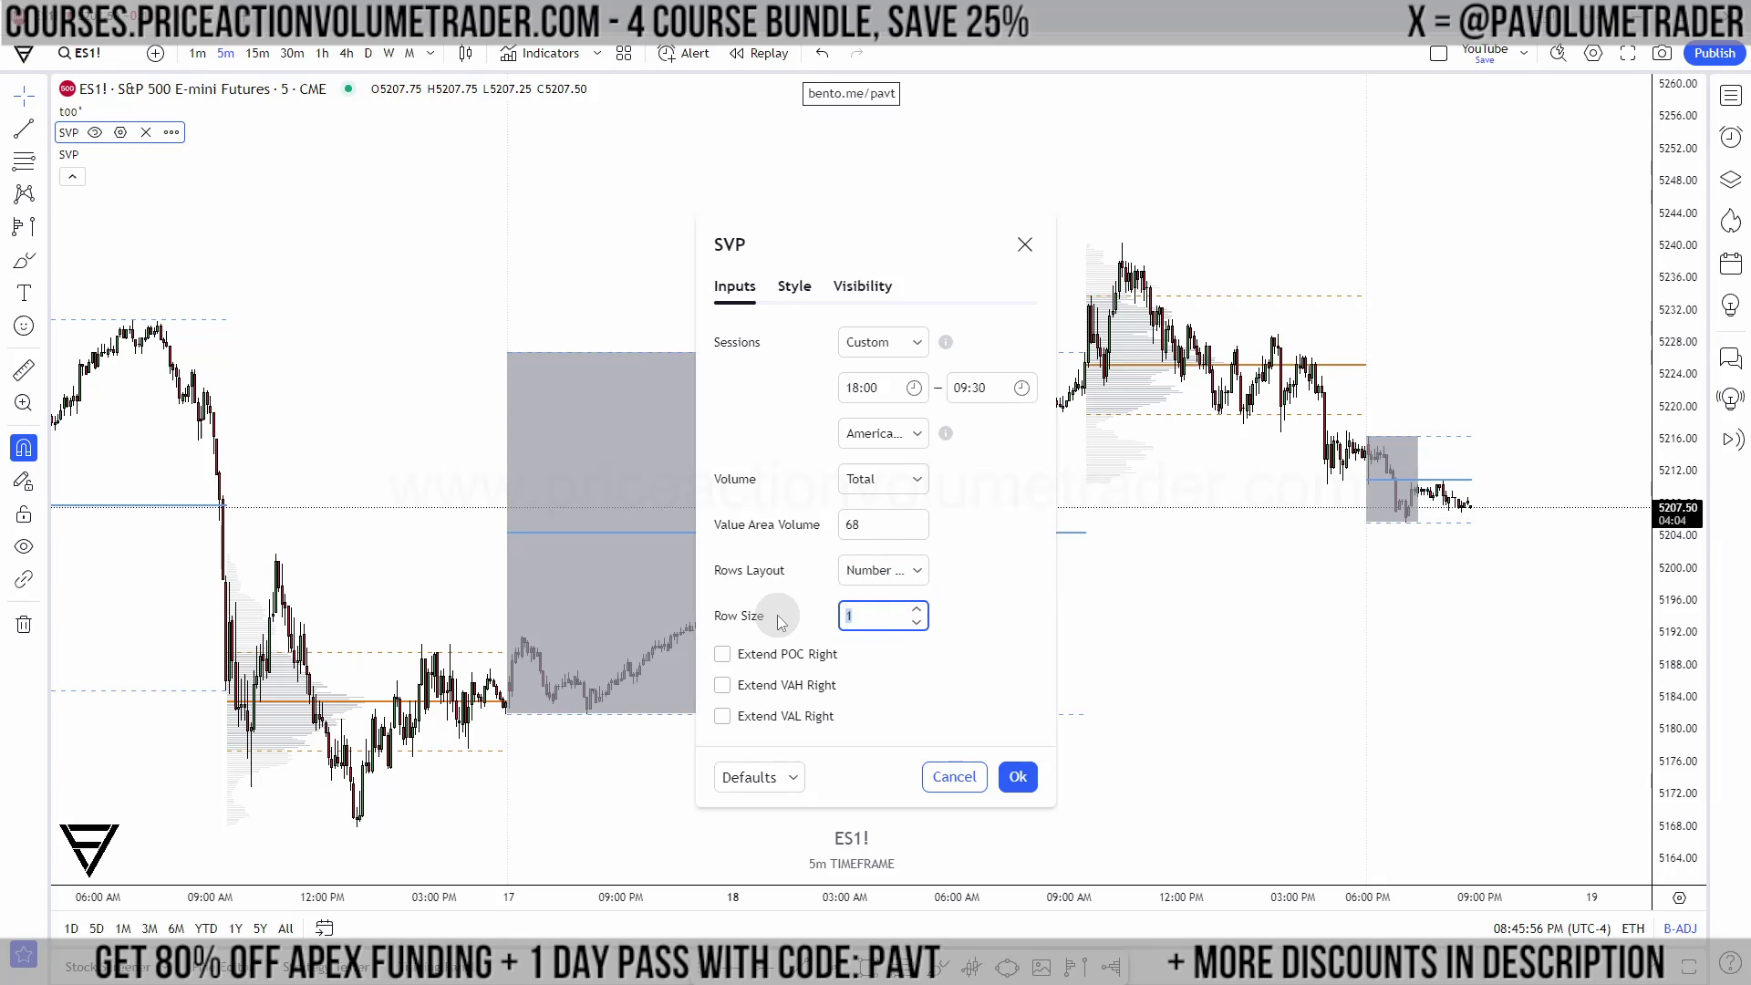
type("2000")
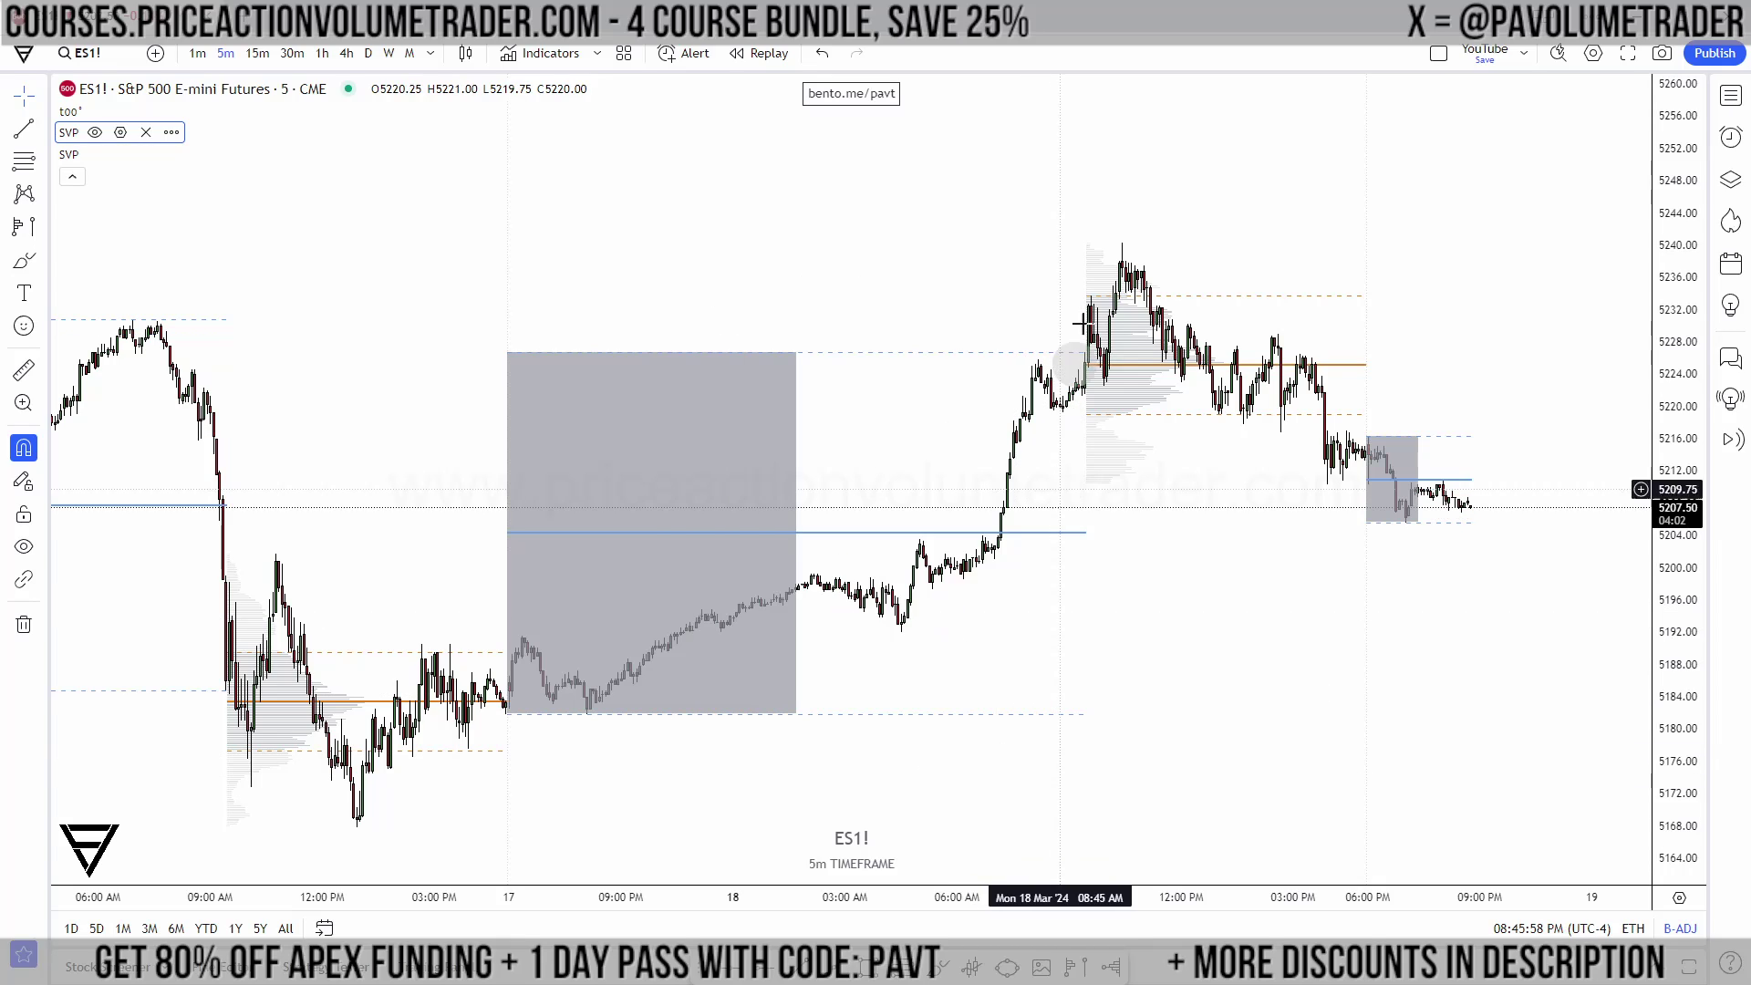
double_click(1132, 354)
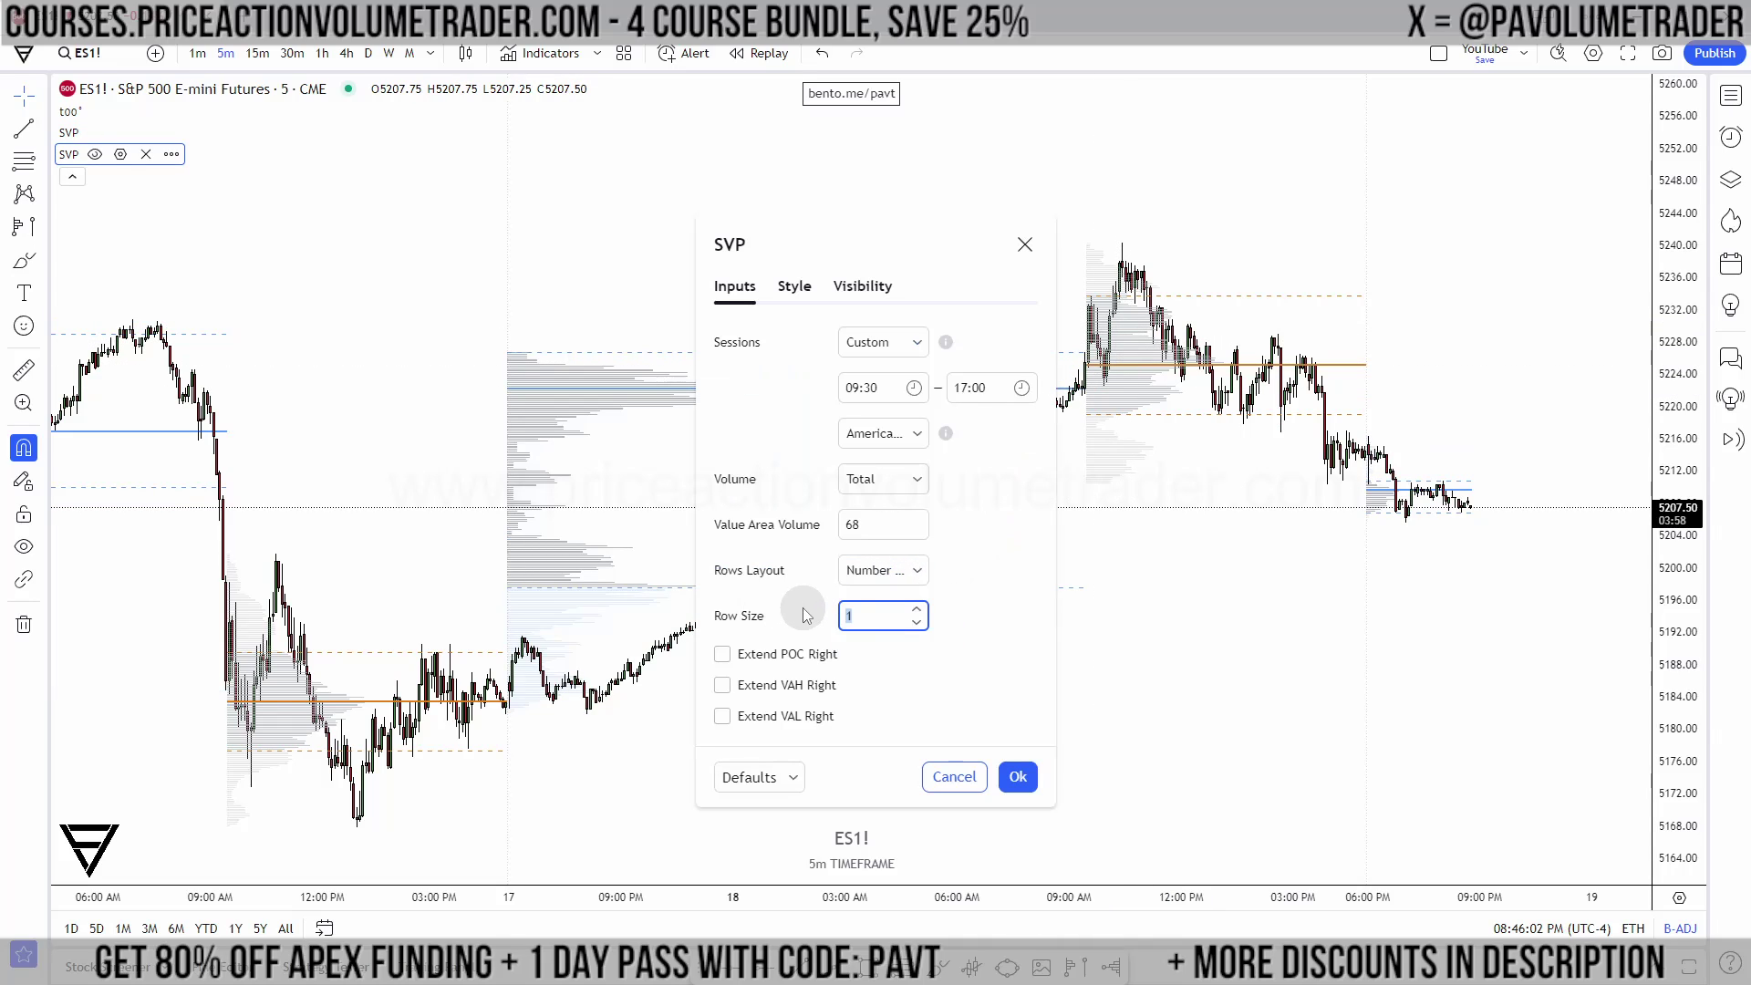
left_click(1017, 776)
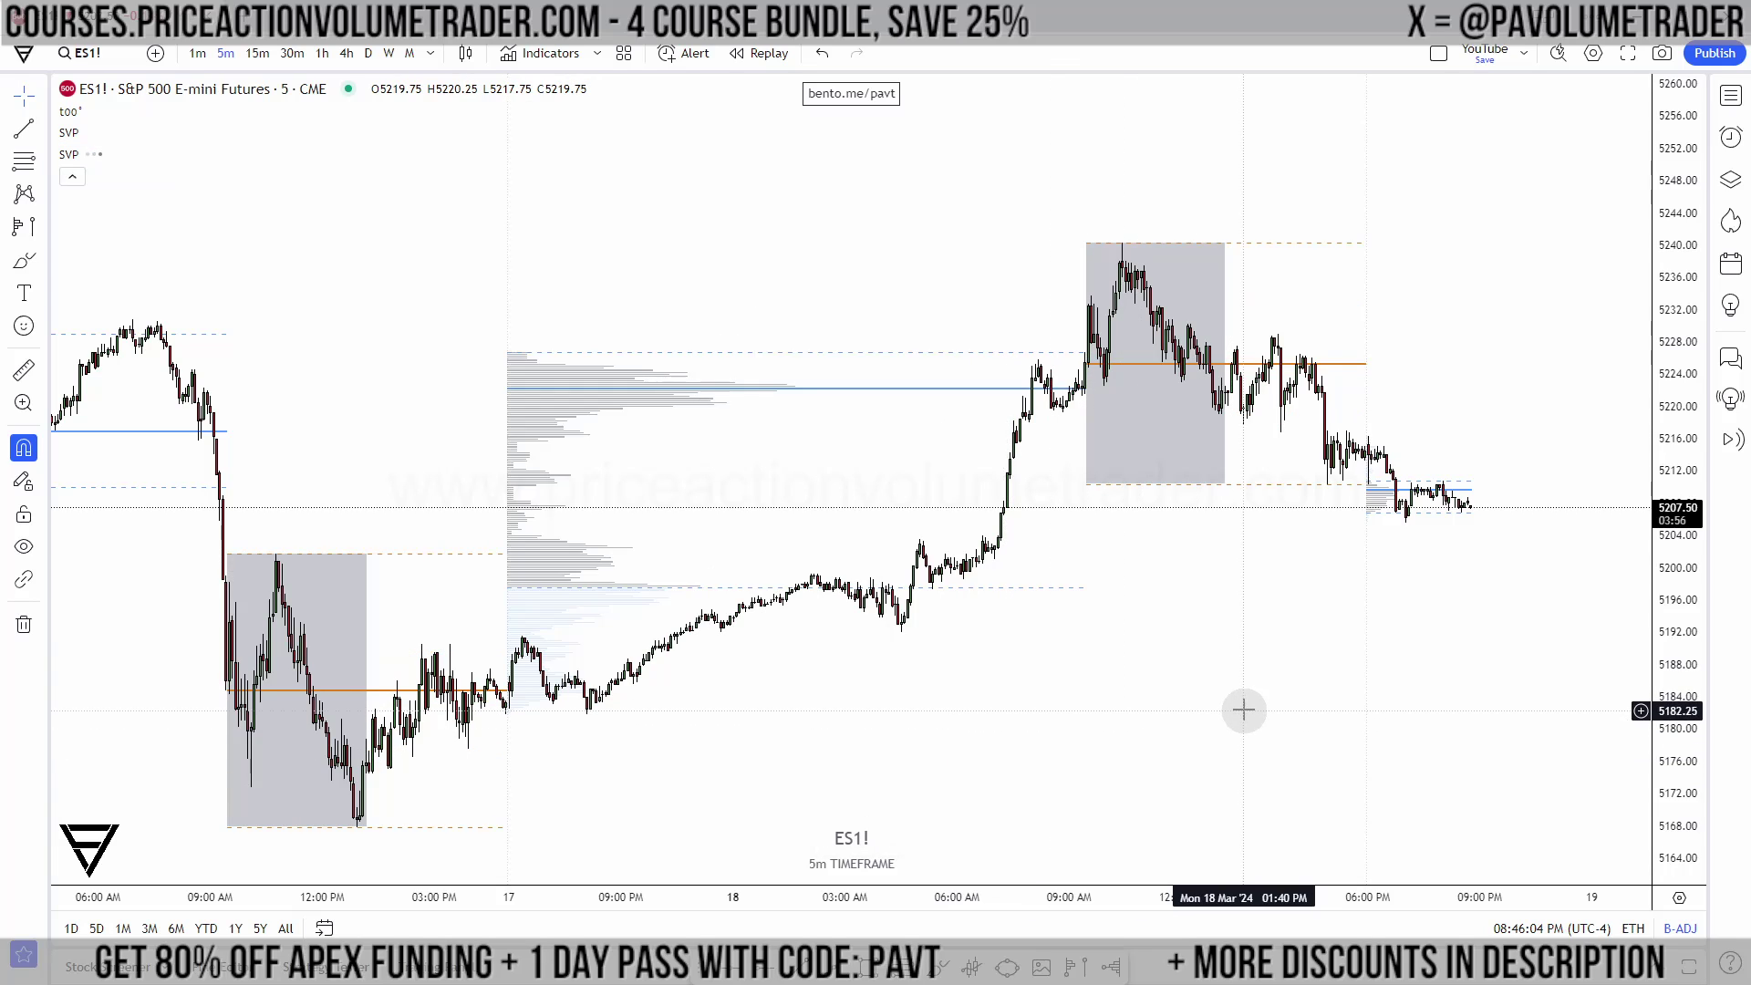
Step: Pan and stretch the ES1! price scale to inspect the session profiles
left_click_drag(1579, 270, 1623, 331)
left_click_drag(1693, 375, 1683, 258)
mouse_move(1549, 339)
left_mouse_down()
mouse_move(1587, 294)
mouse_move(1518, 327)
left_mouse_up()
scroll(1589, 296, "up", 2)
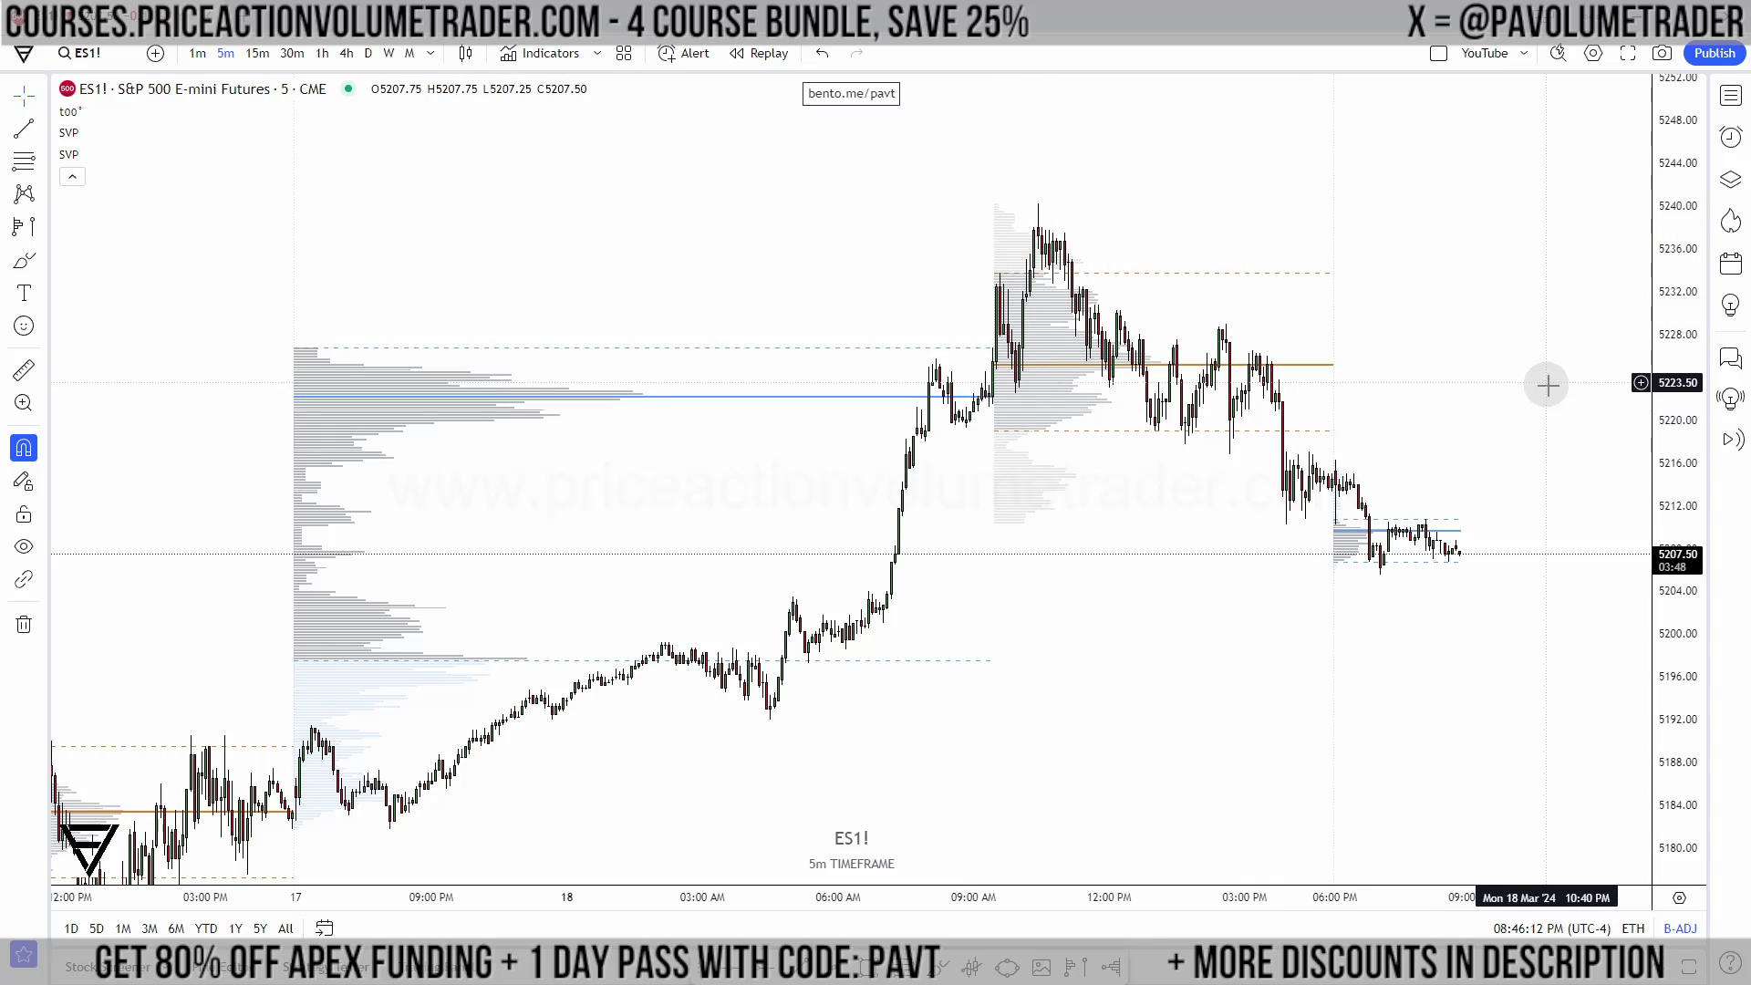
left_click_drag(1680, 381, 1679, 367)
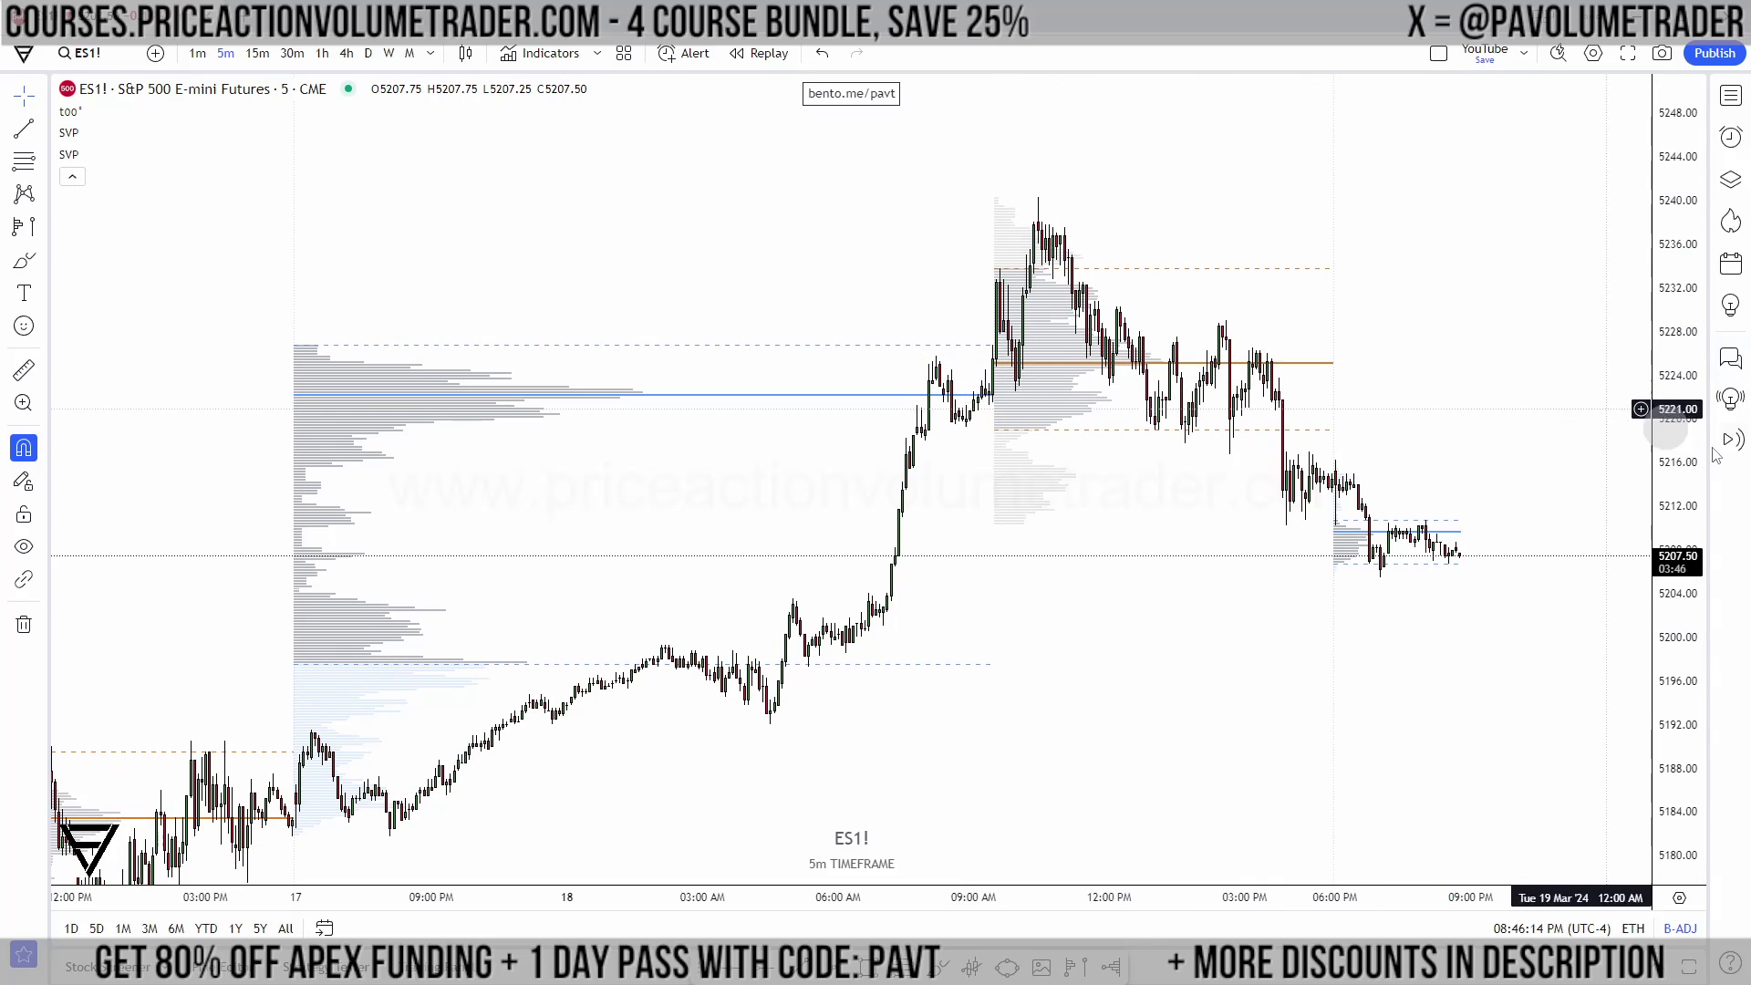
Step: Review the session volume profile's Style settings, then bring up the symbol watchlist
double_click(1055, 339)
left_click(802, 293)
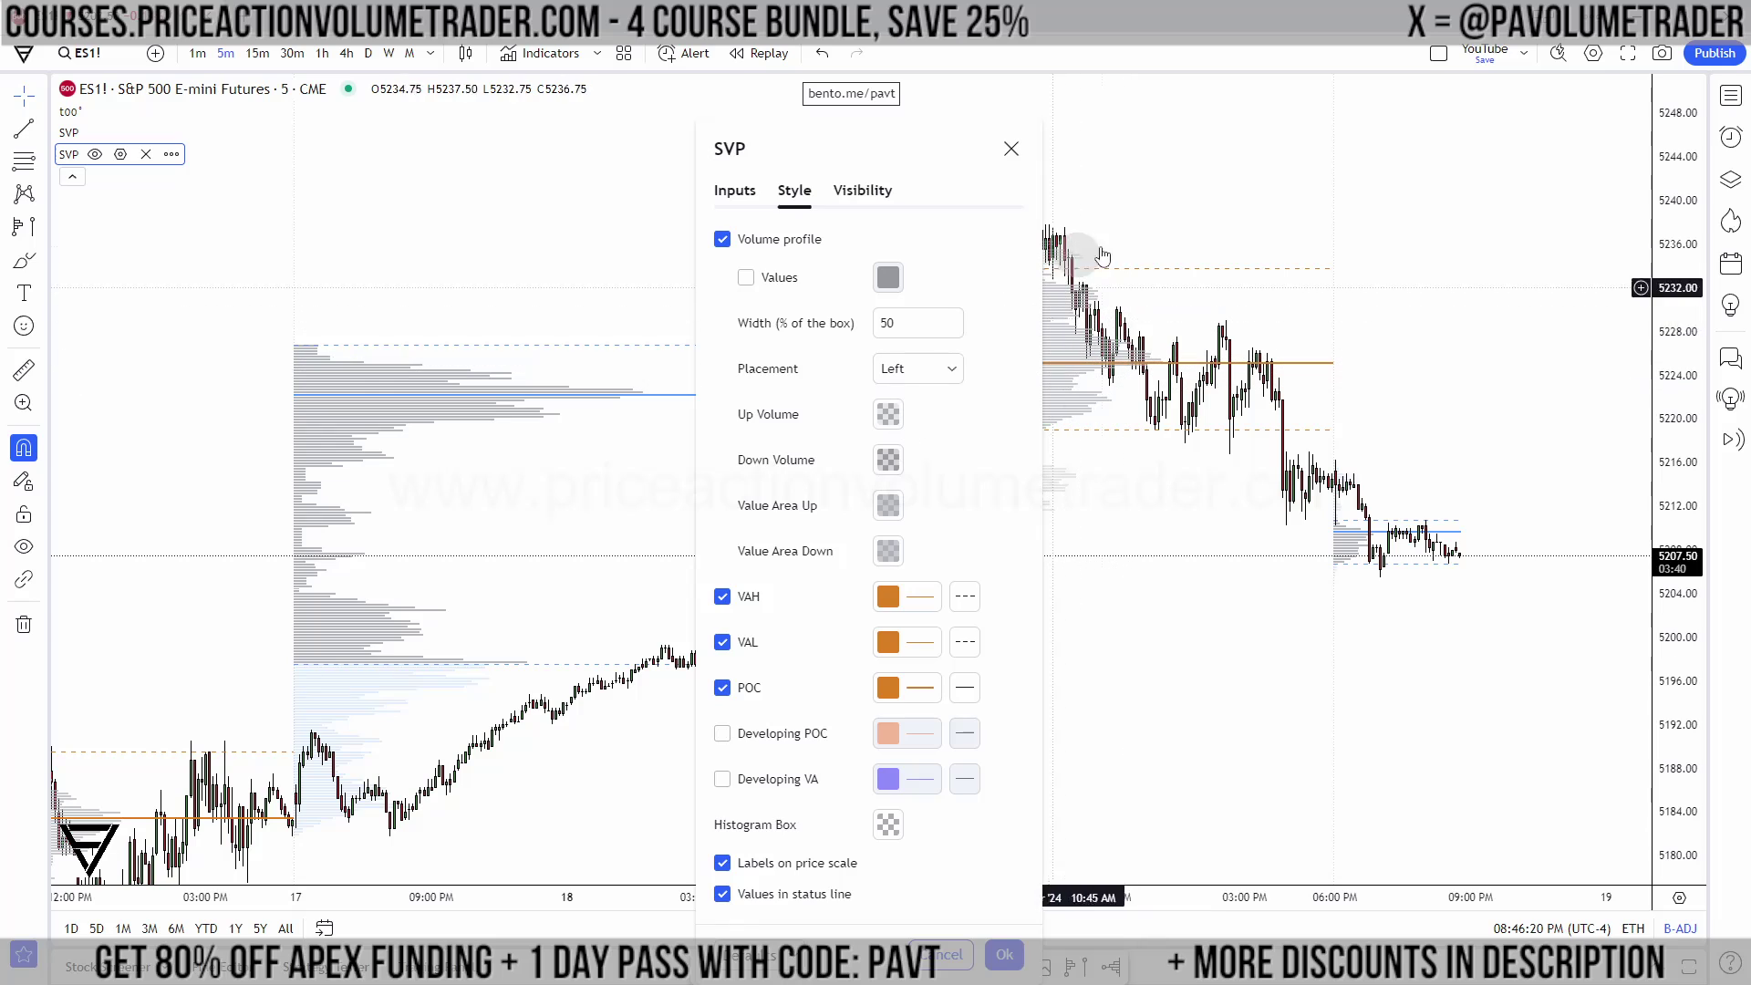
left_click(1004, 954)
left_click(1733, 97)
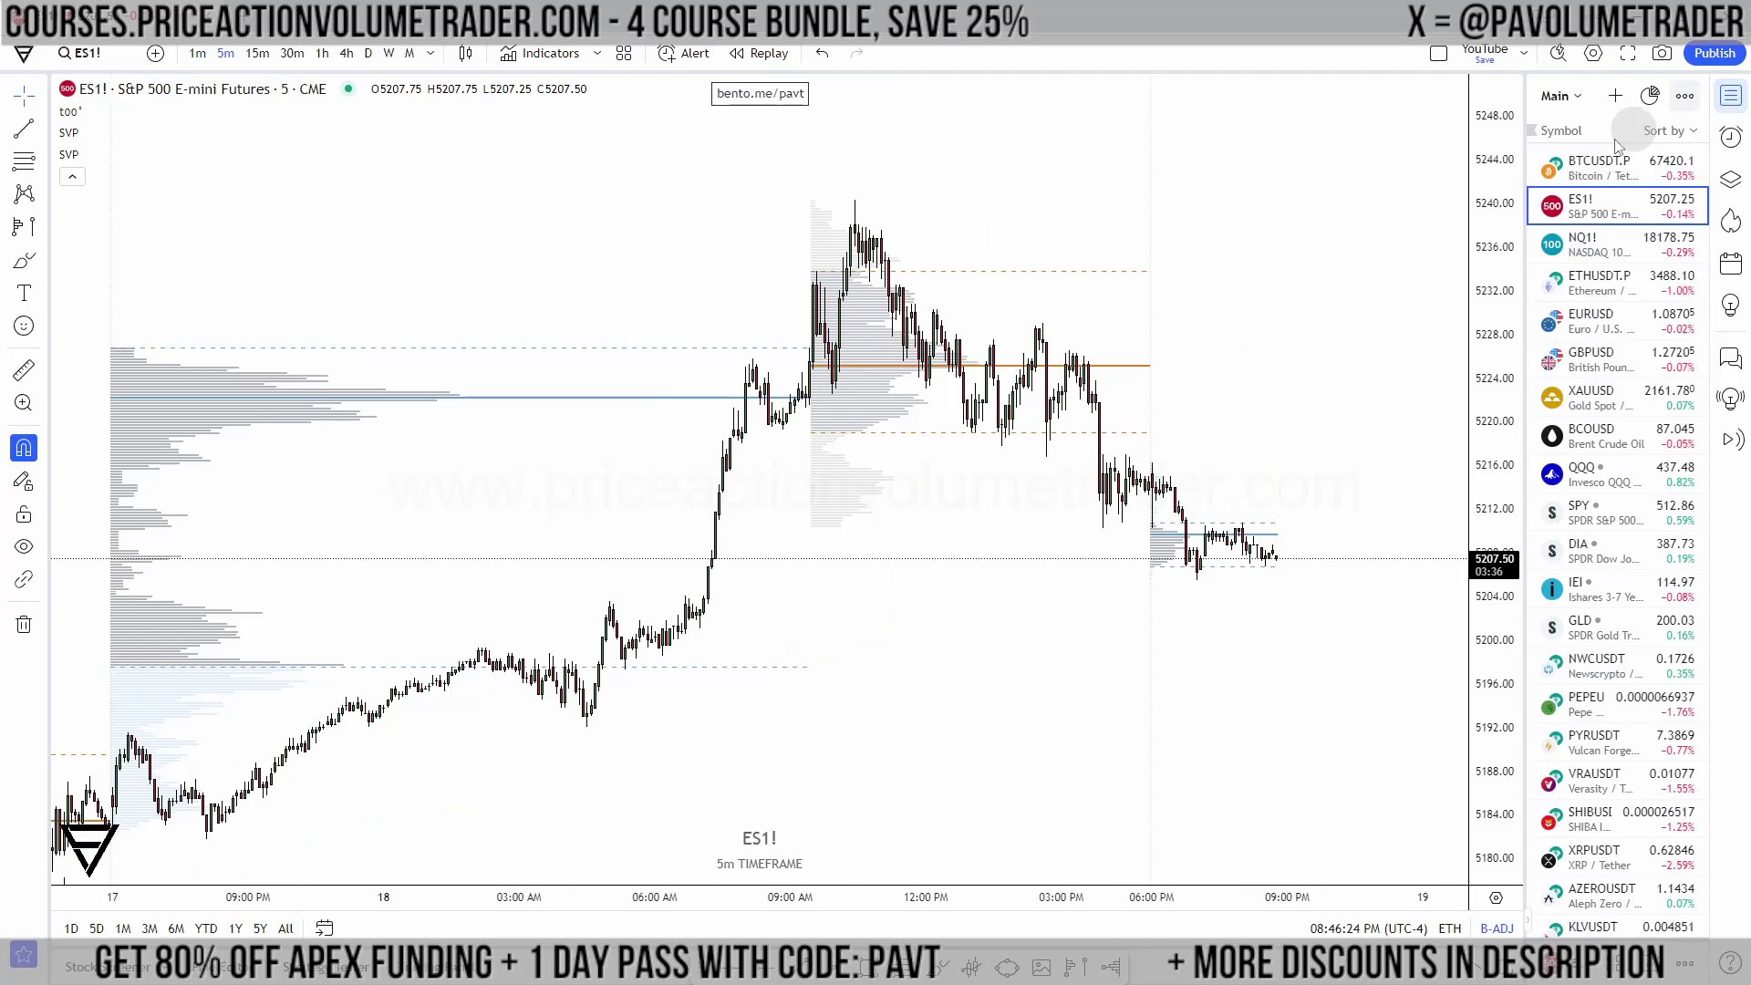
Step: Switch the chart to NQ1! and adjust its price scale and view
left_click(1602, 246)
left_click(1730, 95)
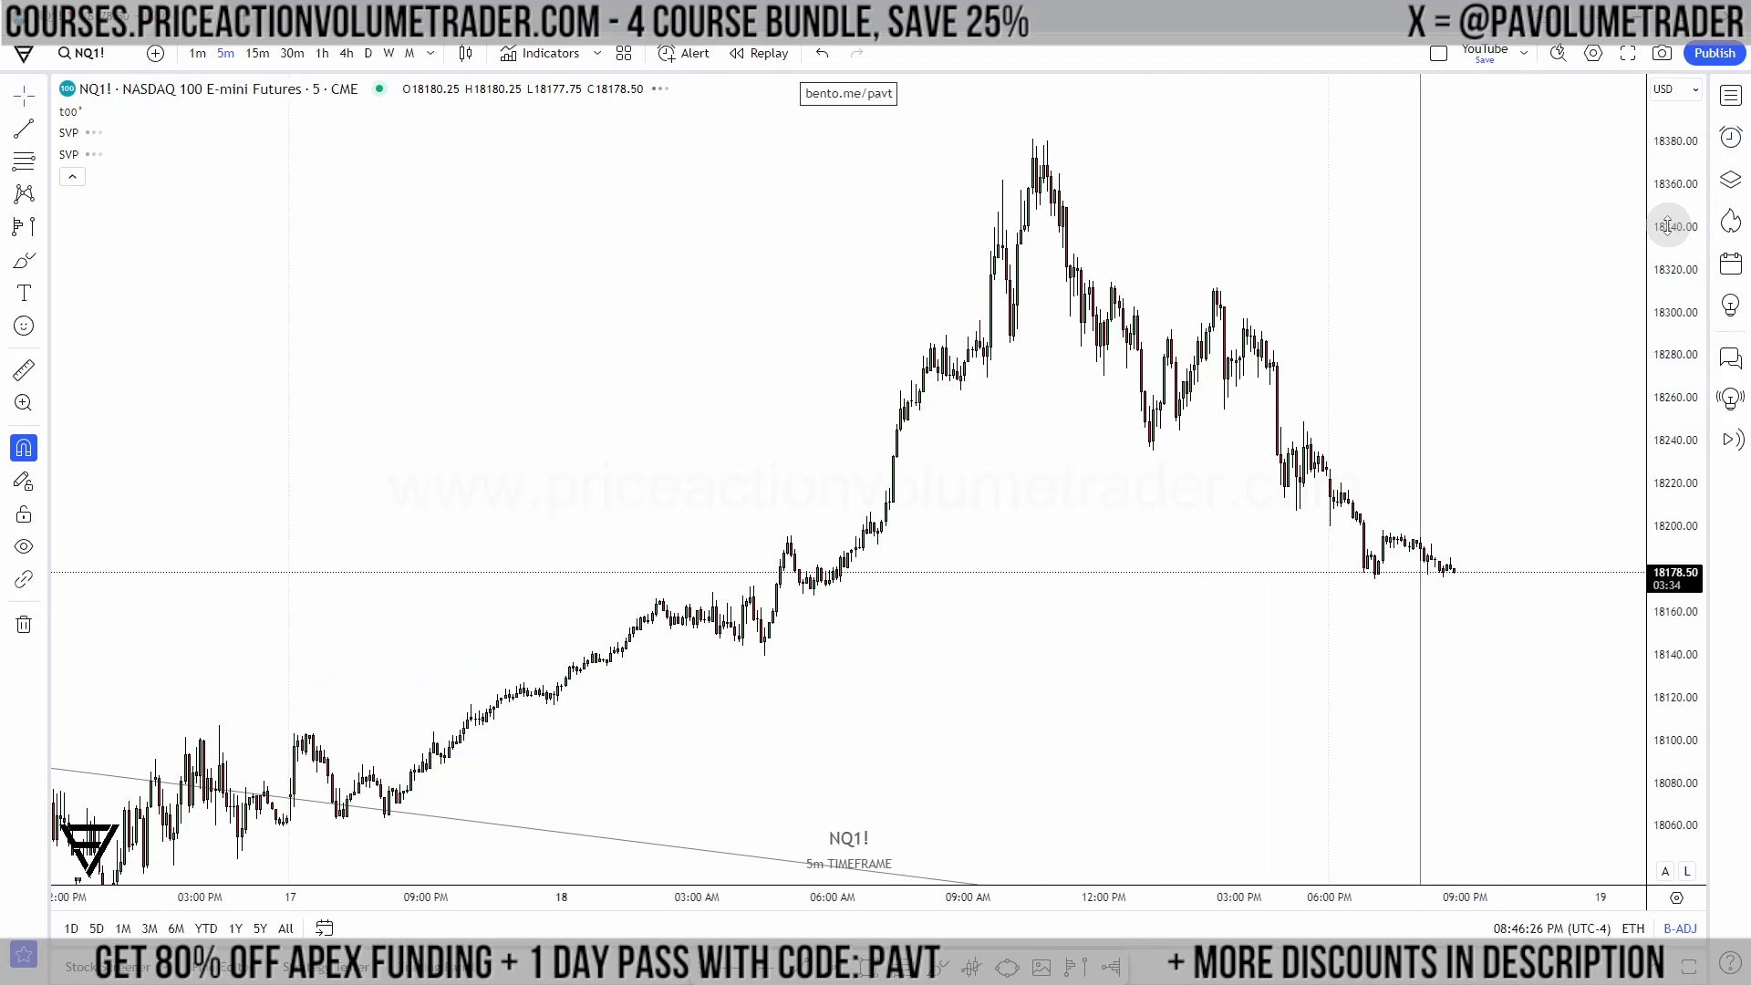
scroll(1553, 326, "up", 3)
left_click_drag(1664, 267, 1664, 332)
left_click_drag(1546, 343, 1499, 345)
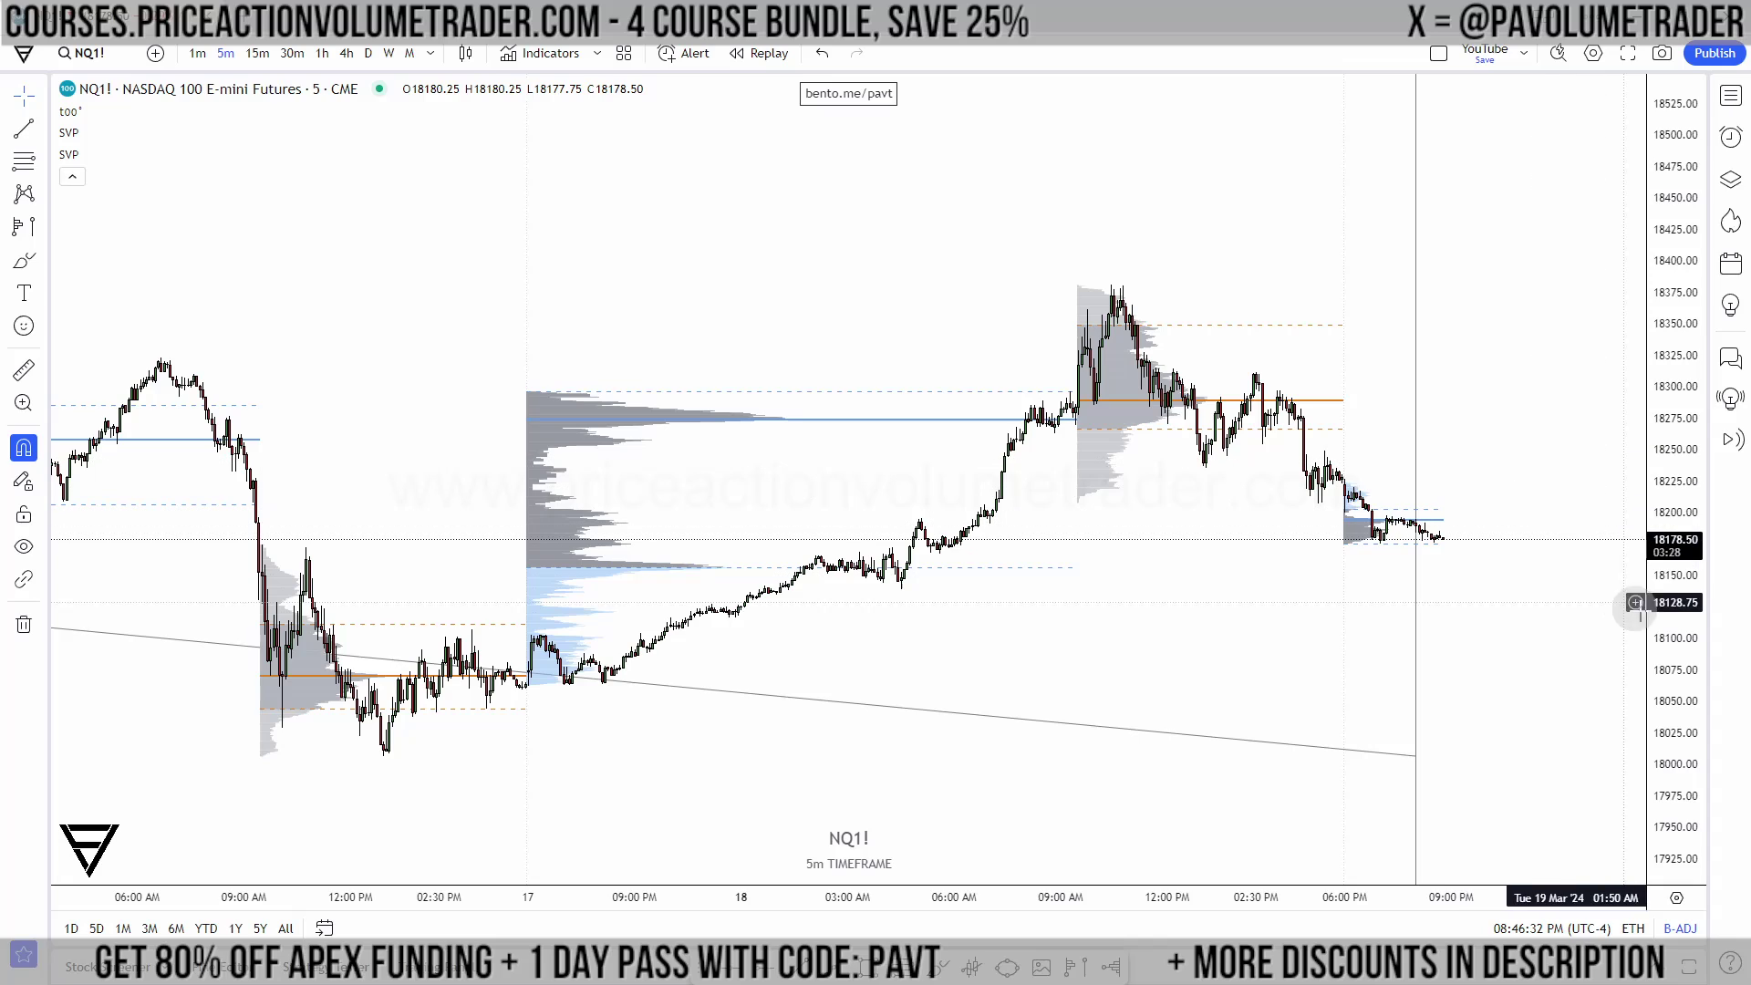
scroll(1477, 500, "down", 3)
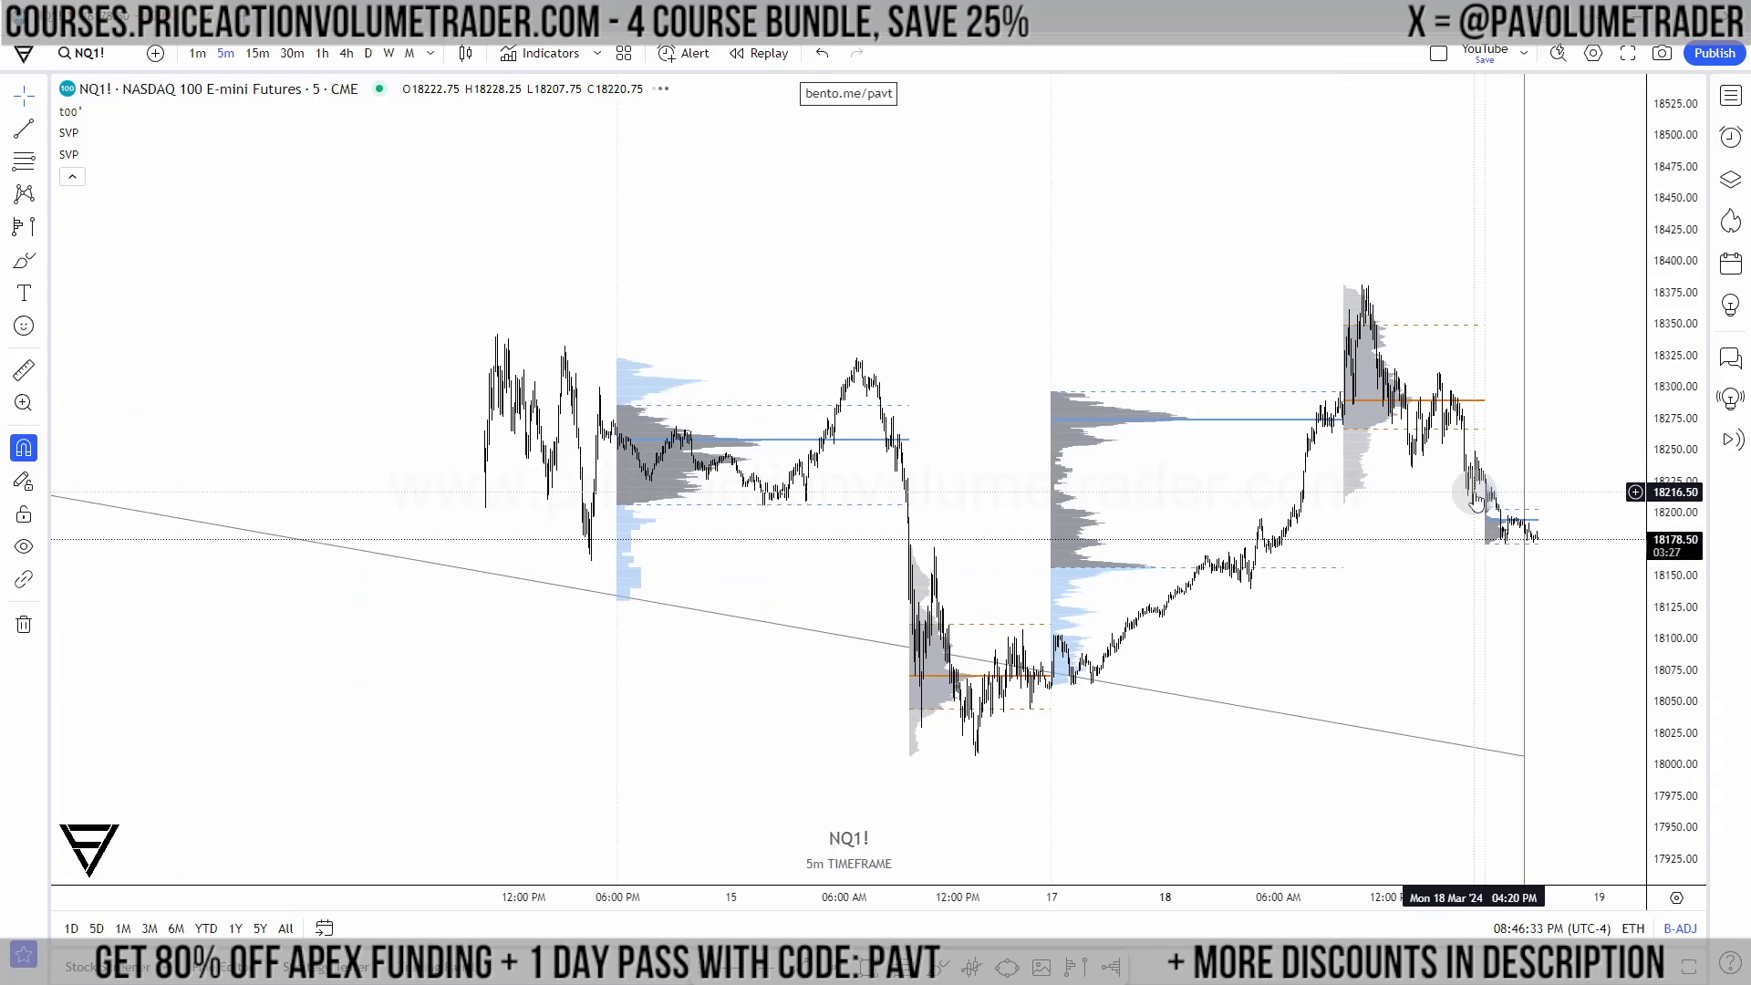
Step: Delete the stray trend line from the NQ1! chart
left_click(1337, 726)
key("Delete")
scroll(1445, 620, "up", 5)
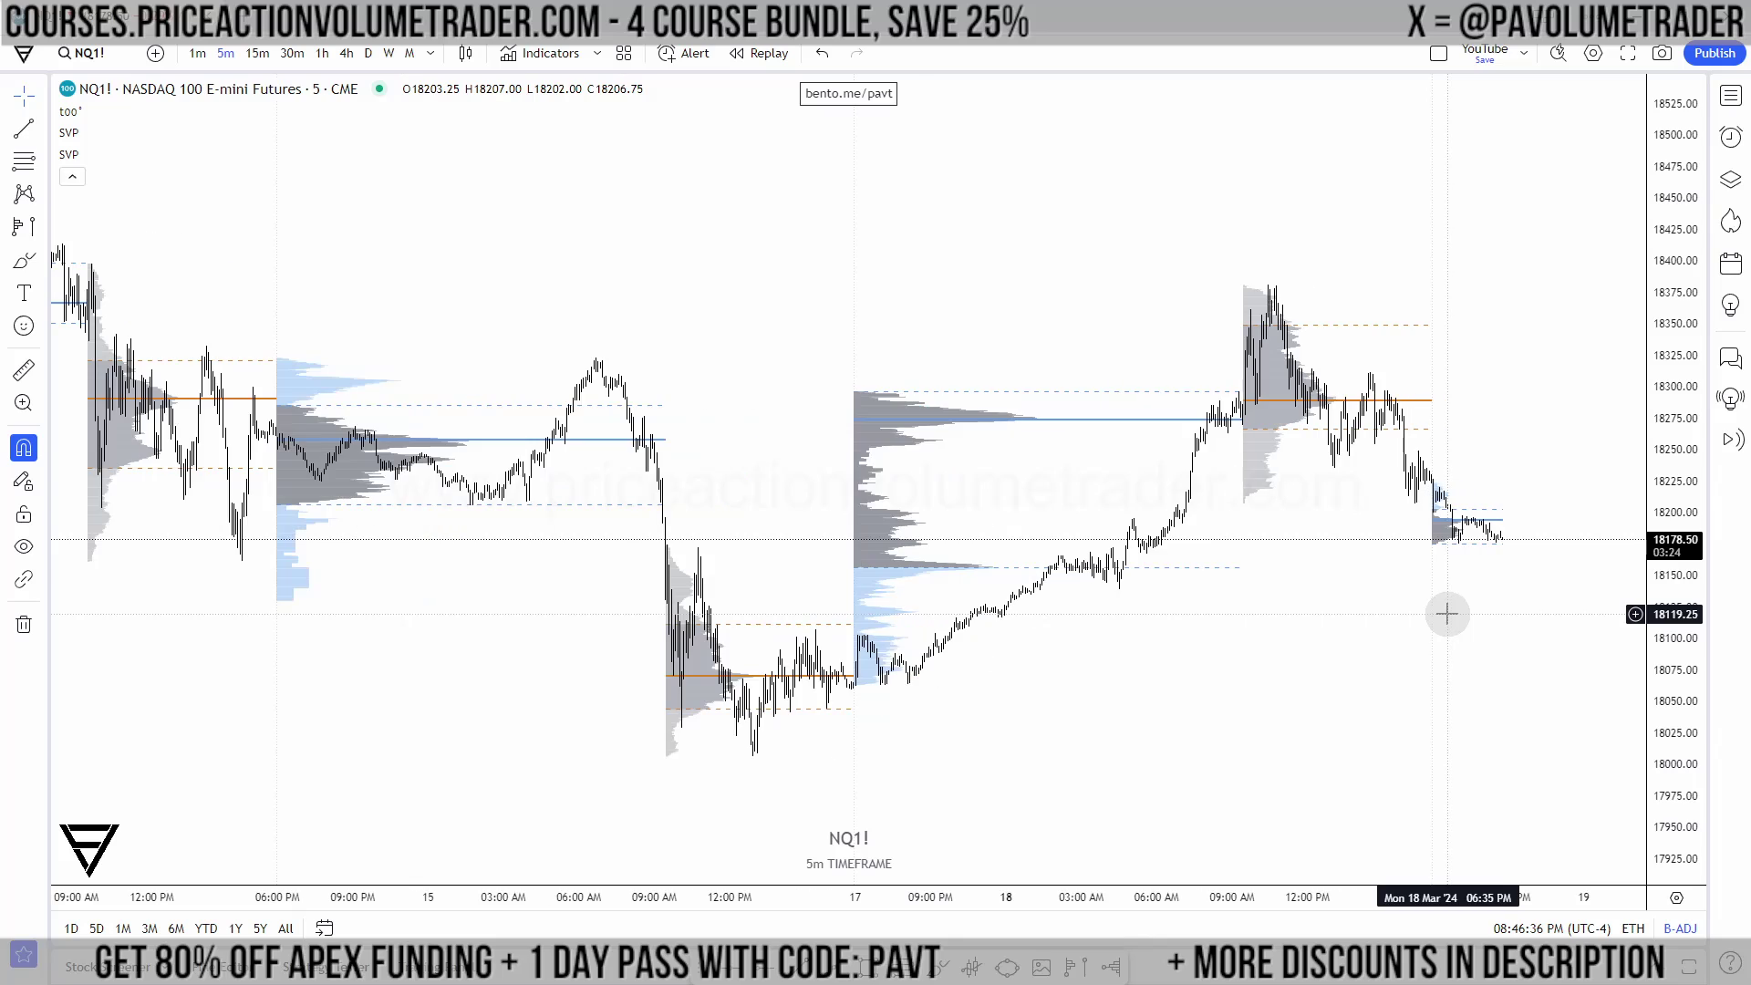
left_click_drag(1680, 655, 1670, 614)
left_click_drag(1583, 659, 1578, 627)
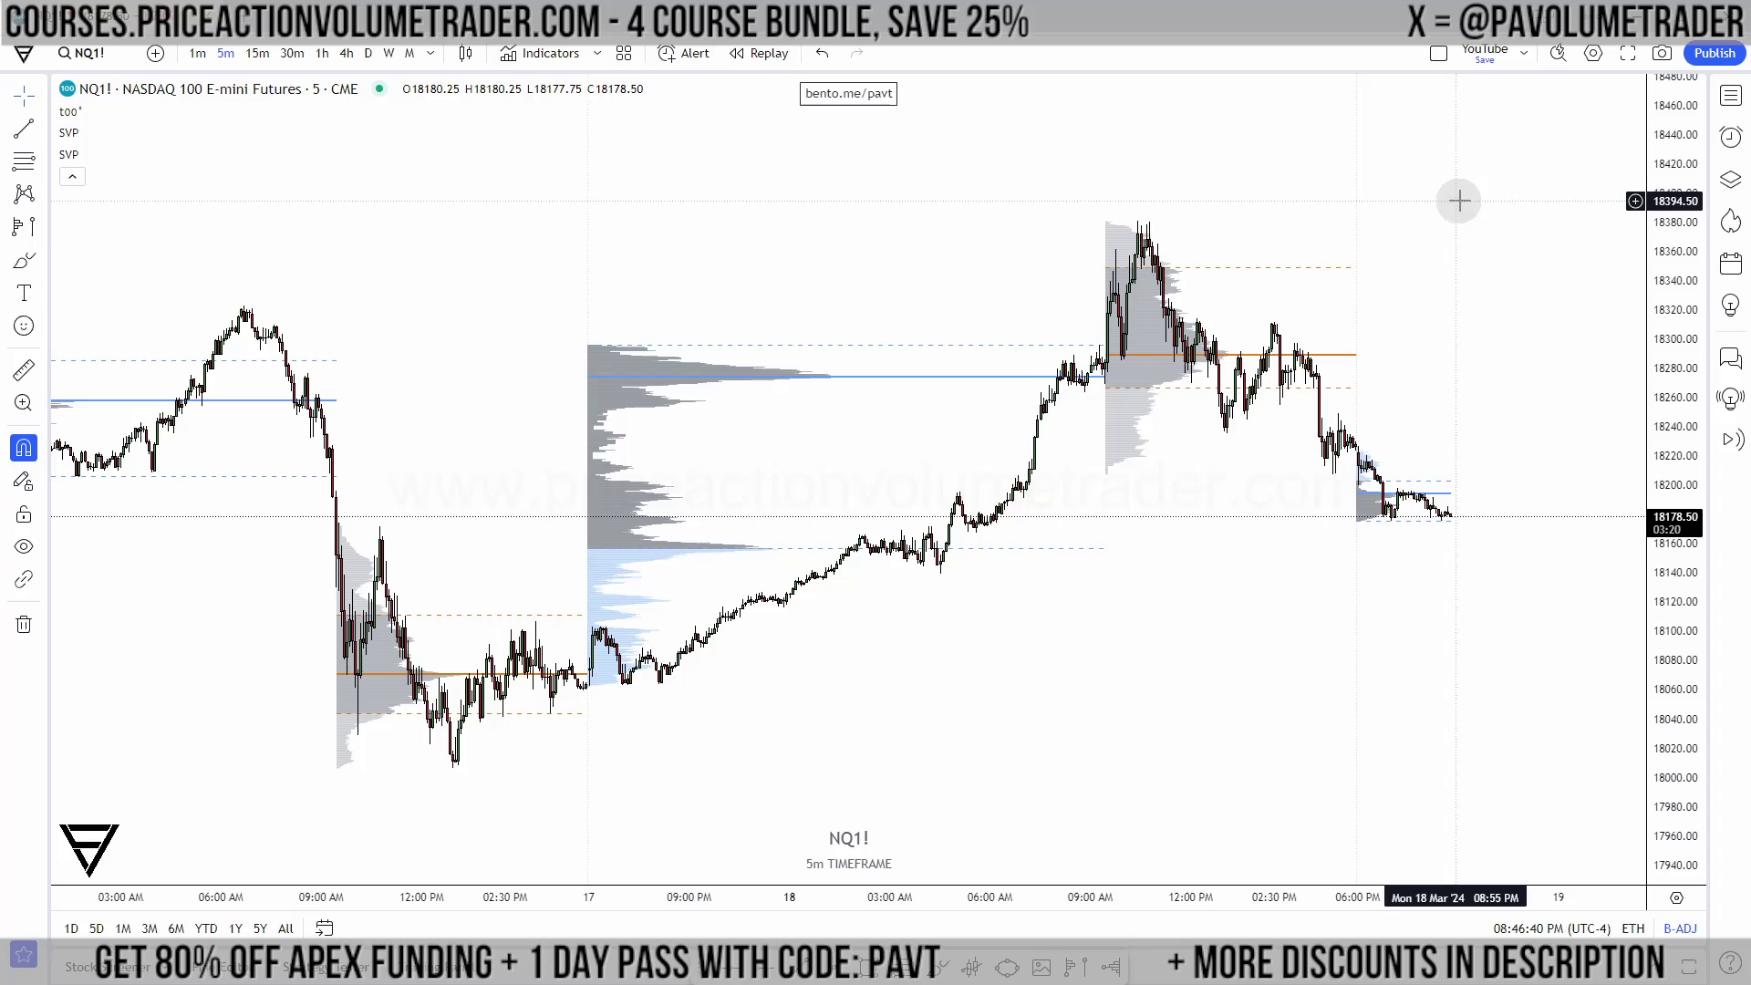
Step: Switch the chart to BTCUSDT.P from the watchlist
left_click(1731, 94)
left_click(1605, 167)
left_click(1731, 95)
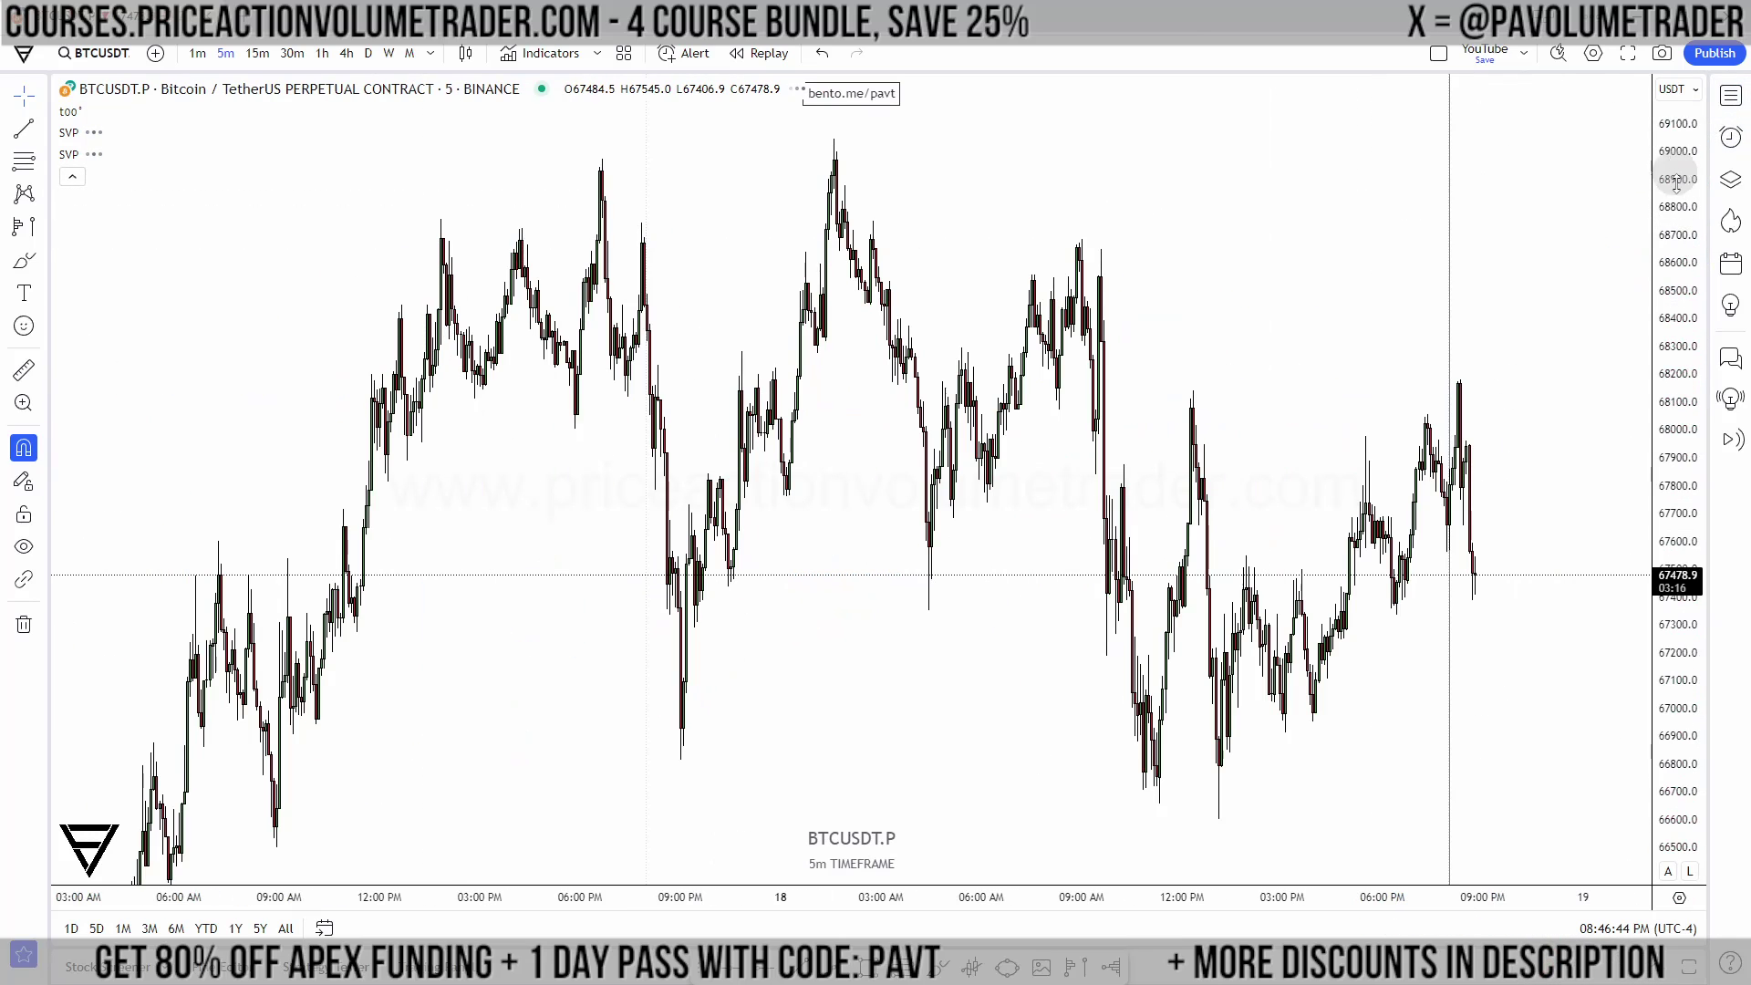
Step: Delete the vertical marker line from the BTCUSDT.P chart
scroll(1470, 383, "down", 5)
scroll(1504, 364, "up", 3)
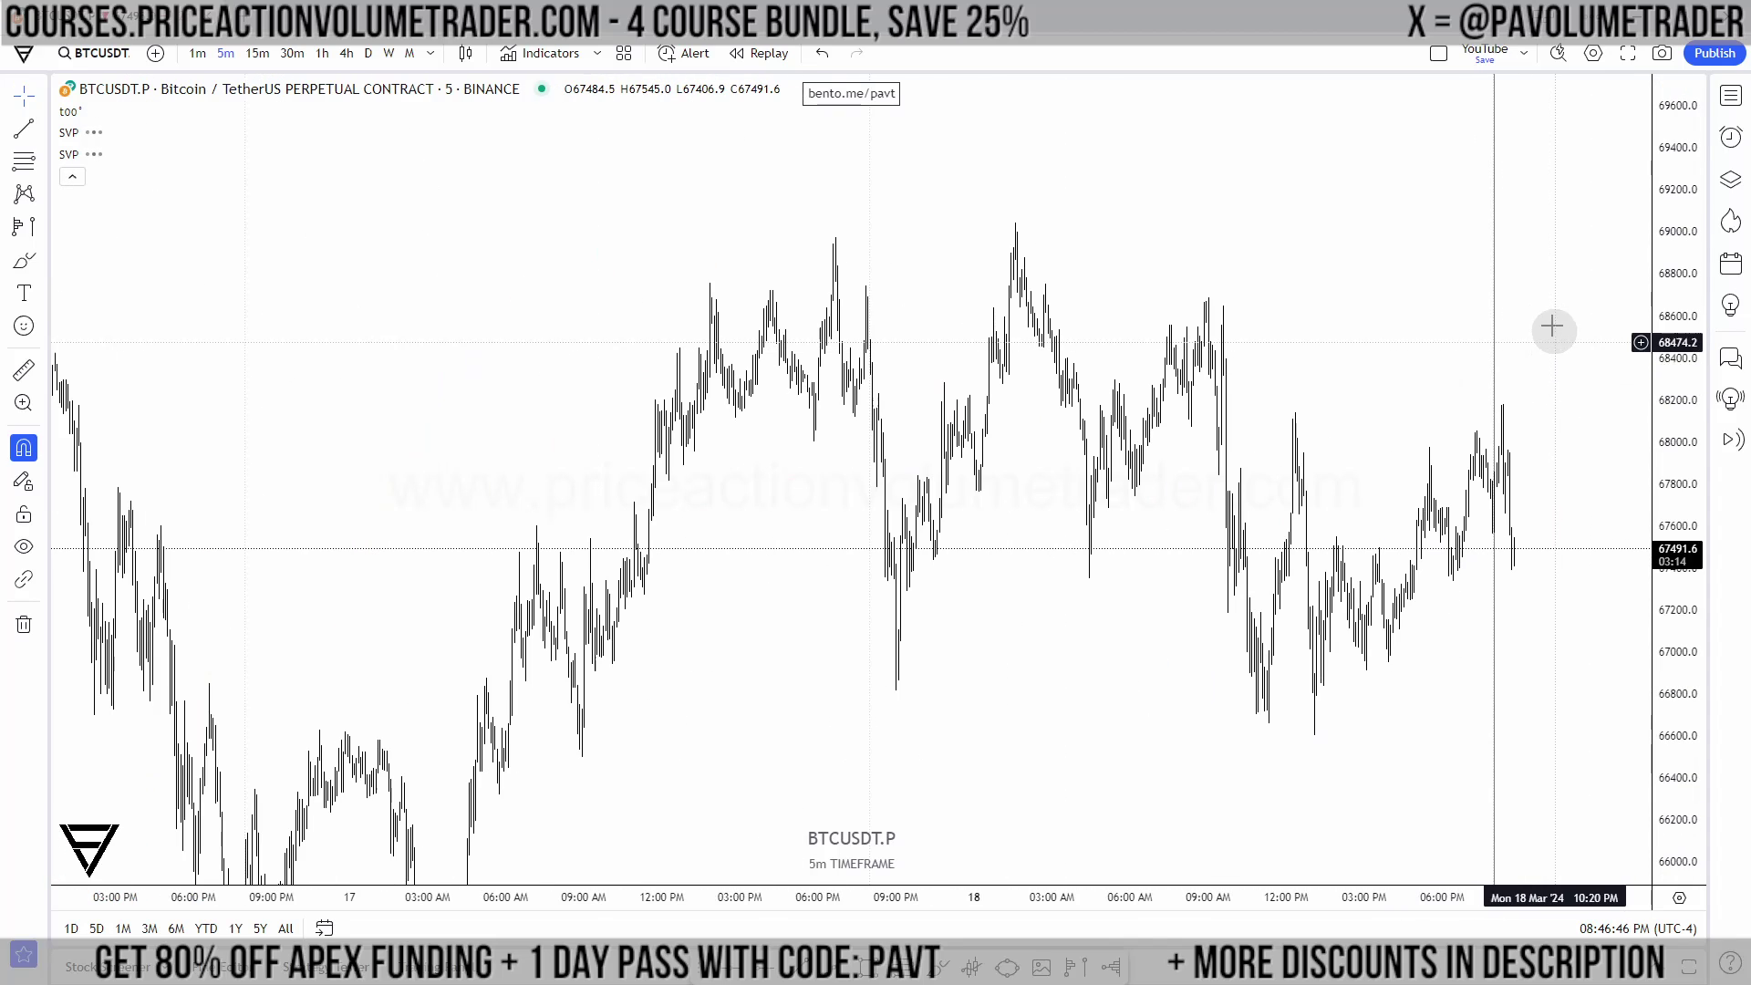
left_click(1493, 270)
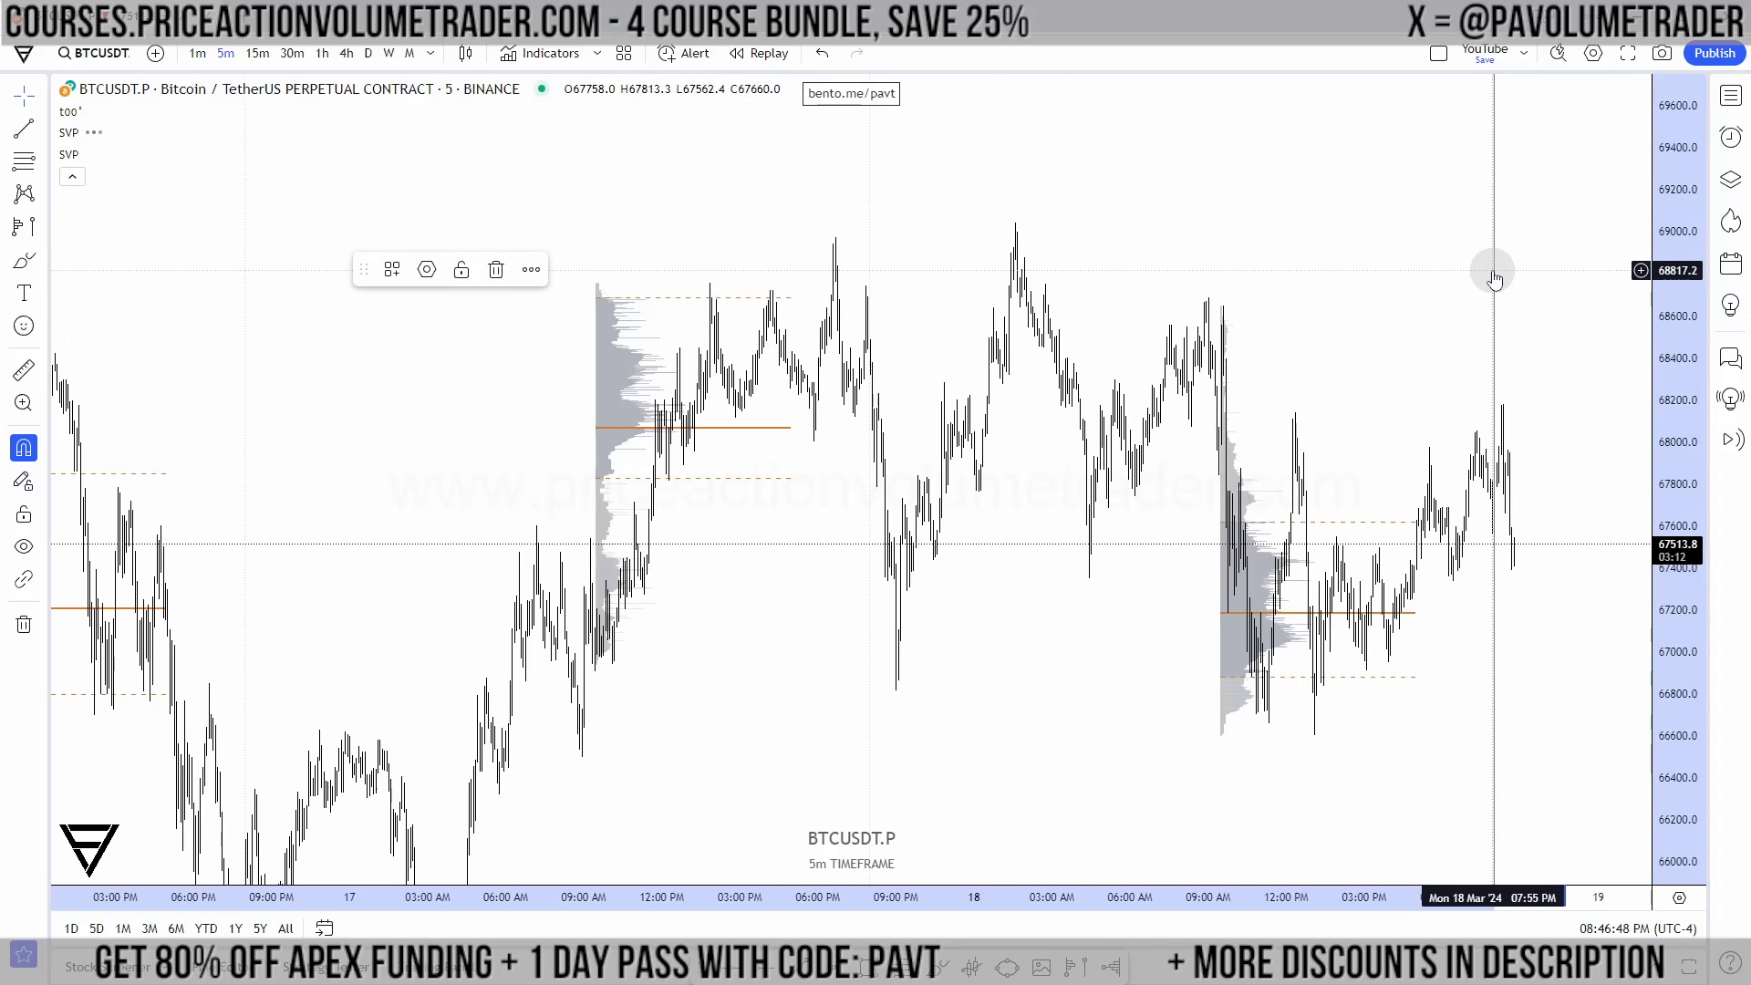
key("Delete")
scroll(1481, 348, "down", 3)
scroll(1541, 347, "up", 9)
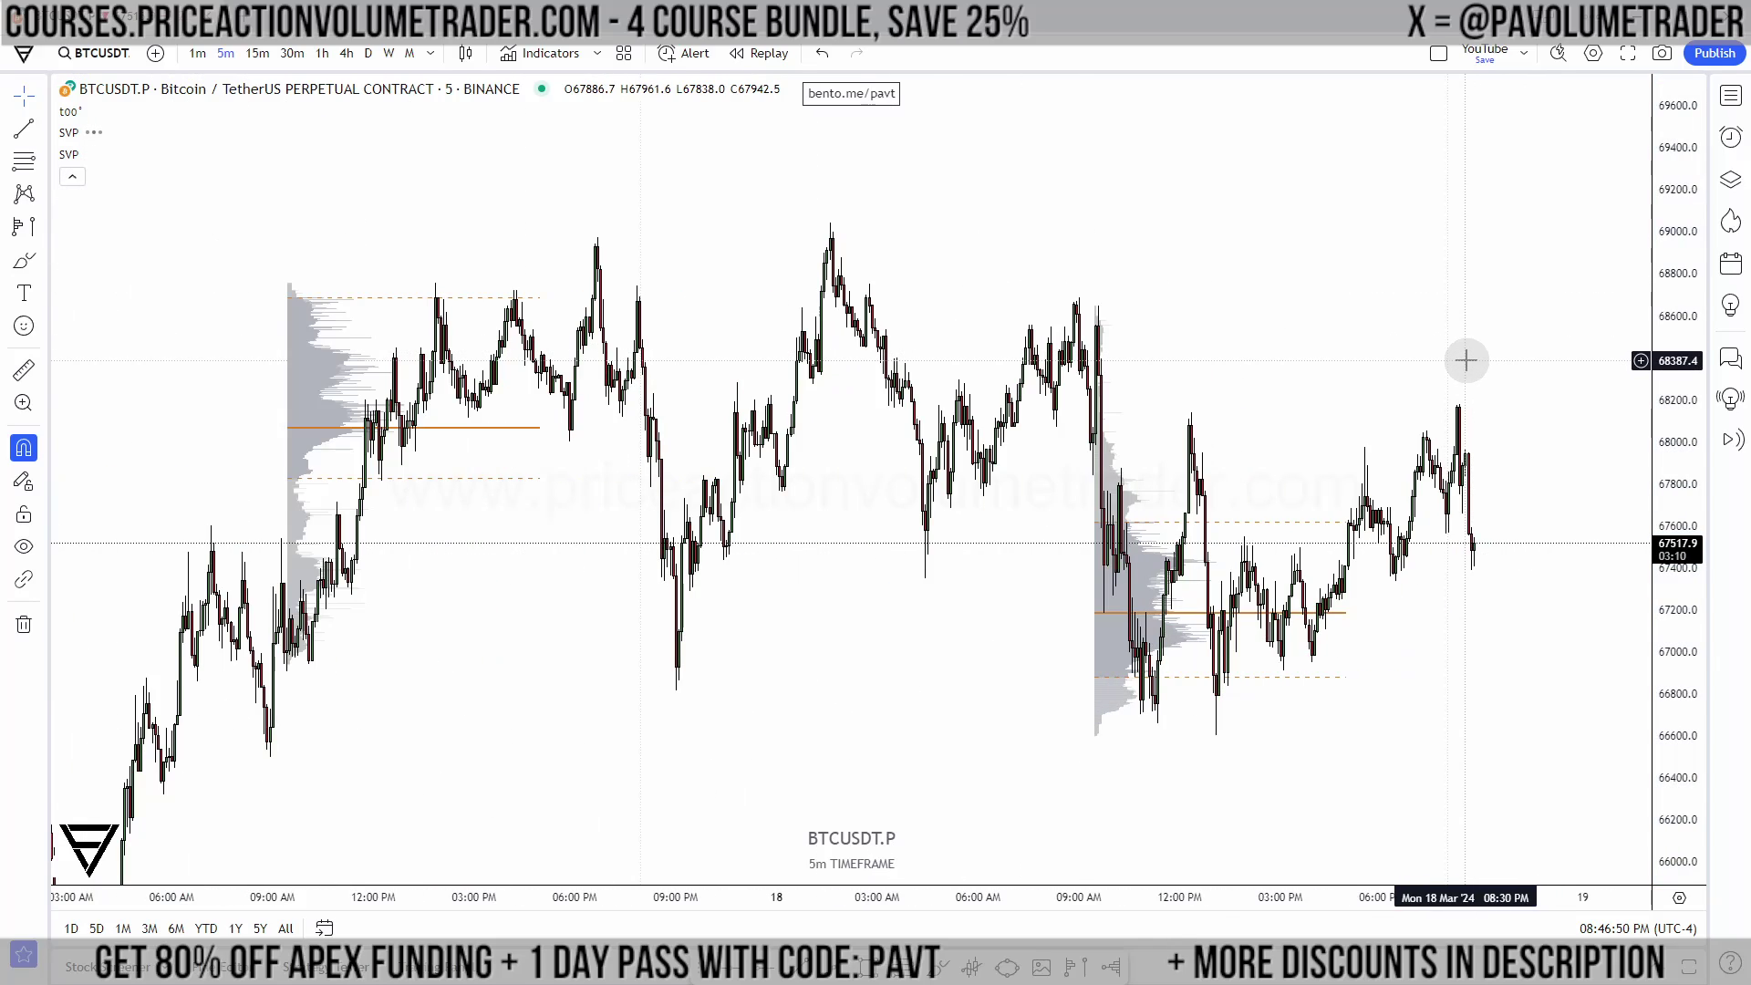
Step: Pan across the earlier BTCUSDT.P session profiles, then reopen the watchlist
left_click_drag(1050, 253, 1259, 282)
scroll(1332, 282, "down", 3)
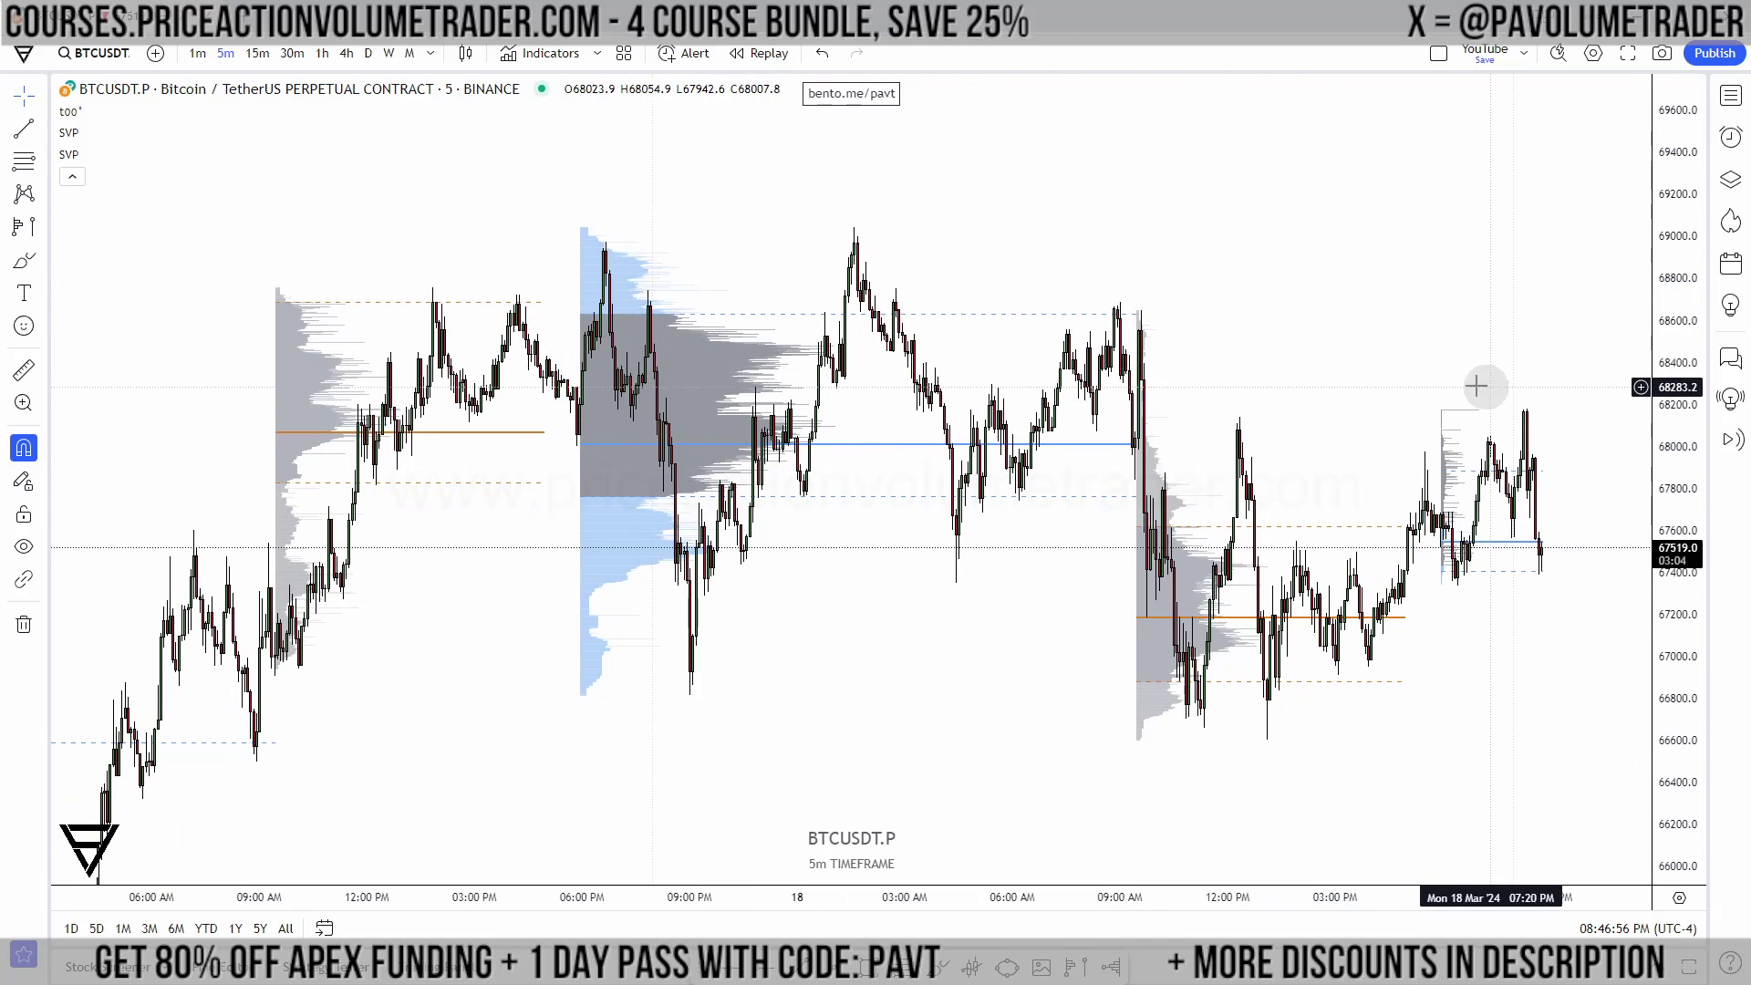
left_click_drag(1410, 304, 1527, 283)
scroll(1522, 290, "up", 3)
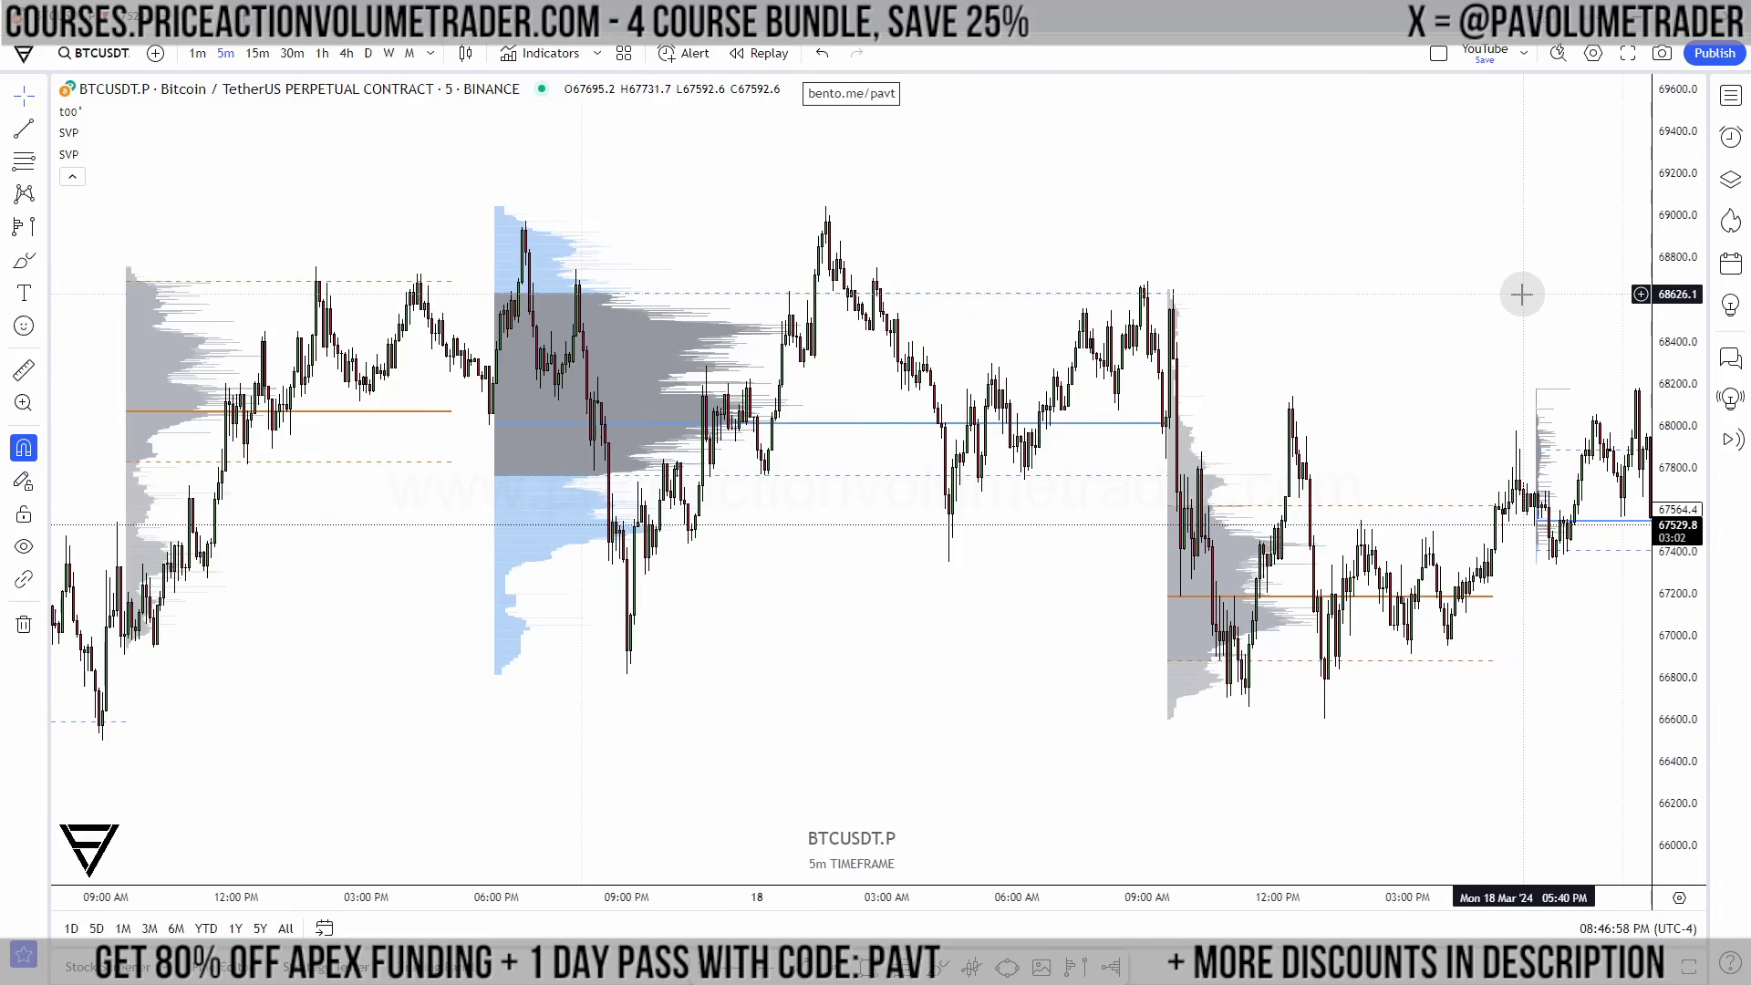
left_click_drag(1692, 273, 1687, 359)
left_click_drag(1478, 342, 1425, 348)
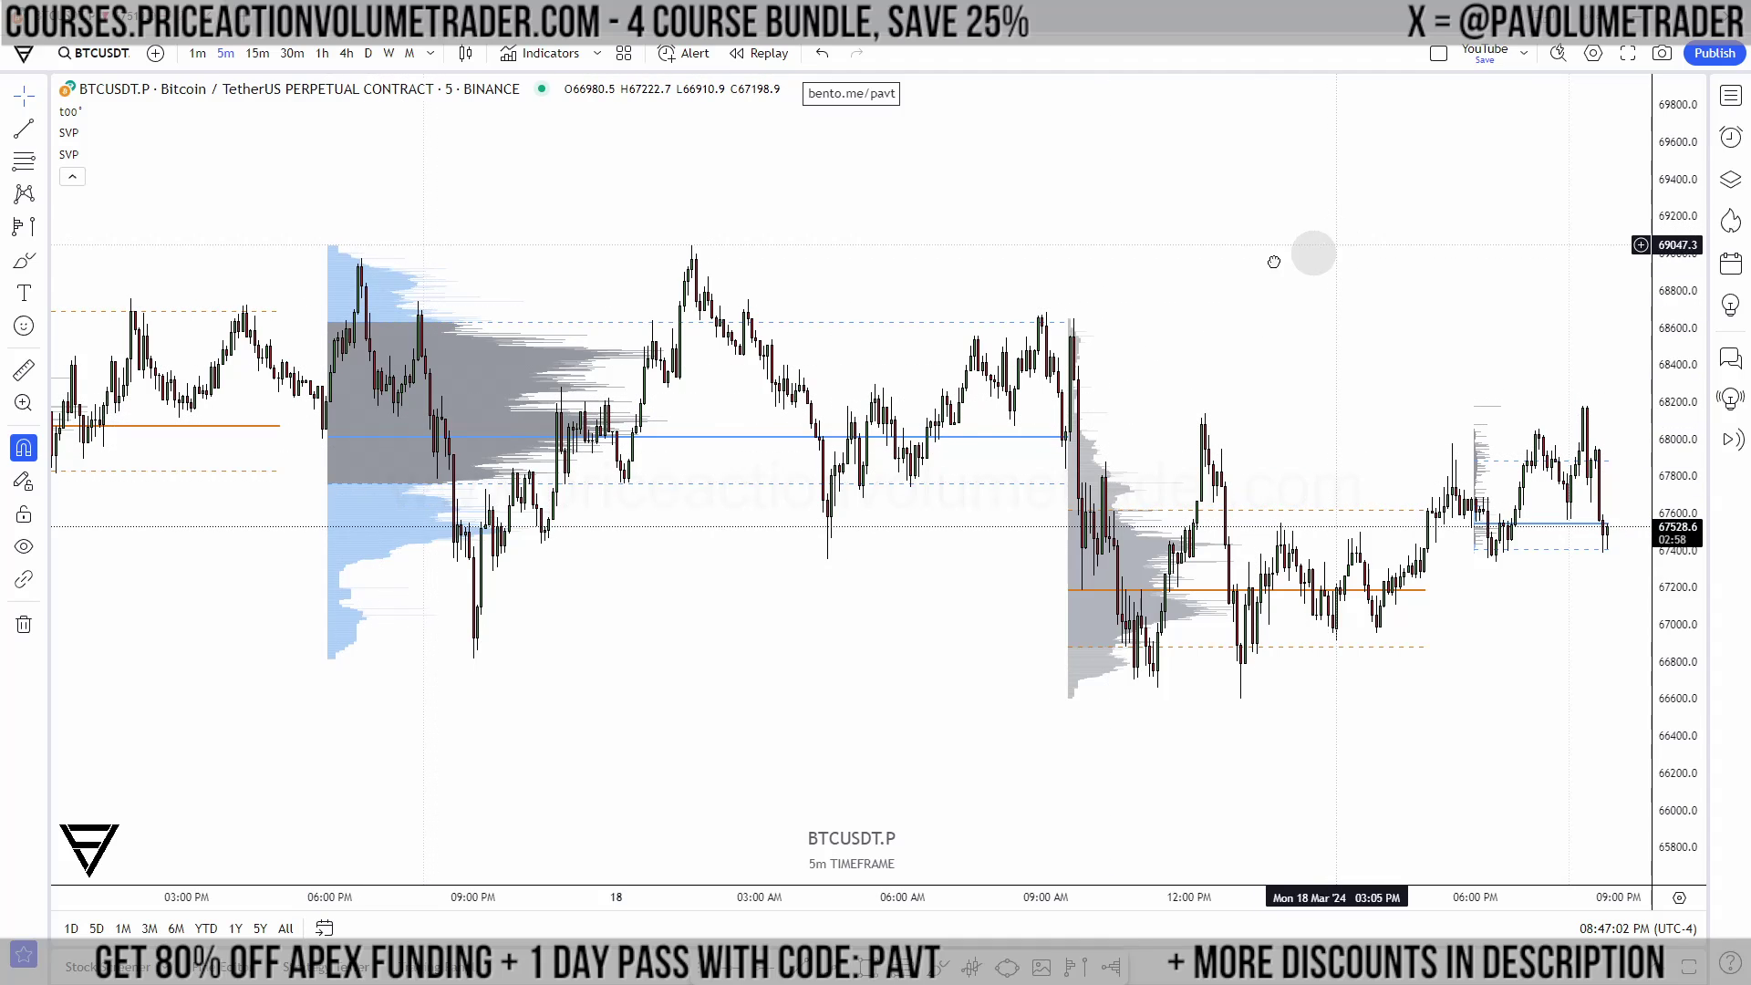
left_click_drag(548, 383, 473, 392)
scroll(1402, 302, "down", 1)
scroll(1402, 301, "up", 1)
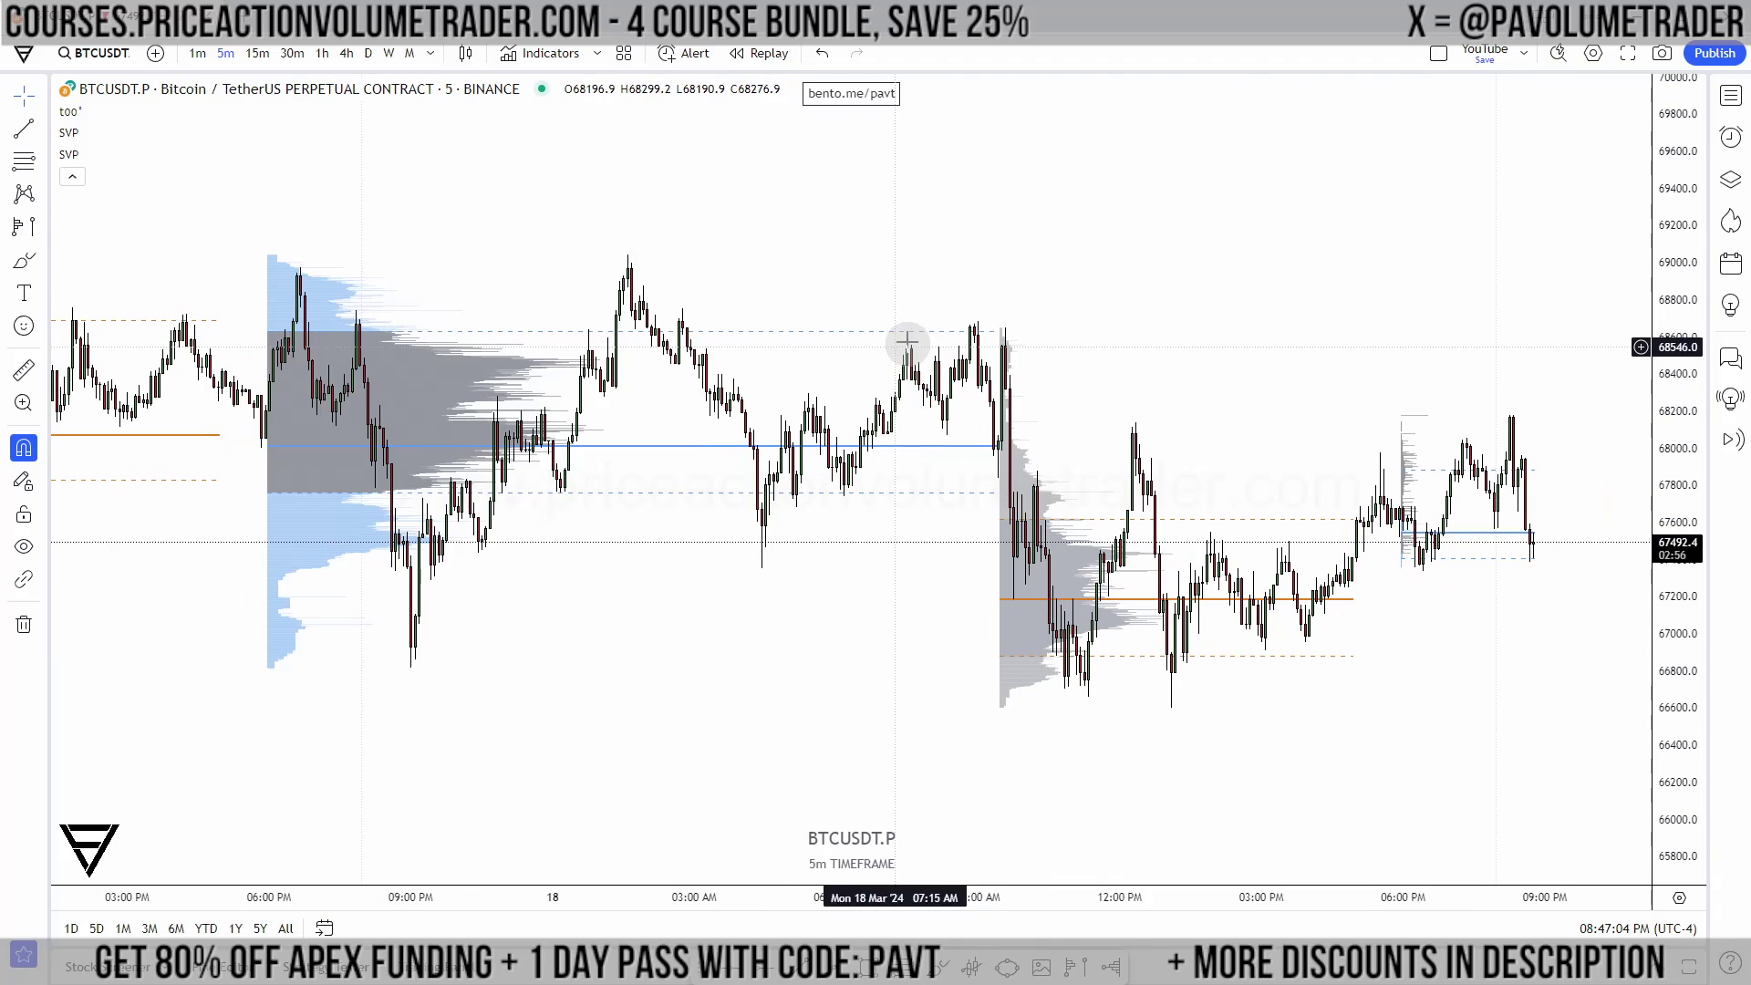
left_click(1730, 97)
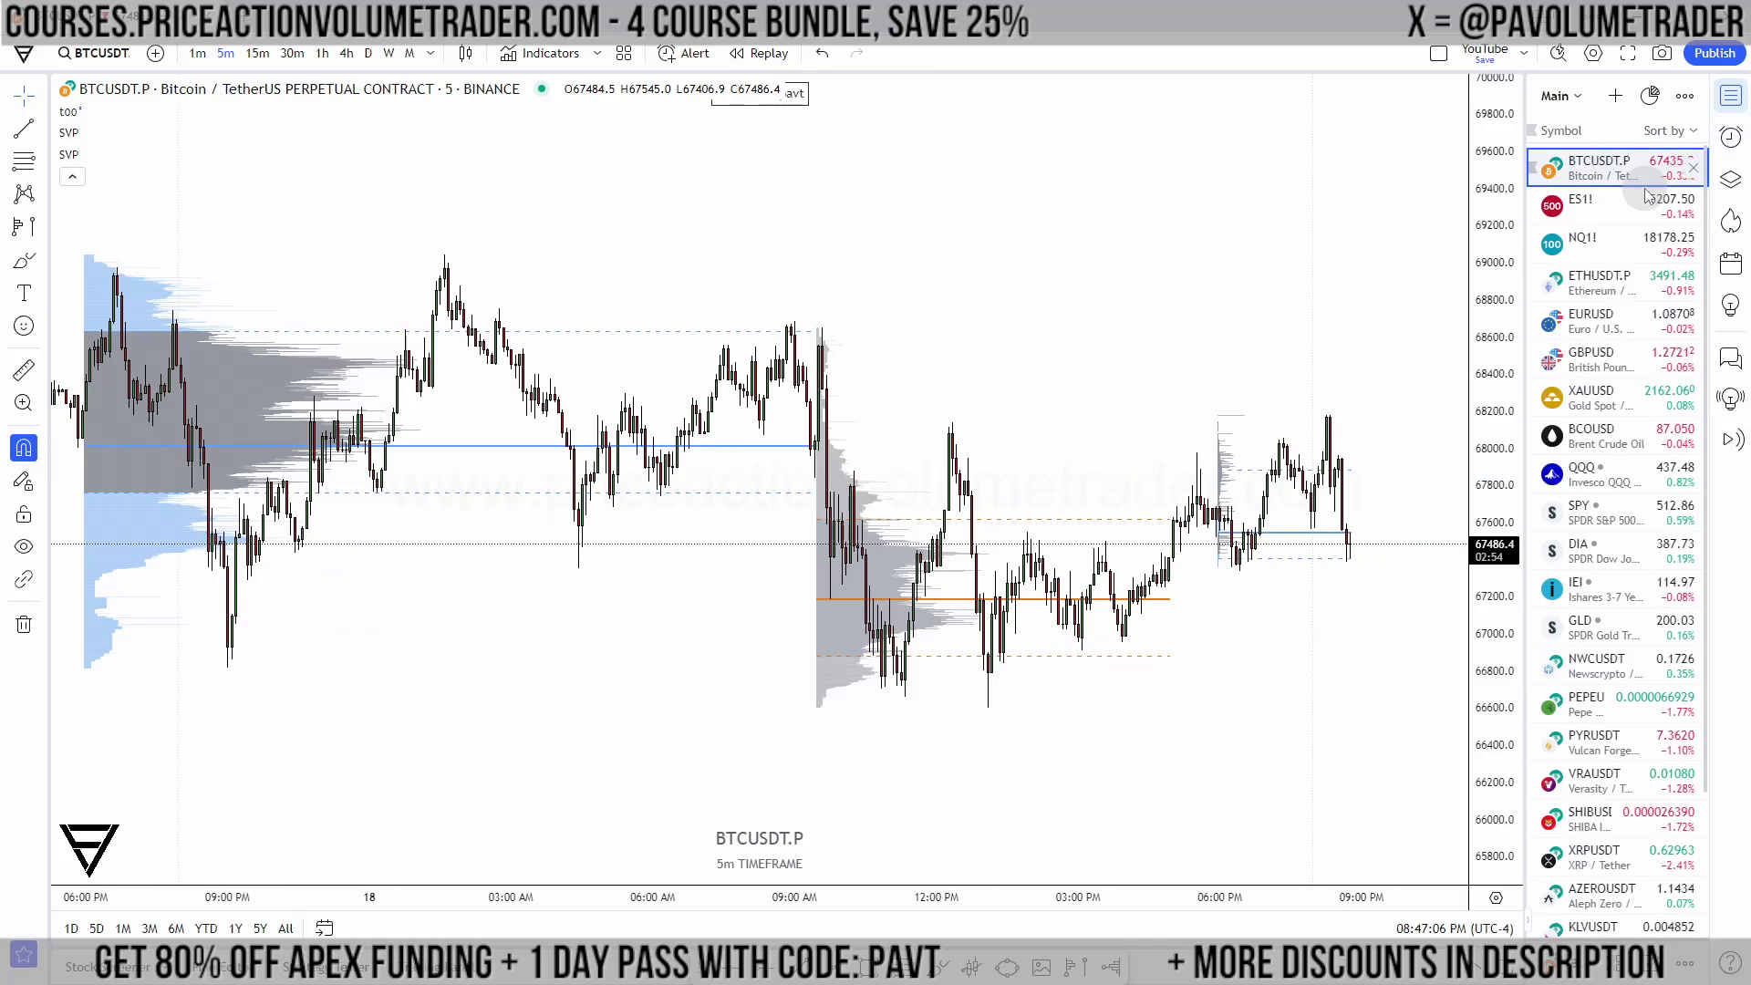
Step: Switch to GBPUSD and compress its price scale to review the session profiles
left_click(1600, 359)
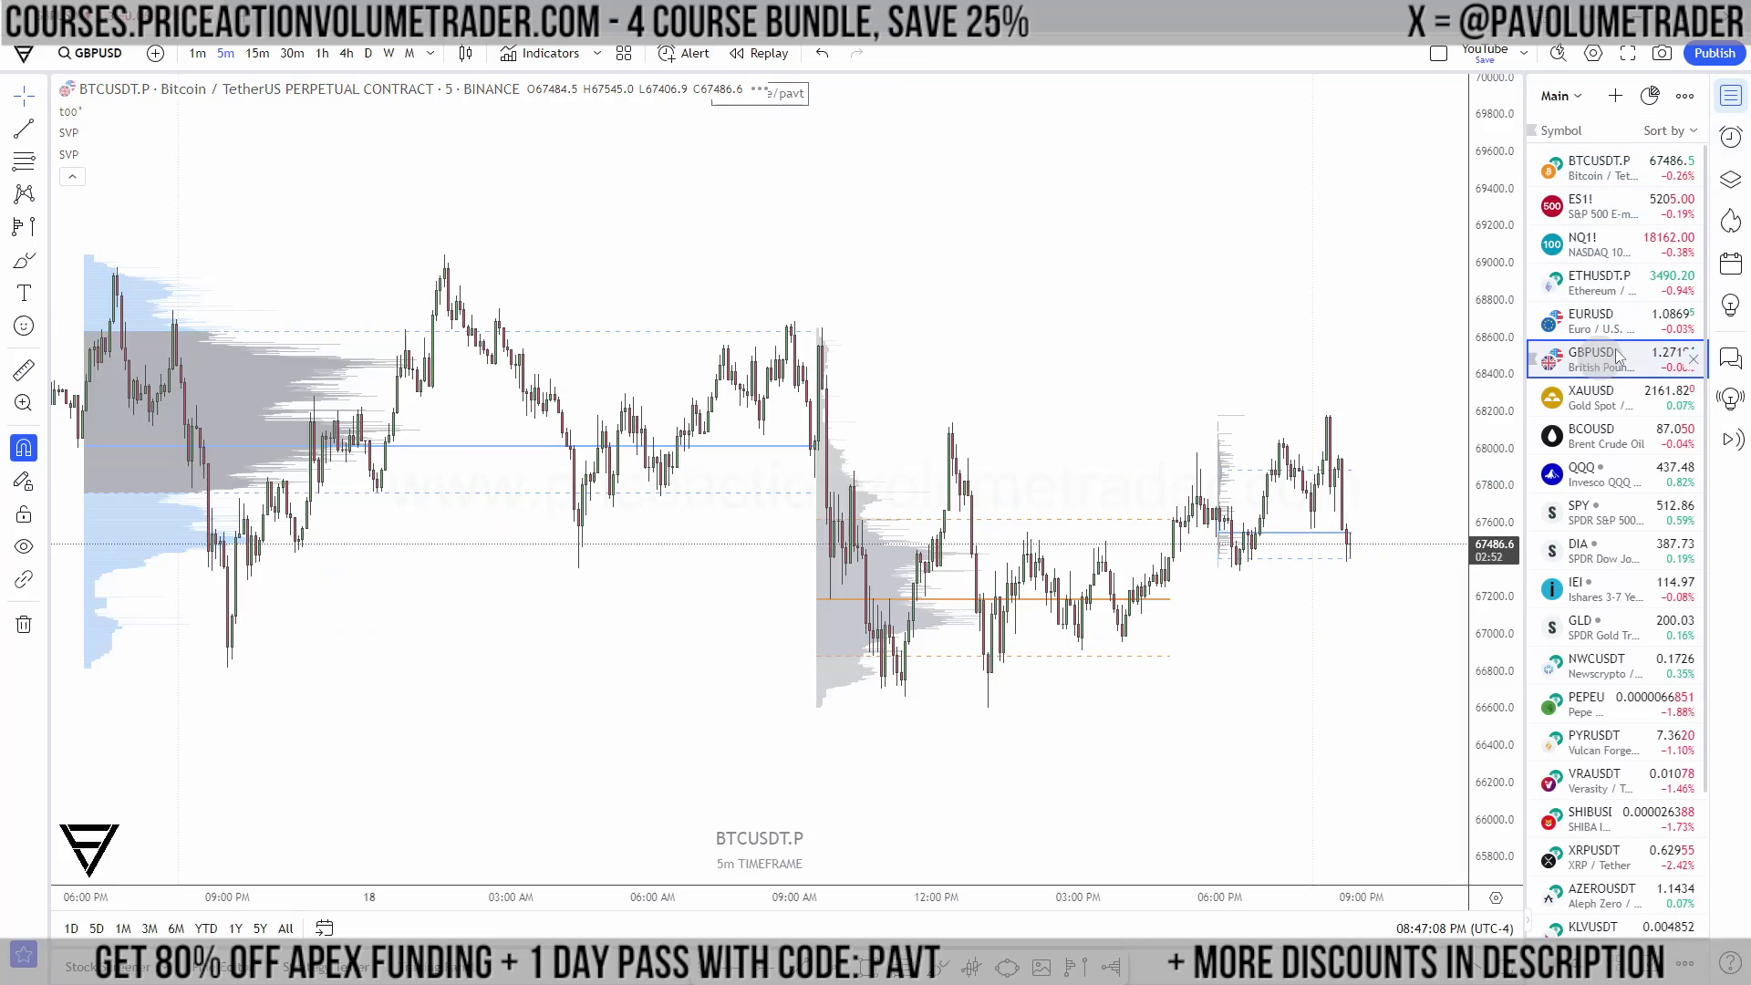
left_click(1731, 97)
scroll(1521, 438, "down", 3)
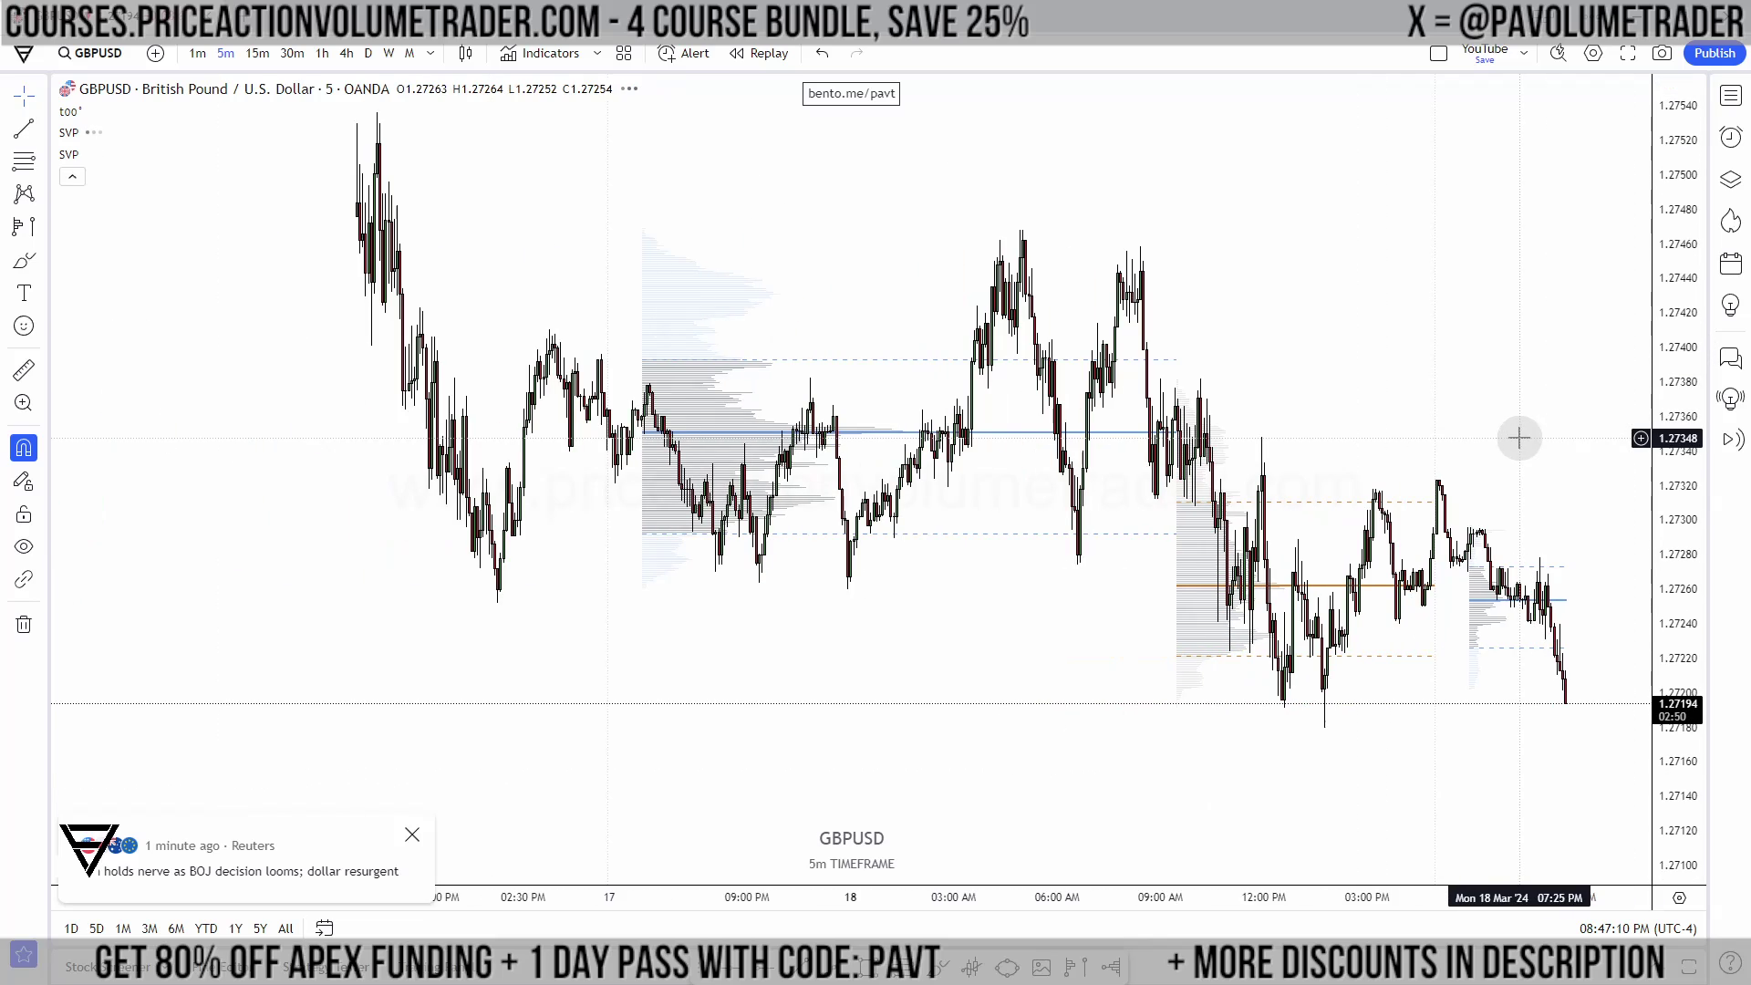
left_click_drag(1466, 370, 1493, 473)
scroll(1519, 468, "up", 2)
left_click_drag(1662, 279, 1123, 575)
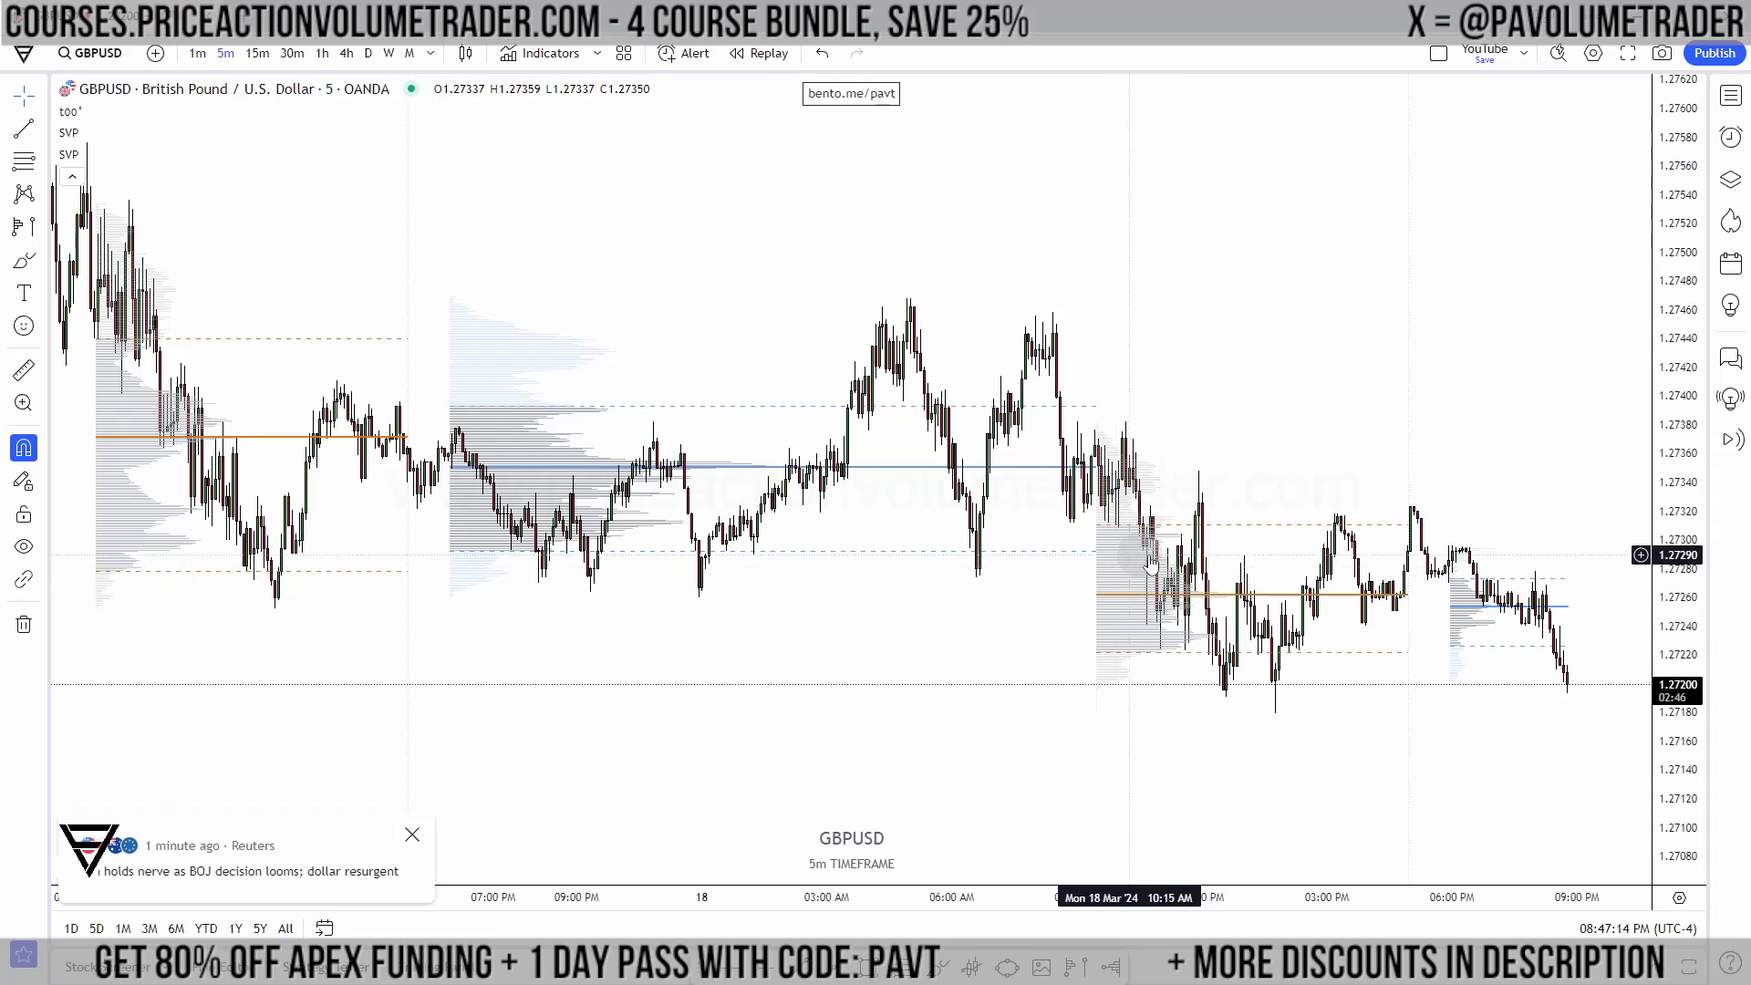
Step: Switch to EURUSD, compress its price scale, then move on to ES1!
left_click(1731, 95)
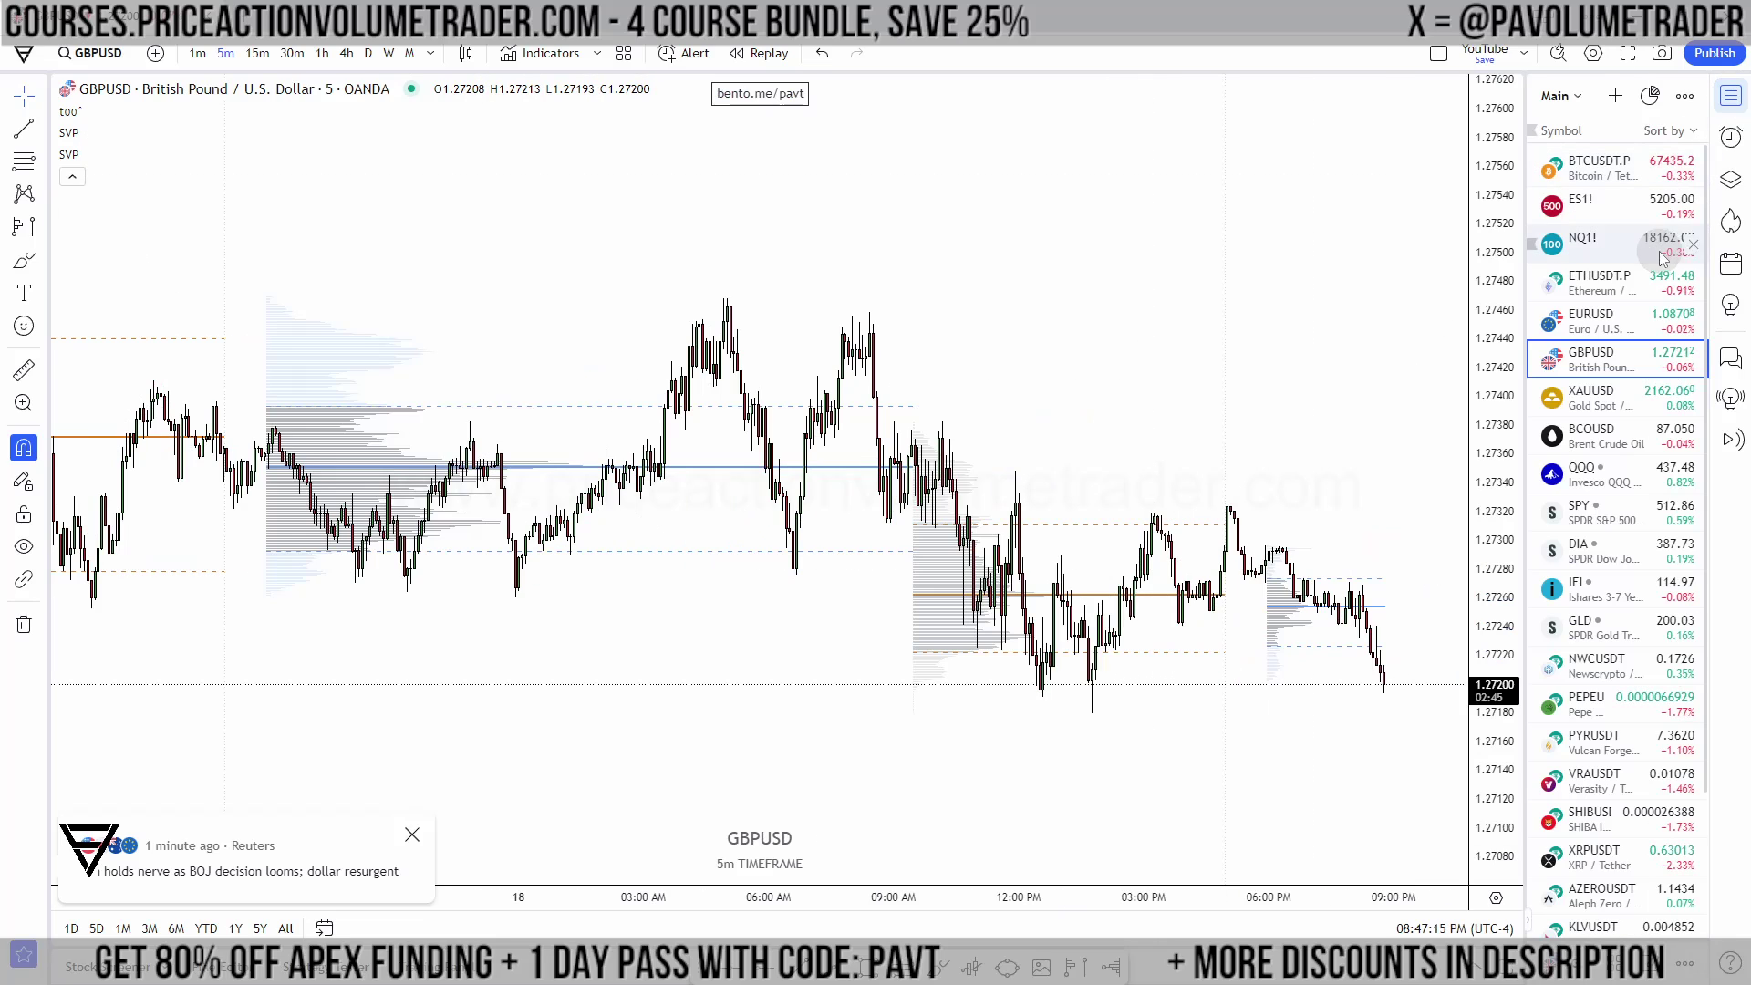
left_click(1592, 320)
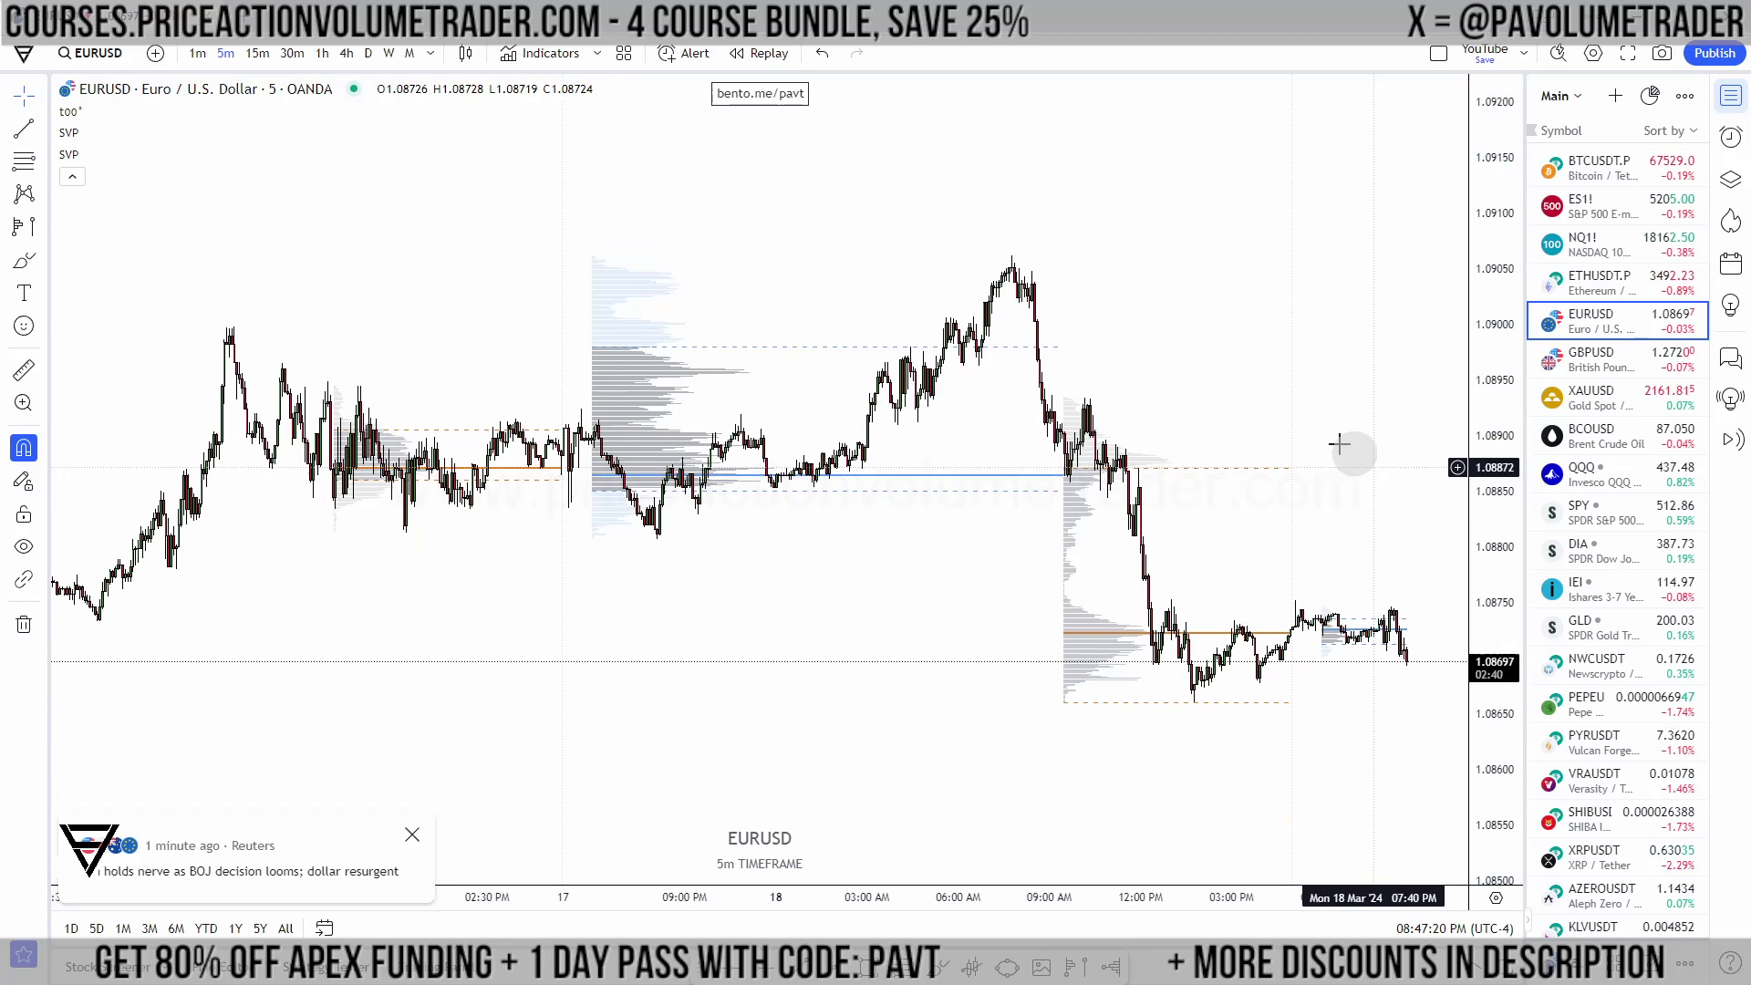
scroll(1368, 437, "down", 2)
left_click_drag(1511, 326, 1492, 607)
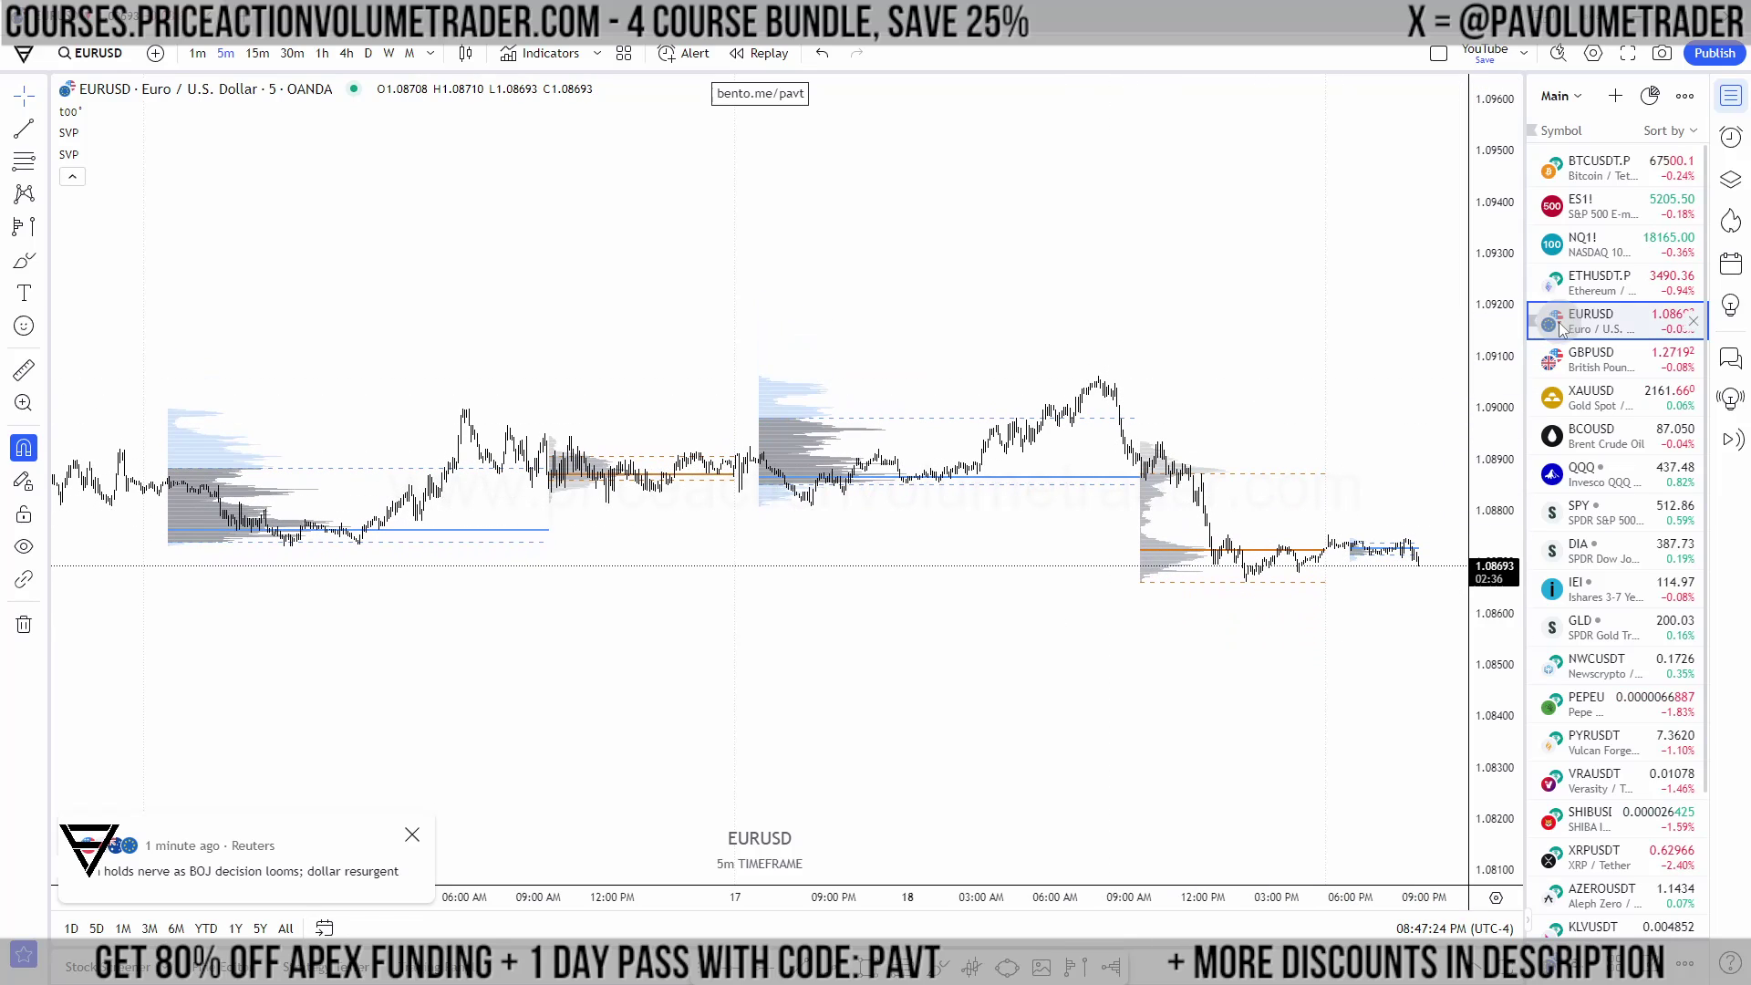
left_click(1597, 223)
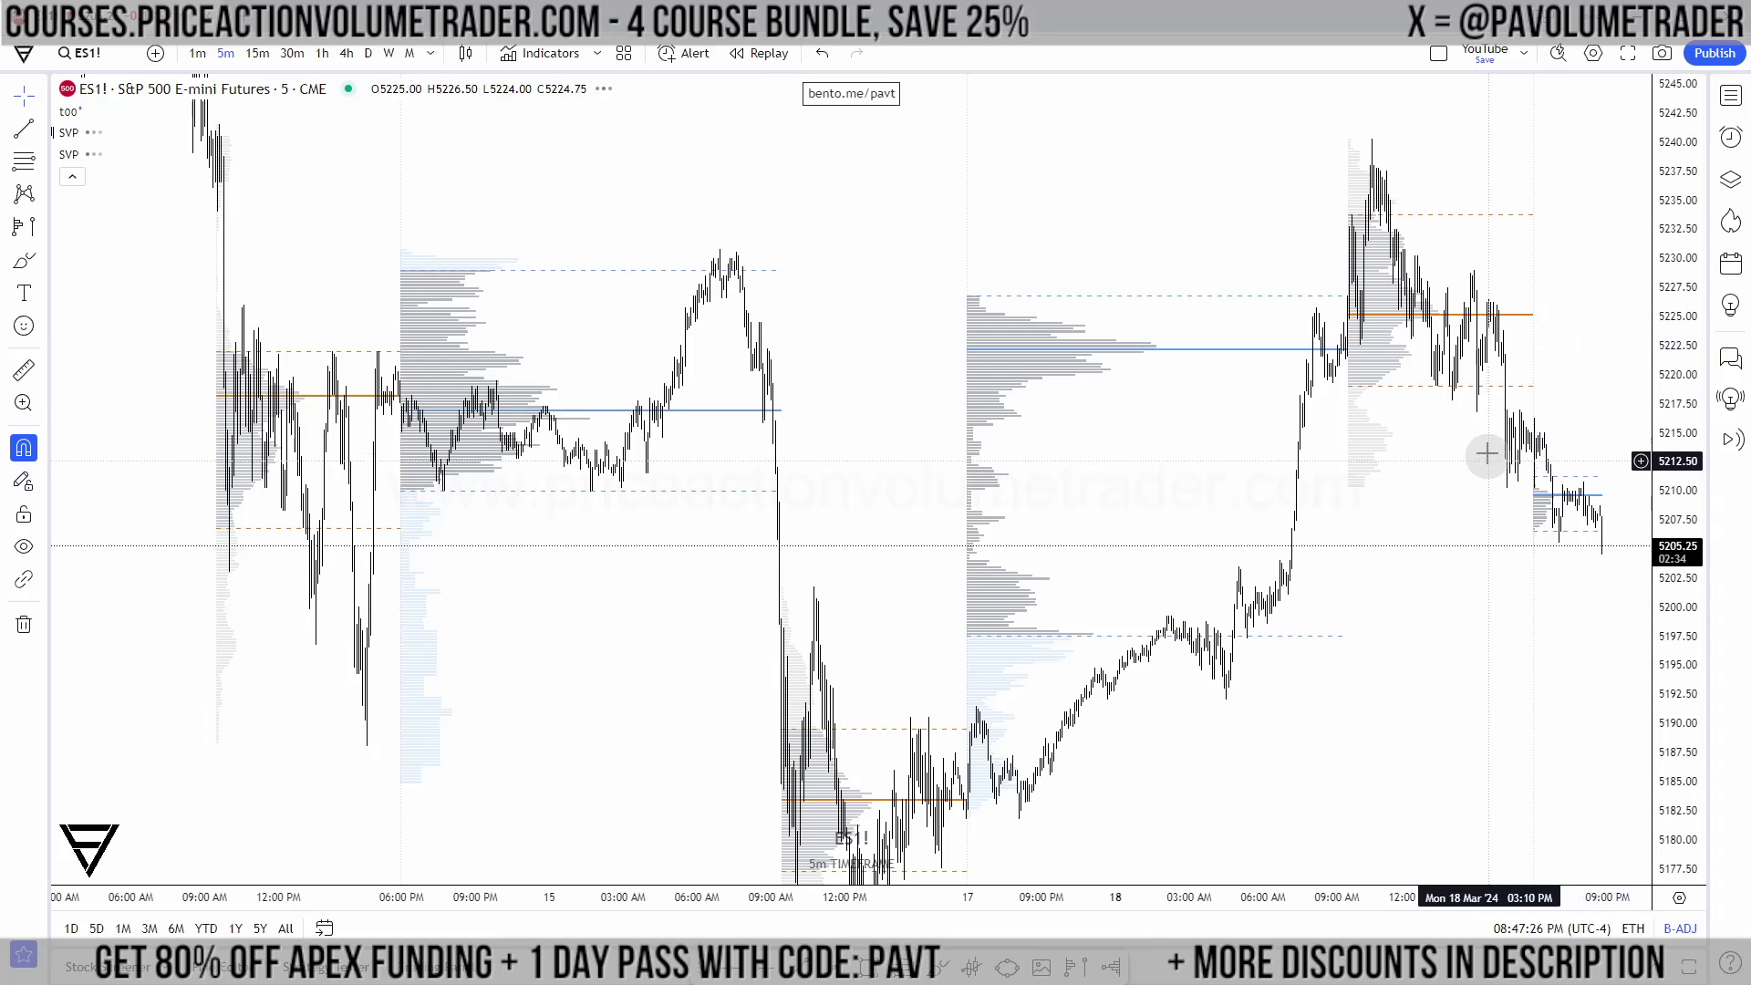
Step: Compress the ES1! price scale and recentre the candles in view
scroll(1504, 447, "down", 5)
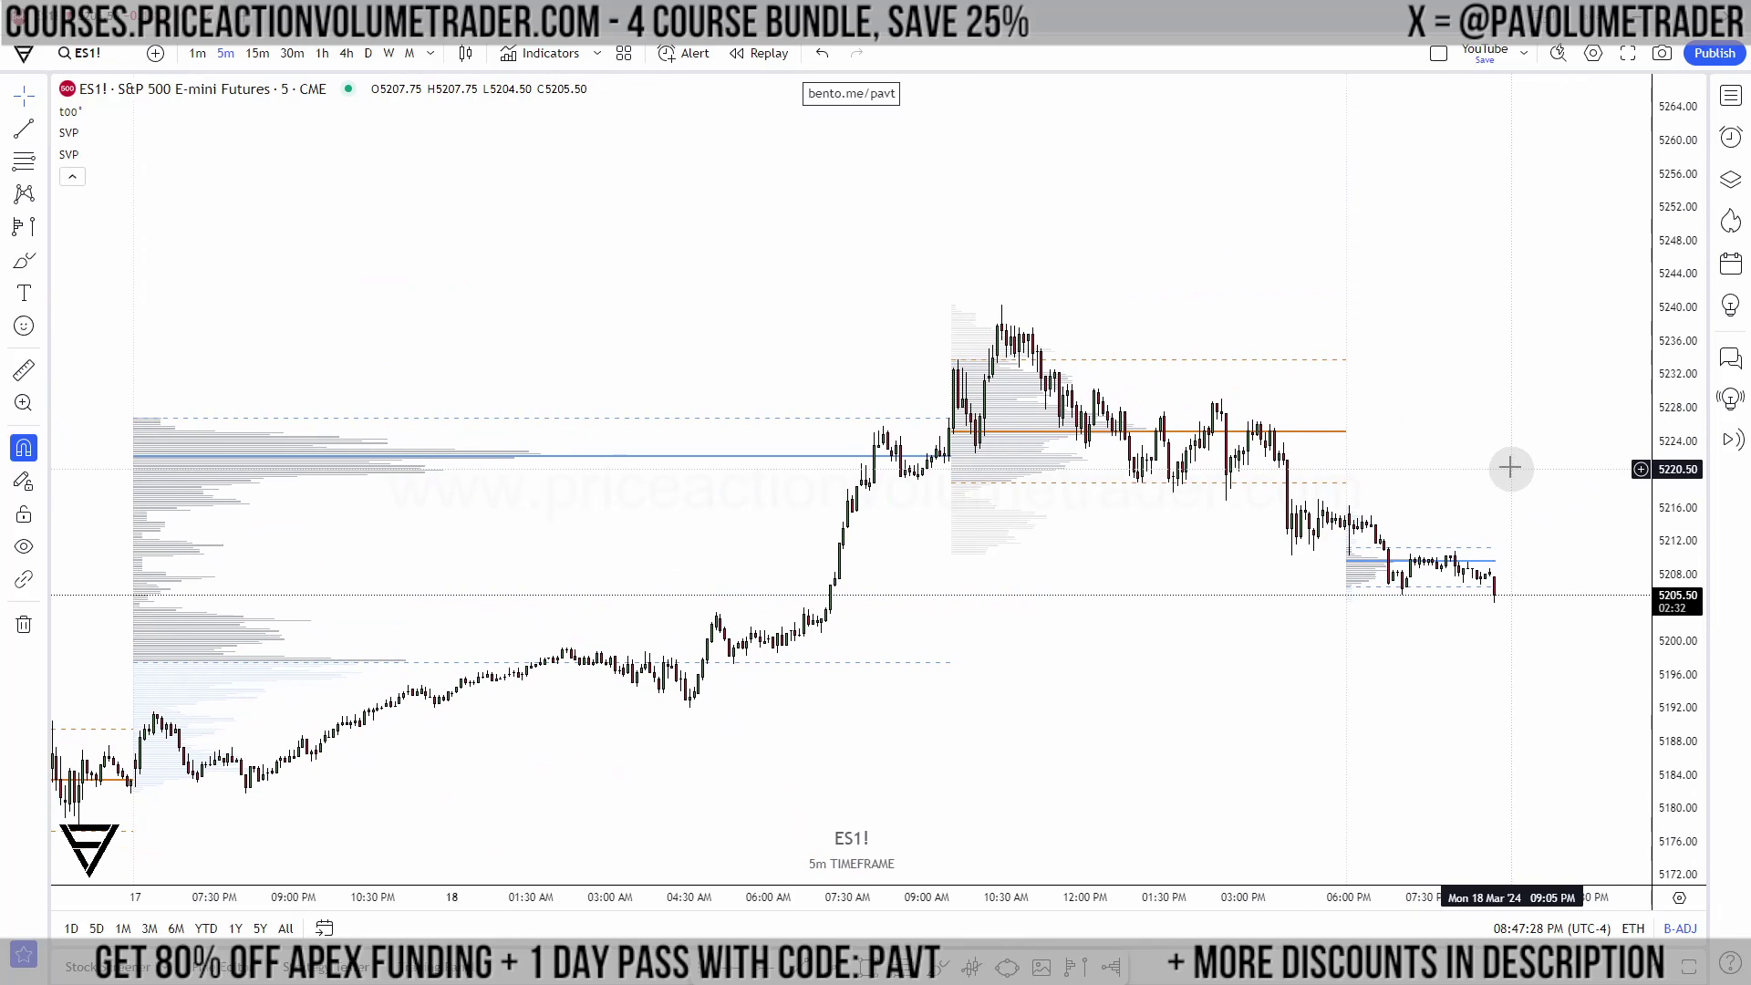
left_click_drag(1676, 342, 1676, 458)
left_click_drag(1457, 379, 1376, 336)
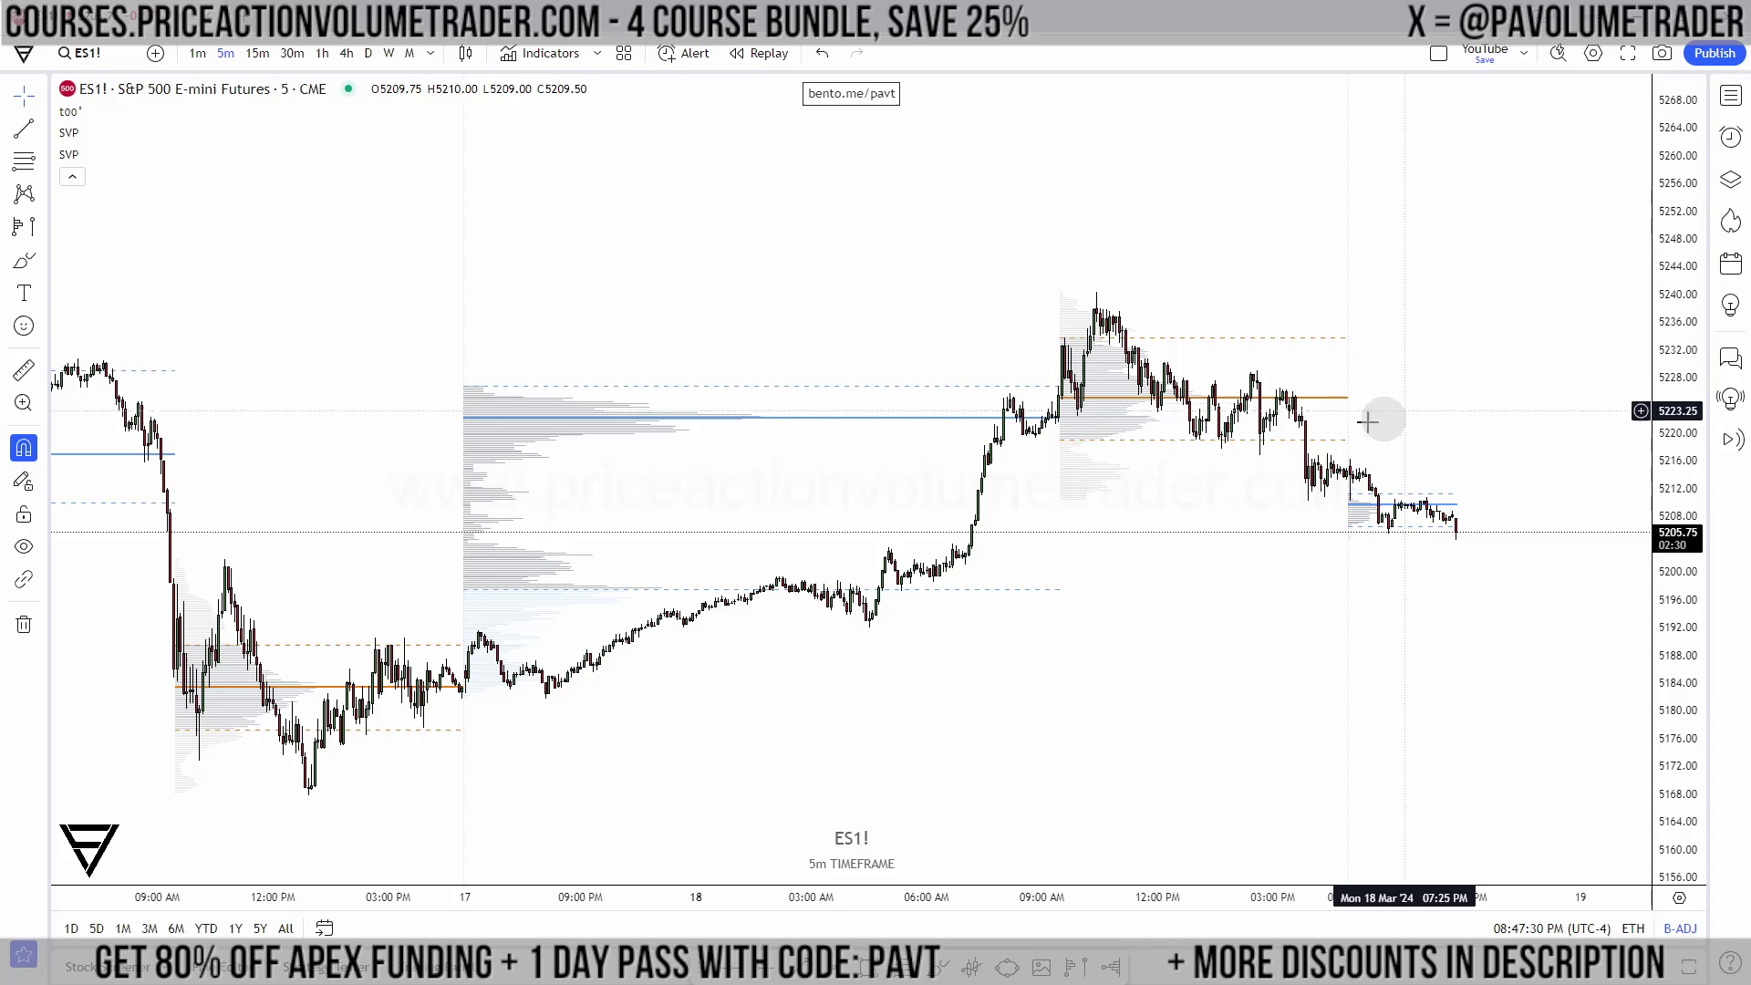
scroll(1337, 479, "down", 3)
left_click_drag(986, 270, 990, 269)
Step: Collapse the indicator legend and open the session volume profile's Inputs settings
left_click(73, 180)
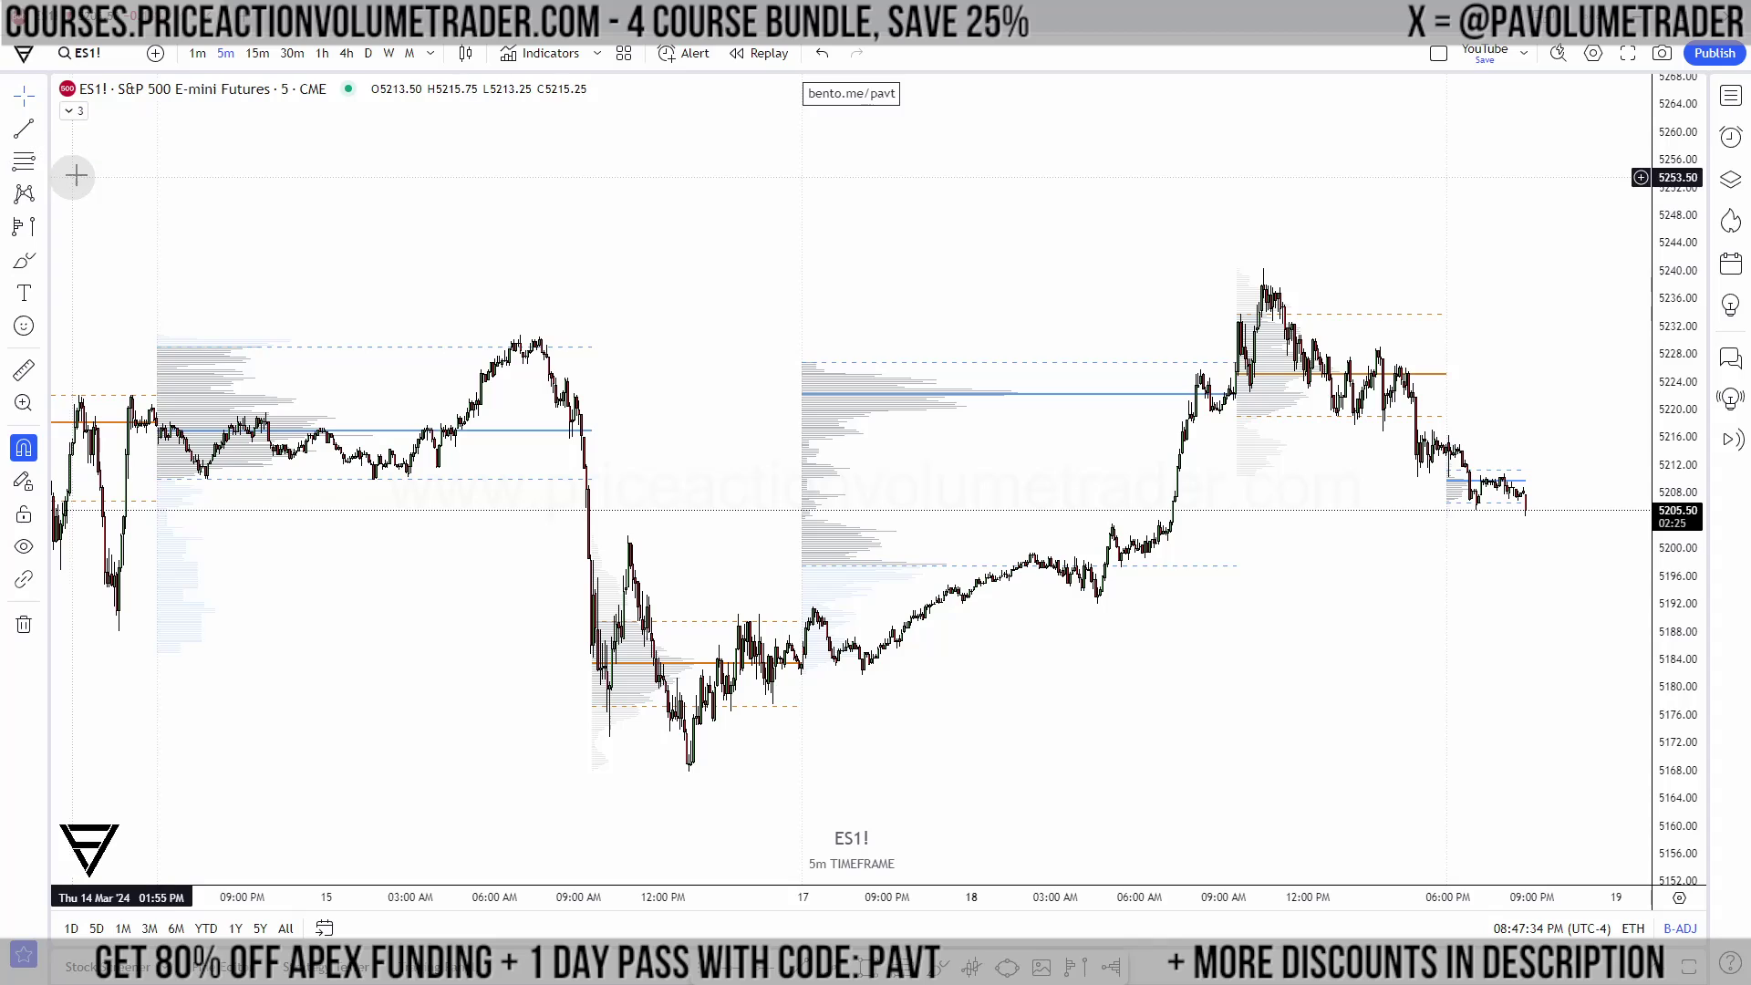
double_click(819, 399)
left_click(734, 151)
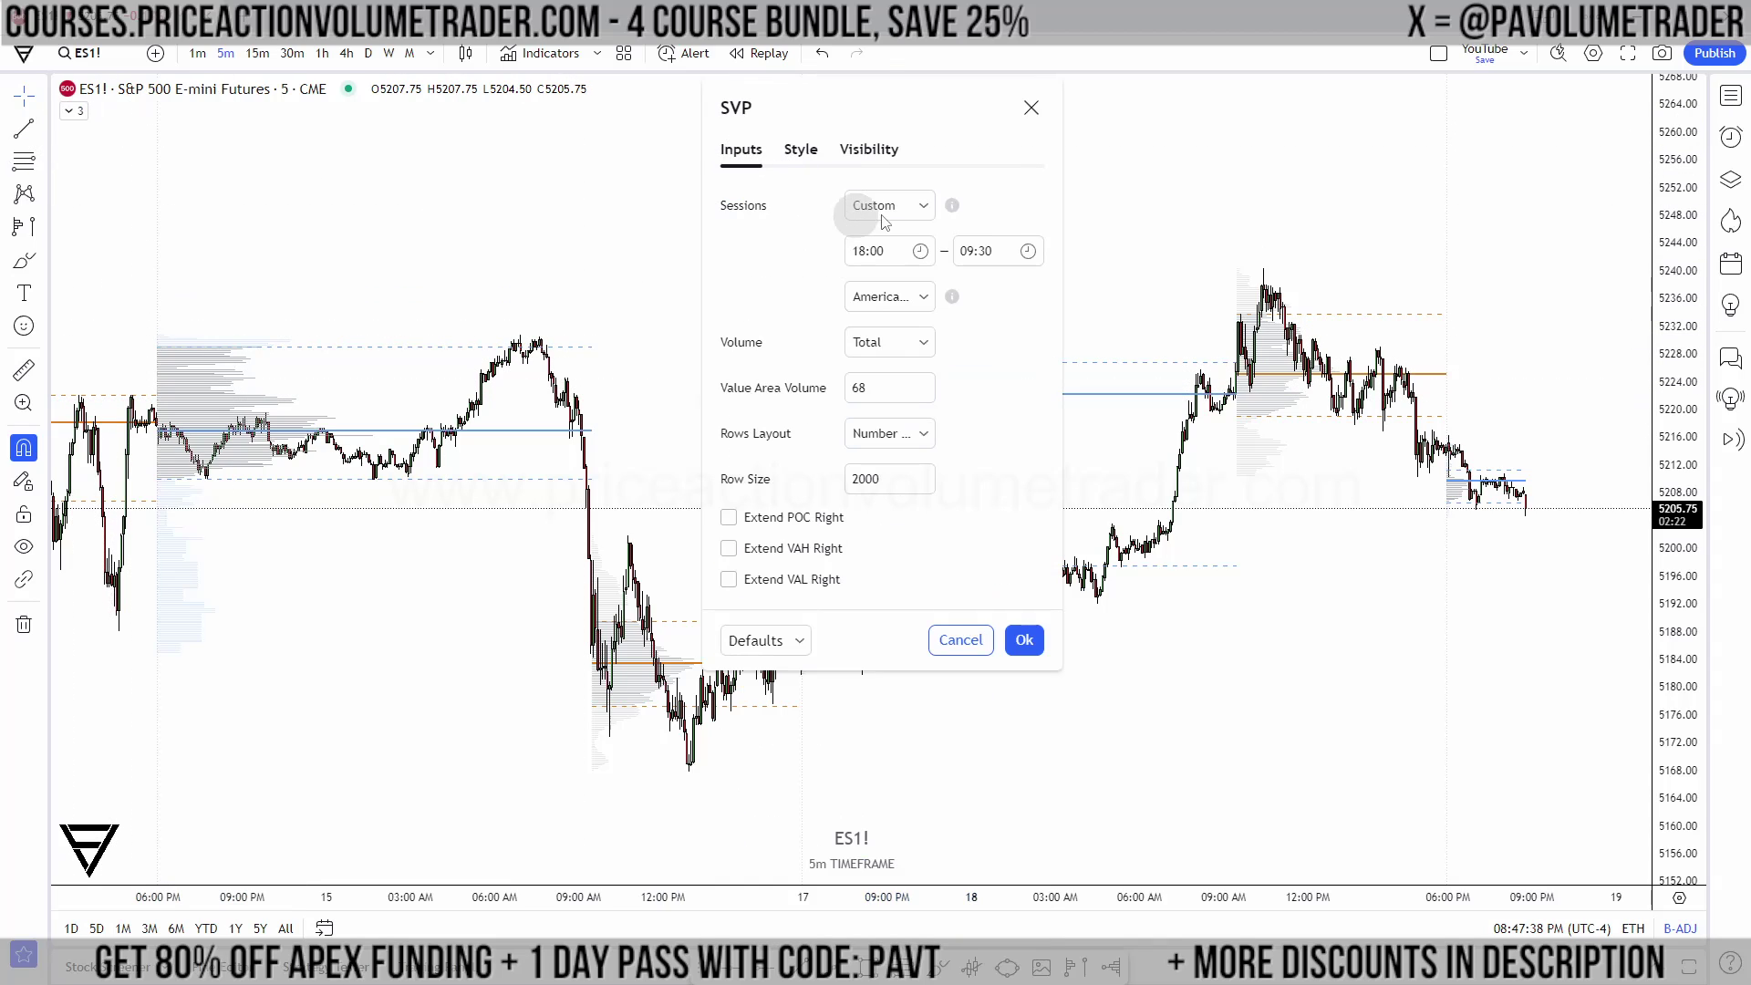
Step: Keep Total volume, Number of Rows layout and row size 2000, and apply the settings
left_click(924, 342)
left_click(894, 407)
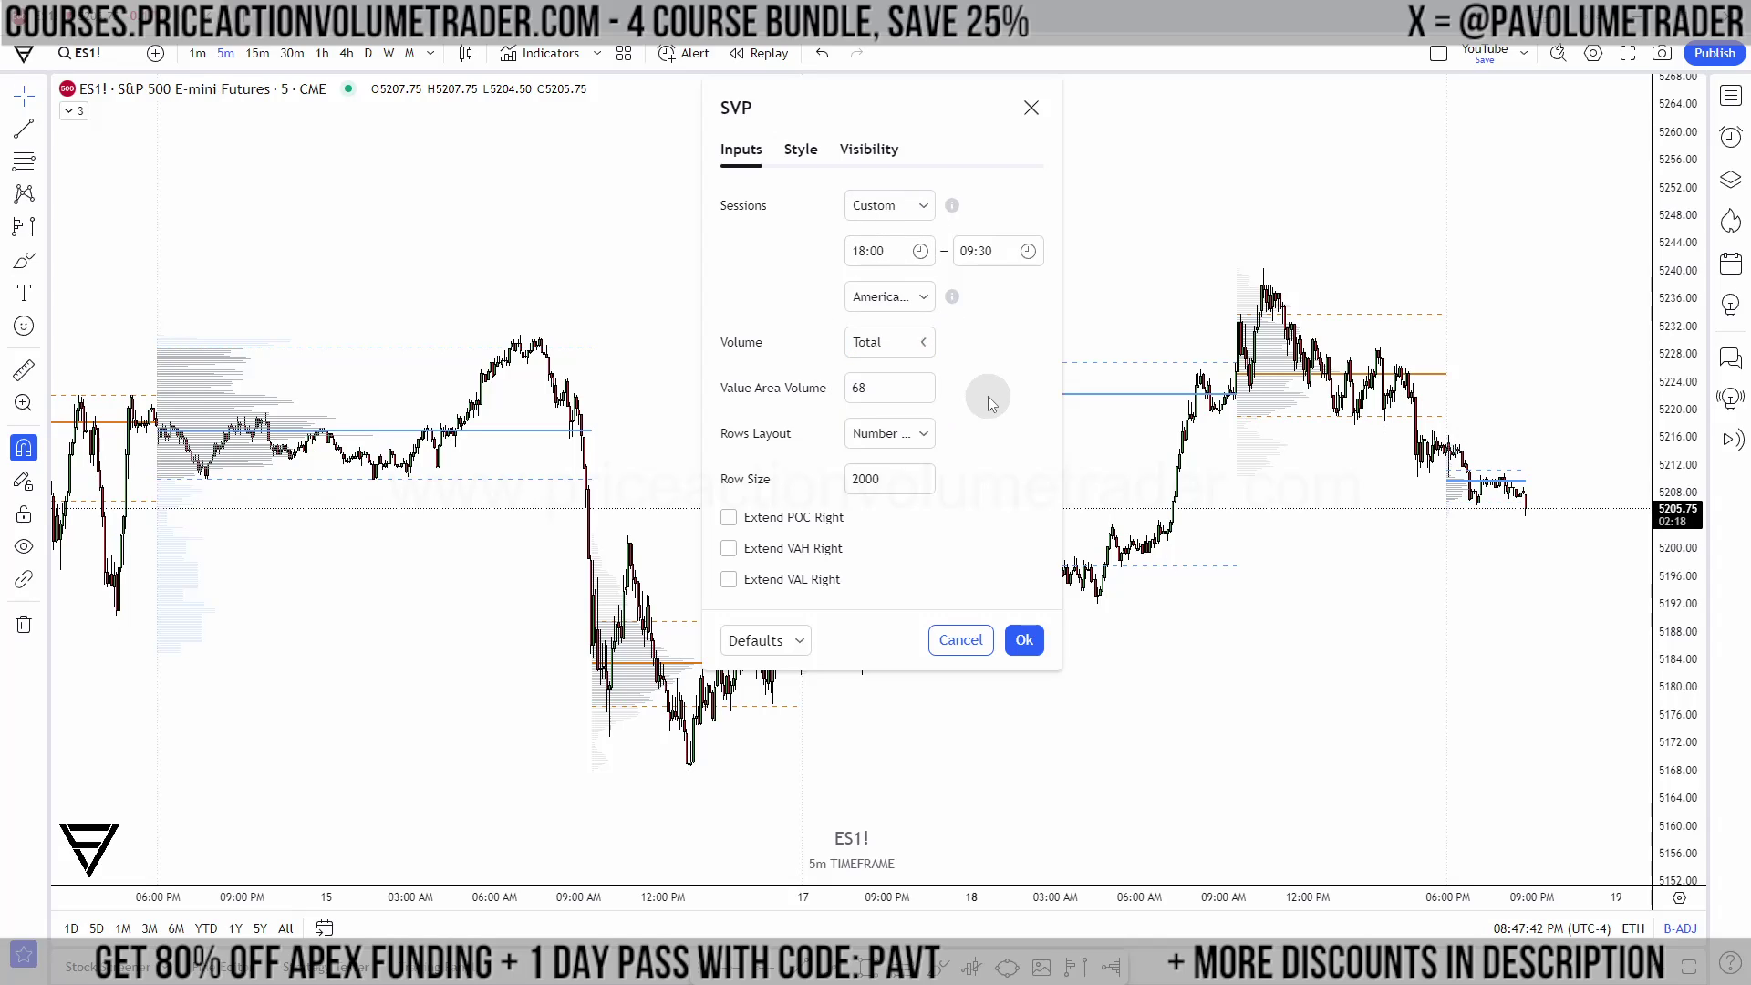
left_click(921, 434)
left_click(839, 493)
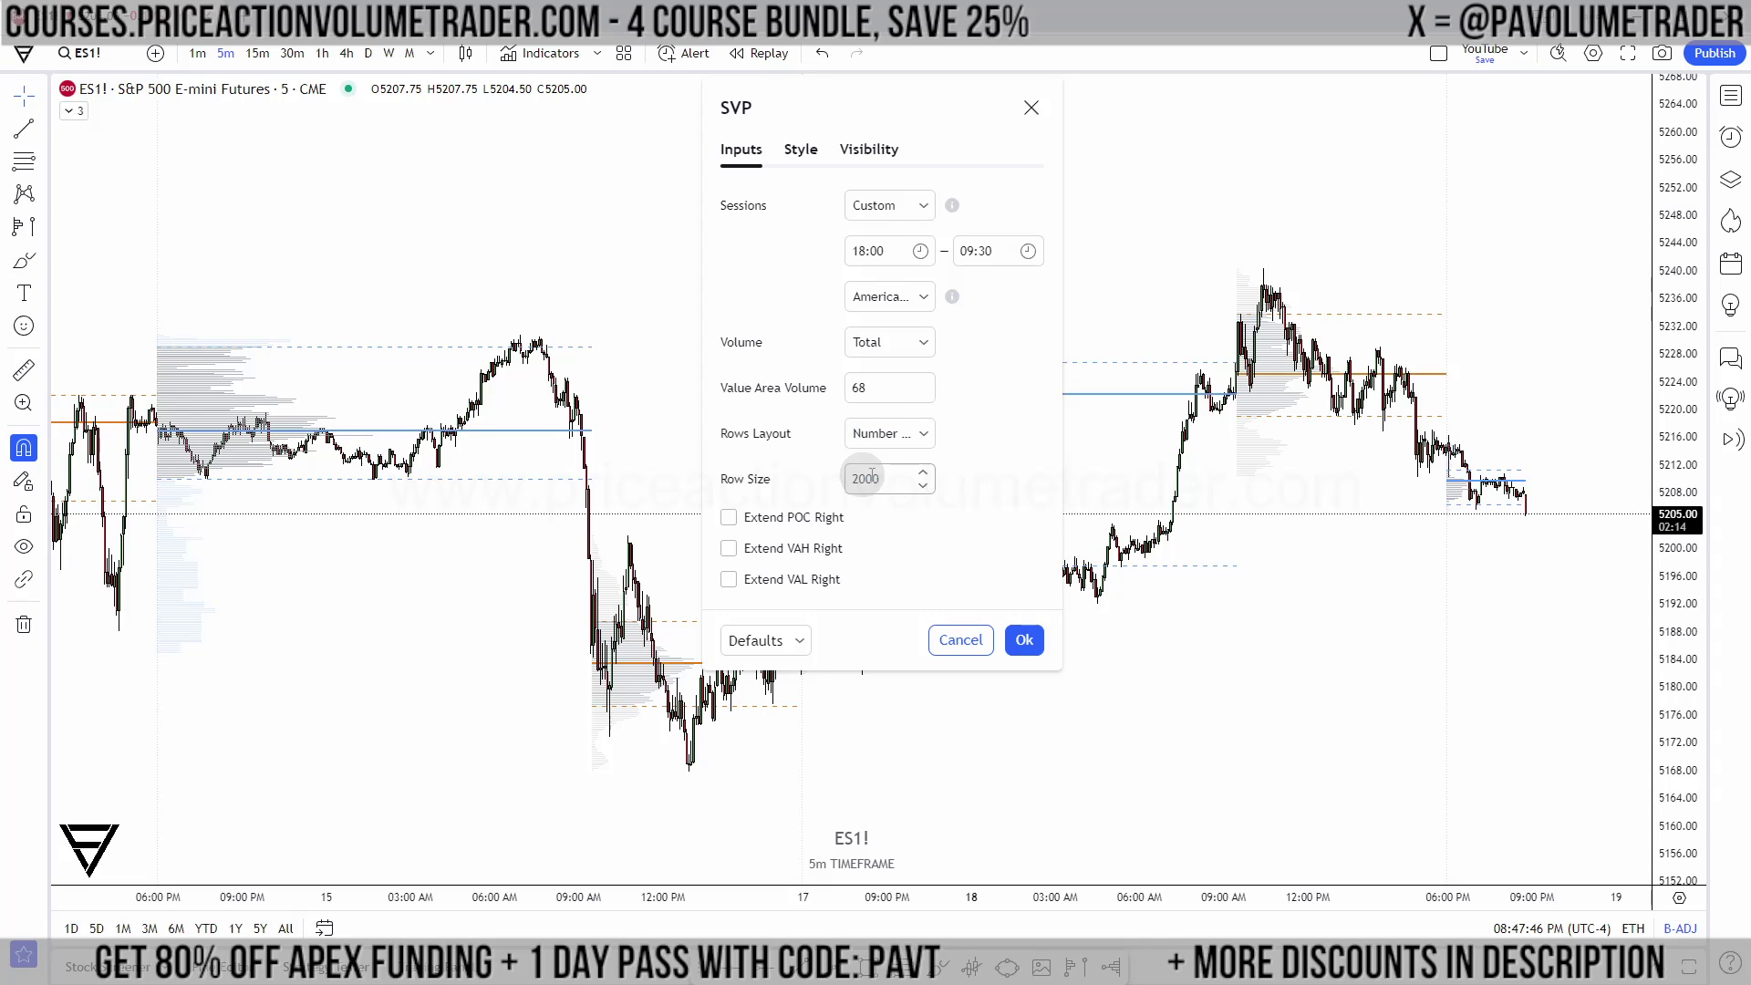
left_click(930, 498)
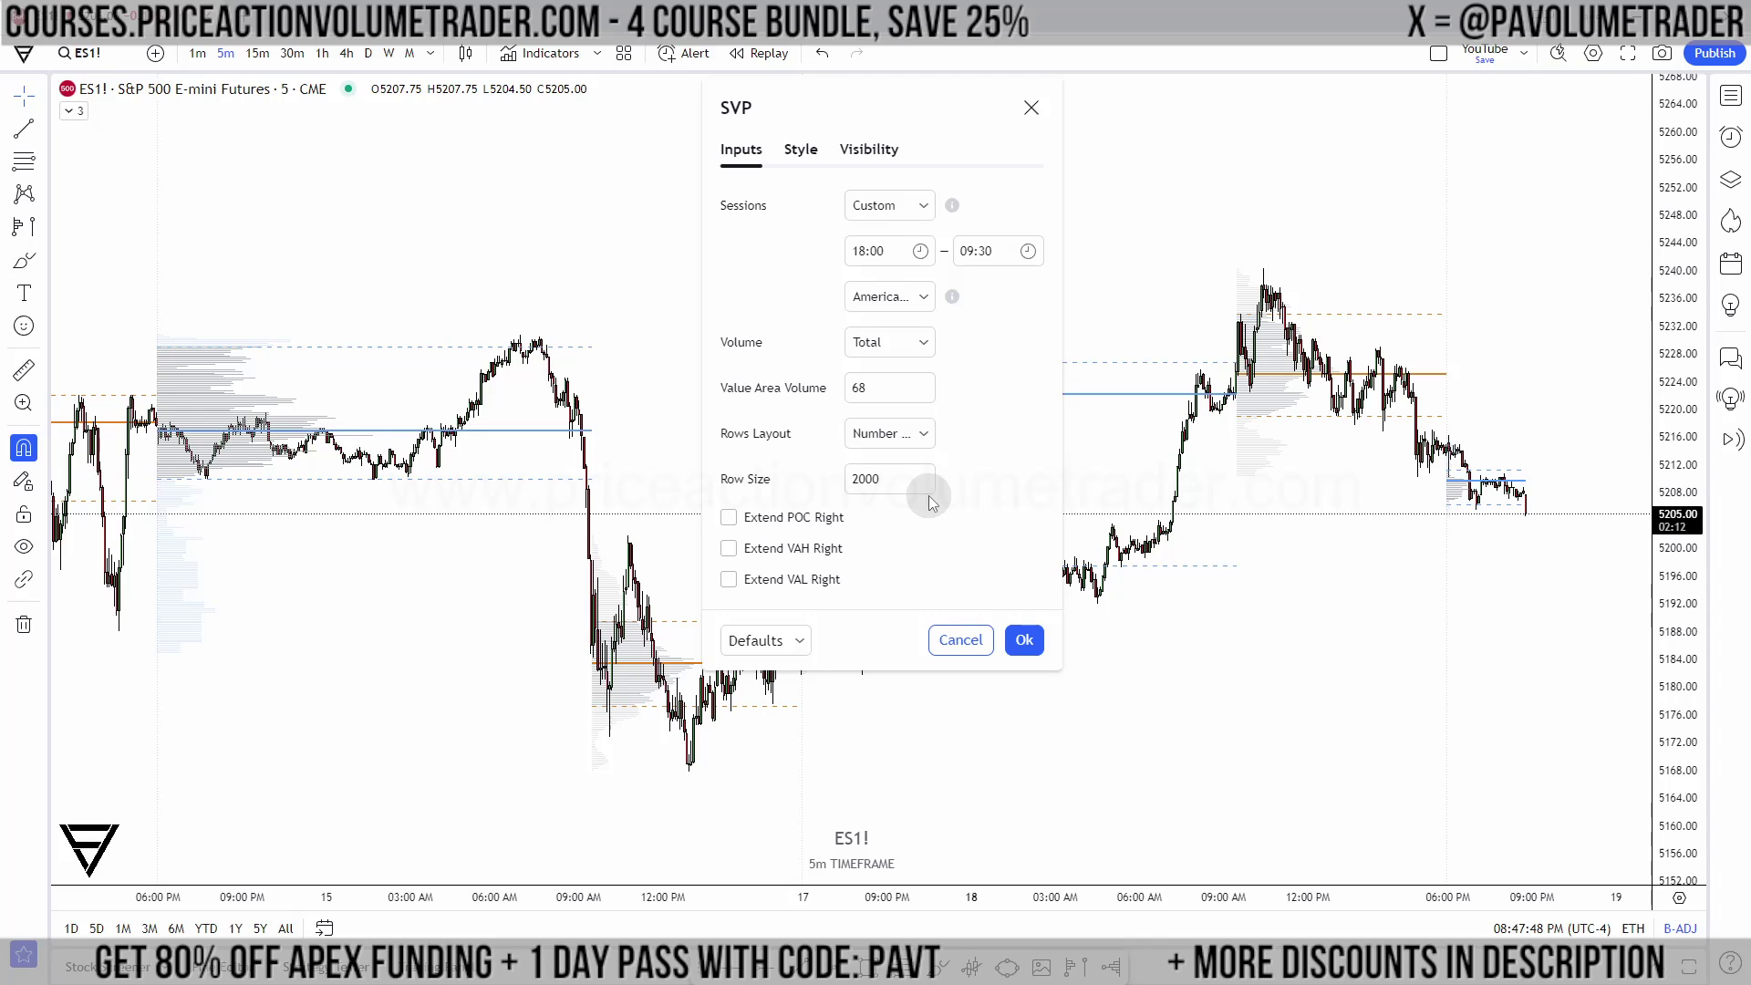
left_click(1026, 624)
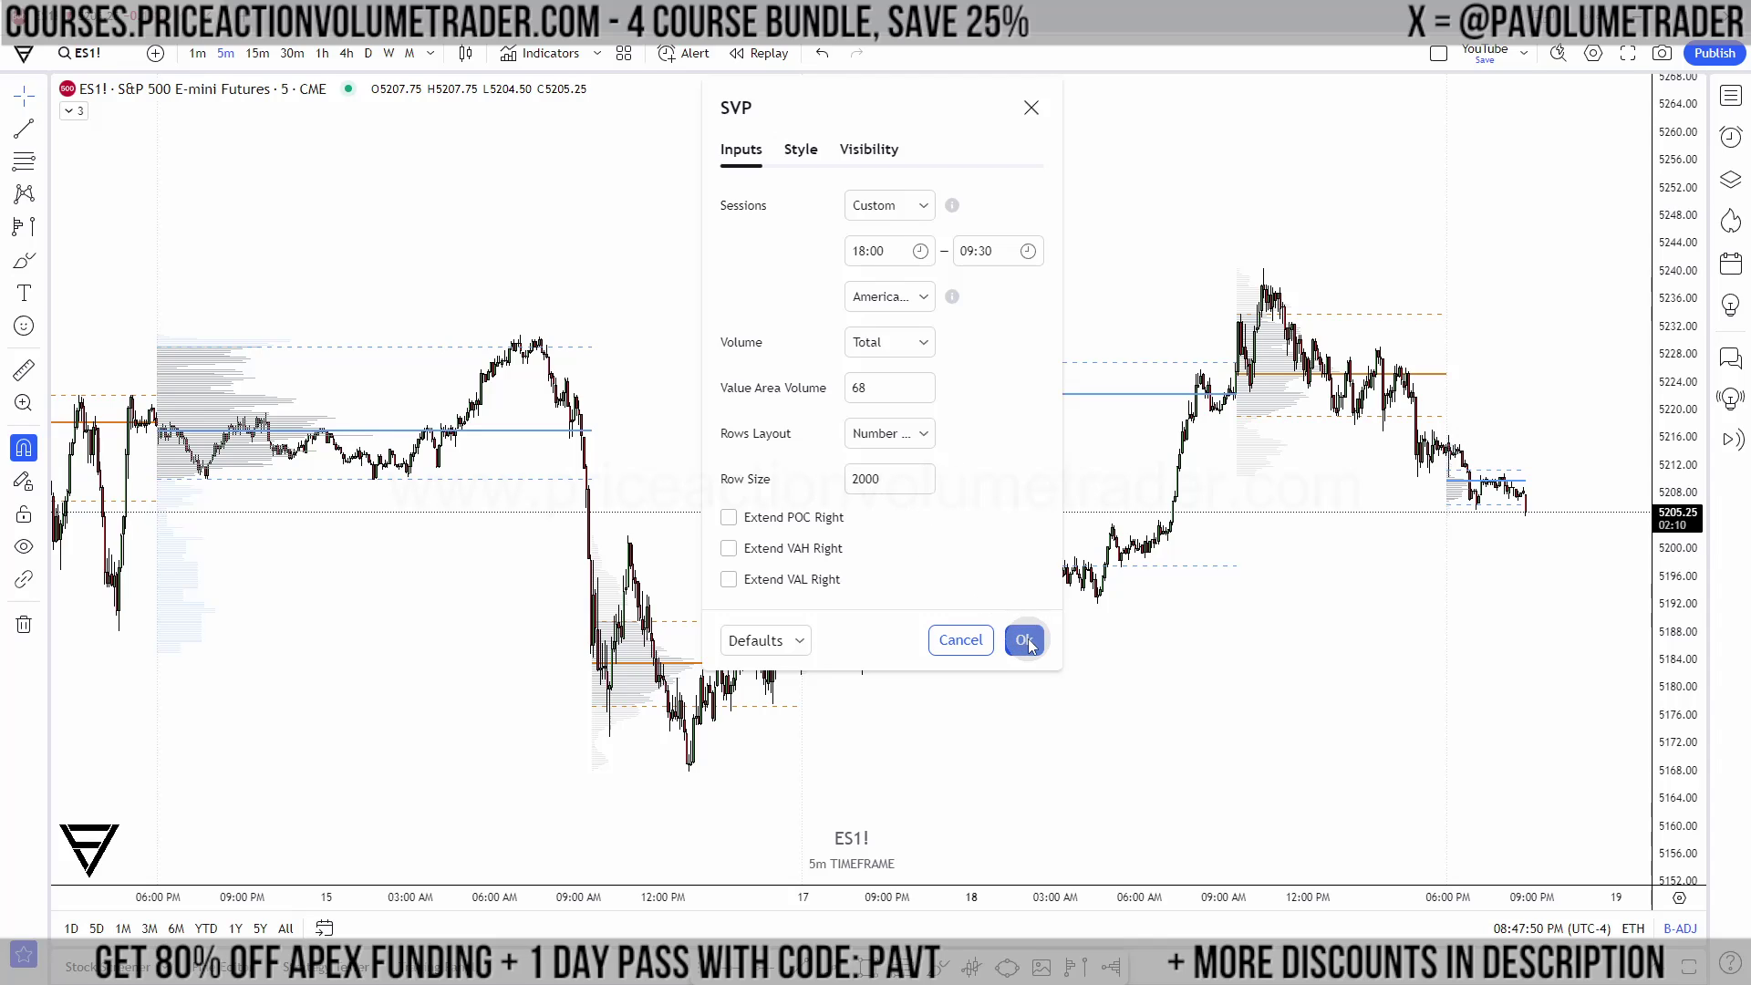
Step: Pan and compress the ES1! chart to review its session volume profiles
left_click_drag(1116, 239, 1200, 277)
scroll(1181, 268, "down", 2)
scroll(1200, 277, "up", 2)
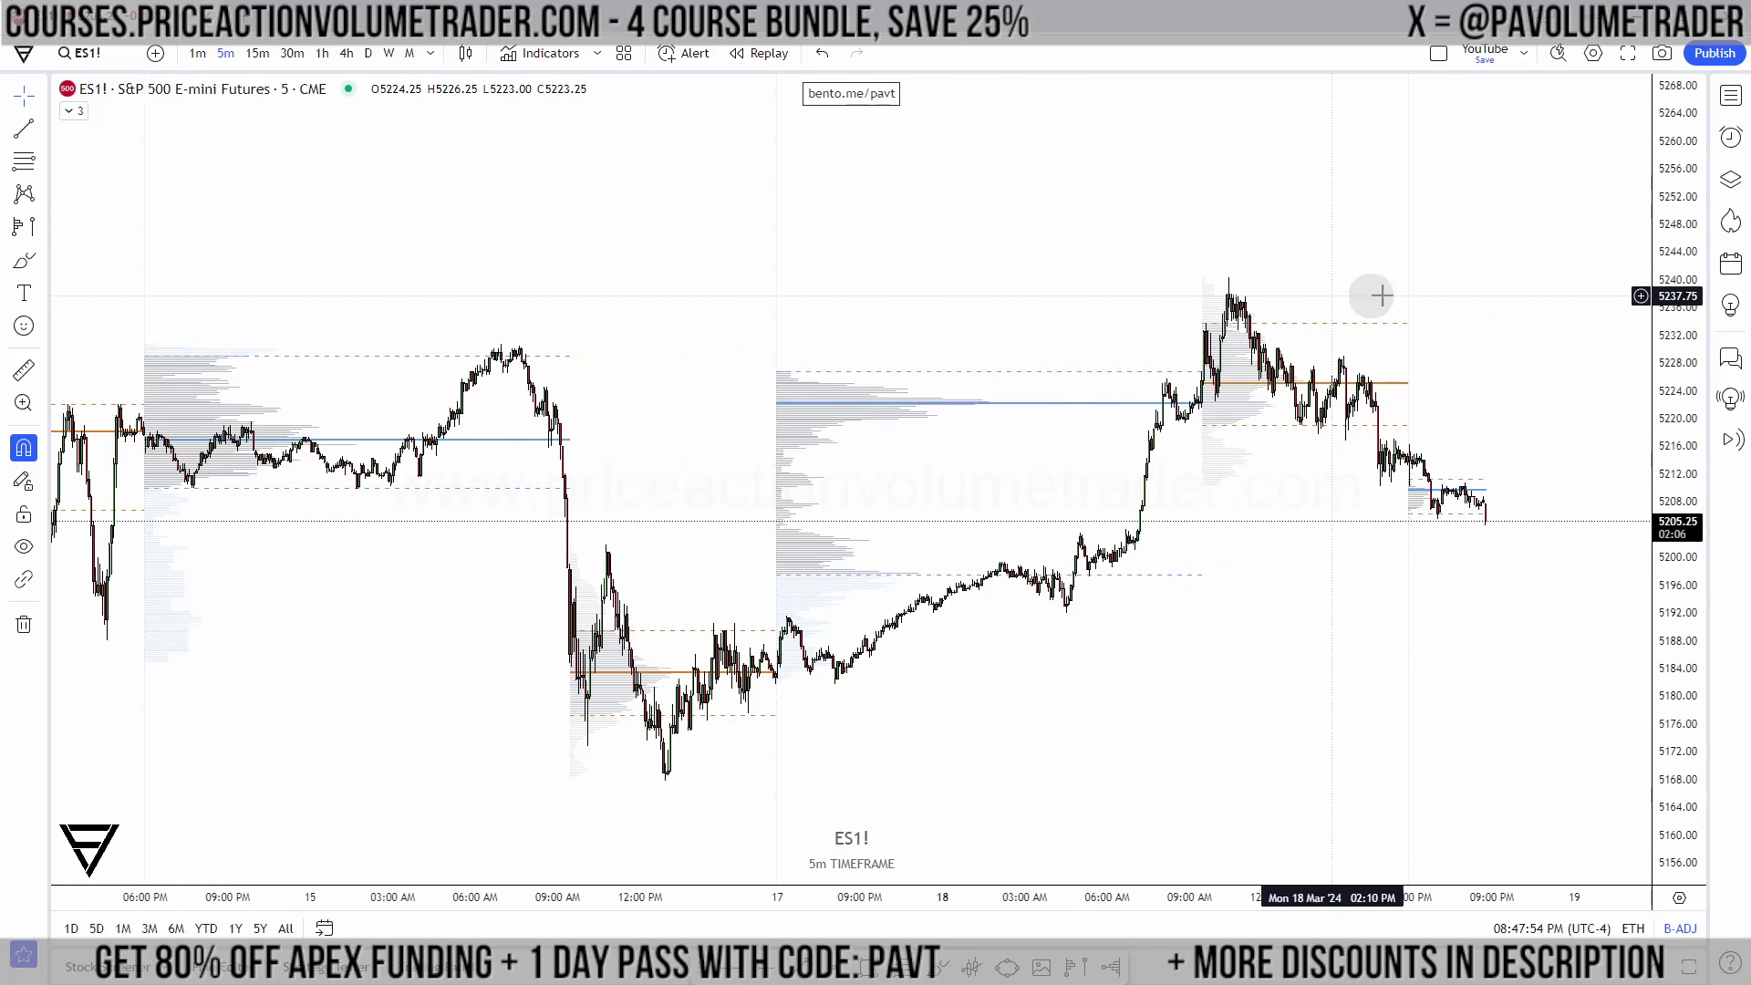
left_click_drag(1672, 190, 1673, 295)
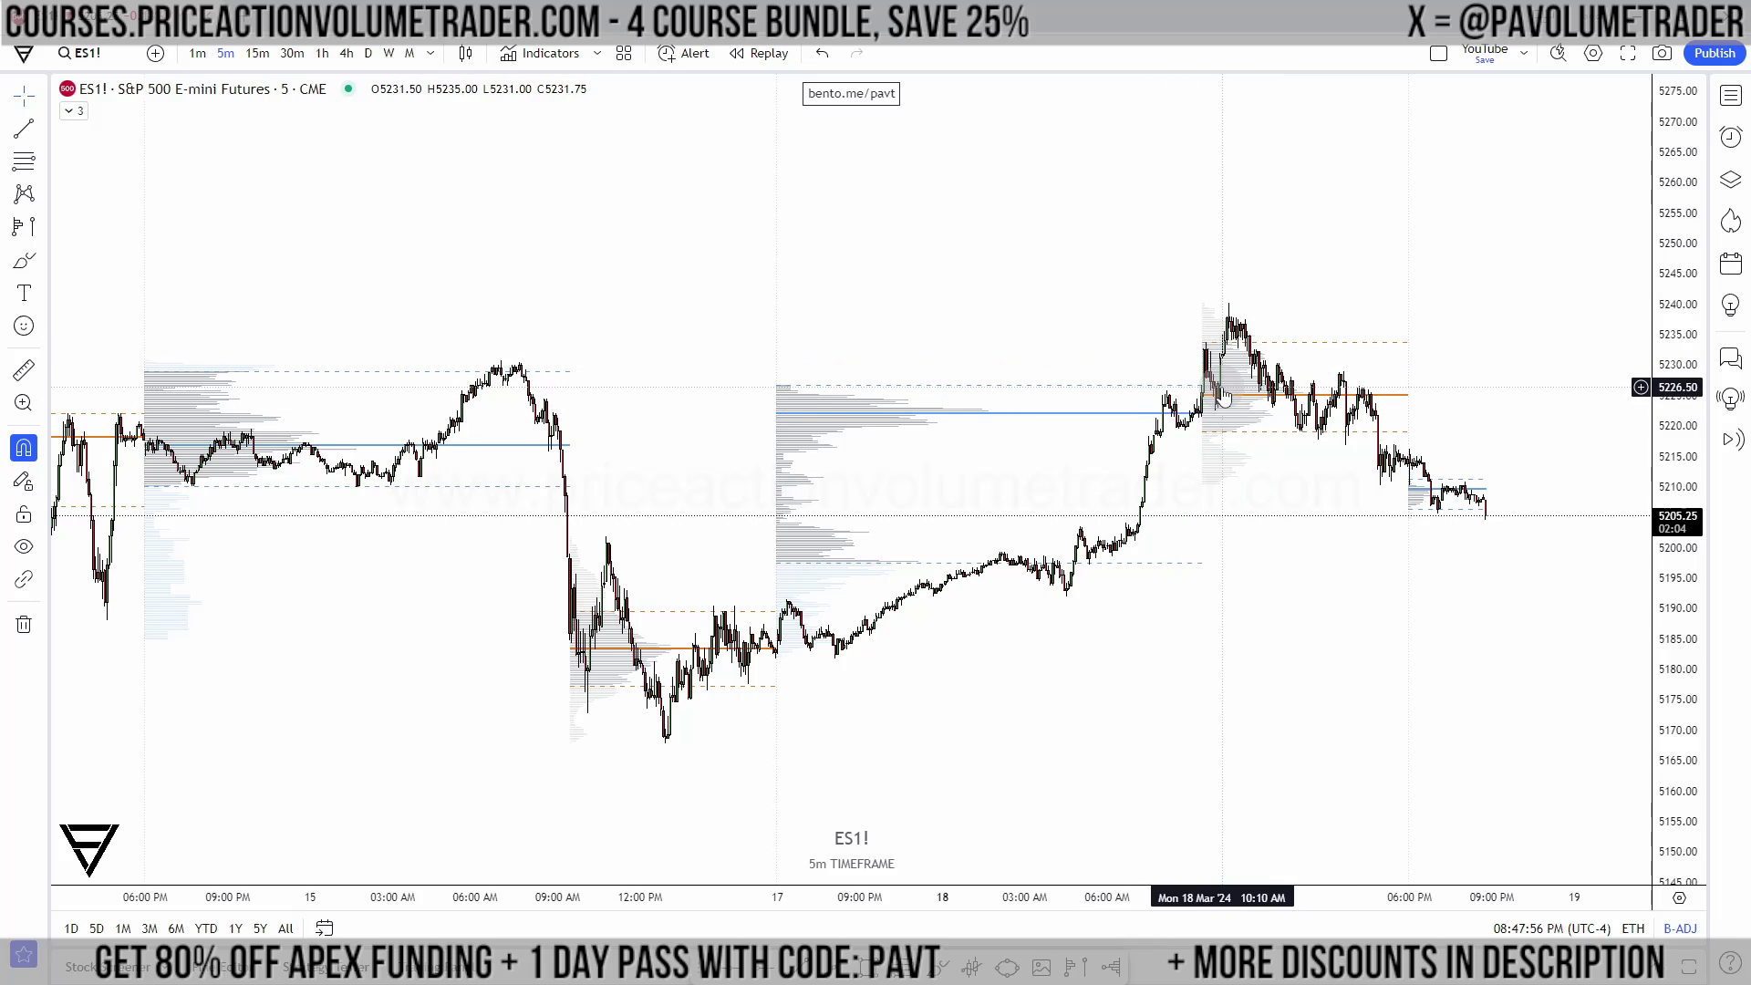